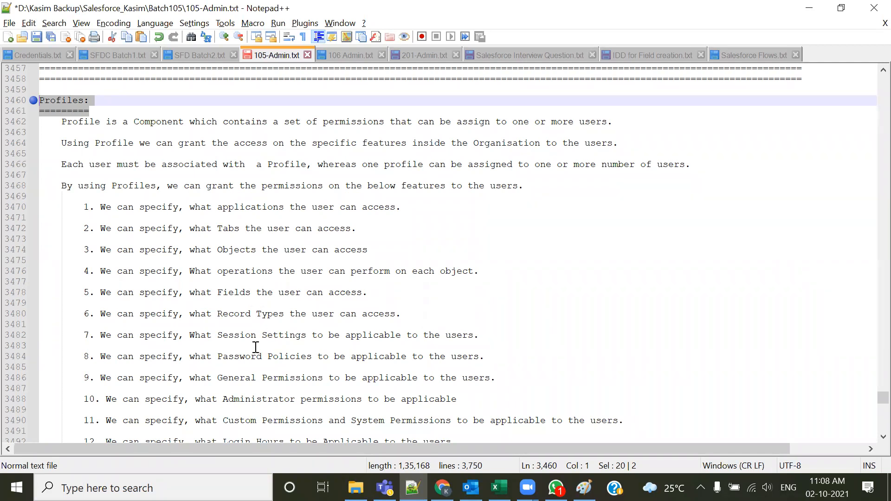
Read through the Profiles section of the notes and its list of permission features
scroll(265, 356, down, 3)
scroll(265, 356, down, 3)
scroll(241, 358, down, 2)
scroll(113, 295, up, 2)
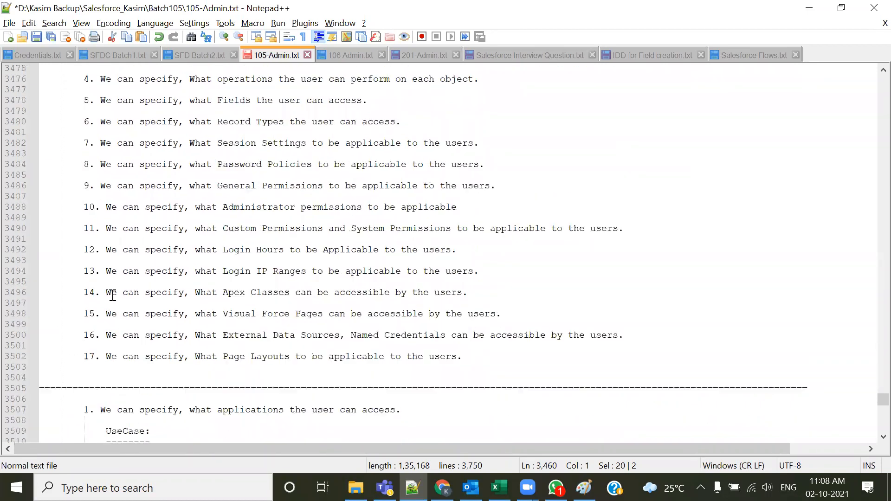
scroll(232, 341, up, 4)
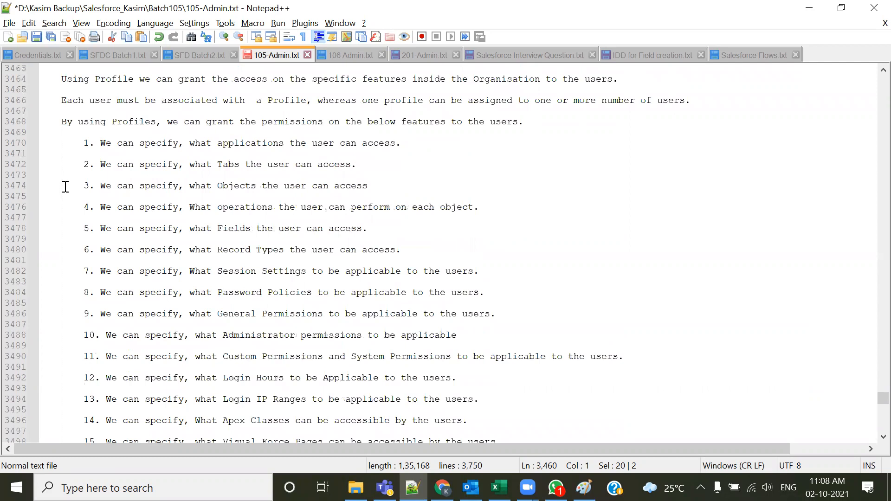
scroll(93, 297, down, 4)
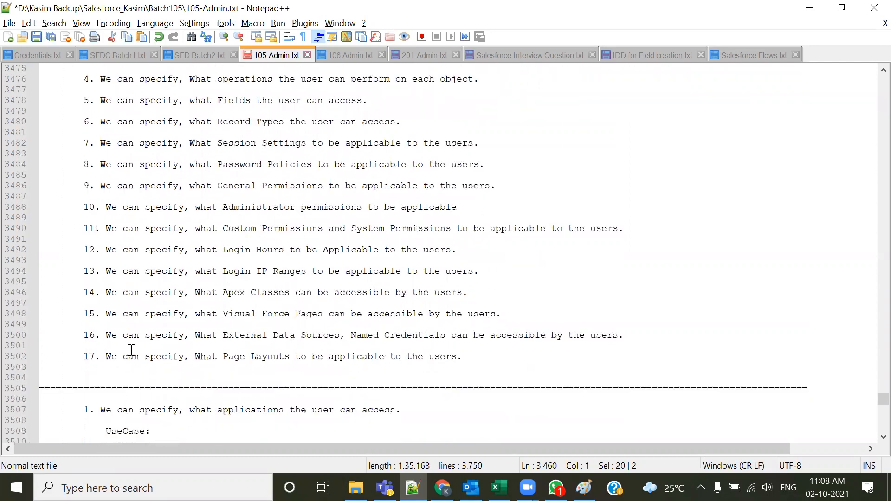
scroll(135, 315, up, 4)
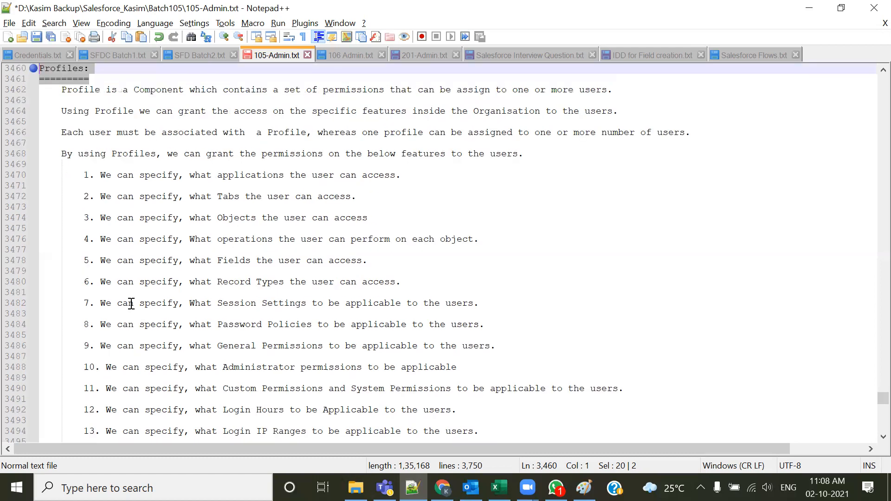
scroll(132, 307, up, 2)
click(199, 150)
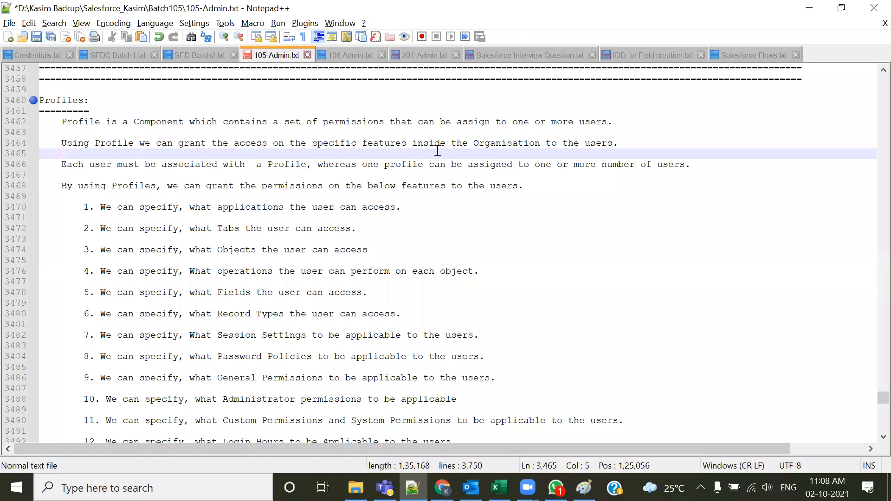
Highlight key phrases in the profile definition and the applications, tabs, objects and fields feature items
drag(513, 122, 540, 122)
drag(616, 121, 502, 122)
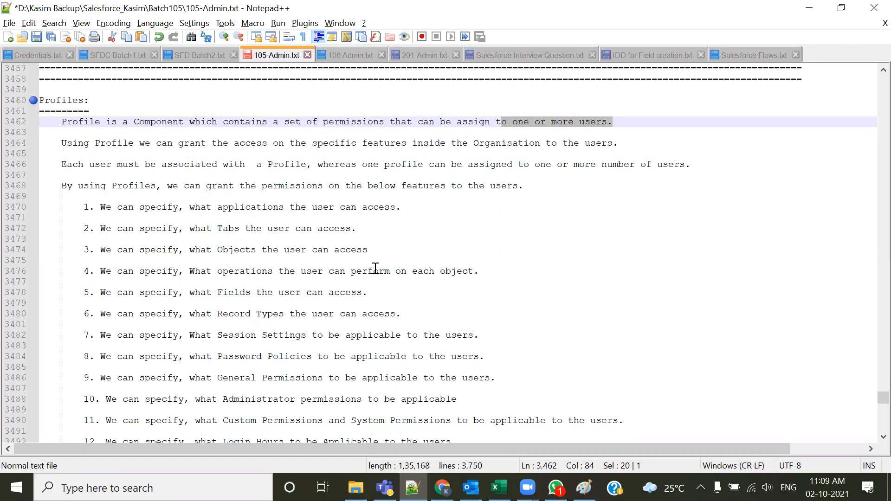
scroll(238, 264, down, 1)
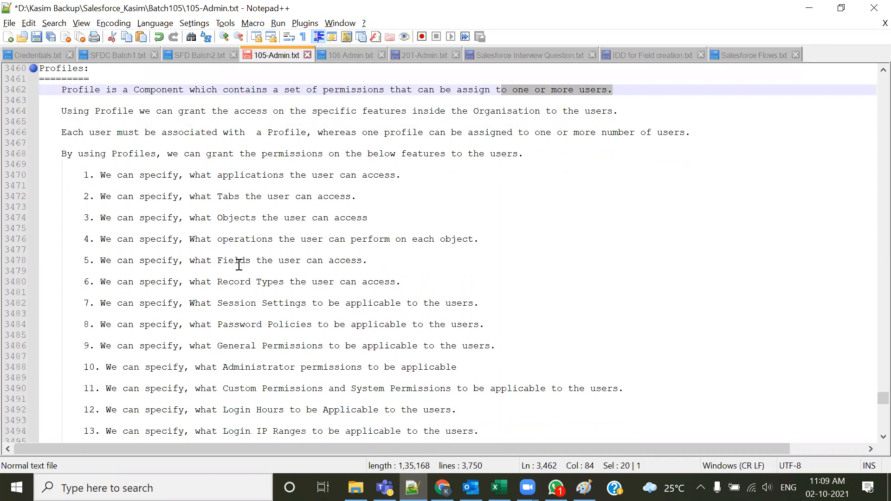
drag(229, 175, 396, 176)
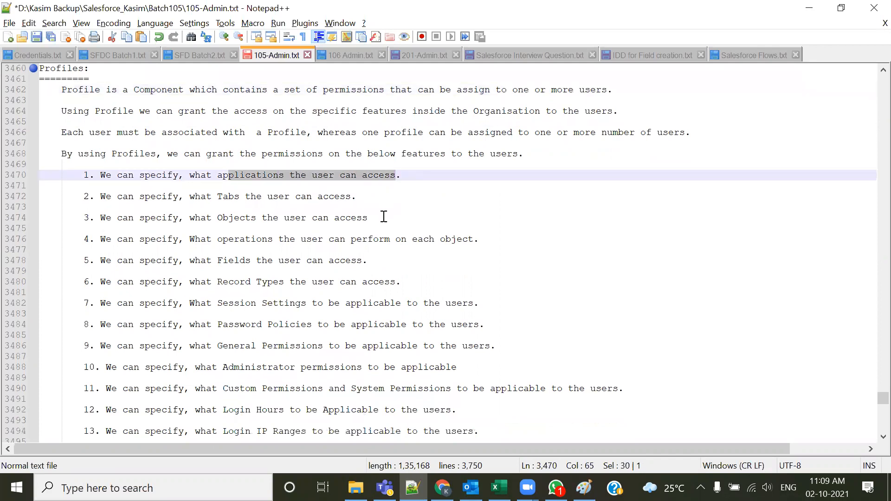
drag(207, 197, 273, 198)
drag(223, 217, 263, 218)
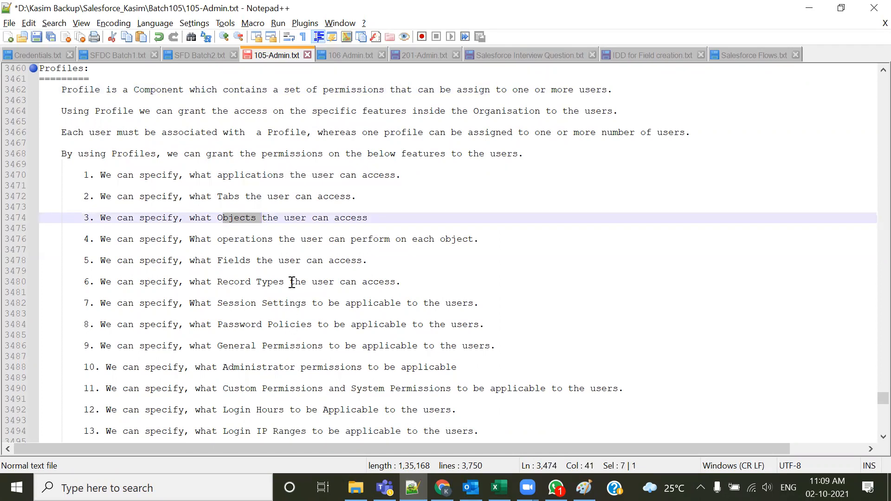
click(455, 240)
double_click(248, 217)
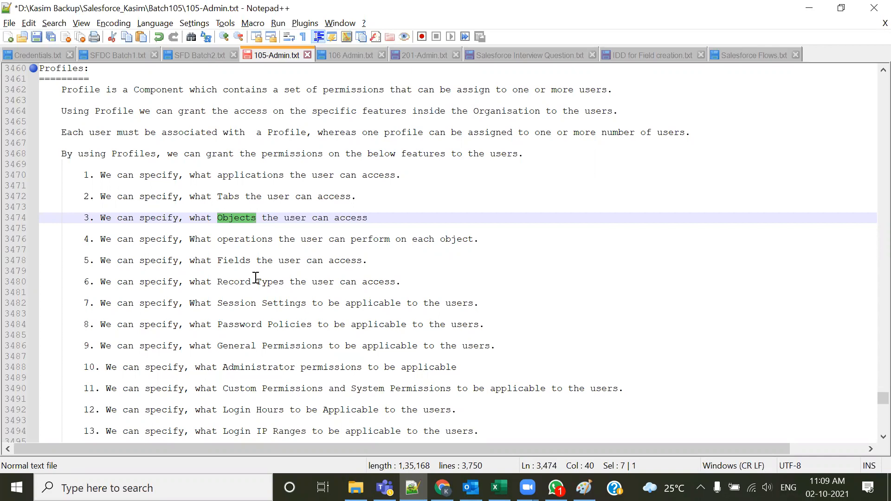
double_click(237, 260)
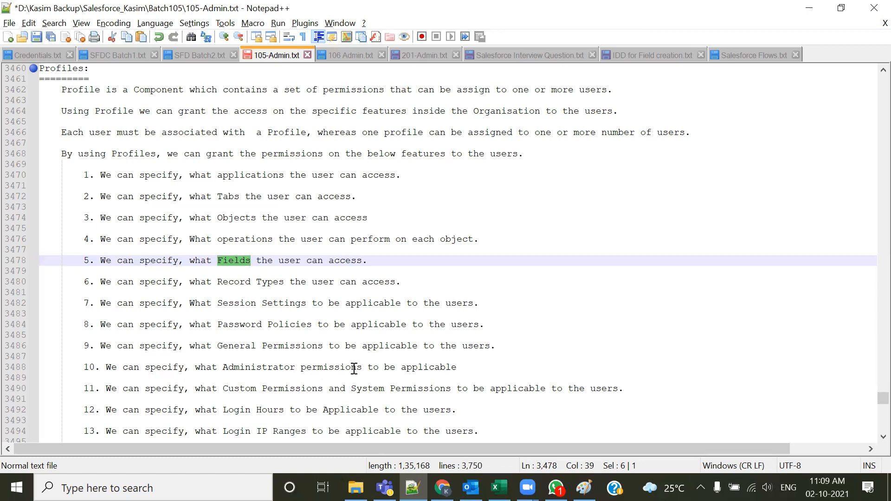
Review the remaining permission features, highlighting Administrator permissions and the introductory profile paragraphs
scroll(298, 328, down, 1)
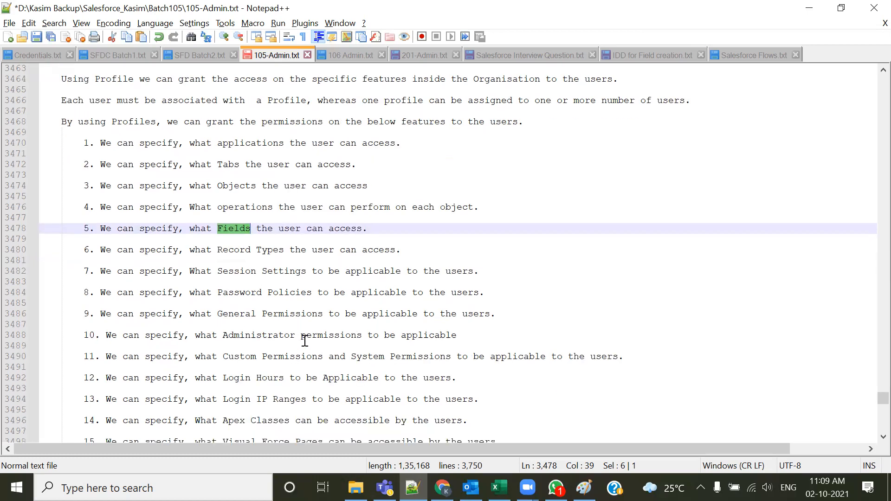
scroll(306, 341, down, 1)
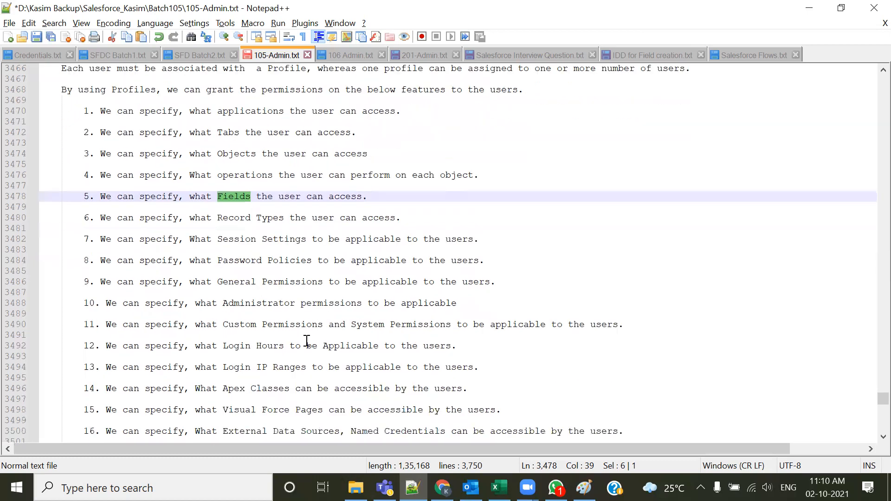
drag(217, 282, 273, 303)
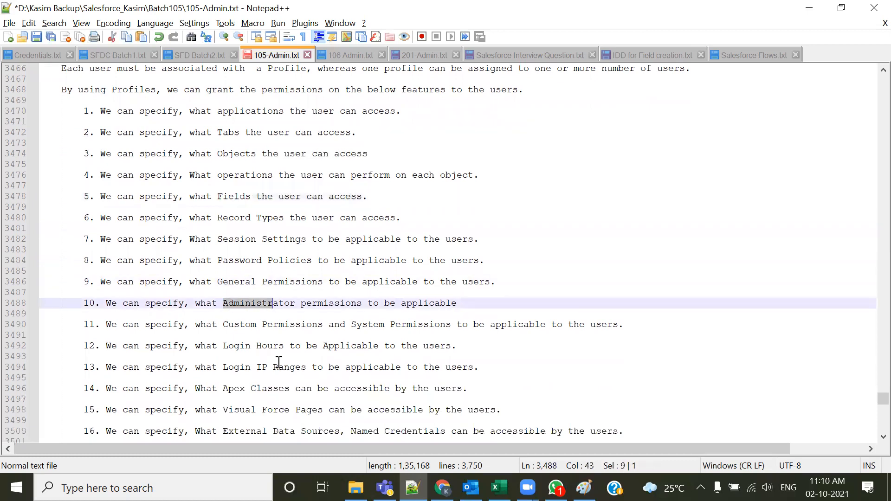
scroll(275, 366, down, 2)
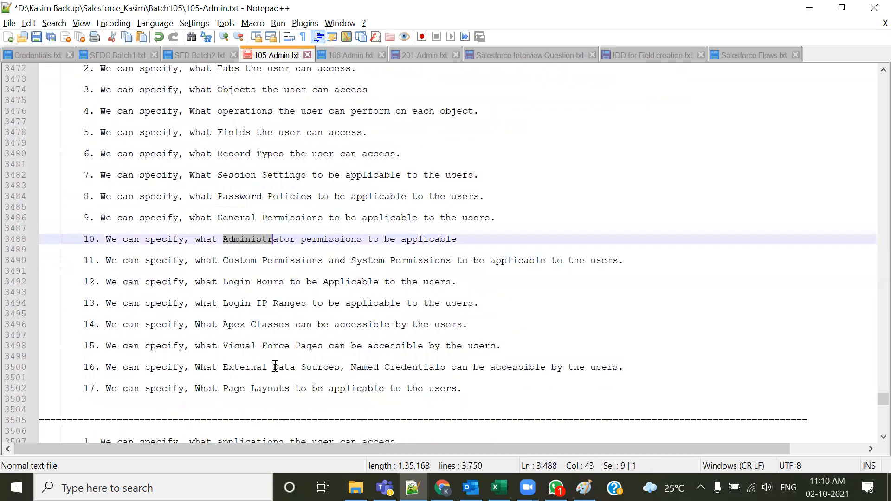
scroll(294, 370, up, 4)
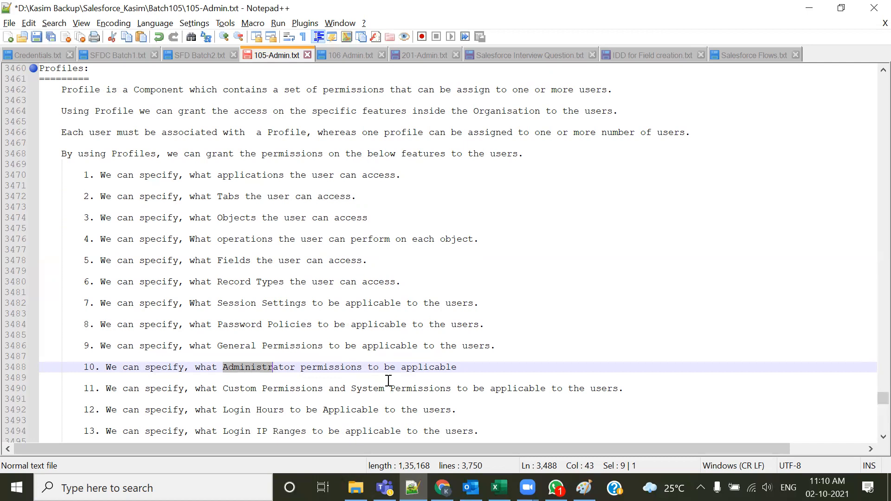
click(417, 367)
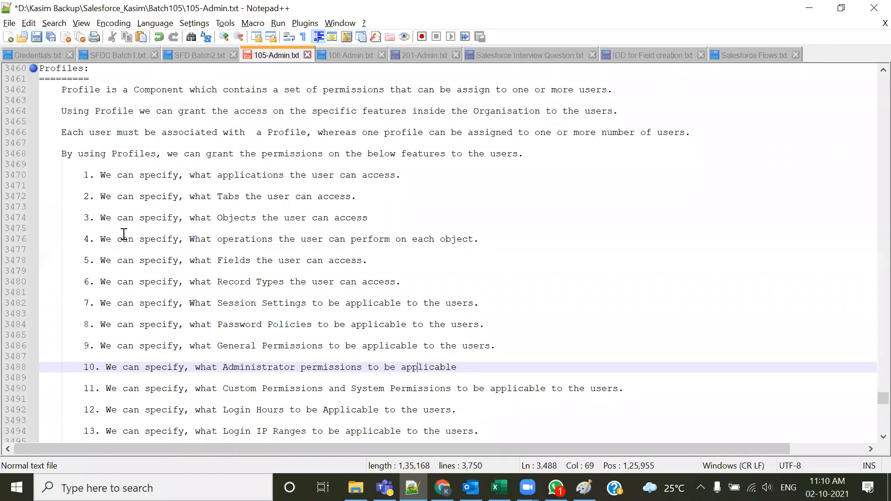
drag(53, 89, 204, 229)
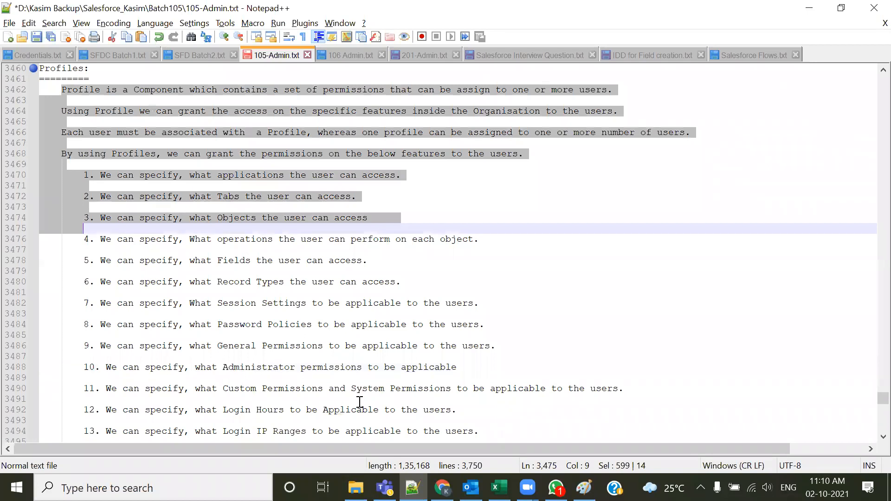
click(363, 401)
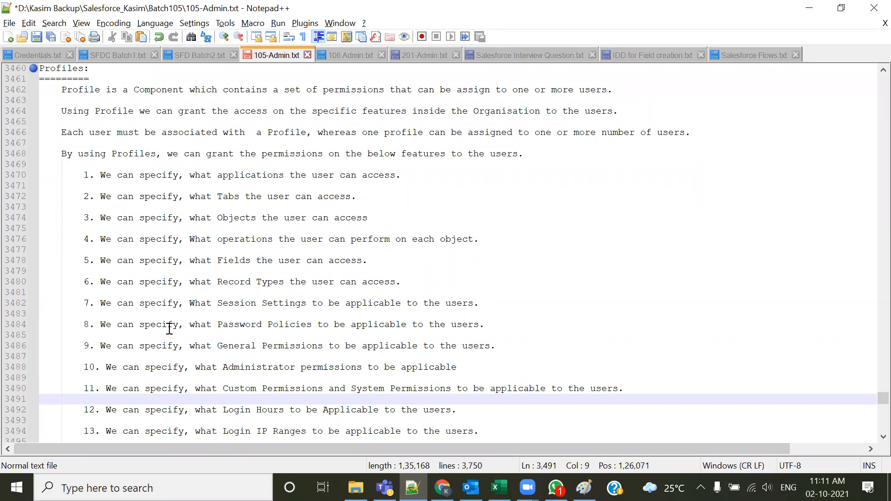
Examine the applications use case, highlighting its description, the Align Talent Acquisition app and the Development User
scroll(171, 333, down, 5)
scroll(170, 334, down, 2)
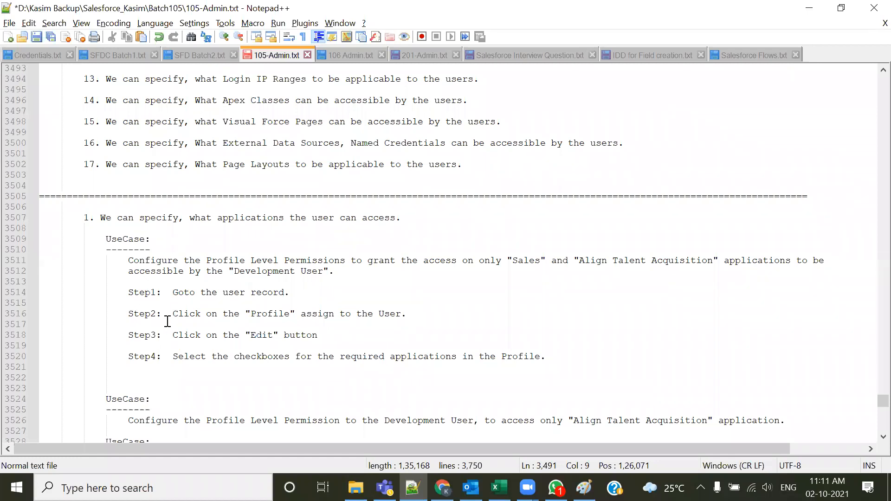
scroll(213, 254, down, 2)
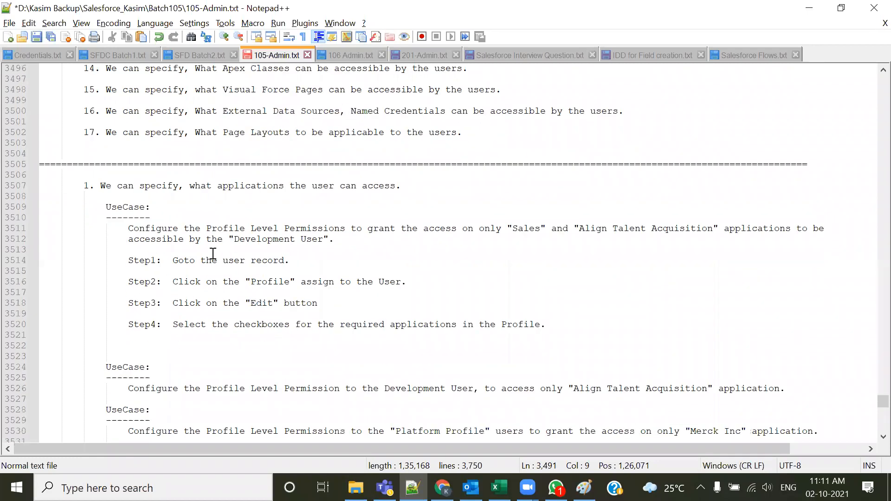
drag(128, 196, 353, 209)
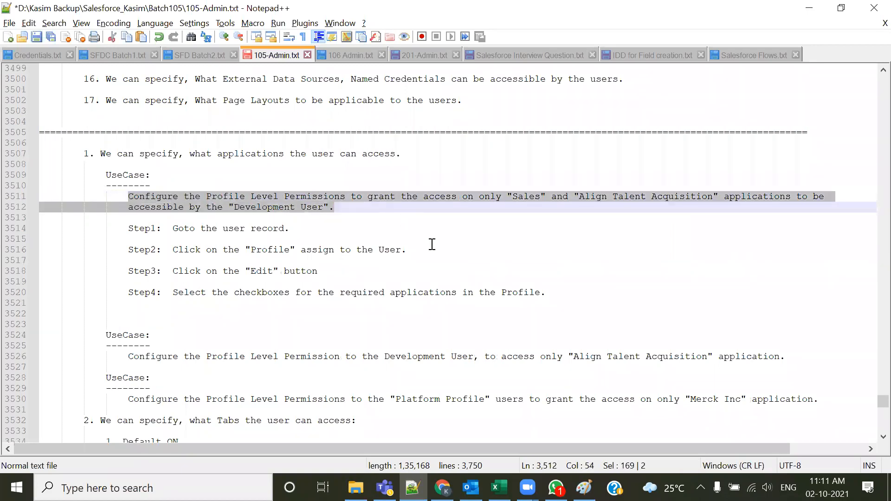
click(508, 231)
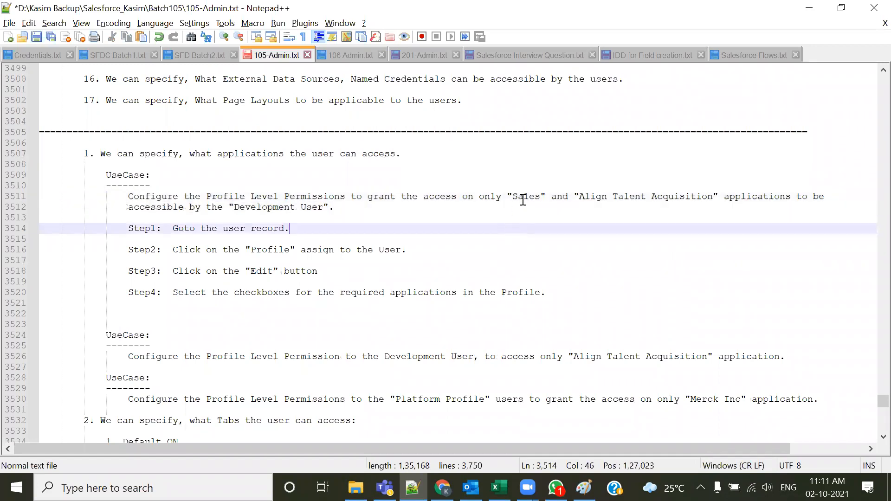
double_click(523, 196)
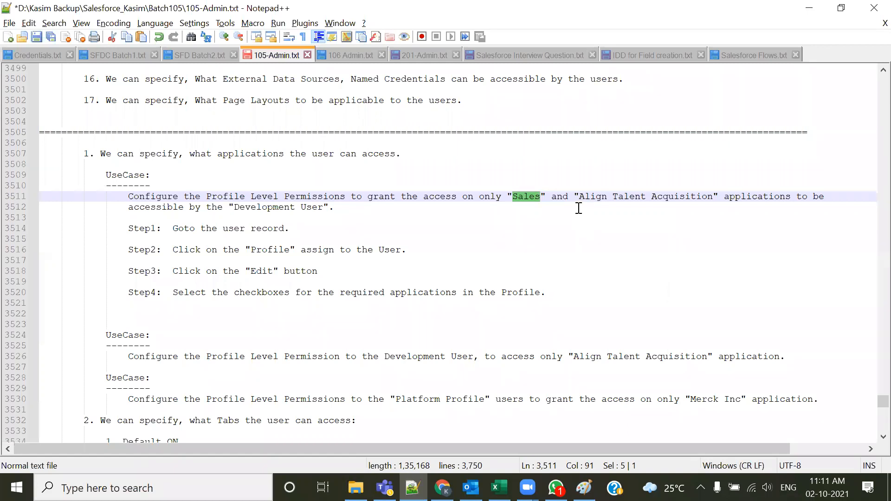
drag(579, 197, 716, 197)
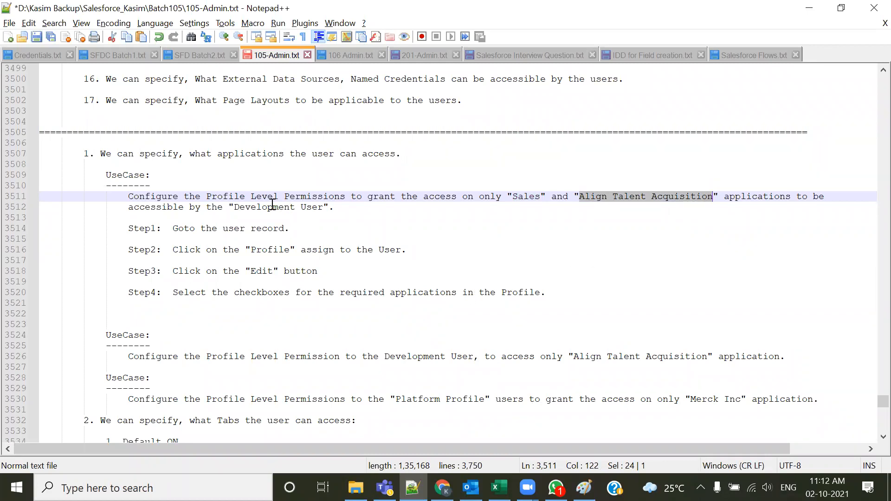
drag(234, 207, 324, 209)
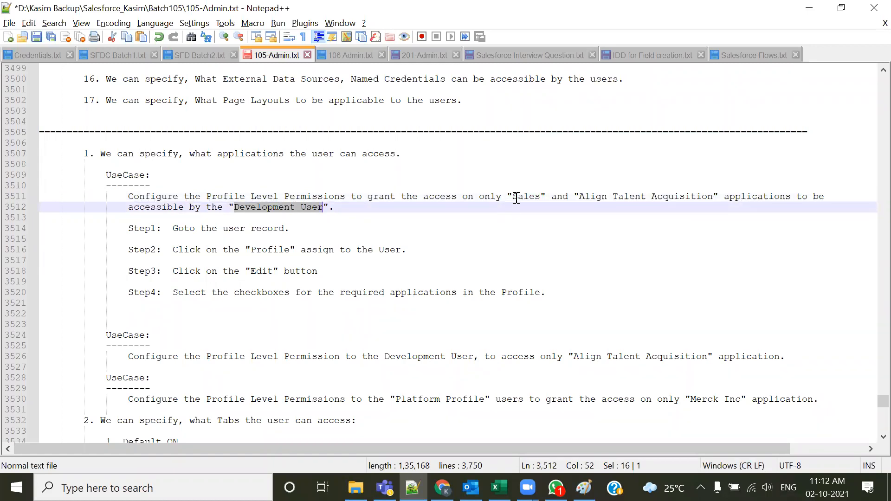
Highlight the Sales and Align Talent Acquisition app names and the four configuration steps of the use case
double_click(521, 197)
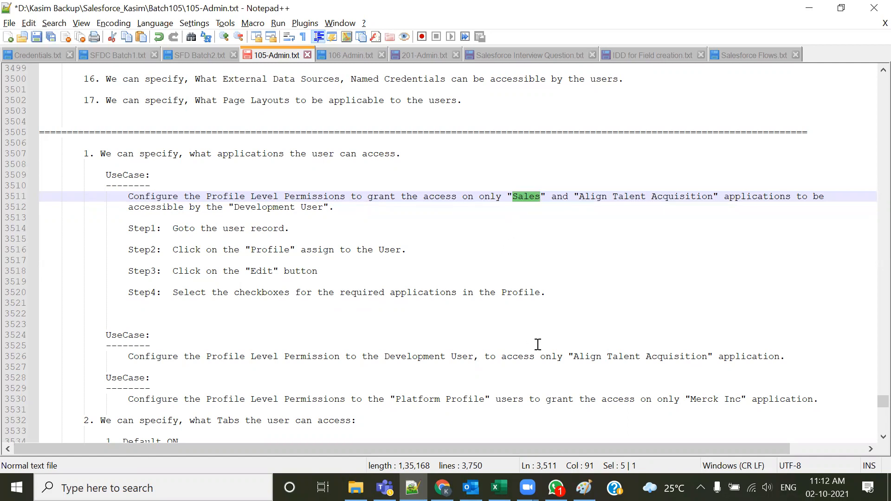
double_click(589, 197)
drag(234, 207, 322, 215)
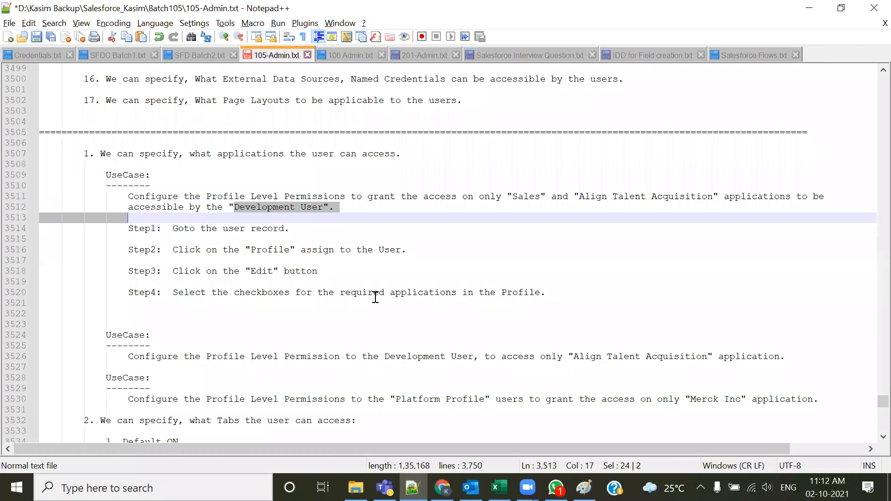
click(603, 247)
drag(501, 197, 730, 199)
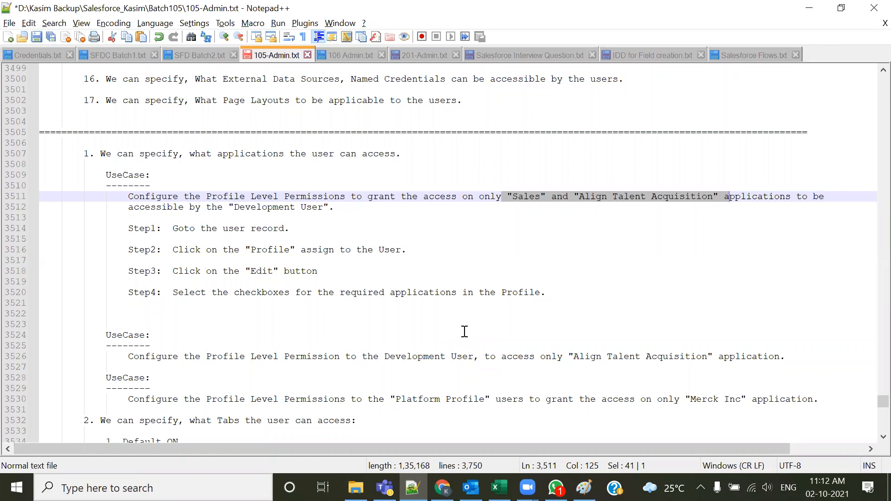
drag(128, 229, 573, 294)
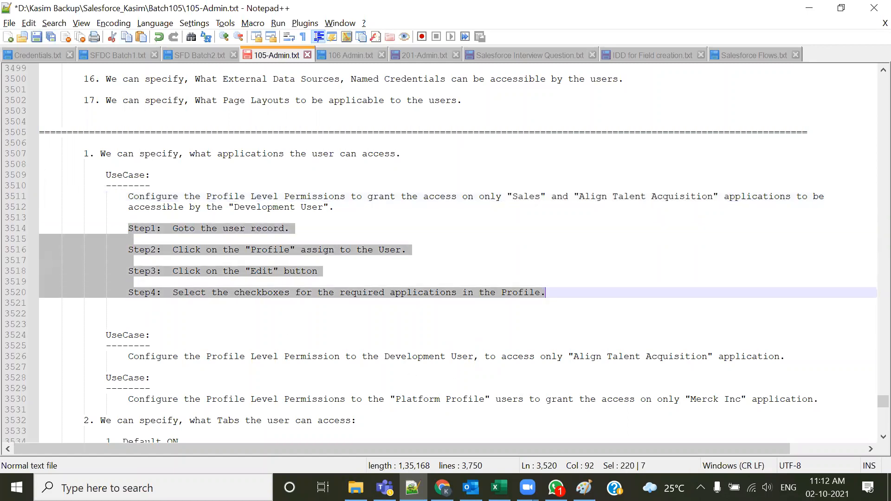
Switch to Salesforce Setup, open the Users list, and open the Development user's Align Standard User profile
key(alt+Tab)
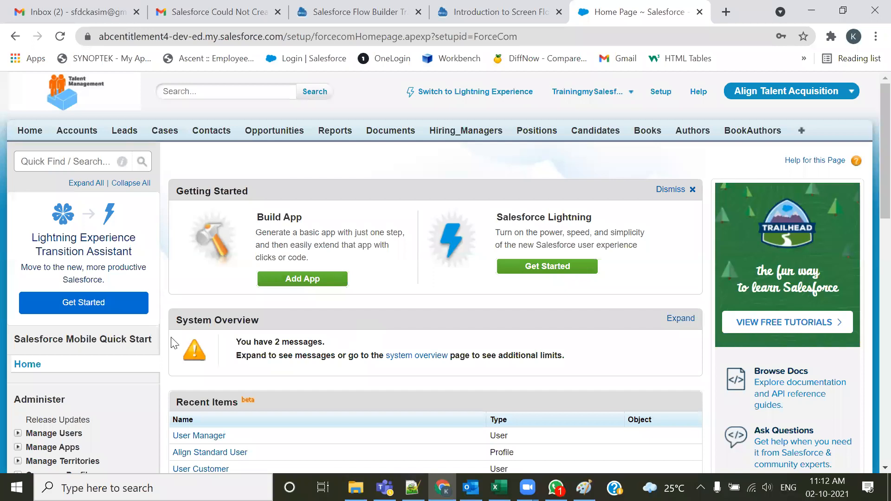
scroll(29, 231, down, 3)
click(18, 225)
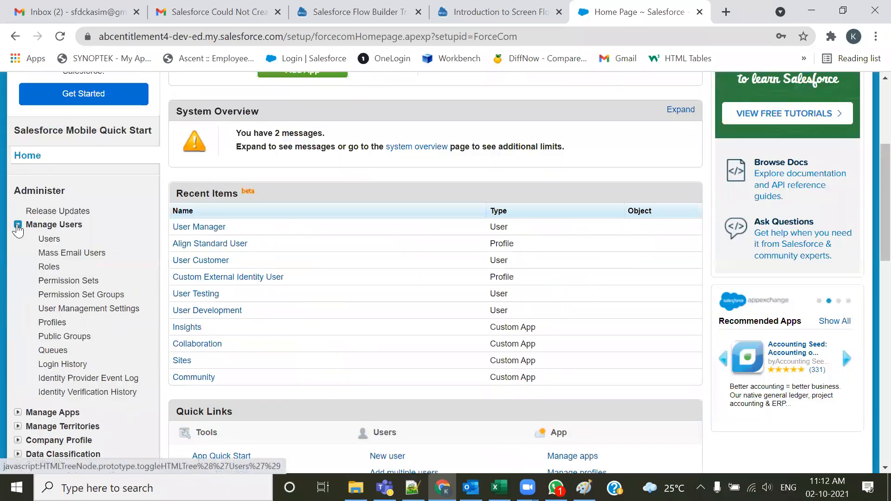
click(48, 241)
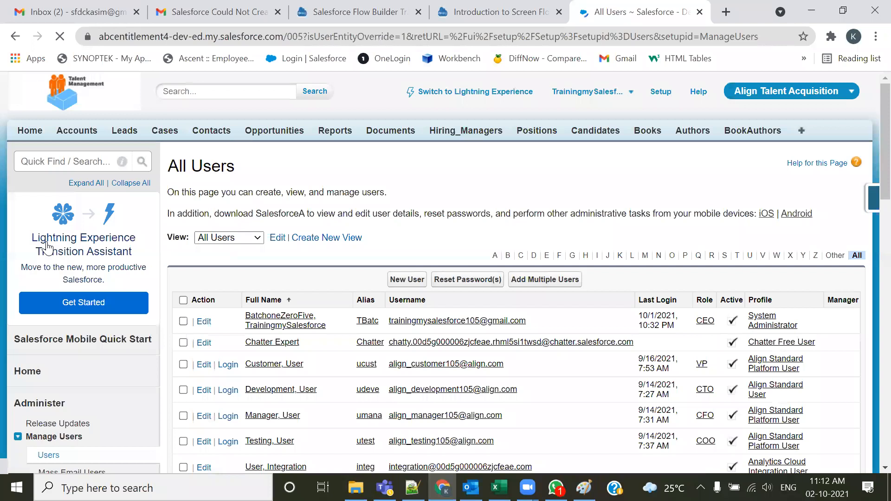
scroll(44, 346, down, 3)
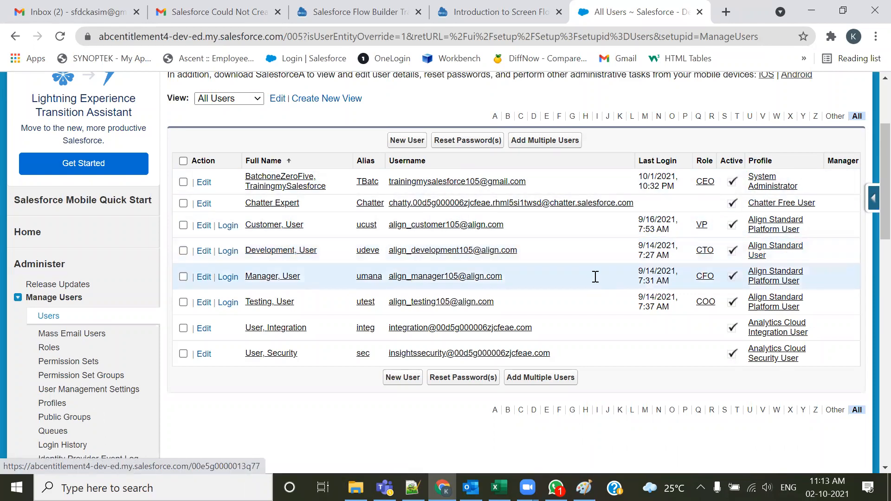
click(758, 256)
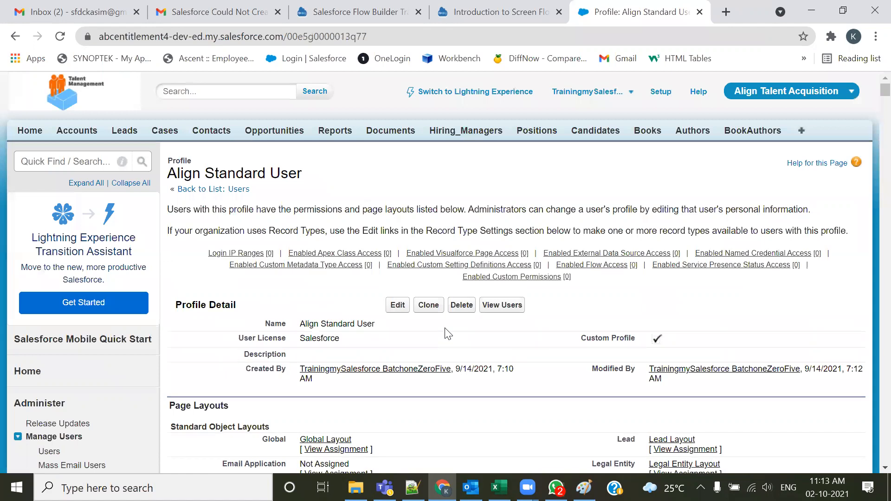
Return to the Users list and log in as the Development user
drag(301, 173, 201, 176)
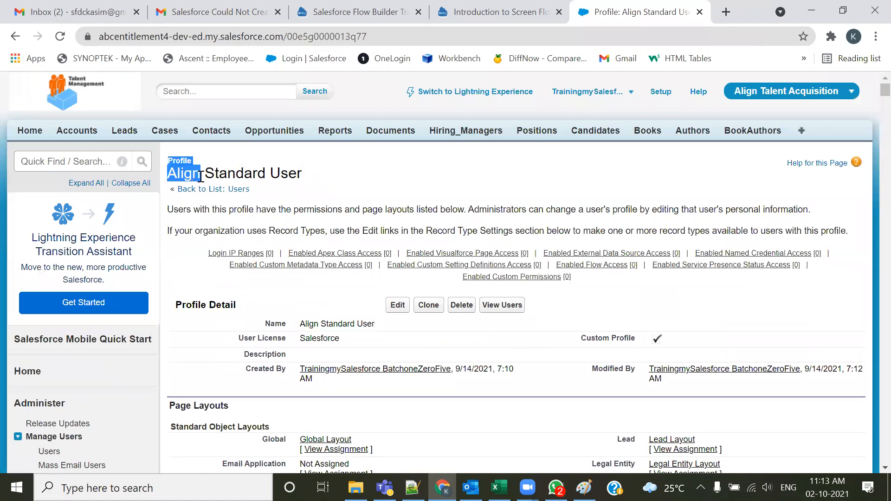
mouse_move(330, 274)
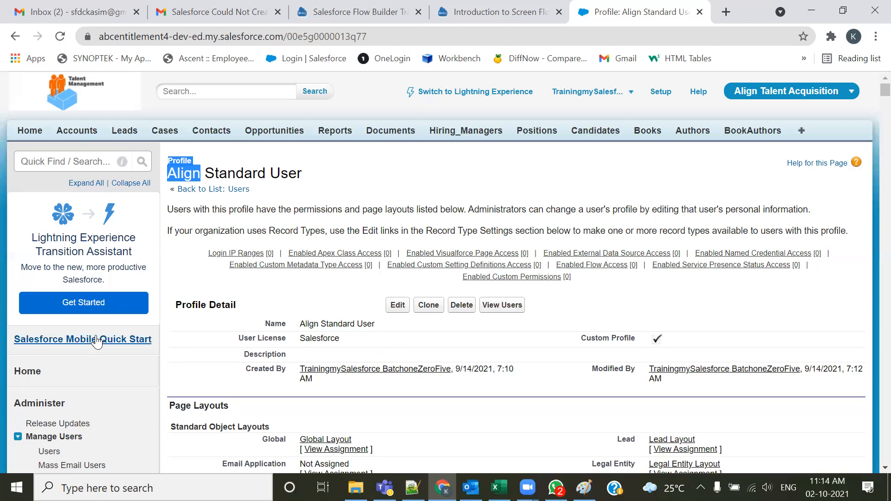
scroll(37, 343, down, 3)
click(41, 312)
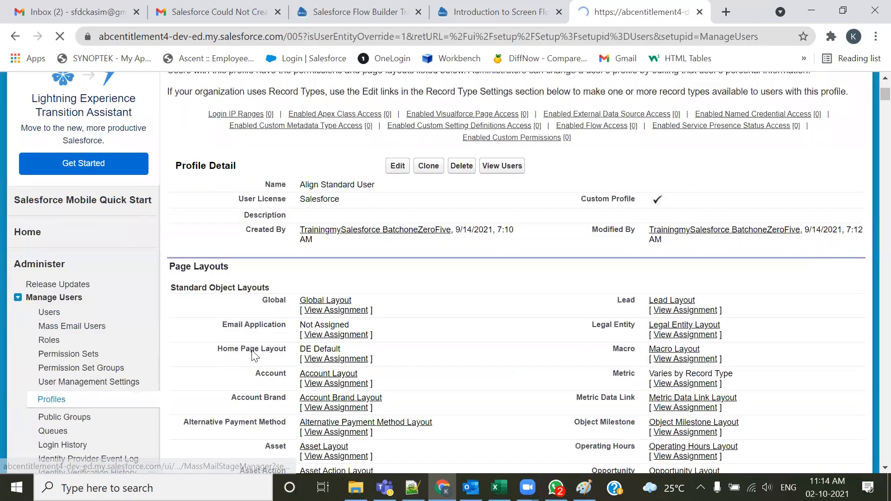
scroll(251, 325, down, 3)
click(223, 253)
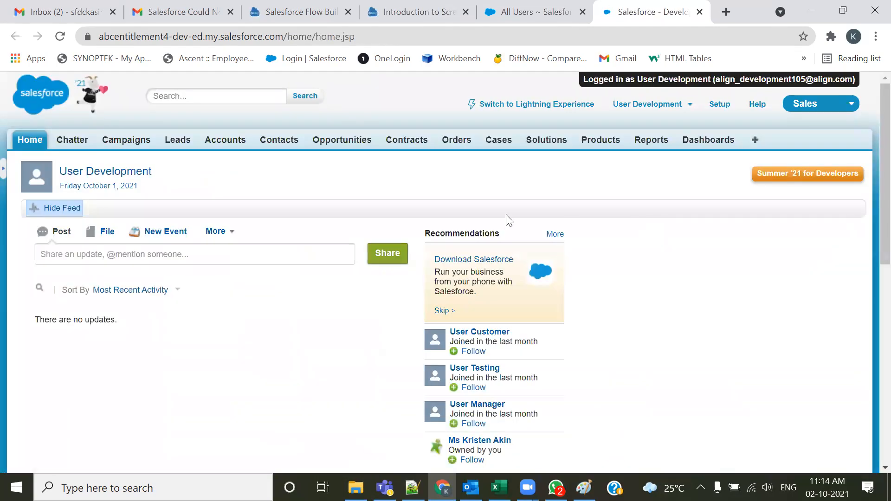
Open the app menu as the Development user and capture a screen snip of its app list
click(821, 115)
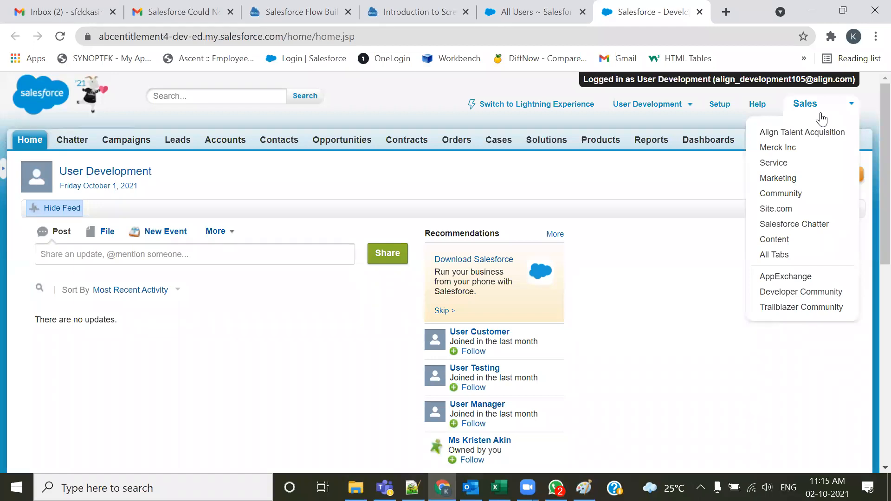
key(super+shift+s)
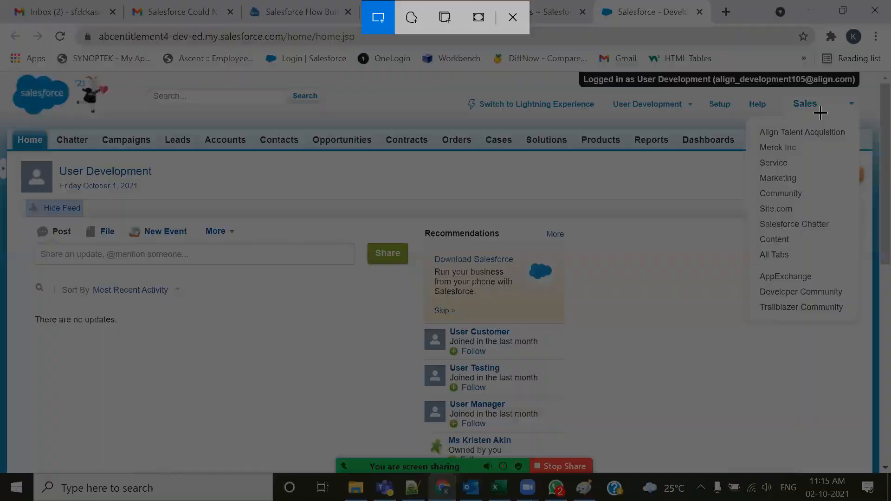
drag(745, 181, 865, 335)
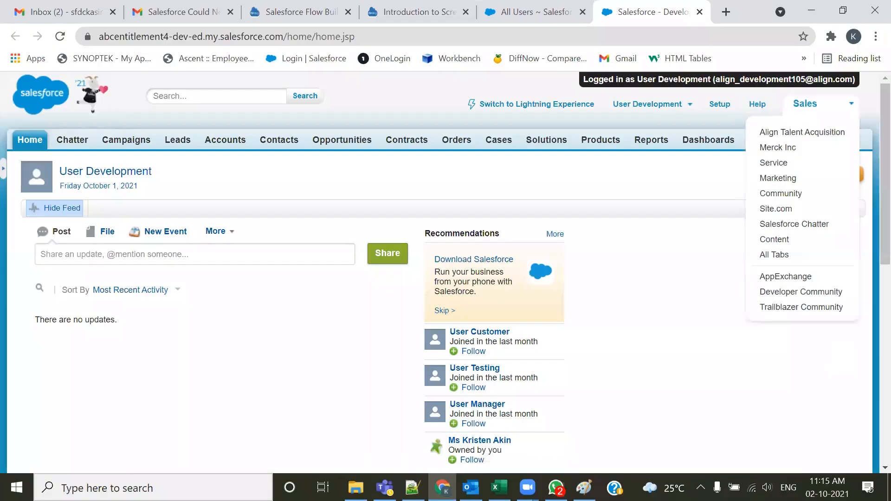
Switch to Paint, start a new image without saving the current one, and paste and position the snipped app list
click(584, 488)
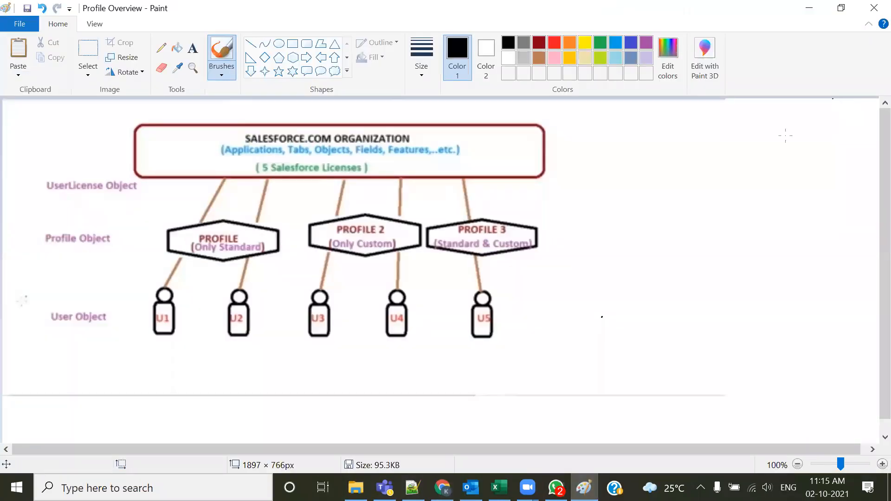
key(ctrl+n)
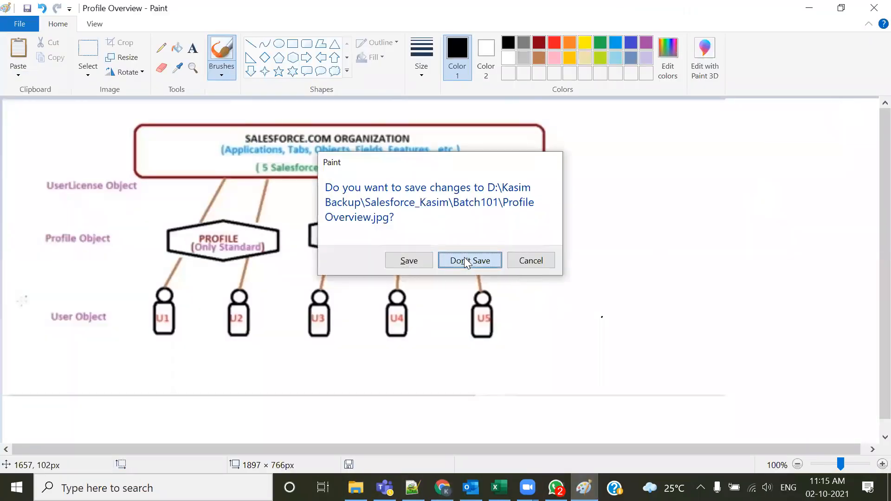
click(469, 259)
key(ctrl+v)
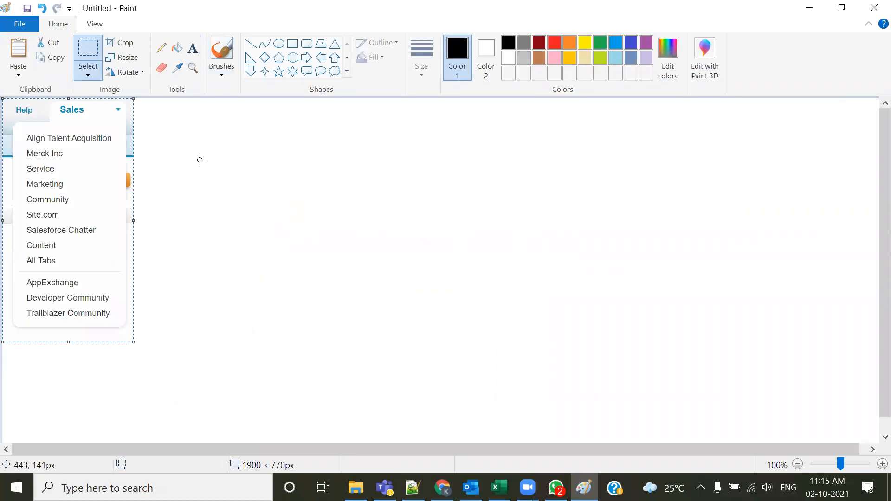
drag(91, 191, 250, 207)
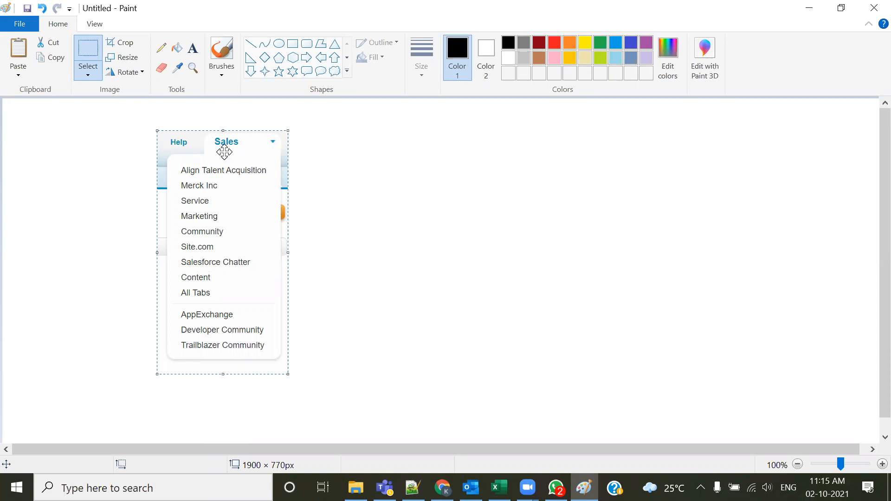
click(320, 229)
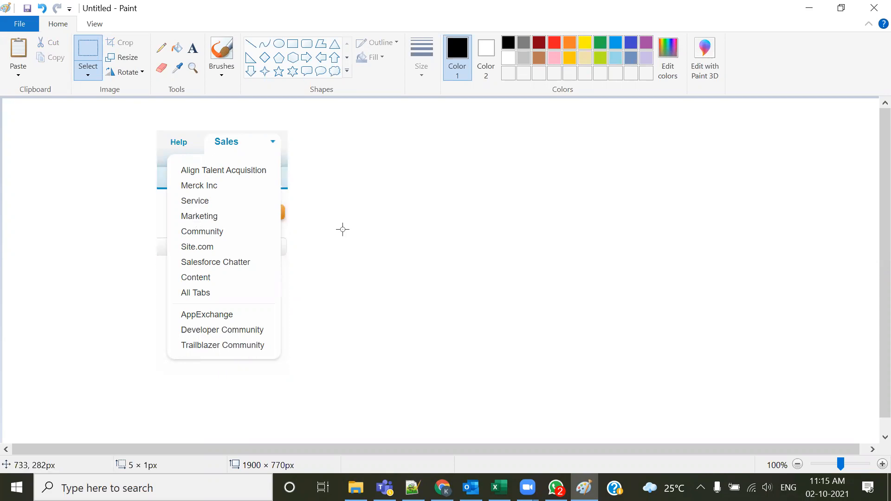
Underline Align Talent Acquisition in the app menu and compare it with the use case's Sales and Align Talent Acquisition apps
key(alt+Tab)
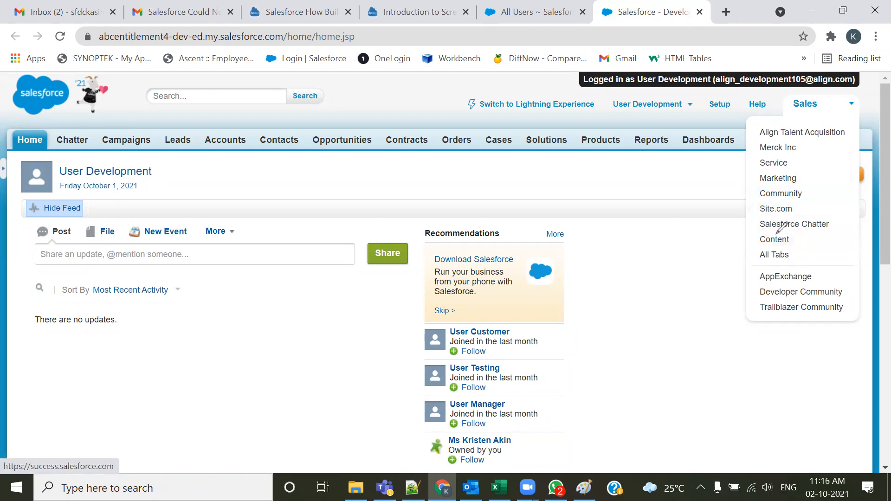
drag(760, 140, 845, 139)
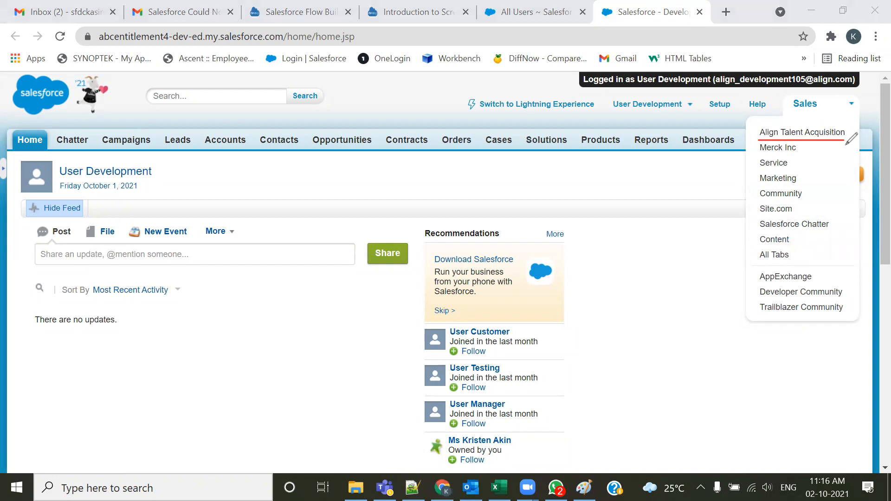
drag(794, 112, 812, 111)
key(alt+Tab)
key(Tab)
key(Tab)
key(Tab)
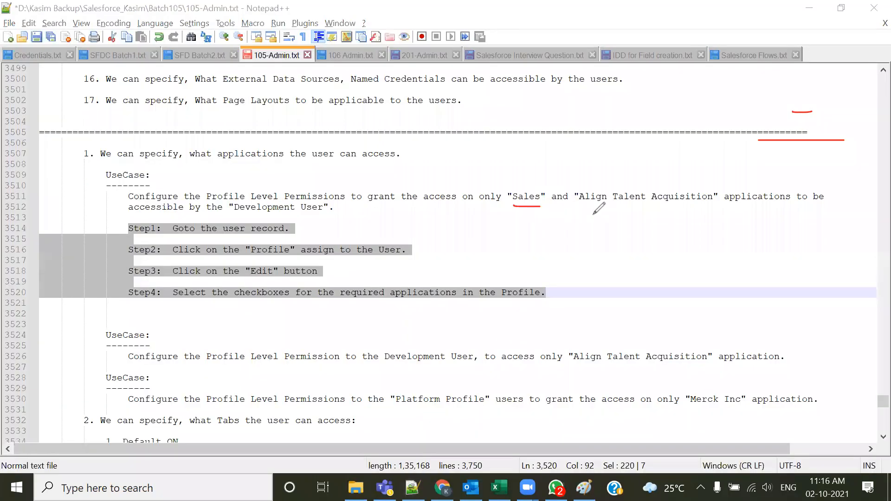
drag(580, 208, 755, 198)
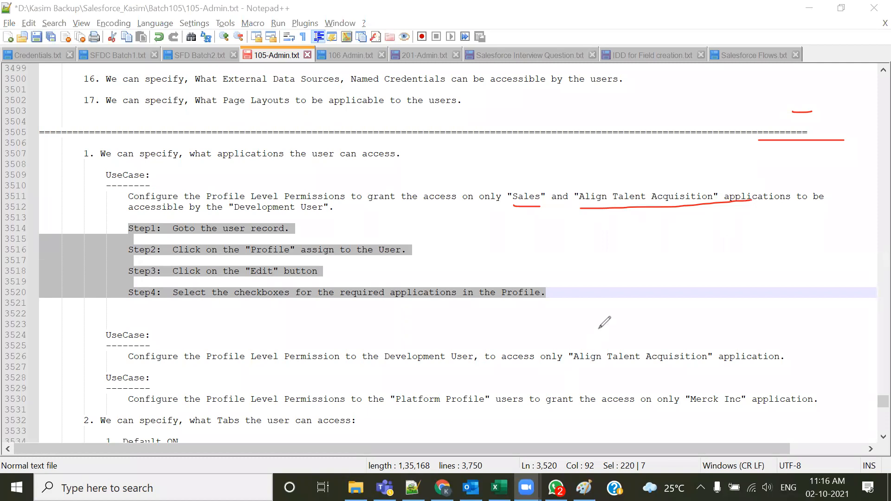
key(alt+Tab)
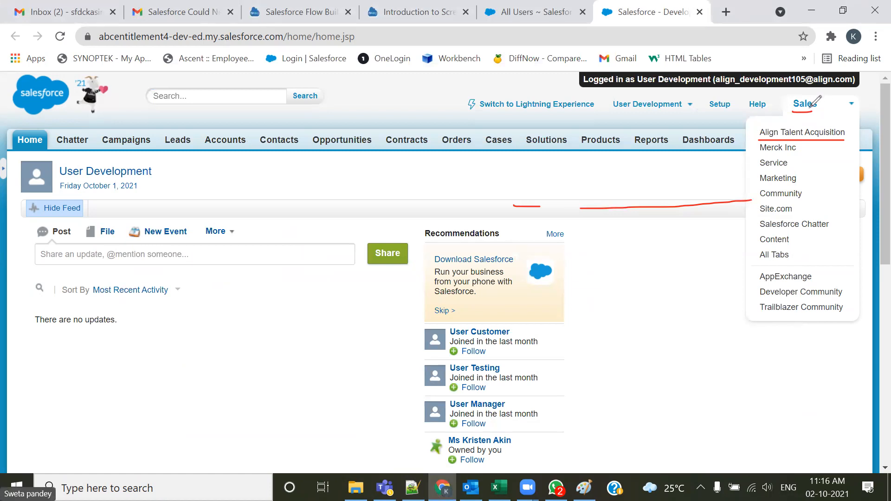
Mark Sales and Align Talent Acquisition in the app menu and cross out the apps from Merck Inc to Site.com
drag(790, 164, 806, 159)
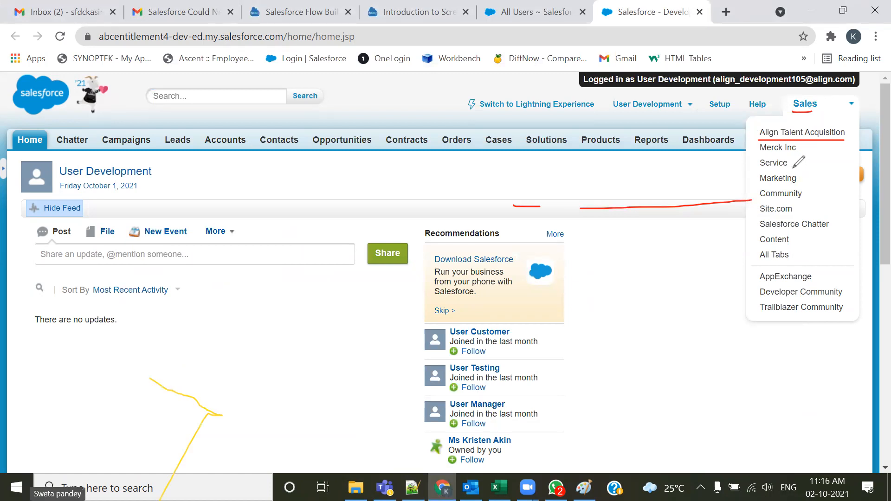
click(573, 142)
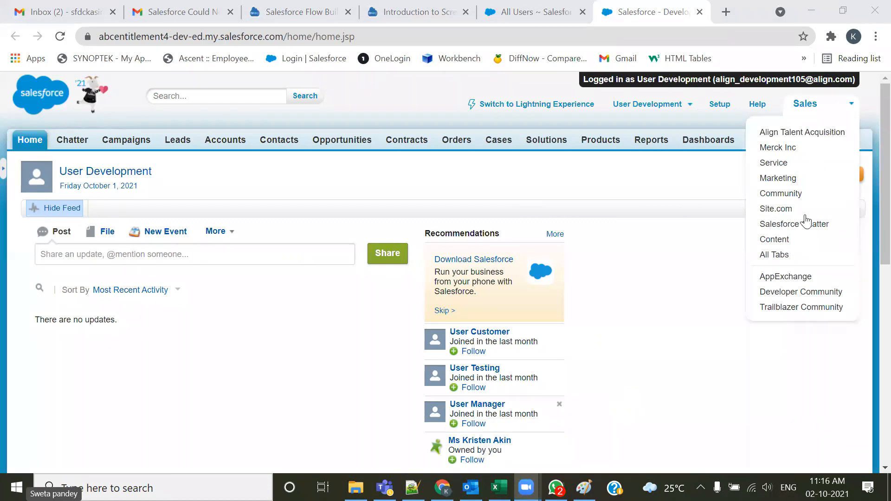
drag(756, 140, 847, 136)
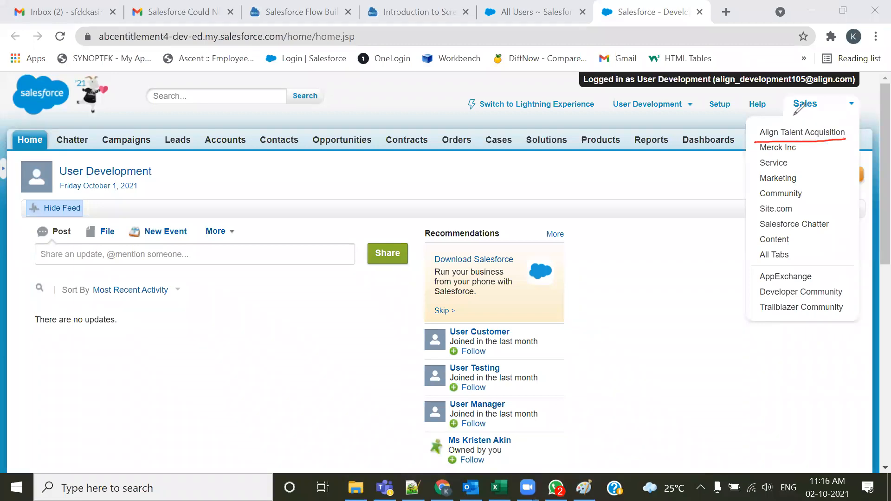
drag(790, 113, 816, 112)
mouse_move(758, 147)
mouse_down()
mouse_move(758, 215)
mouse_move(785, 212)
mouse_move(799, 150)
mouse_move(789, 204)
mouse_up()
drag(795, 151, 766, 209)
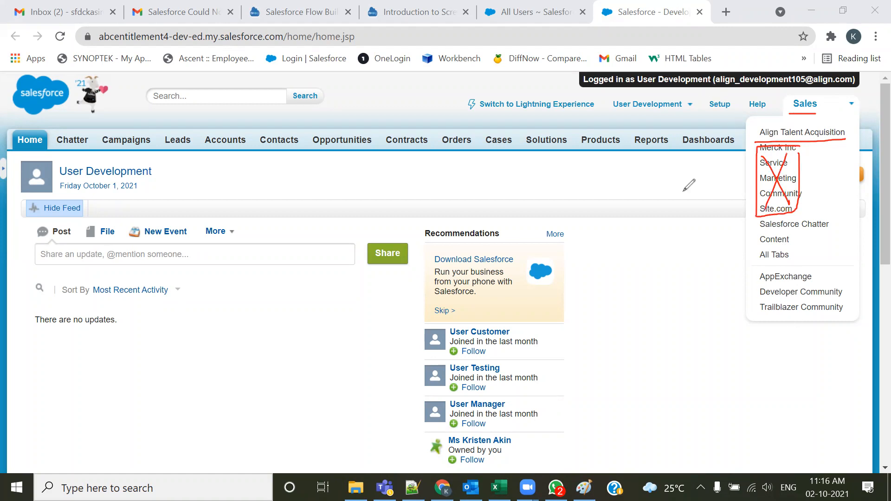
key(e)
Log out of the Development user and open the Development user's Align Standard User profile from the Users list
click(650, 104)
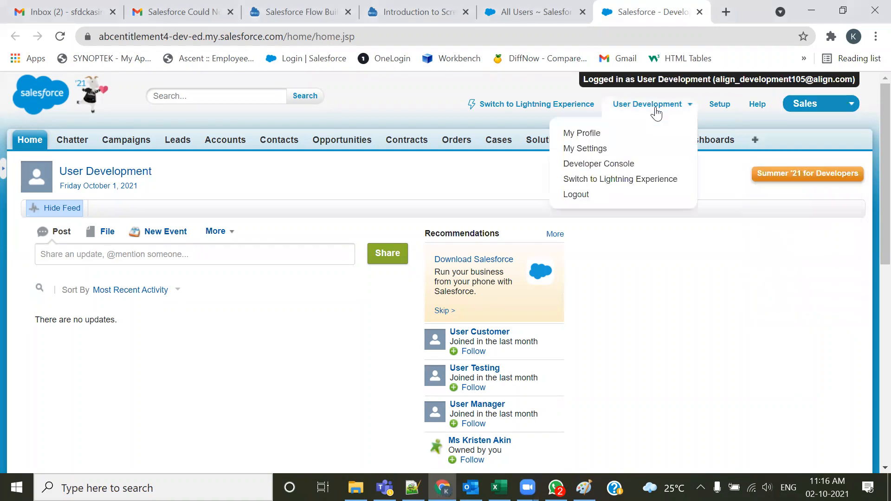
click(577, 193)
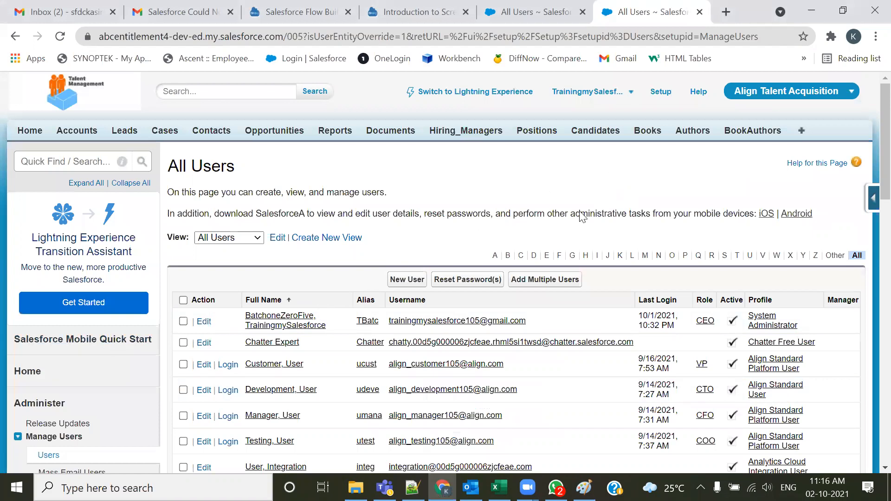
scroll(278, 327, down, 2)
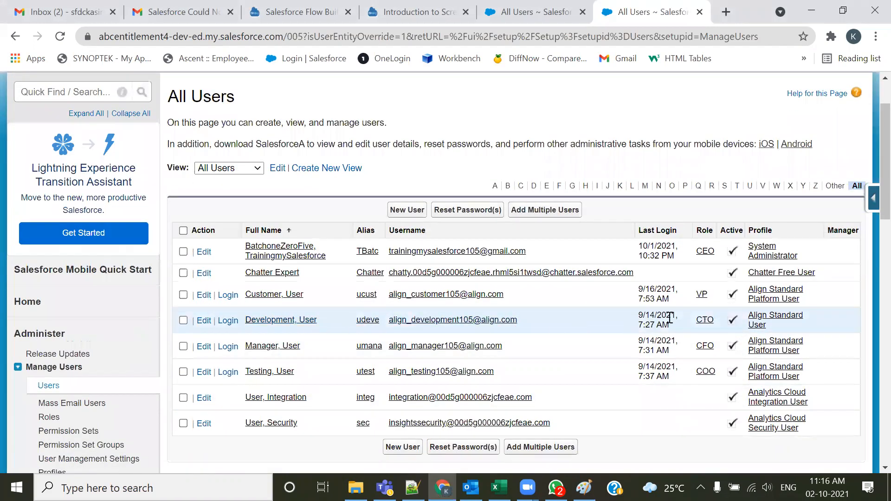
click(770, 323)
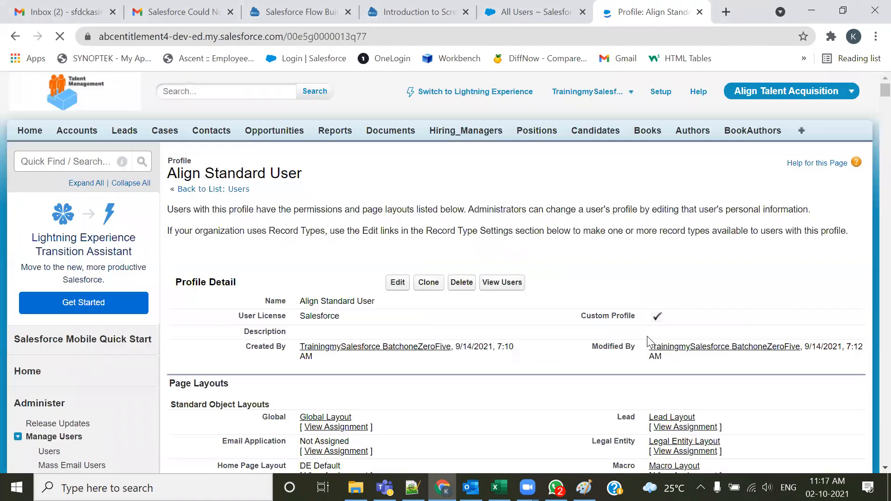
Open the Align Standard User profile for editing
drag(320, 181, 178, 174)
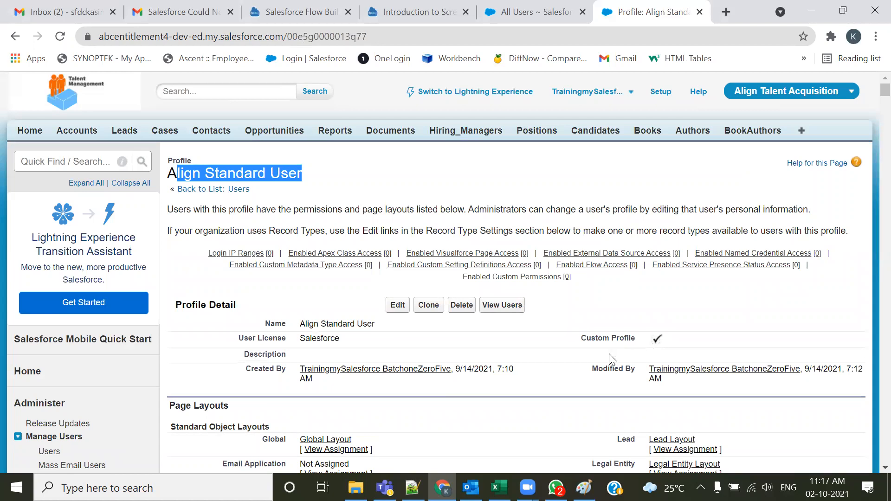
scroll(453, 340, down, 4)
click(390, 97)
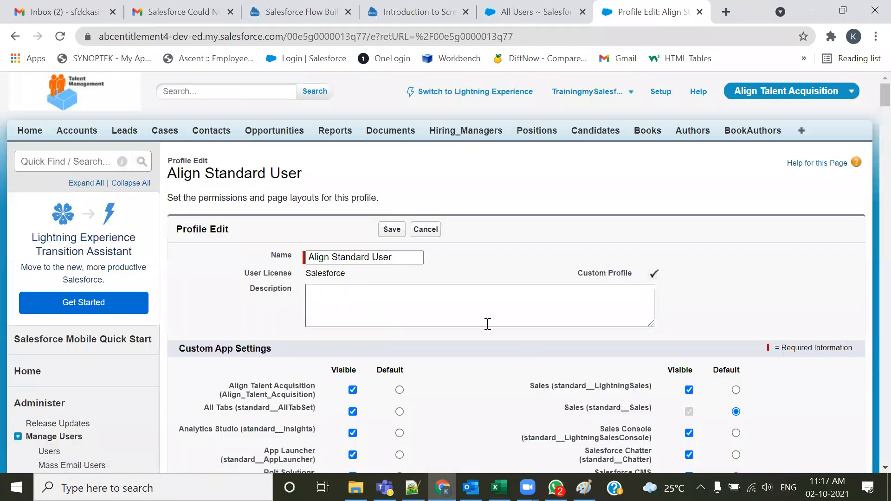
Scroll through the profile edit page to examine the Custom App Settings, tab settings and permission sections
scroll(706, 280, down, 15)
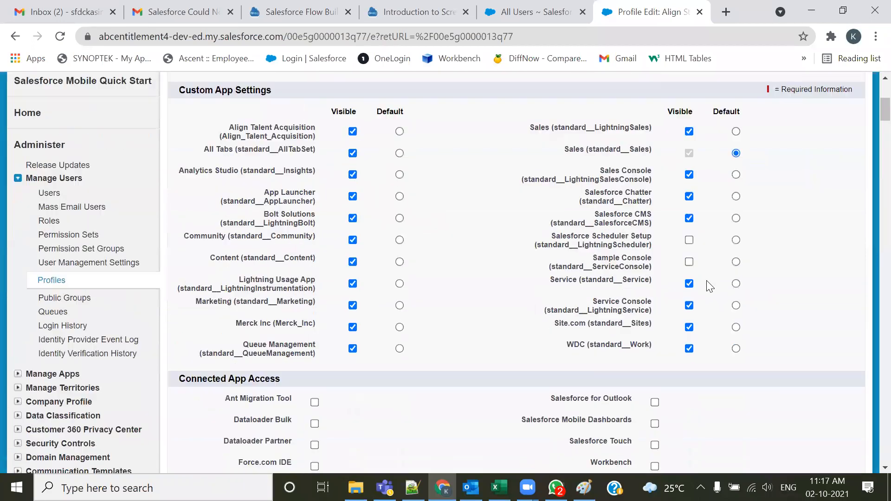
scroll(706, 284, down, 20)
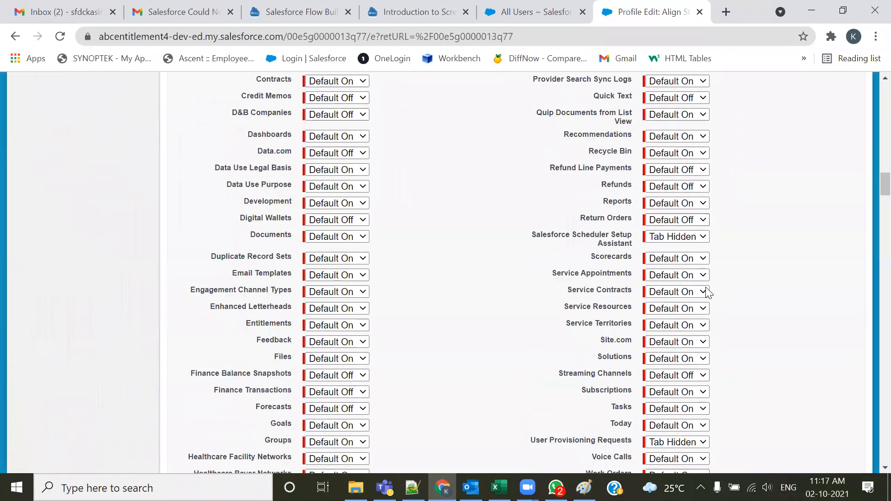
scroll(708, 296, down, 20)
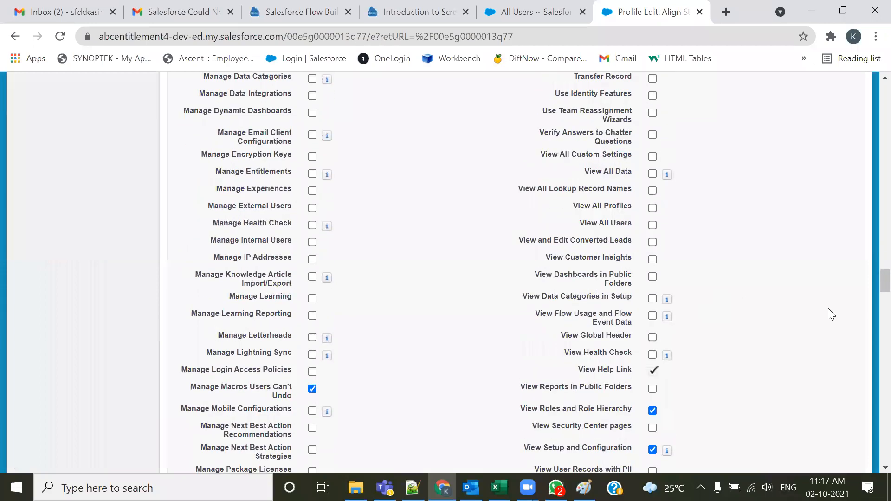
scroll(869, 352, down, 20)
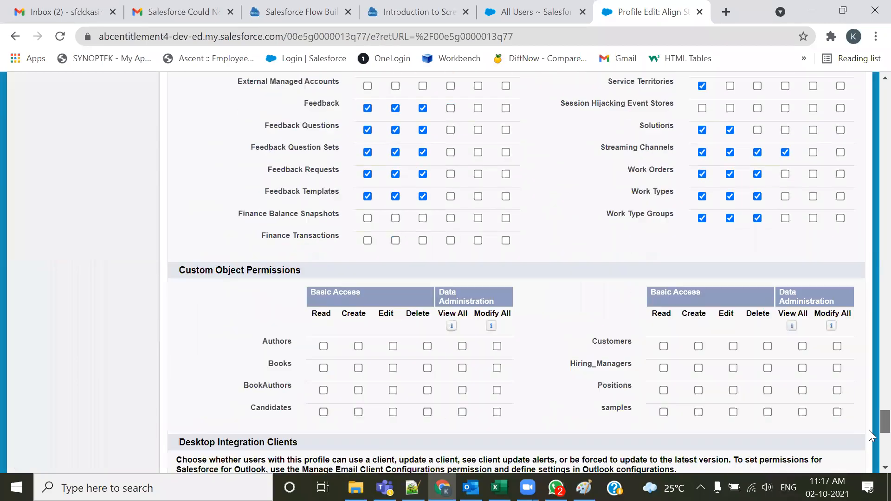
drag(871, 457, 871, 98)
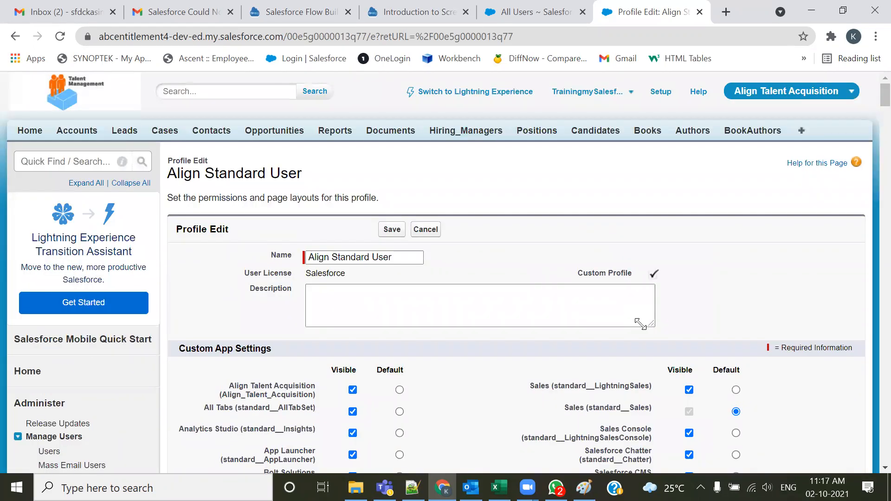
scroll(664, 271, down, 3)
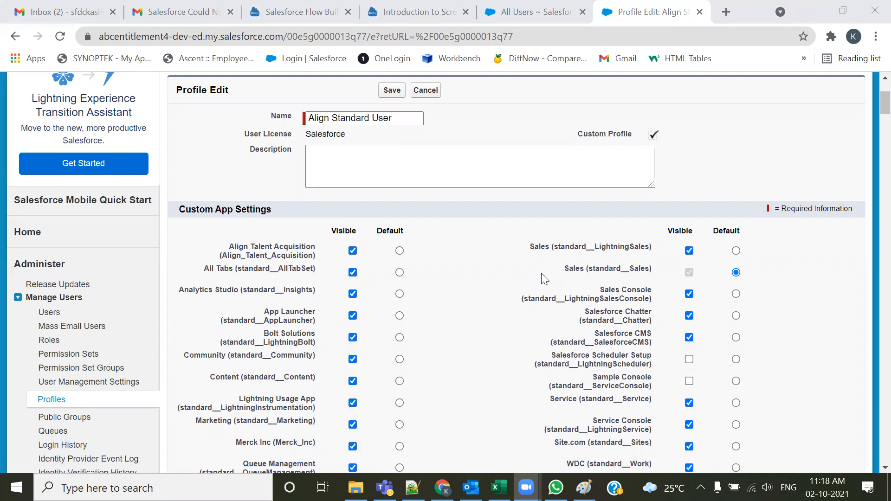
scroll(546, 278, up, 3)
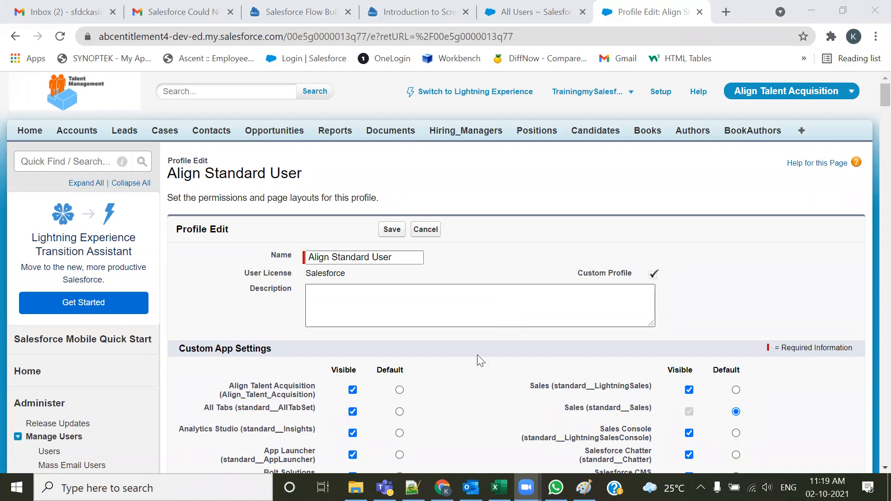
scroll(475, 340, down, 1)
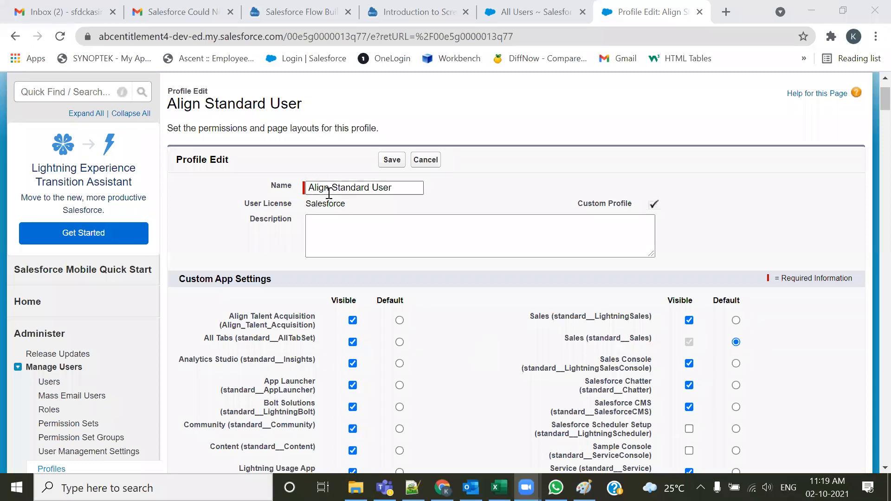
Examine the Custom App Settings section of the profile edit page
scroll(328, 192, up, 1)
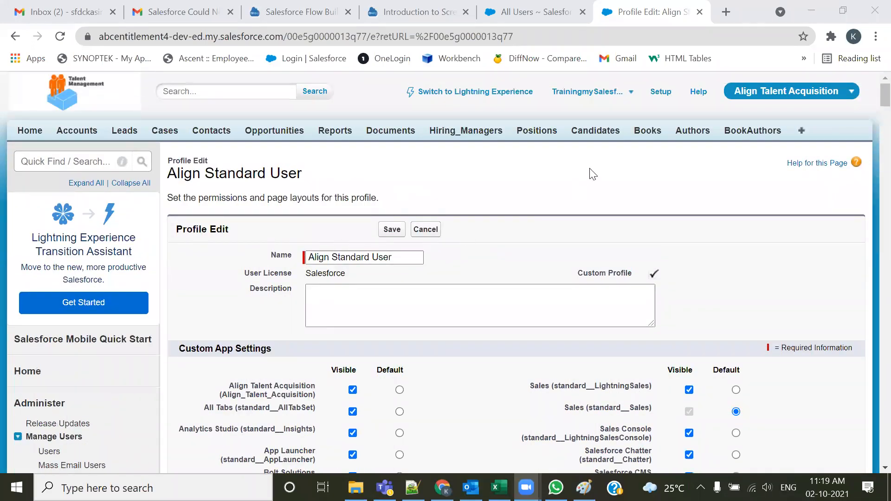
scroll(490, 267, down, 2)
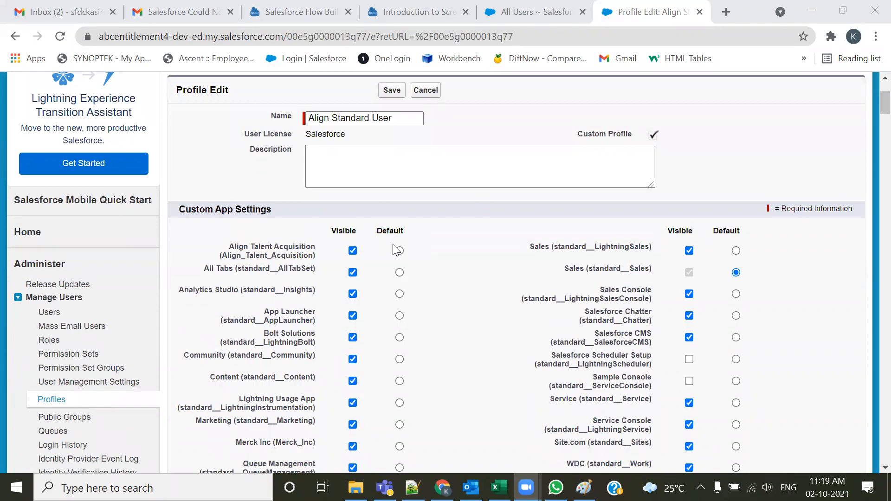
scroll(395, 251, down, 1)
drag(287, 142, 178, 142)
click(213, 147)
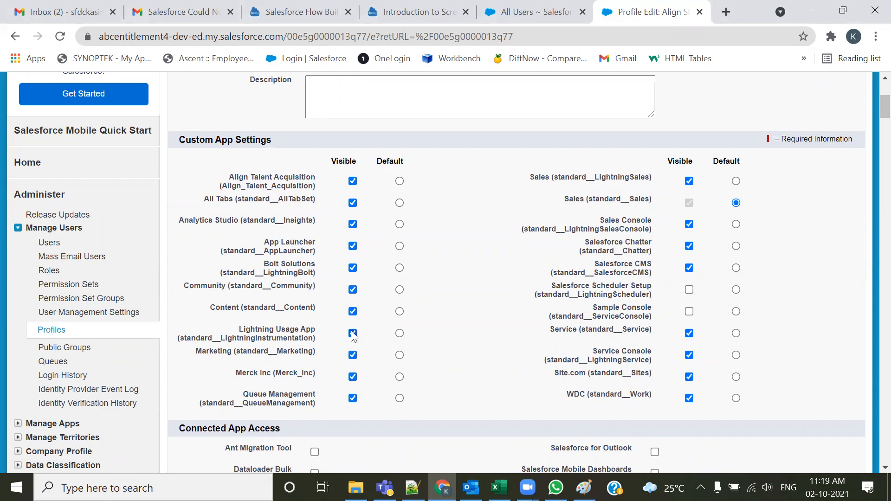
drag(182, 140, 226, 141)
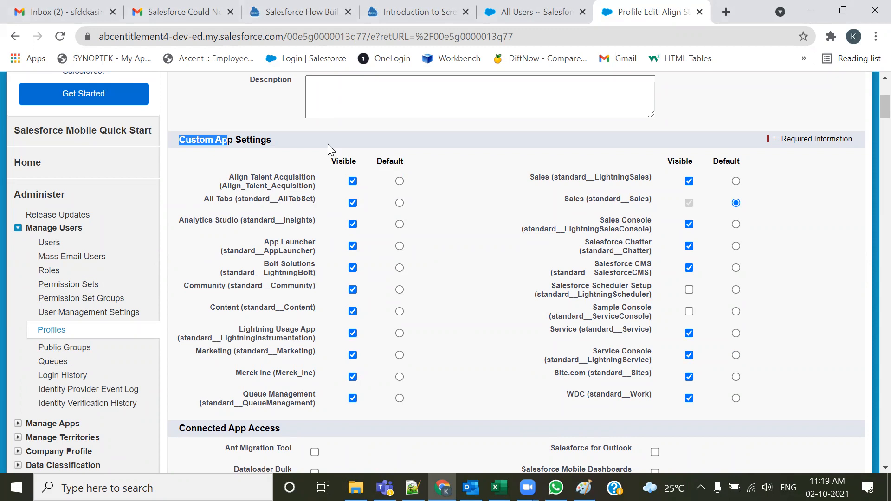
click(185, 141)
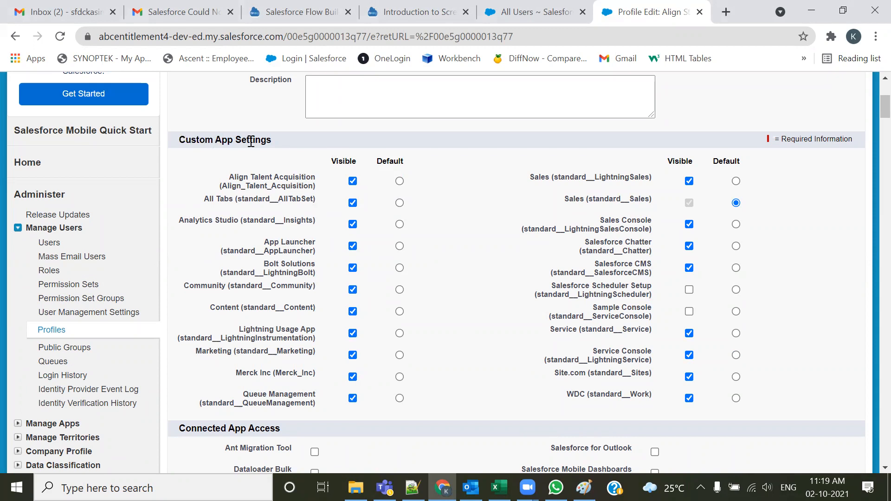
drag(213, 141, 241, 141)
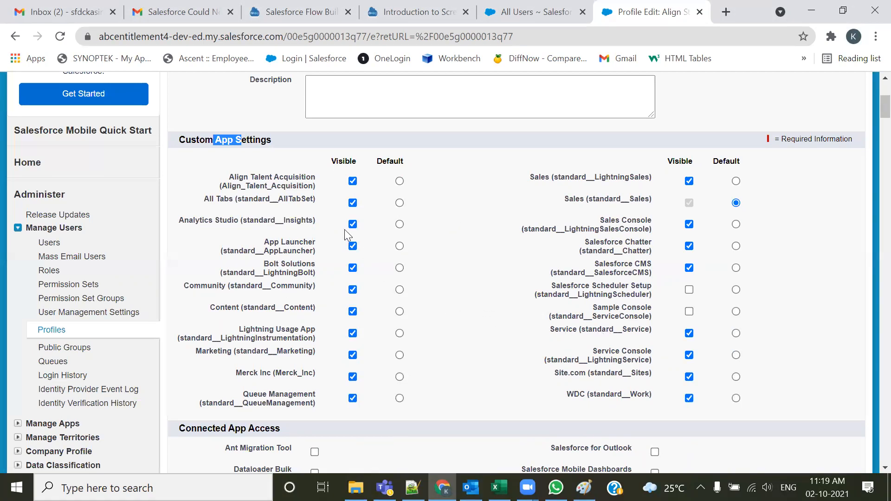
click(215, 140)
drag(171, 139, 228, 139)
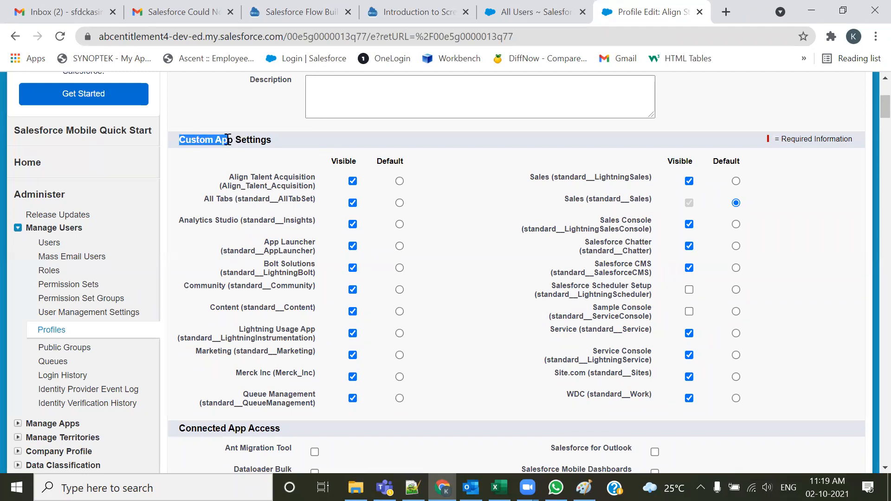
double_click(249, 141)
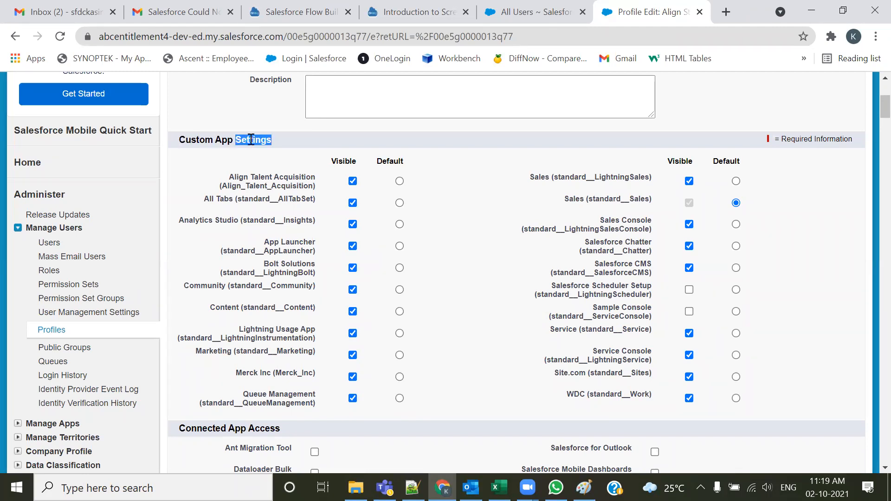
double_click(224, 140)
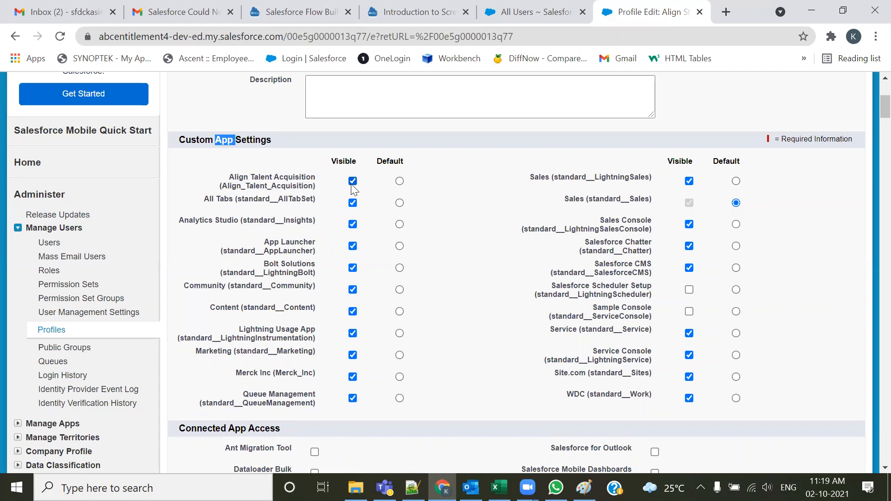
Clear the Visible checkbox for every custom app except Align Talent Acquisition and Sales
click(352, 203)
click(353, 224)
click(353, 246)
click(353, 268)
click(353, 290)
click(352, 334)
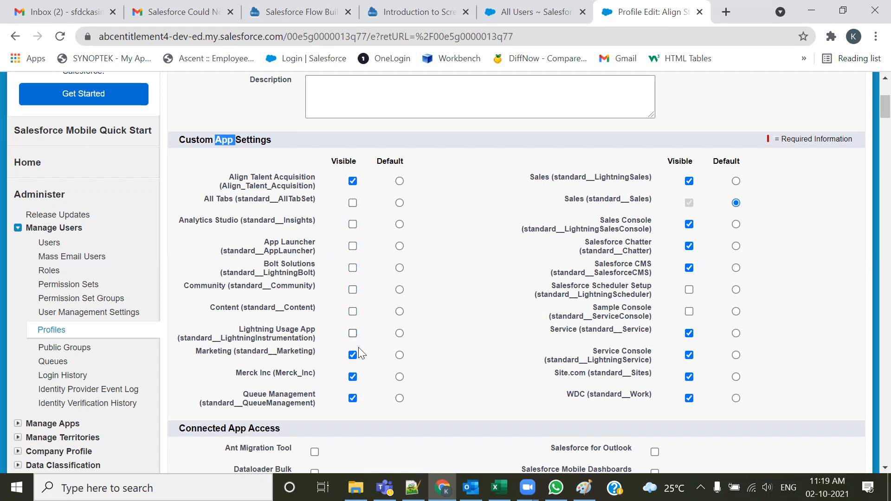
click(353, 401)
click(690, 399)
click(690, 376)
click(690, 355)
click(689, 268)
click(690, 246)
click(690, 224)
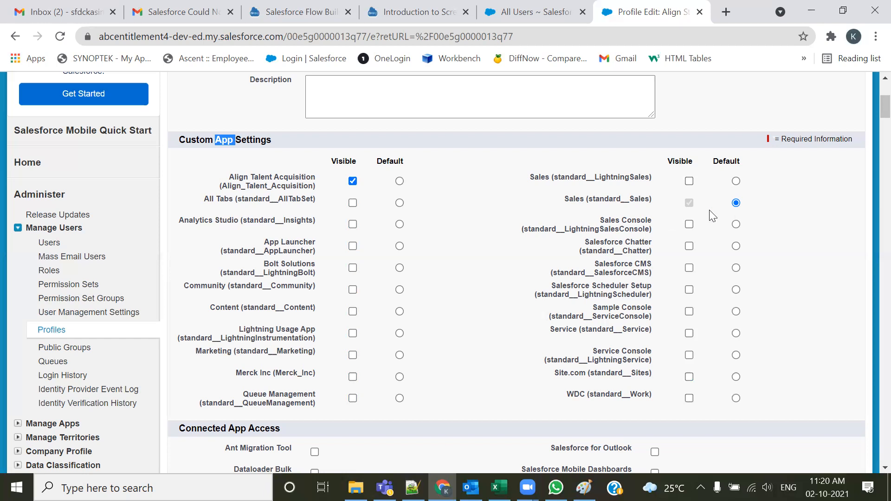
Set Sales as the default app and save the Align Standard User profile
click(400, 181)
click(688, 203)
click(689, 204)
click(736, 203)
scroll(322, 316, up, 5)
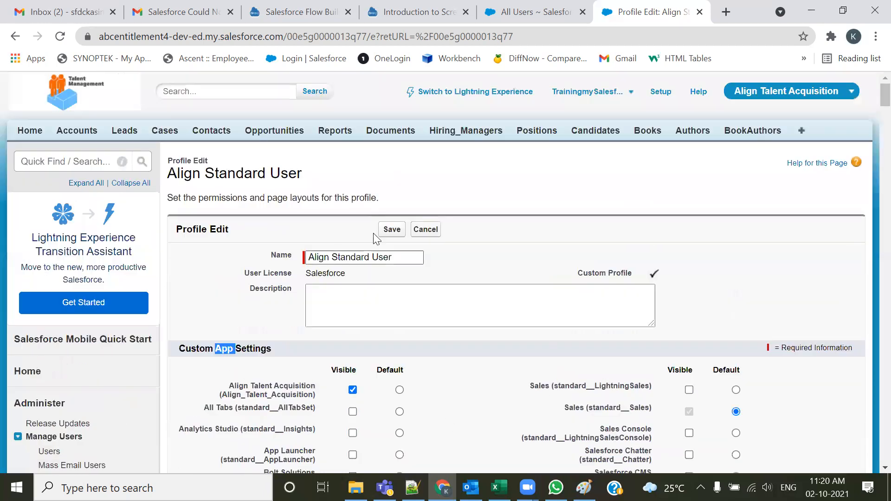
click(393, 230)
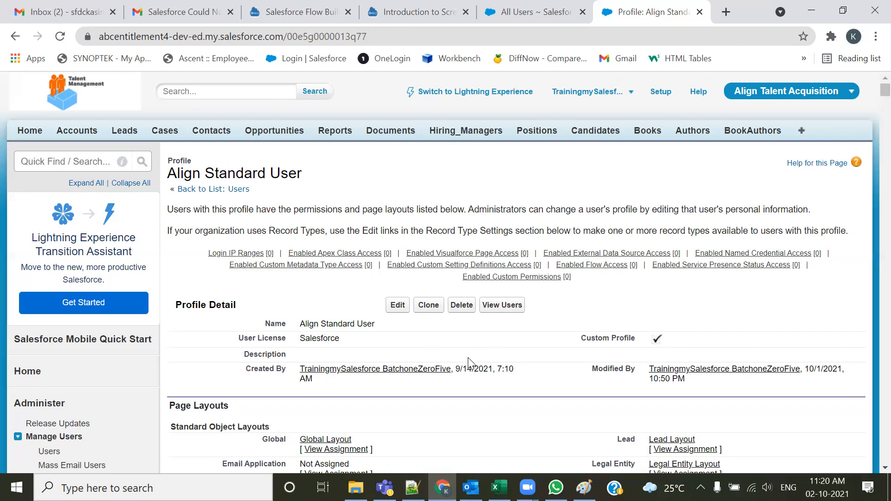
Review the saved profile's details and custom profile indicator
scroll(471, 364, down, 1)
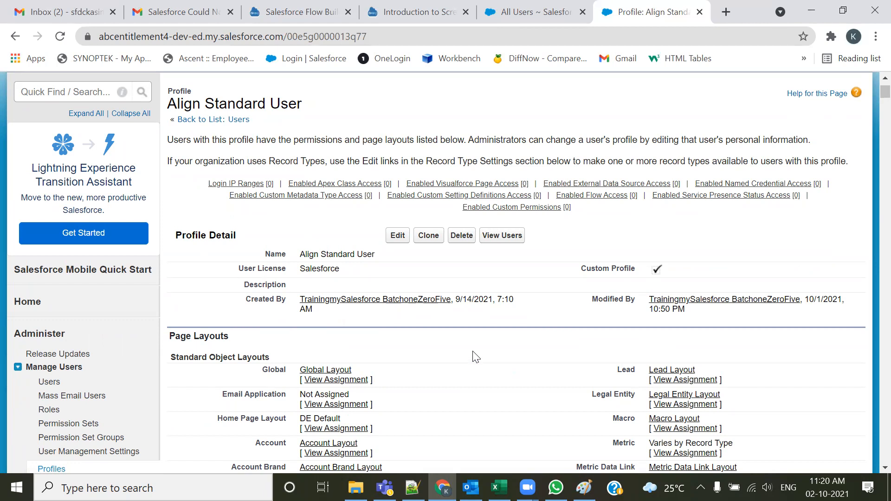
drag(579, 271, 619, 293)
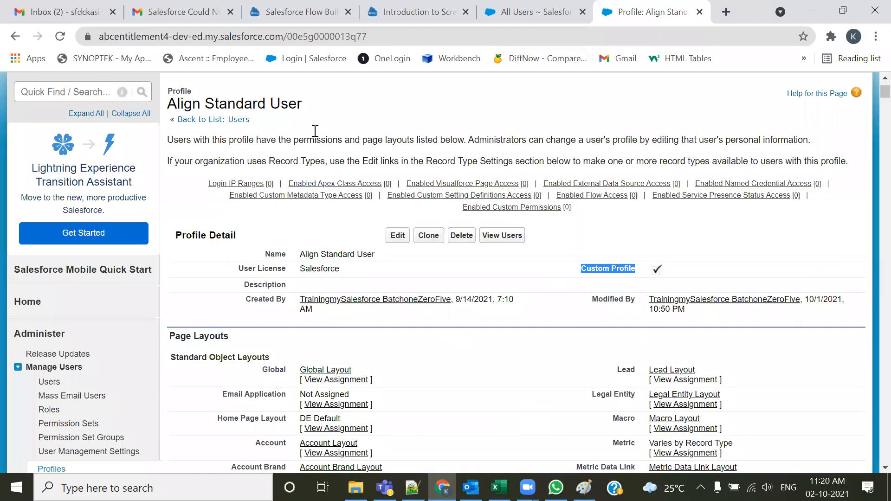
click(279, 104)
triple_click(280, 104)
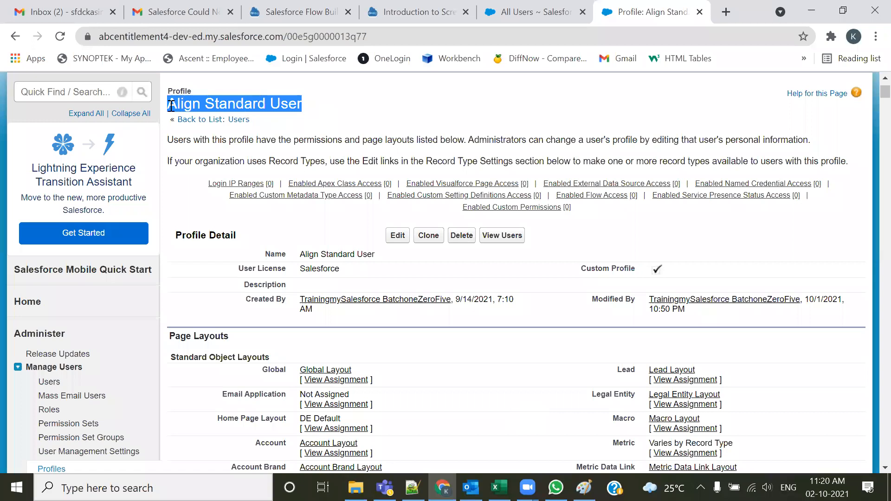
Log in as the Development user from the All Users list and open its app menu
click(551, 6)
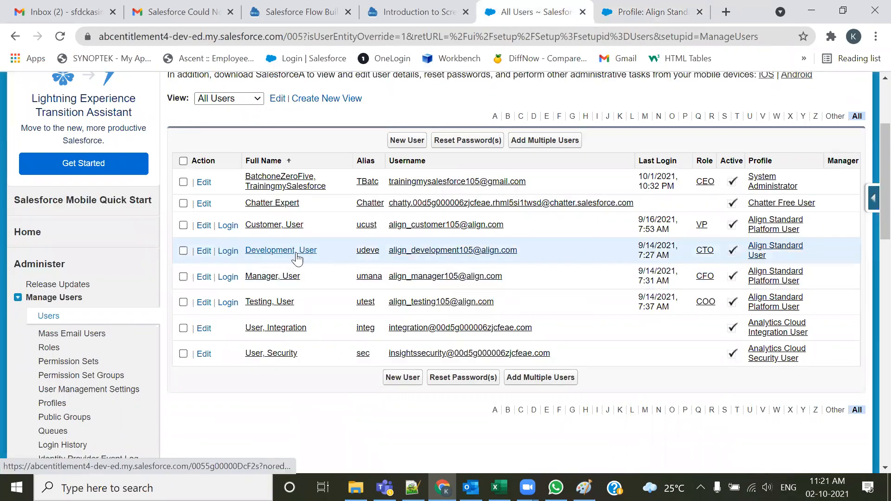
click(228, 251)
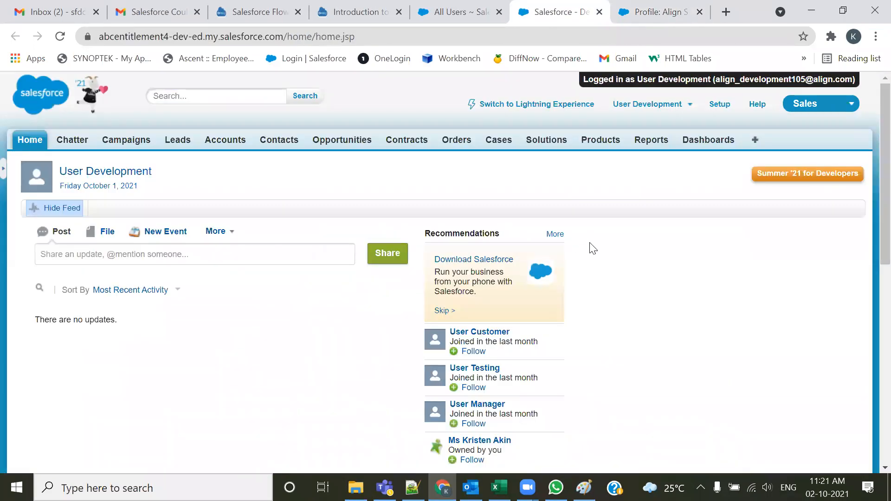
click(824, 110)
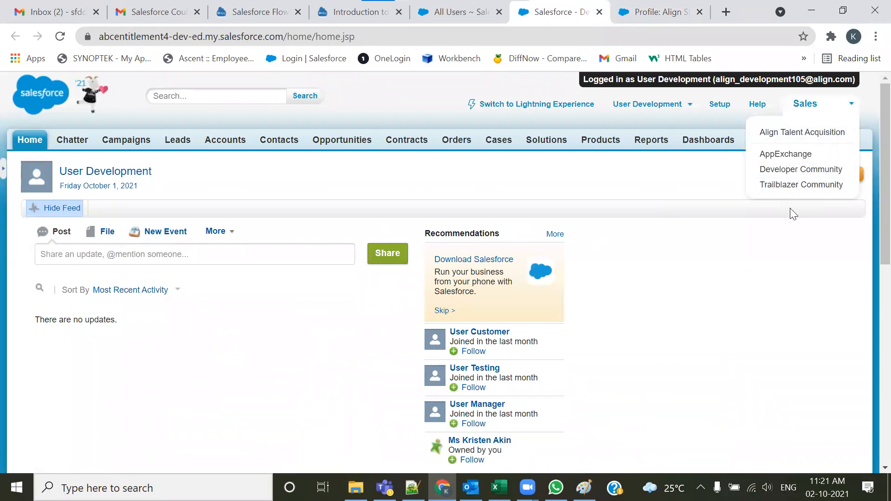
Capture the Development user's app menu and paste it into Paint beside the earlier menu capture
key(super+shift+s)
drag(746, 89, 882, 222)
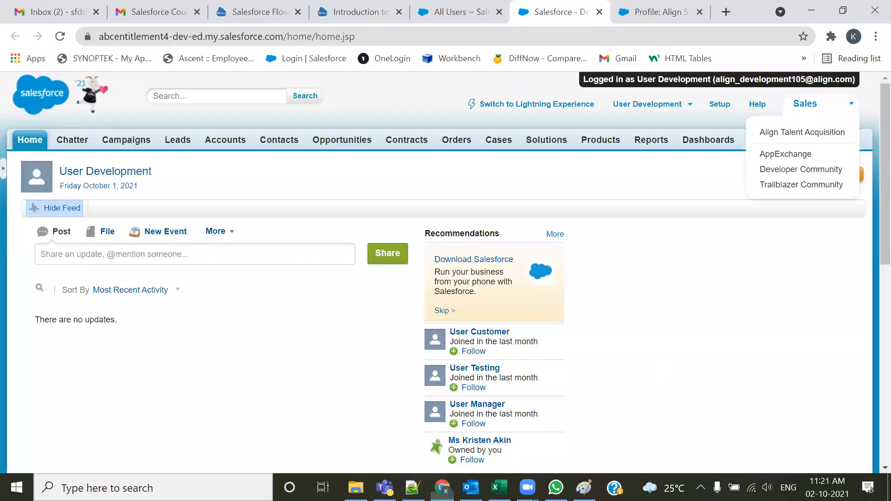
key(alt+Tab)
key(ctrl+v)
mouse_move(90, 162)
mouse_down()
mouse_move(185, 221)
mouse_move(407, 197)
mouse_move(377, 193)
mouse_up()
click(603, 297)
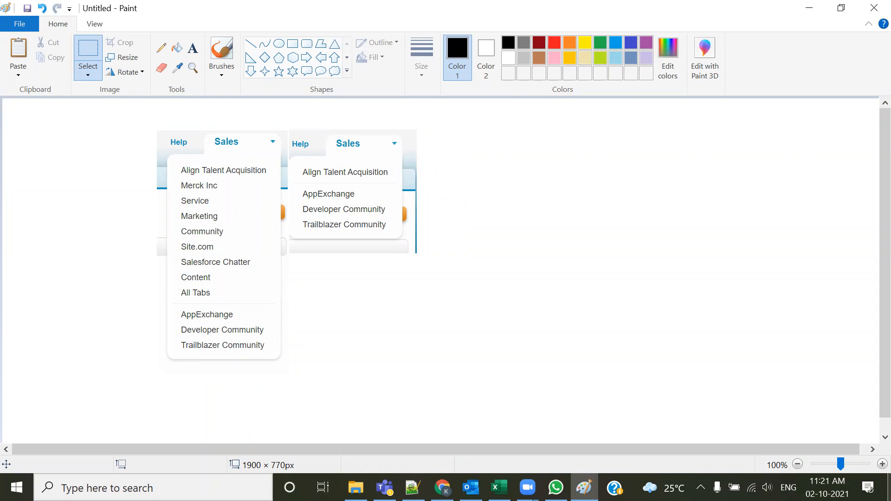
Switch to the notes and read the next use case on Development User access to Align Talent Acquisition
key(alt+Tab)
key(alt+Tab)
key(alt+Tab)
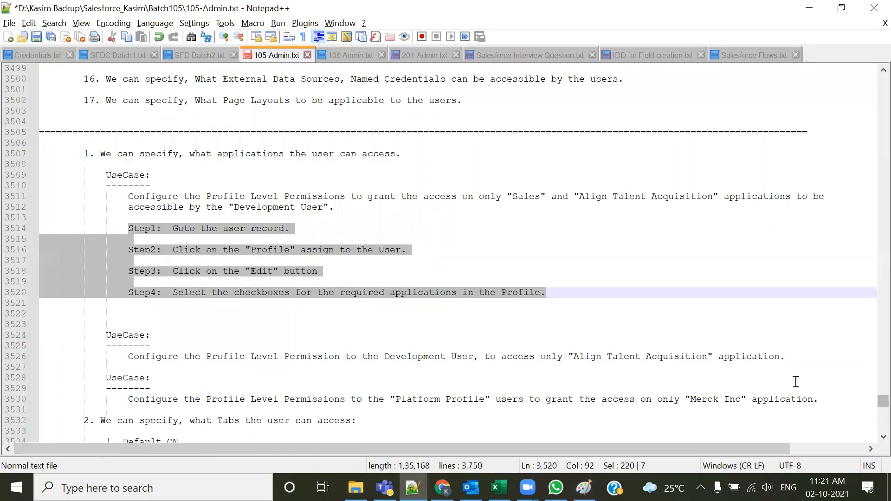
click(668, 293)
scroll(664, 294, down, 3)
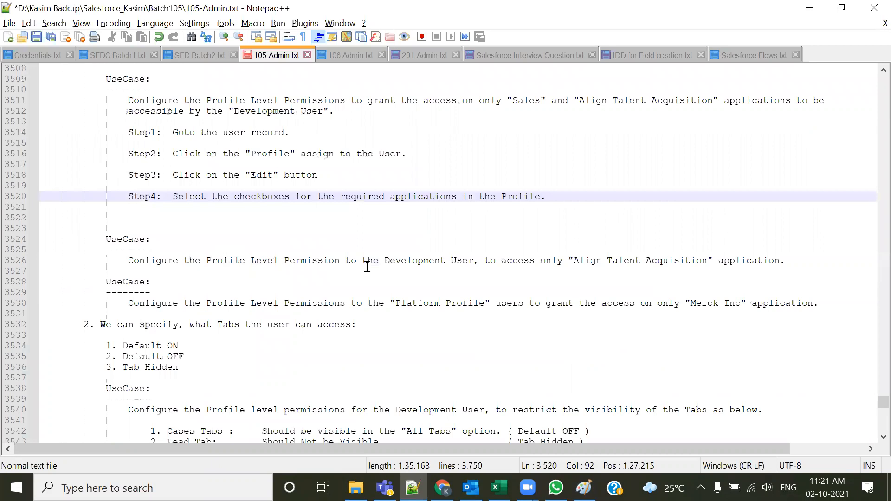
drag(390, 261, 440, 261)
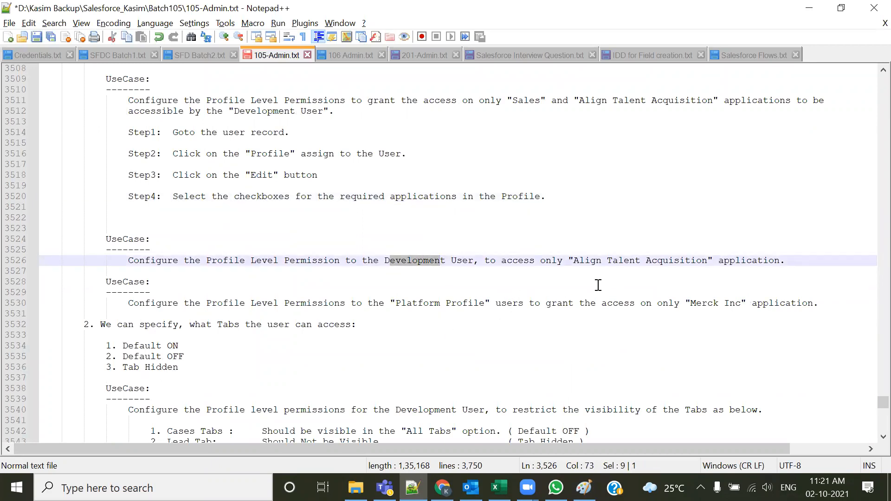
drag(575, 260, 691, 261)
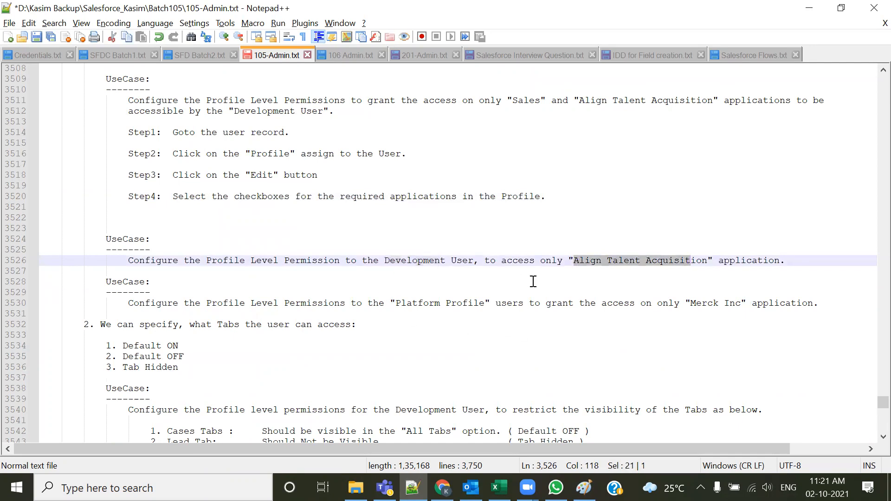
scroll(404, 276, down, 1)
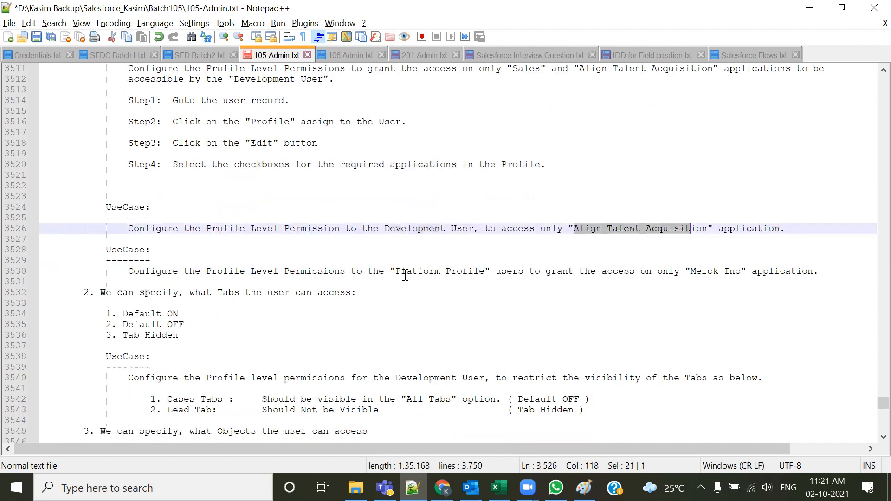
click(543, 239)
drag(385, 229, 719, 229)
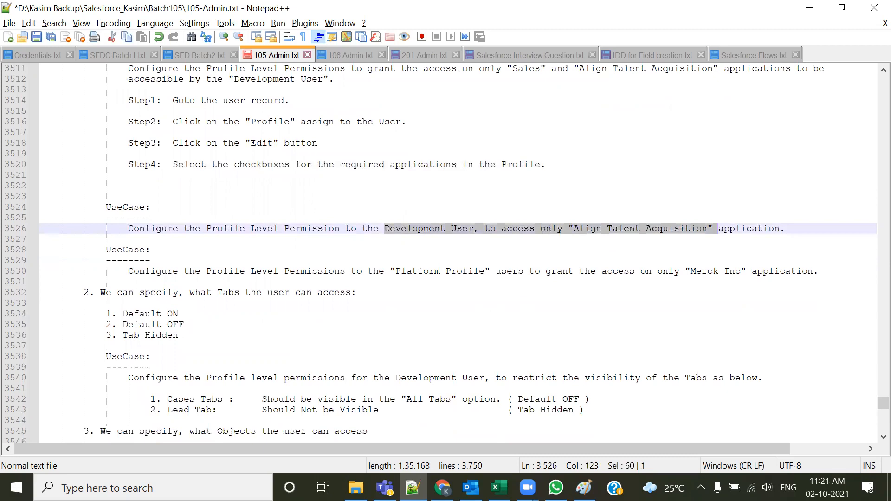
Log out of the Development user and return to the All Users list
click(442, 488)
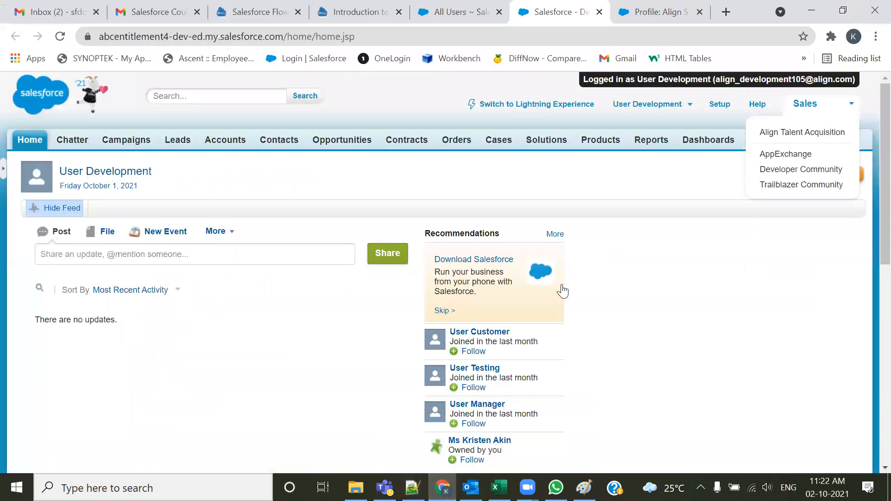
click(630, 127)
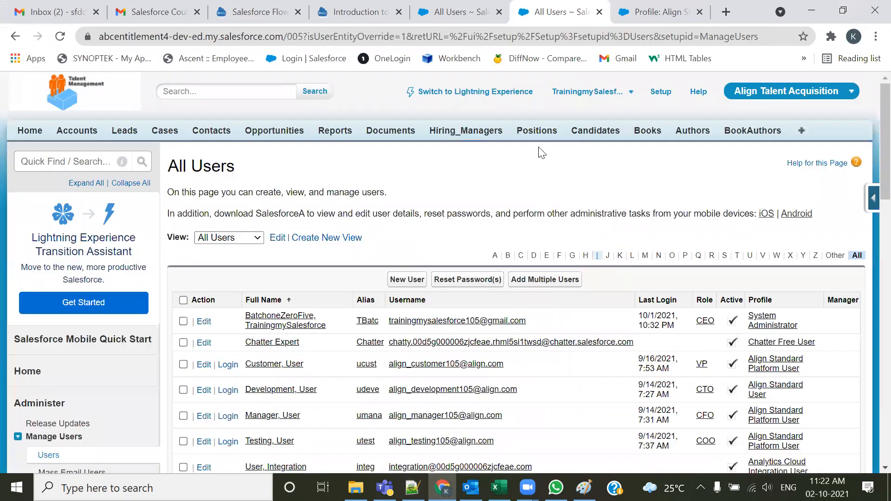
click(485, 11)
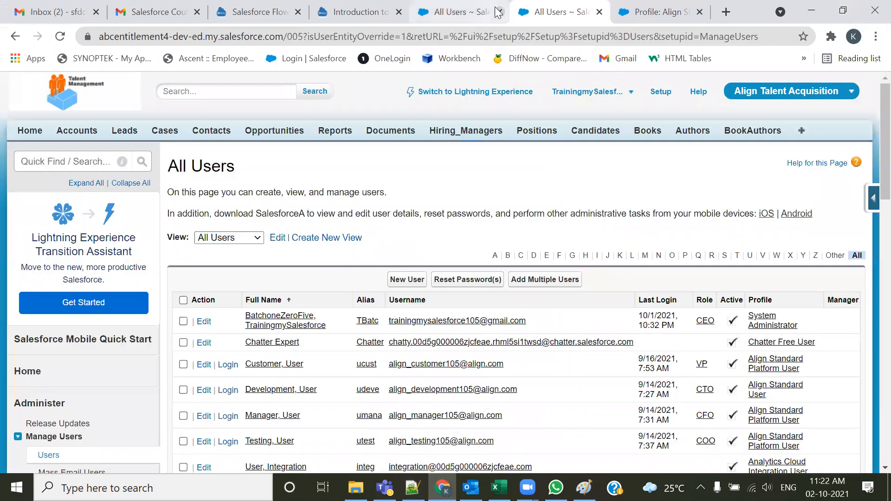
Open the administrator's app menu to review the available apps
scroll(548, 195, down, 3)
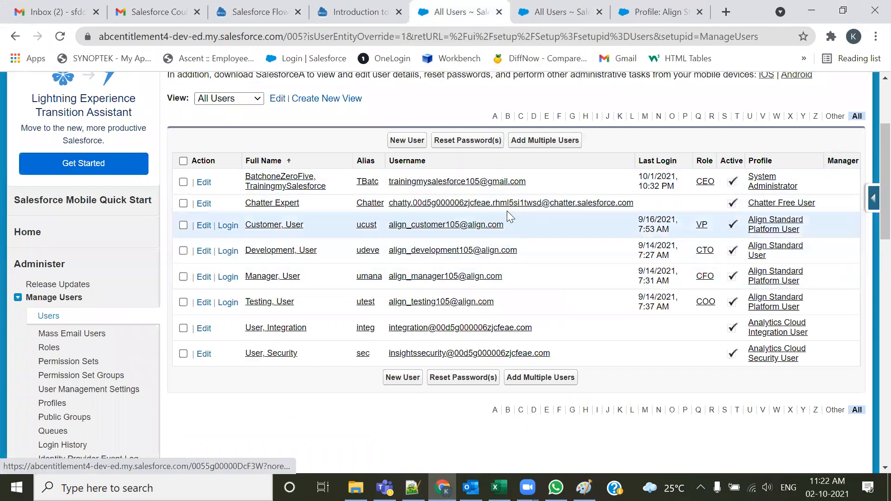
scroll(507, 210, up, 3)
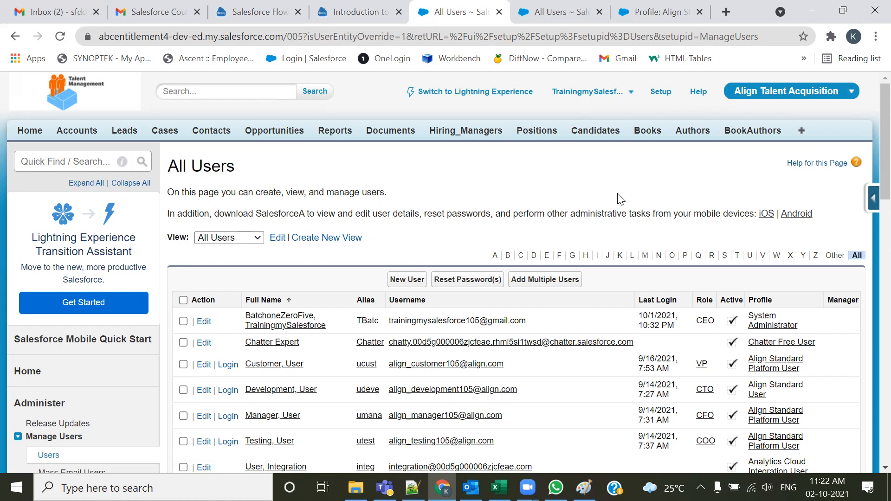
click(791, 93)
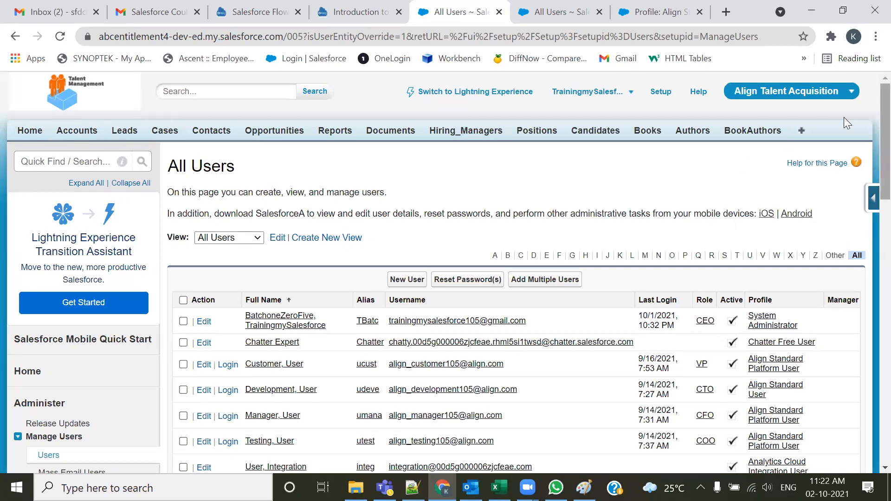
click(783, 103)
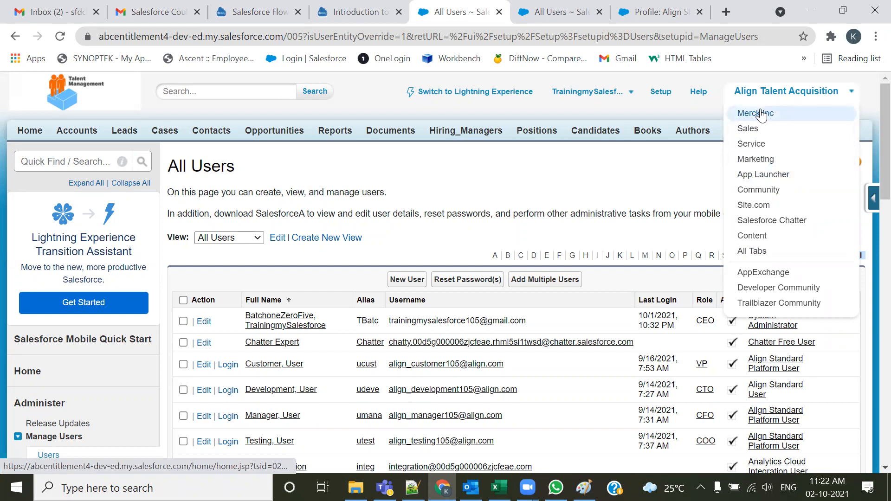
click(681, 177)
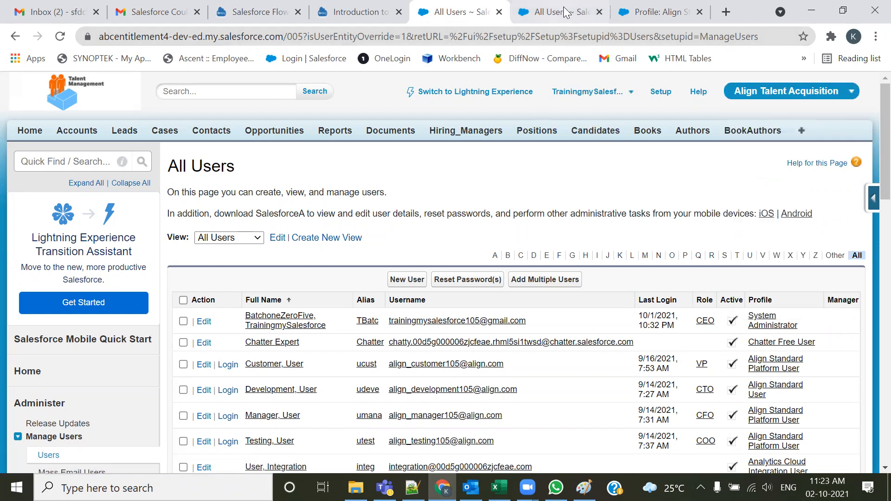
Edit the Align Standard User profile to make Align Talent Acquisition the default app, hide the Sales app, and save
click(599, 12)
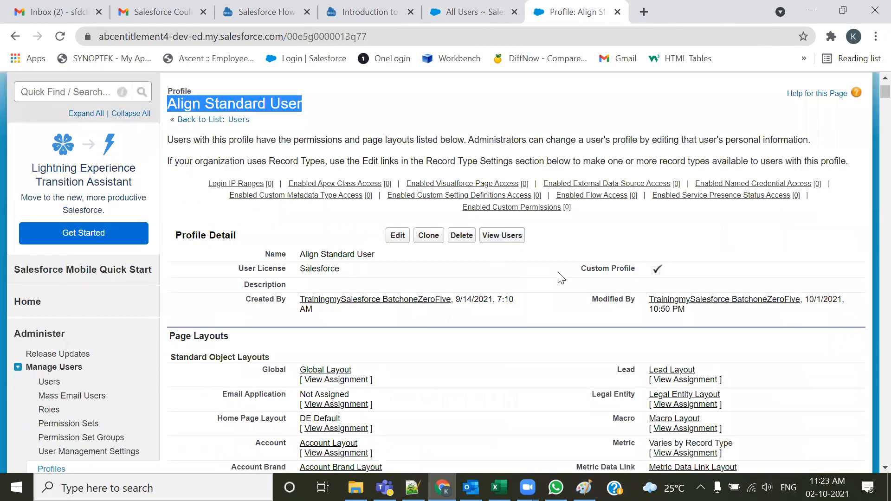
click(397, 235)
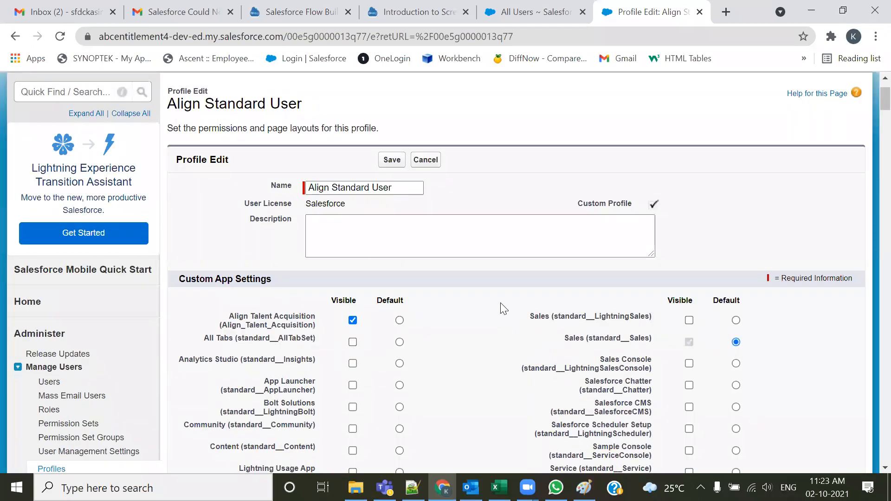
scroll(474, 315, down, 2)
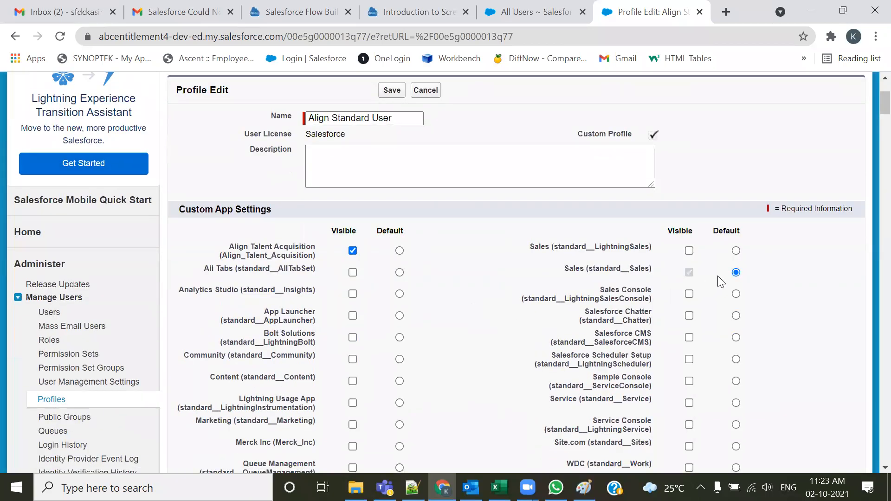
click(399, 251)
click(690, 272)
drag(229, 247, 307, 248)
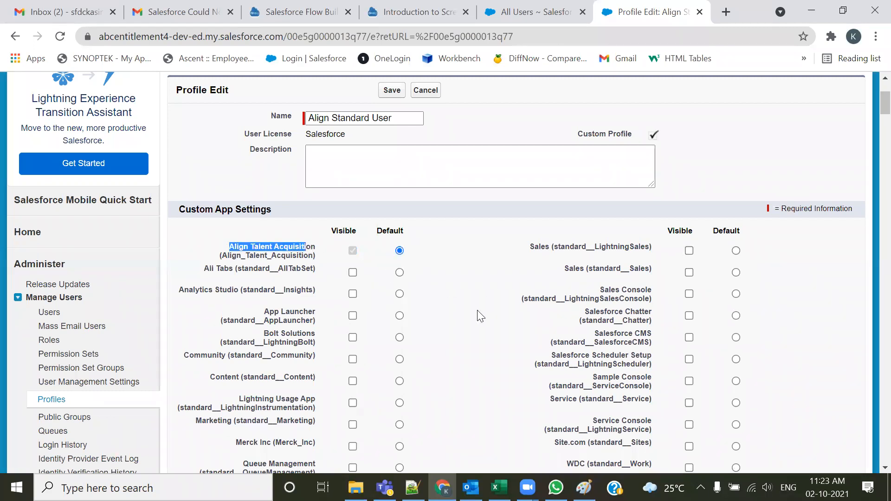
scroll(444, 309, up, 3)
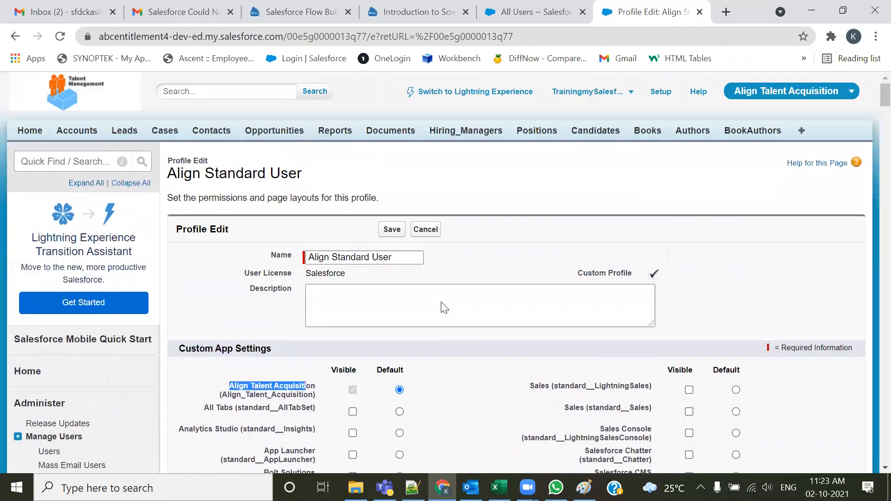
click(388, 231)
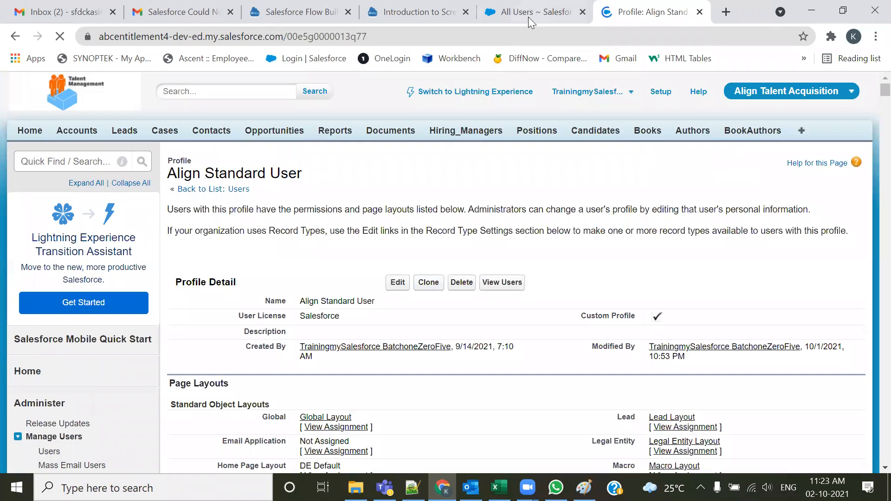
Log in as the Development user from the All Users list
click(528, 17)
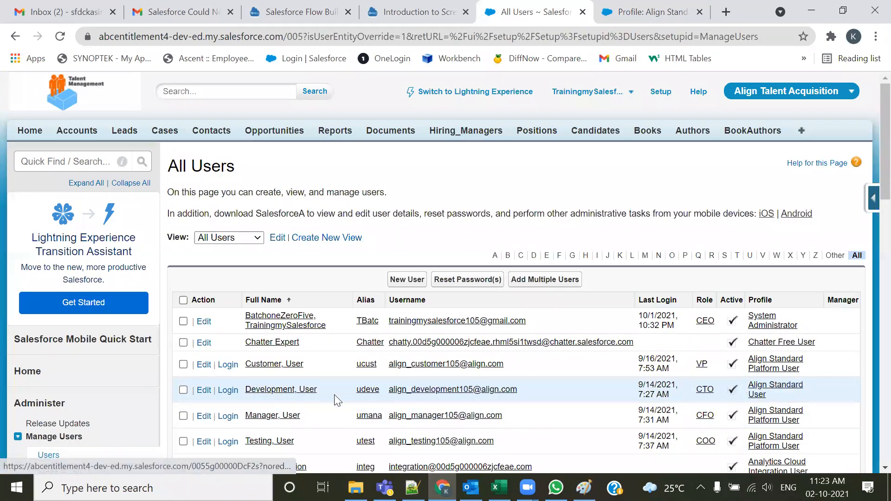
click(228, 391)
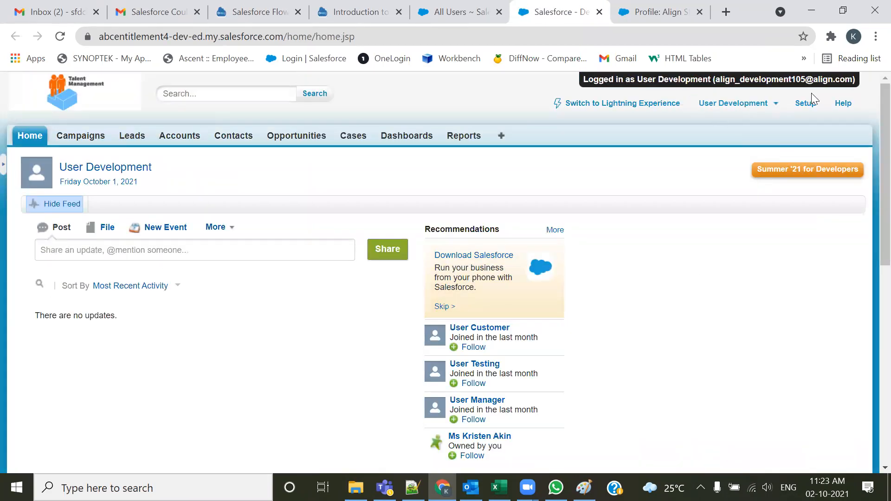
click(450, 14)
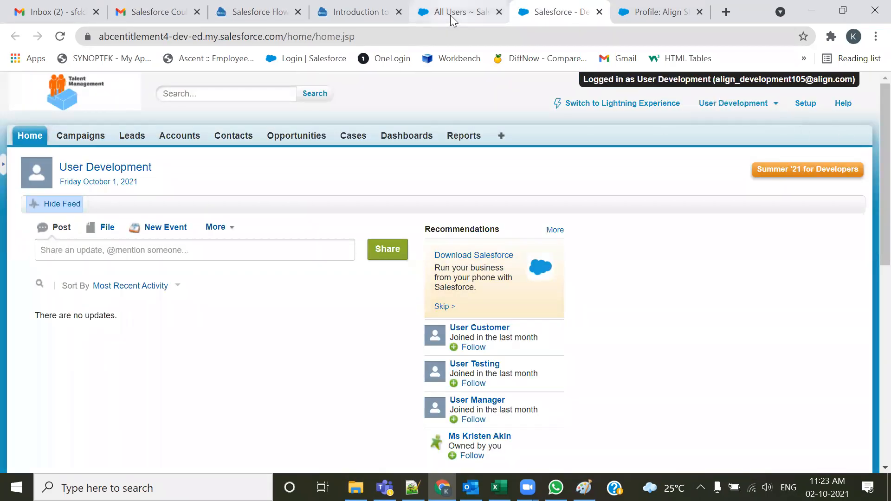
click(576, 13)
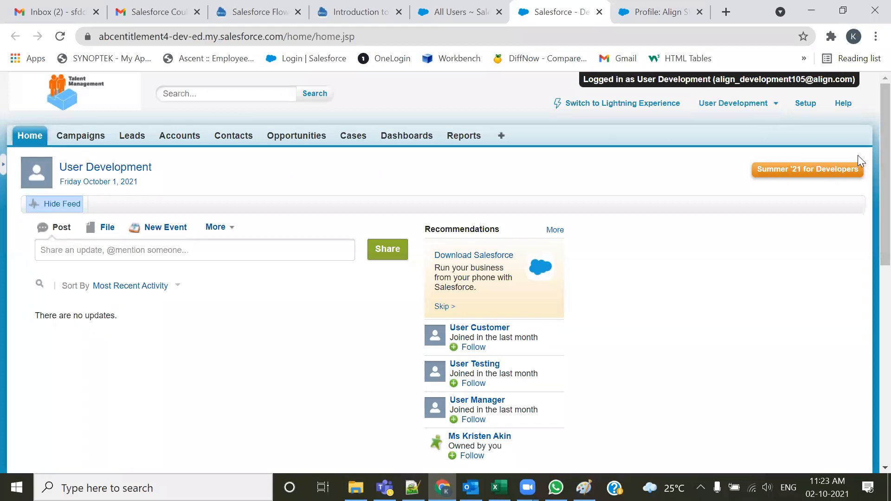
Compare the Development user's home page with the earlier app menu captures in Paint
click(584, 487)
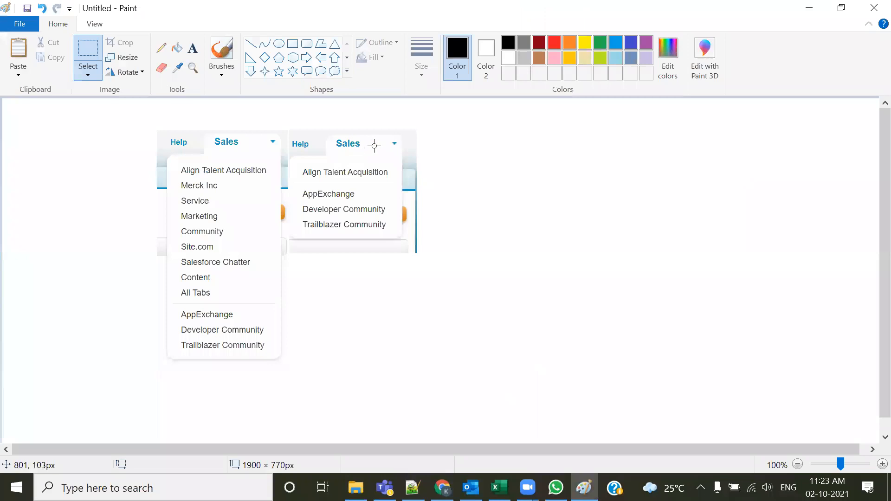
key(alt+Tab)
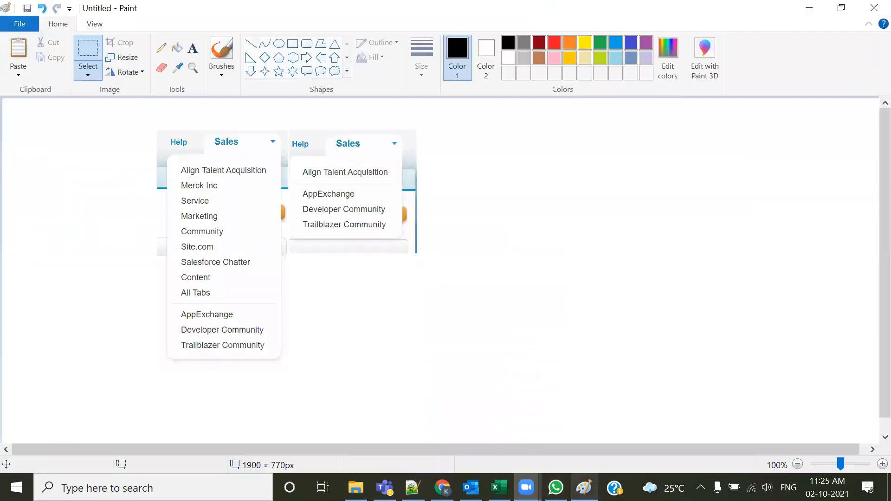
click(584, 487)
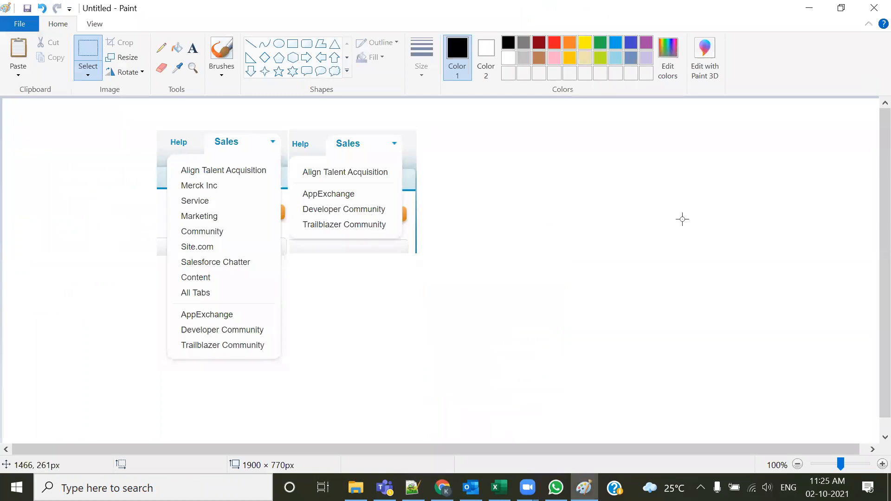
key(alt+Tab)
key(alt+Tab)
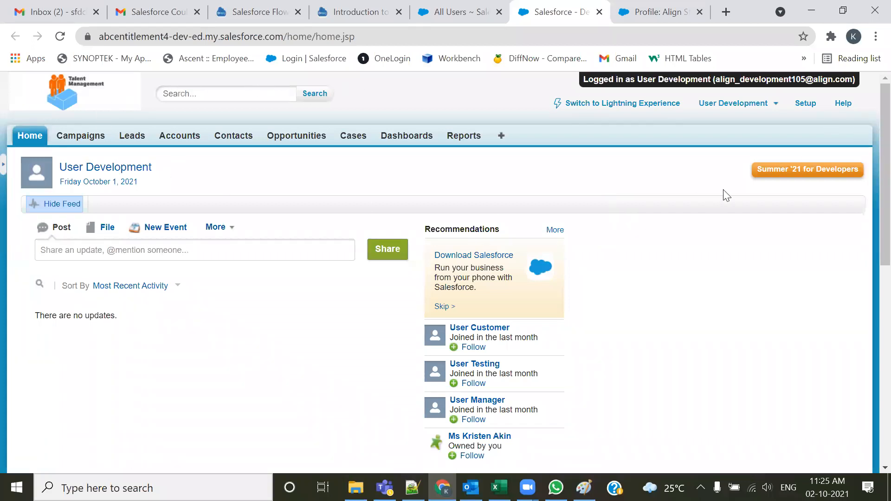
click(636, 7)
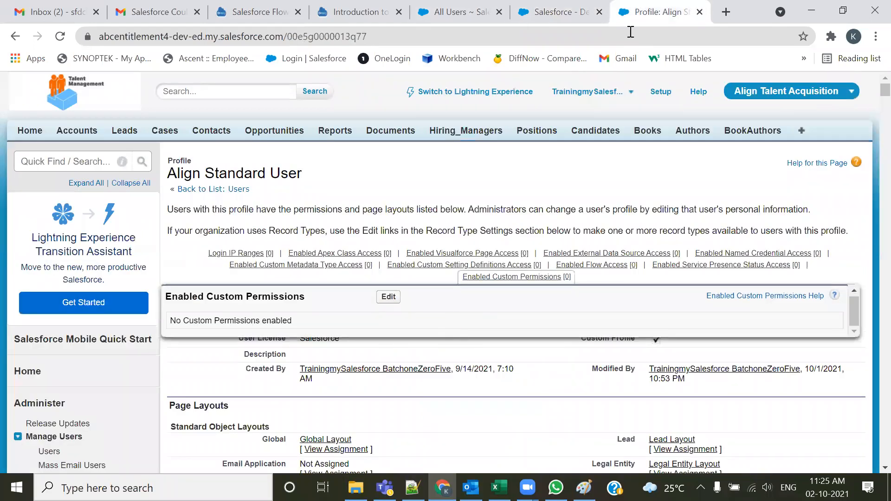
click(563, 12)
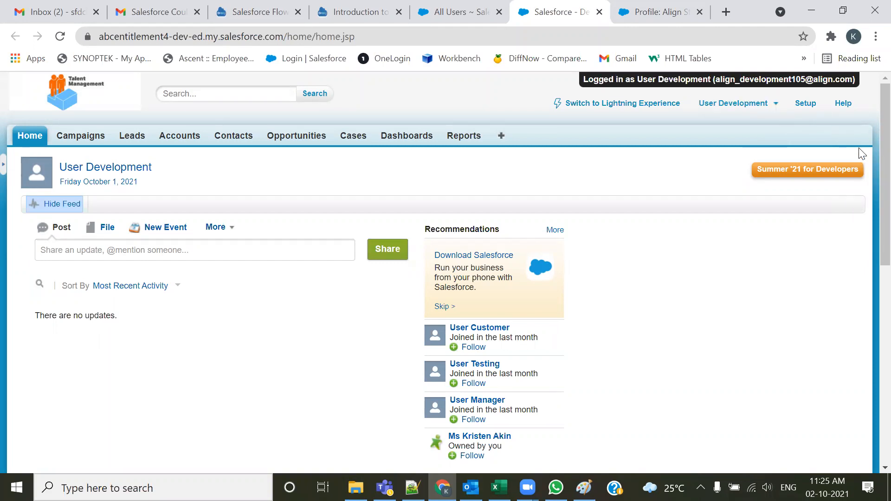
Log out of the Development user and return to the Align Standard User profile
click(729, 106)
click(663, 192)
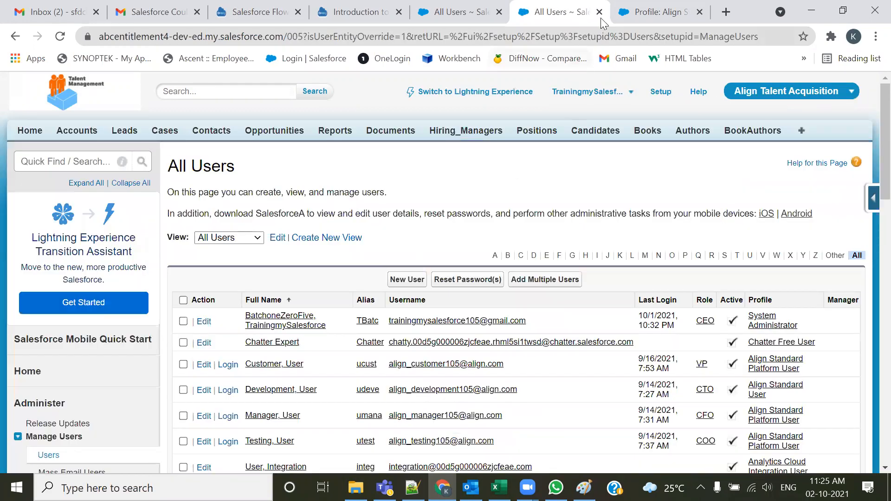
click(601, 13)
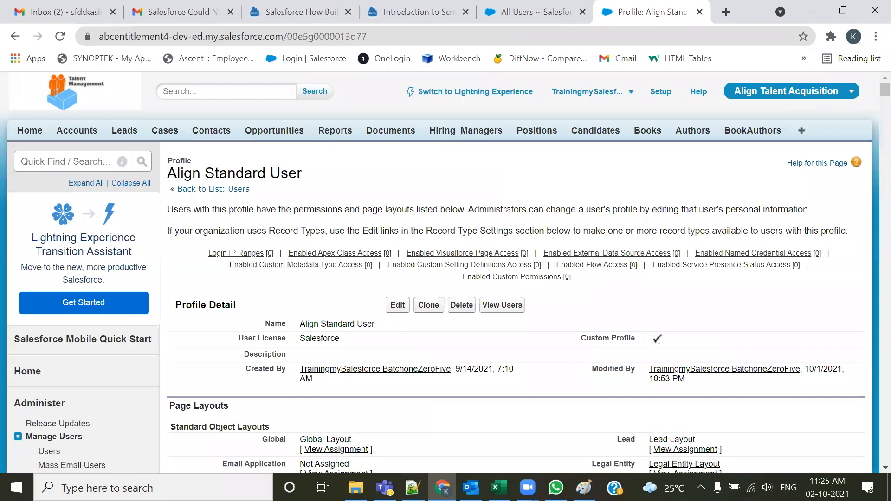
Switch to the notes and read the use case granting Platform Profile users access only to Merck Inc
key(alt+Tab)
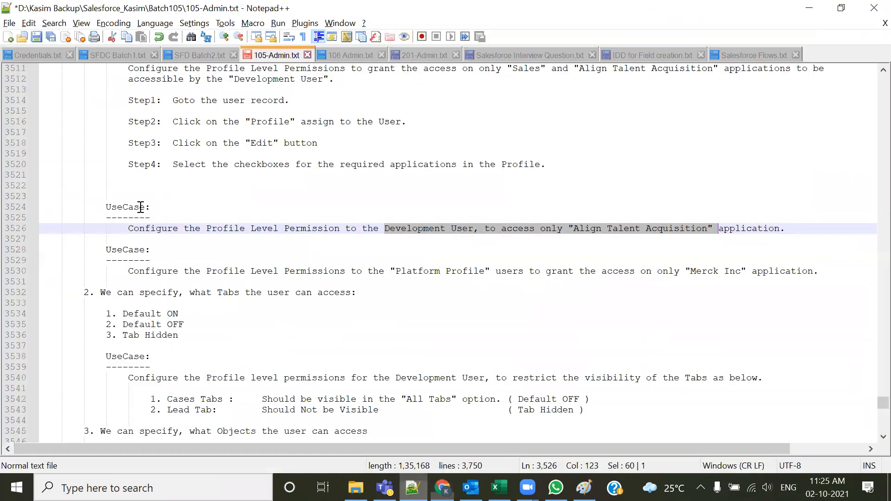
scroll(140, 208, down, 2)
drag(140, 208, 821, 209)
click(288, 274)
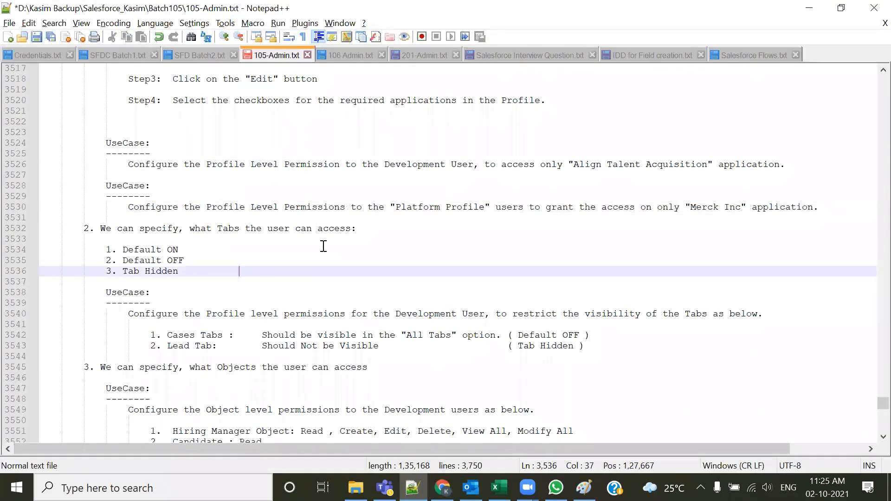
drag(390, 207, 490, 208)
click(582, 229)
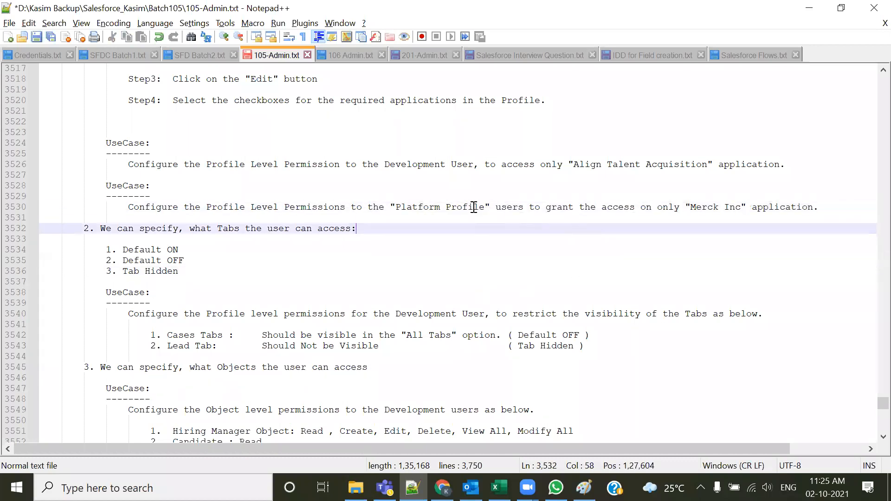
double_click(474, 207)
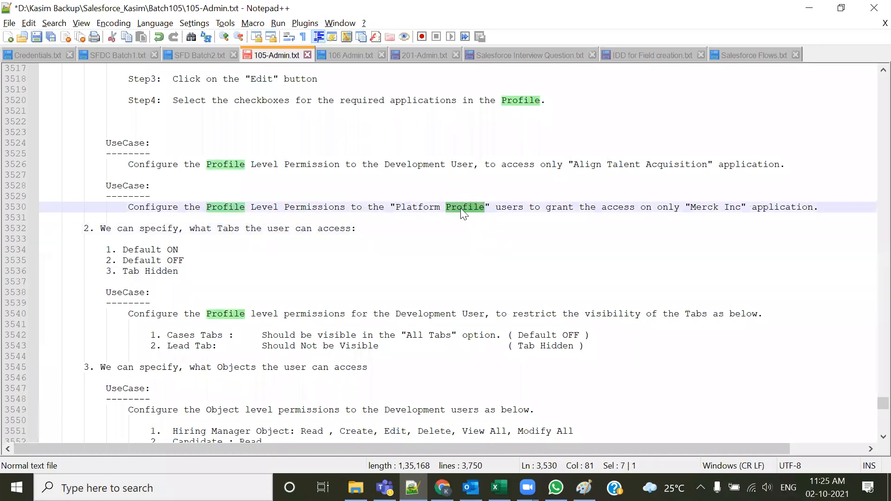
click(470, 238)
click(400, 207)
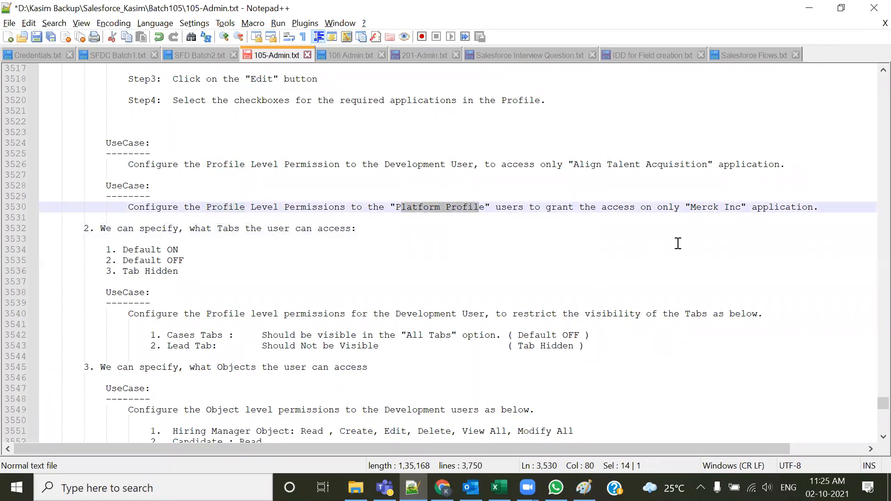
drag(691, 207, 736, 207)
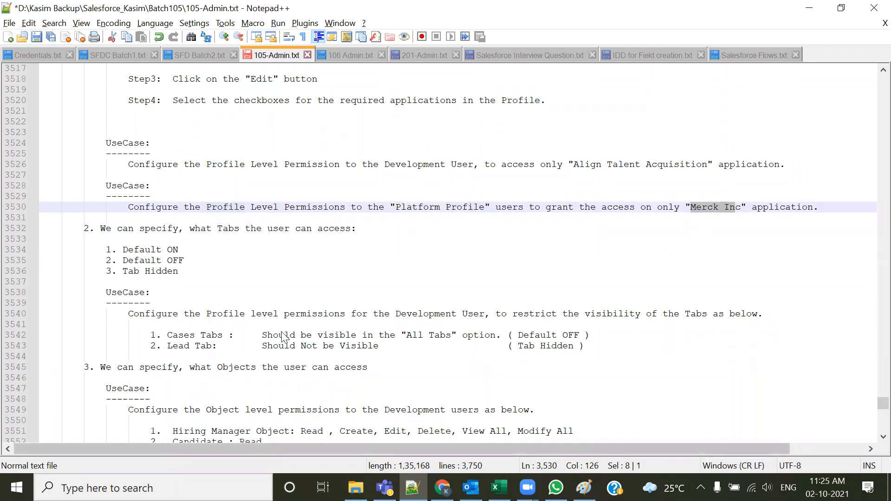
Read the notes on tab visibility options Default ON, Default OFF and Tab Hidden and the related use case
key(alt+Tab)
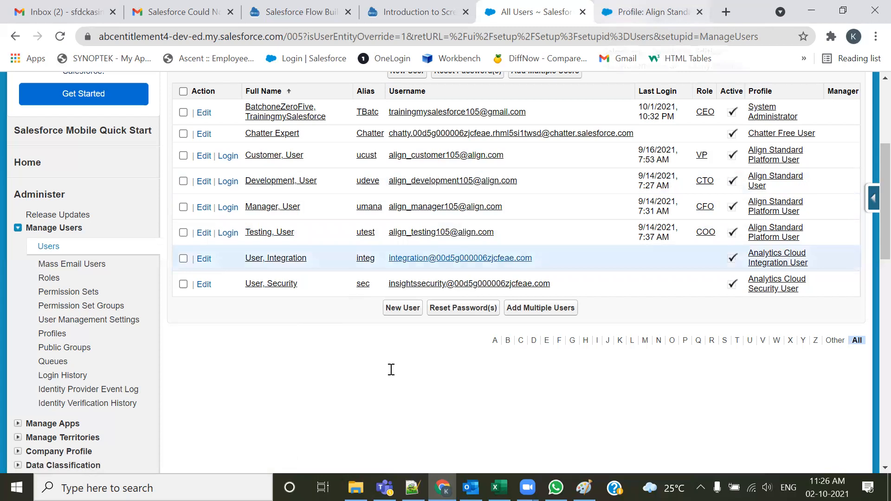
key(alt+Tab)
drag(129, 176, 852, 166)
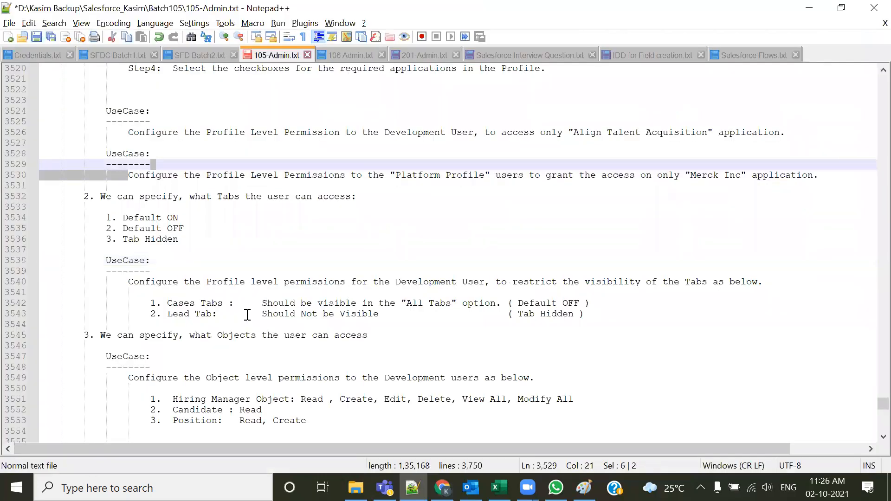
scroll(280, 275, down, 1)
drag(202, 214, 105, 186)
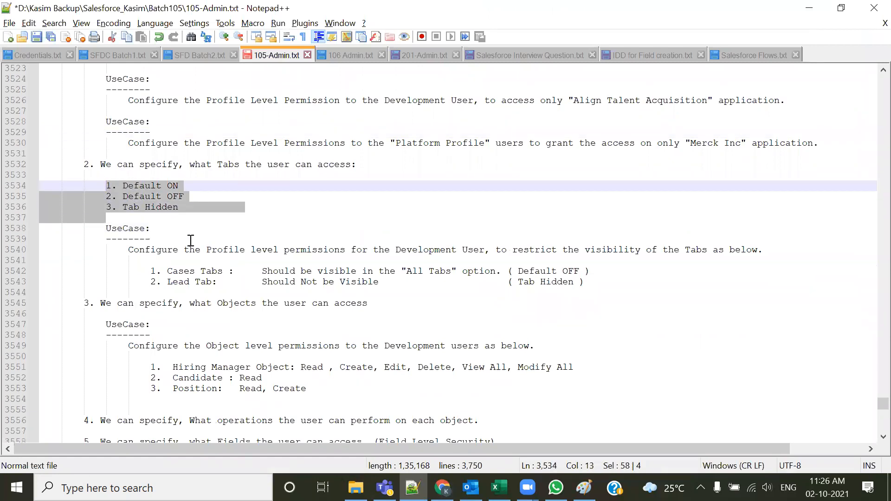
click(173, 232)
drag(122, 207, 179, 208)
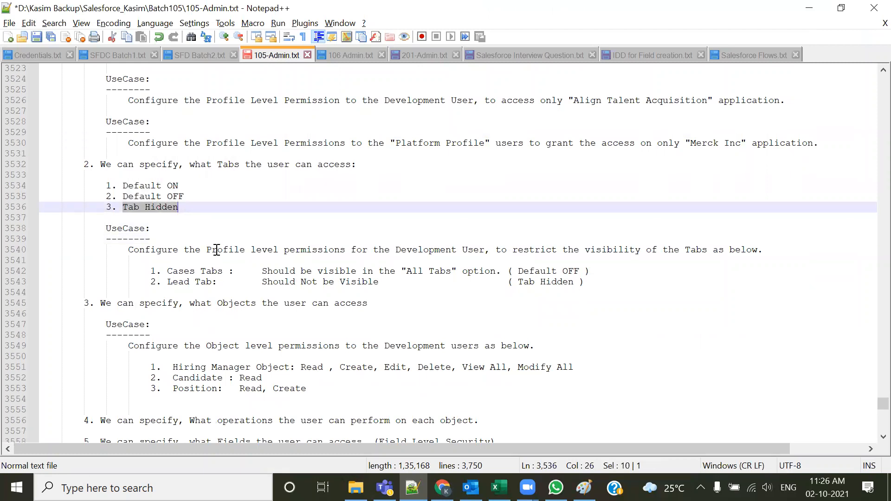
drag(122, 184, 196, 195)
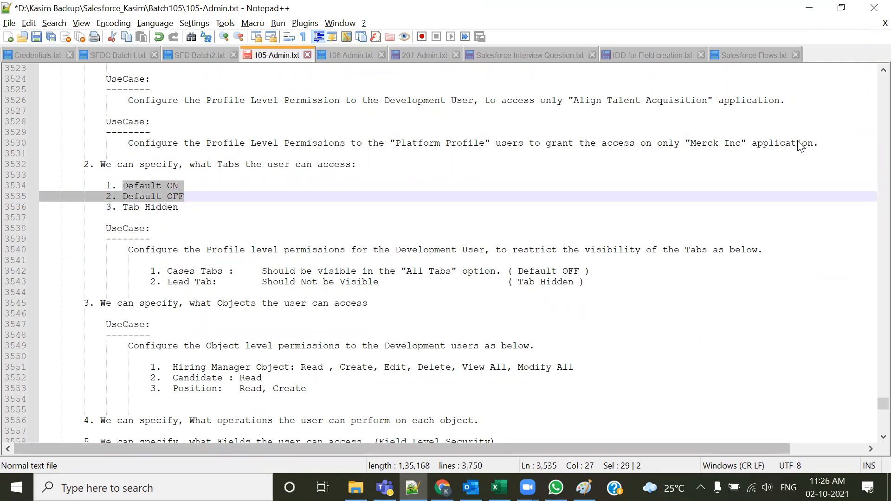
Remove the Books, Authors and BookAuthors tabs from the Align Talent Acquisition app's selected tabs, save, and reopen Customize My Tabs
key(alt+Tab)
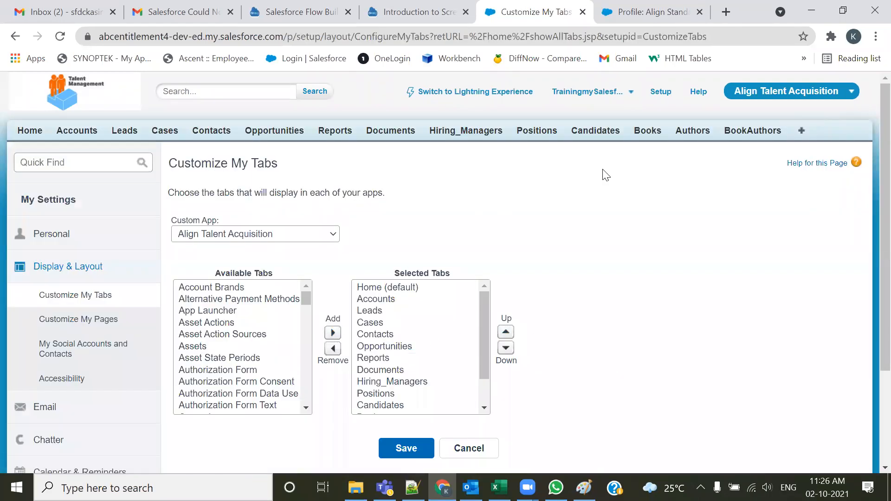
scroll(394, 397, down, 1)
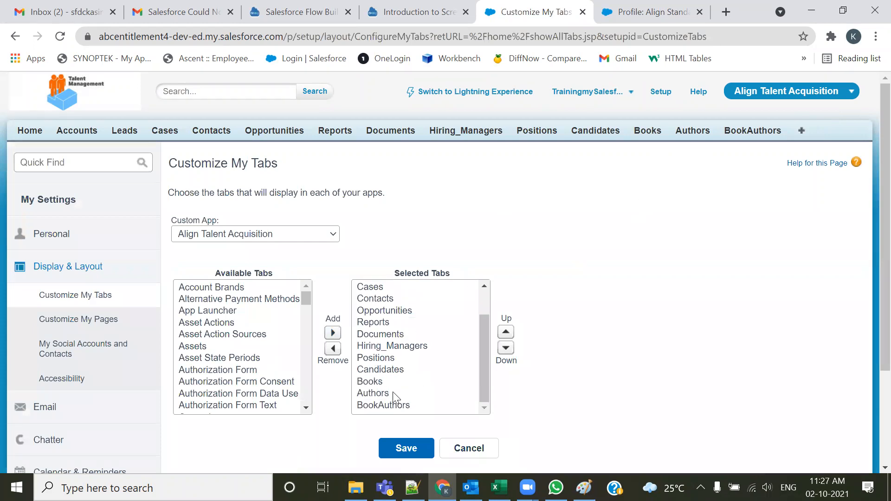
click(380, 382)
shift+click(378, 394)
shift+click(378, 405)
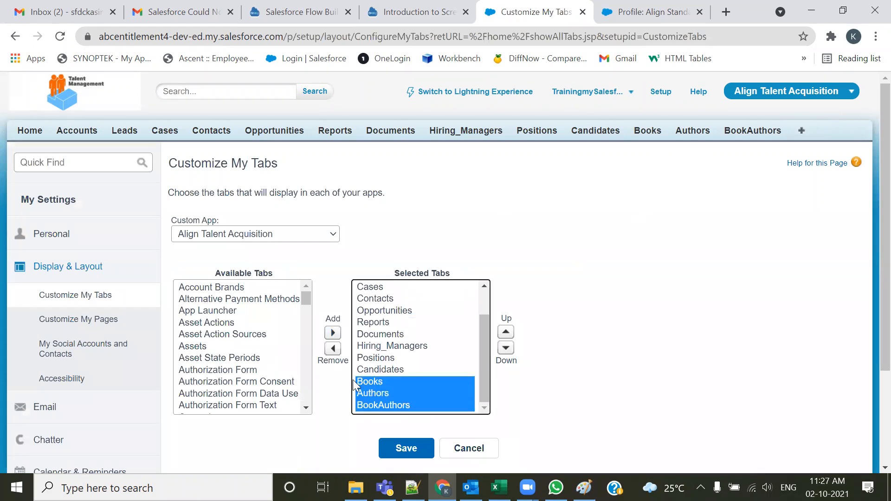
click(333, 353)
click(333, 349)
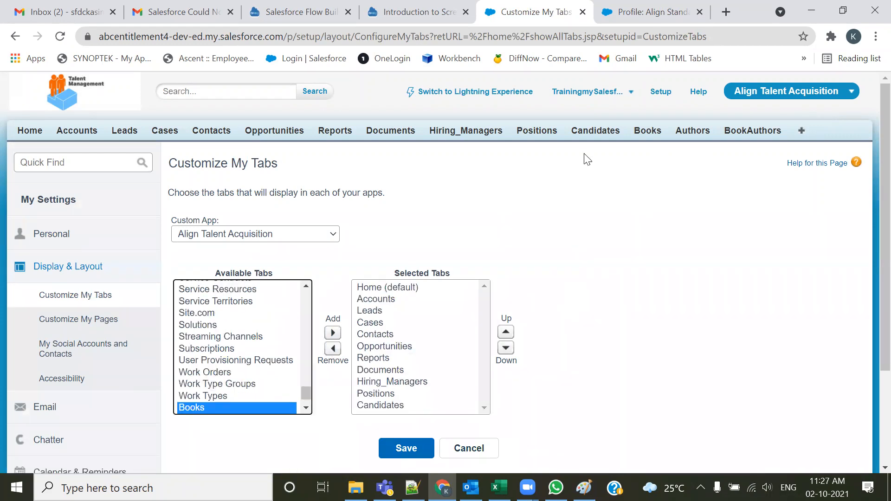
click(421, 447)
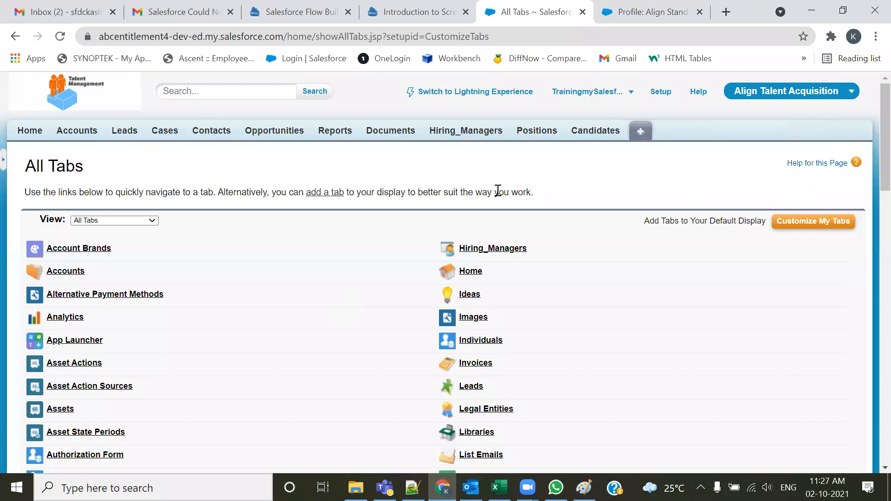
click(792, 226)
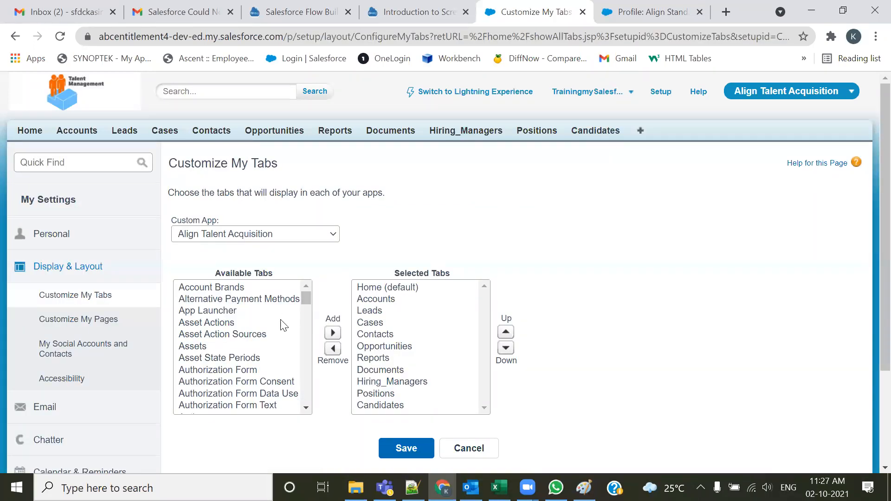
Review the available tabs list, then reread the notes' use case on restricting the Development User's tab visibility
scroll(228, 343, down, 2)
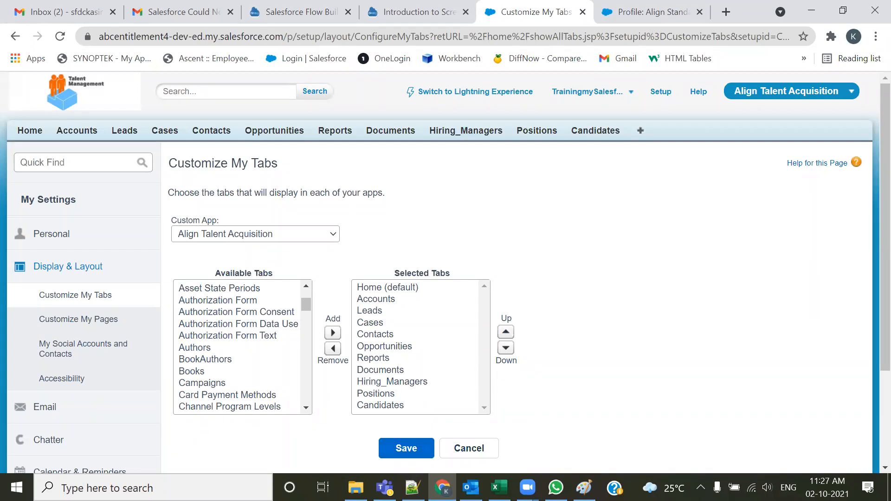
key(alt+Tab)
click(324, 313)
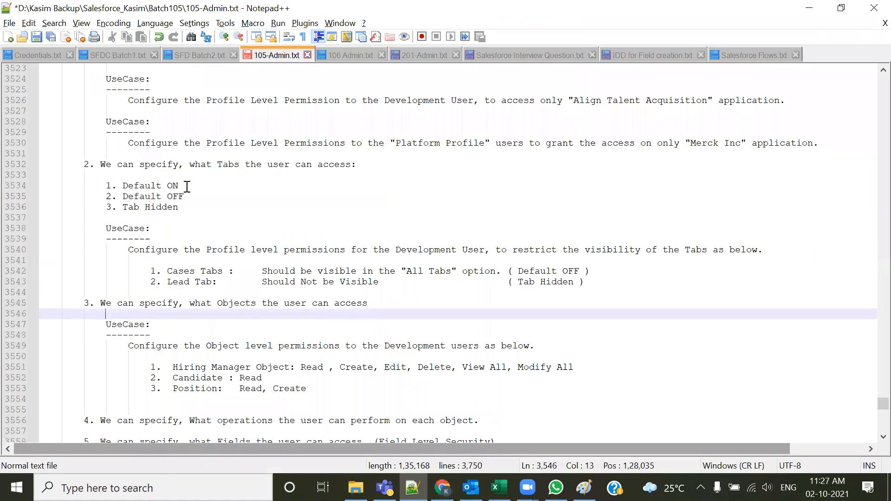
drag(186, 197, 123, 197)
drag(189, 209, 116, 212)
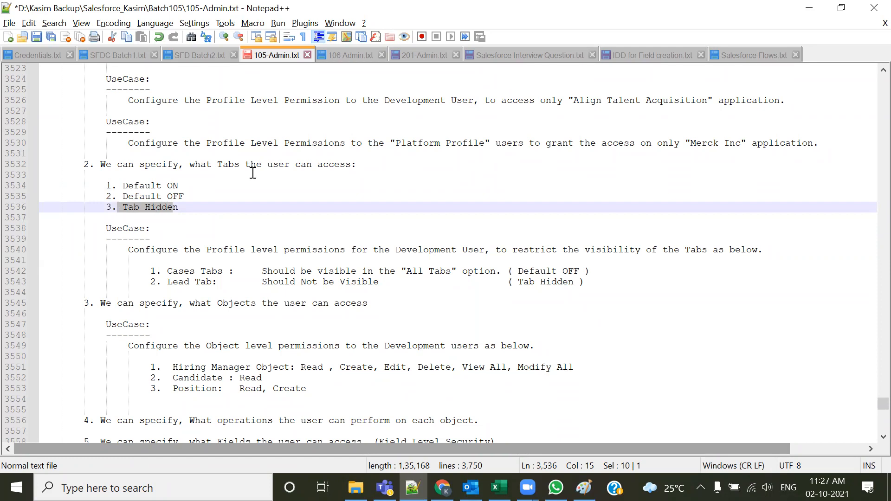
scroll(339, 297, down, 1)
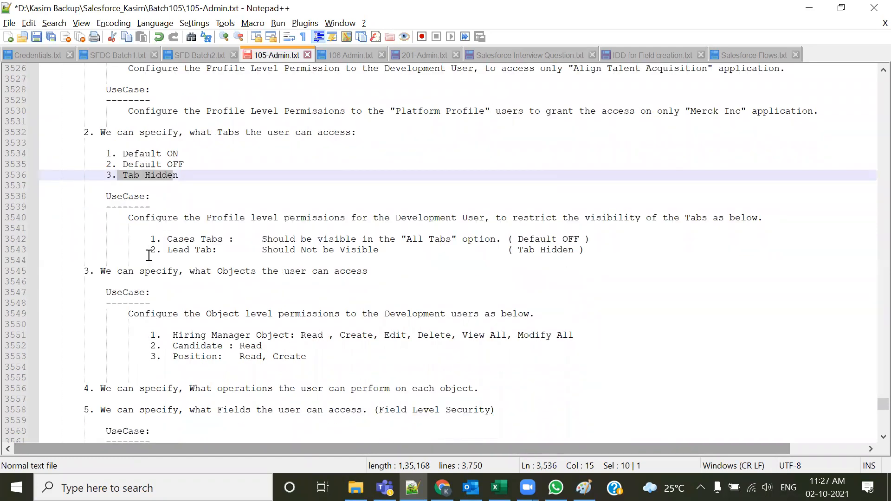
drag(134, 218, 501, 224)
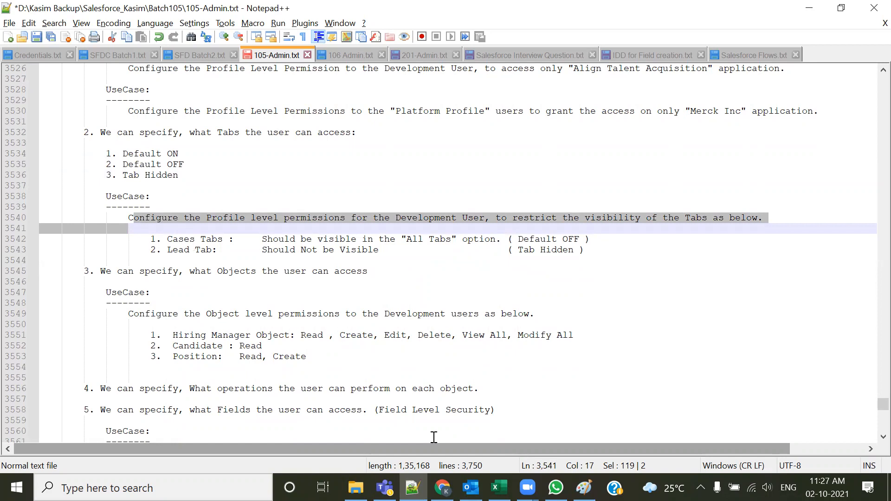
key(alt+Tab)
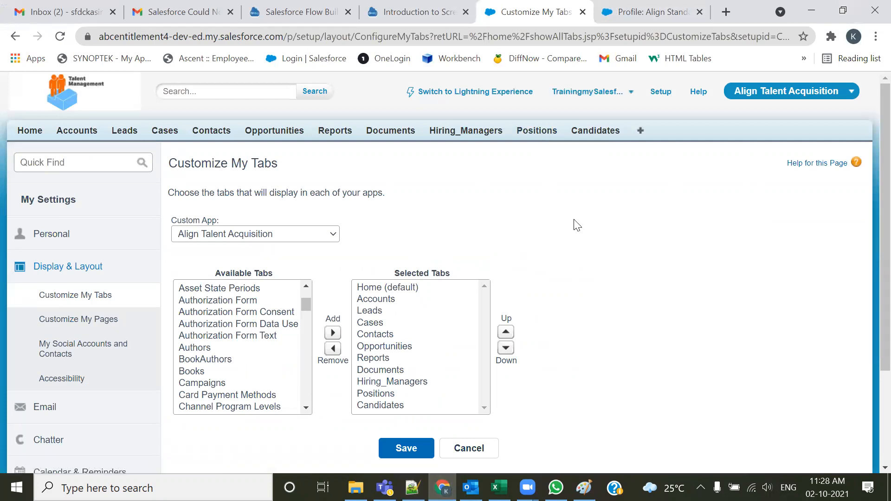
In the Align Standard User profile's custom tab settings, set Authors to Default Off and Books to Tab Hidden, then save
click(641, 9)
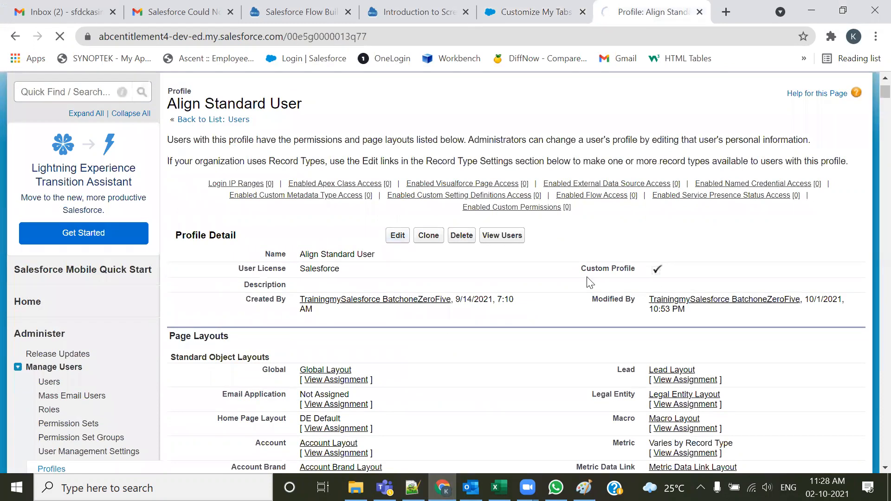
scroll(586, 278, down, 10)
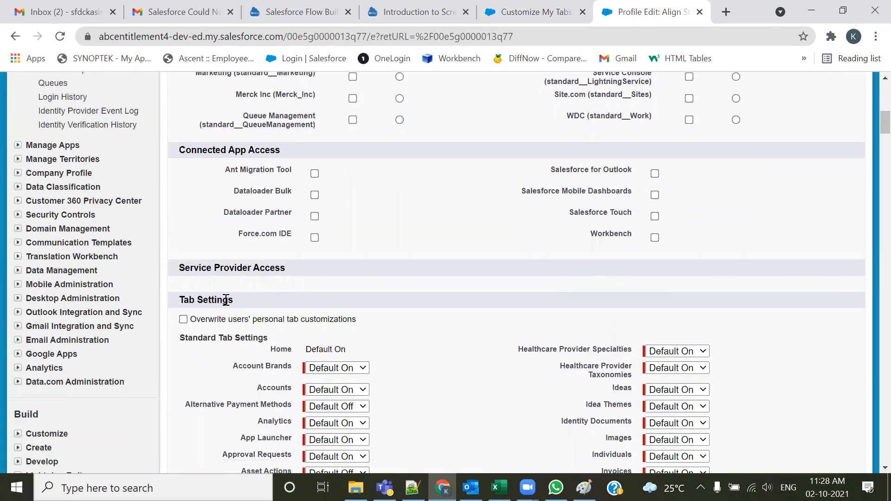
drag(234, 300, 173, 303)
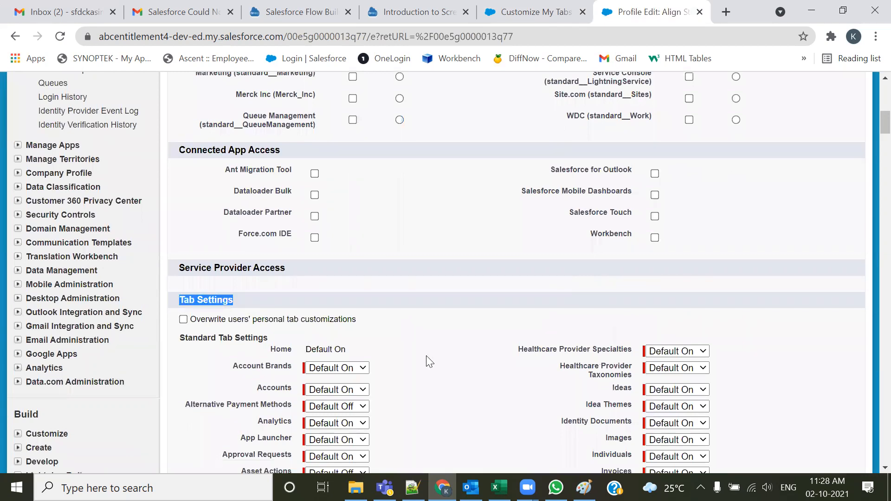
scroll(429, 362, down, 5)
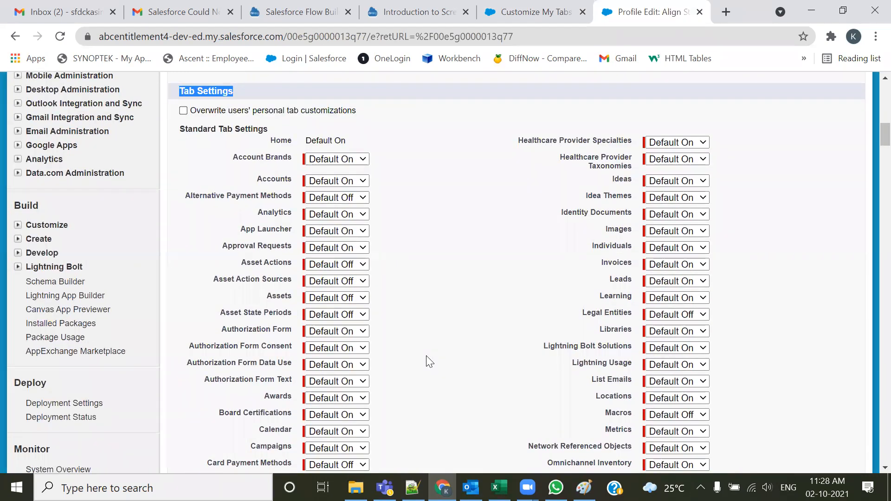
scroll(511, 344, down, 10)
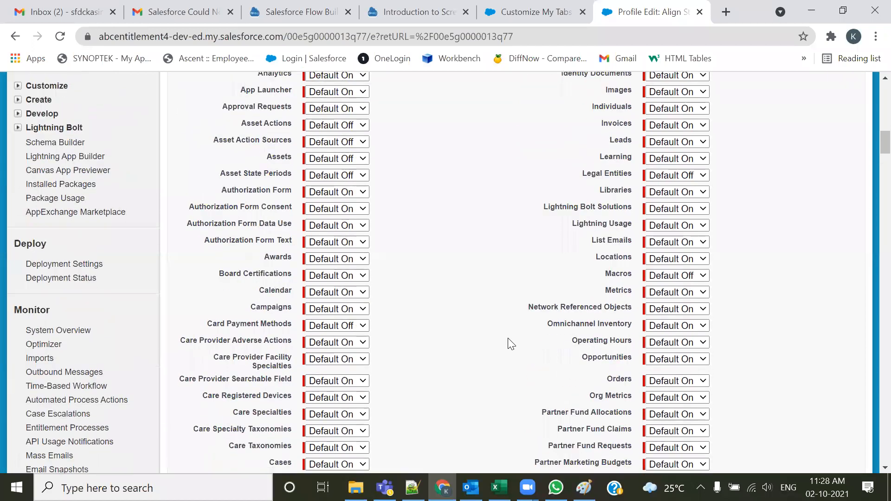
scroll(511, 344, down, 13)
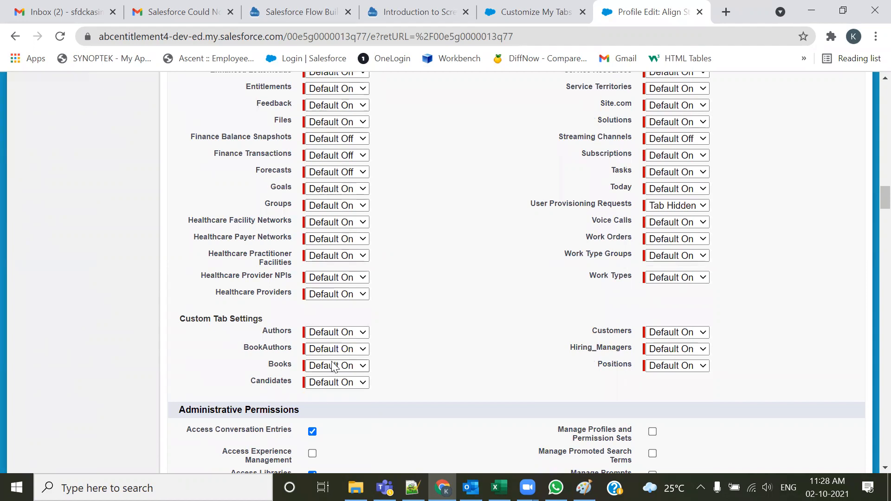
click(355, 333)
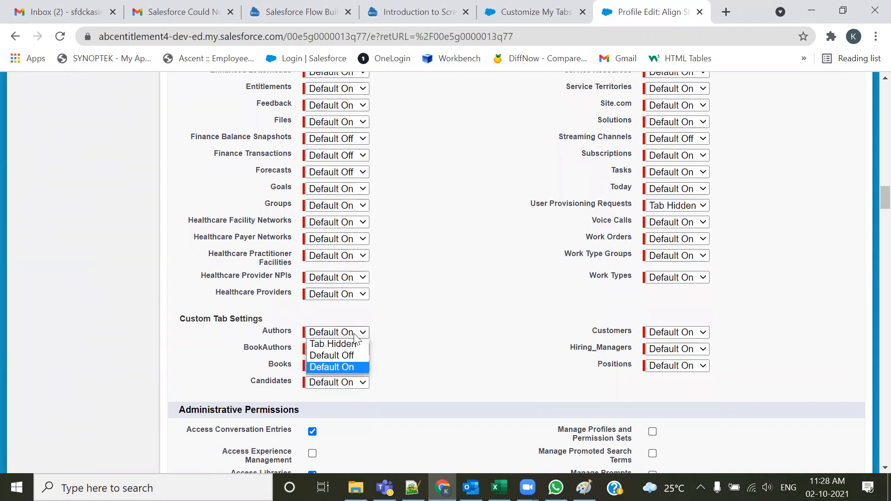
click(352, 354)
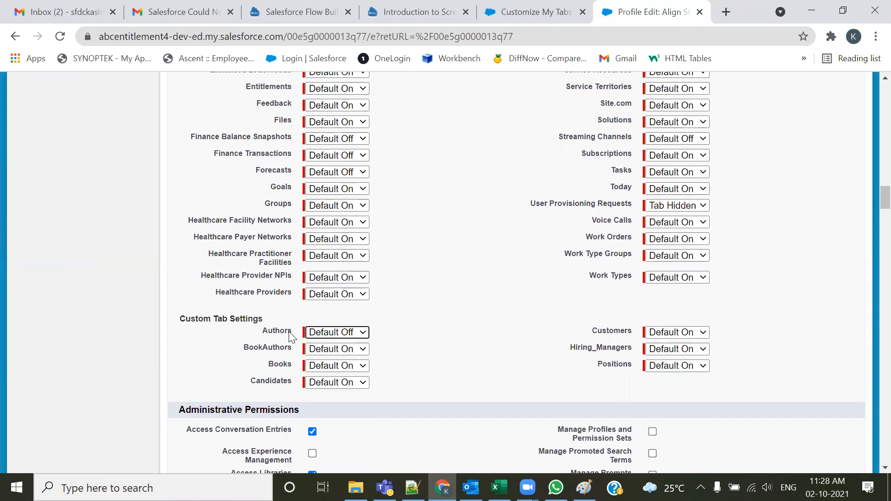
click(331, 367)
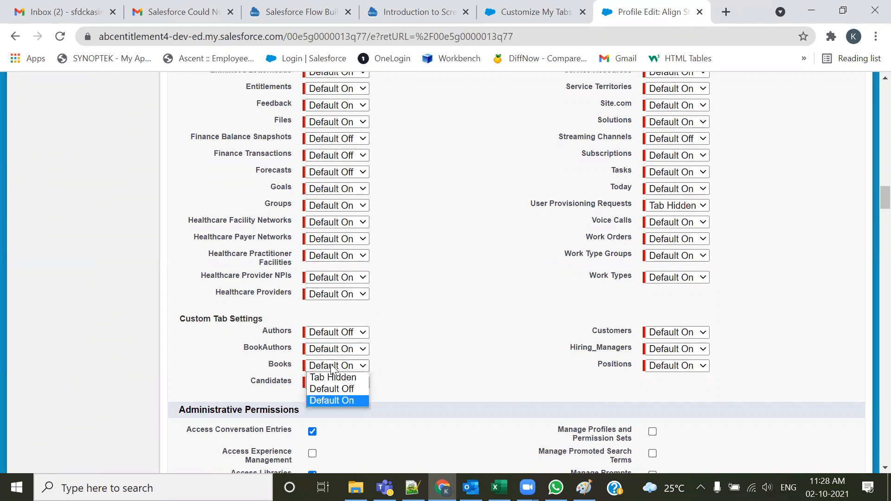
click(333, 378)
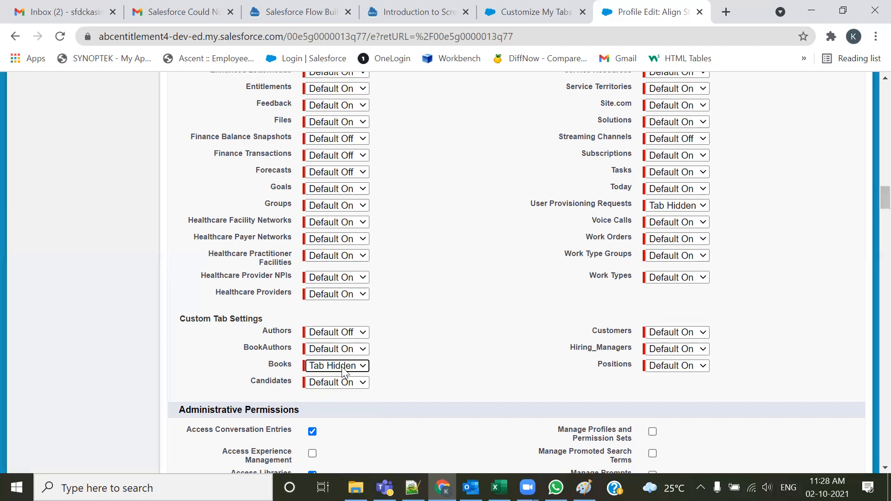
scroll(873, 218, up, 6)
scroll(871, 193, up, 15)
click(394, 229)
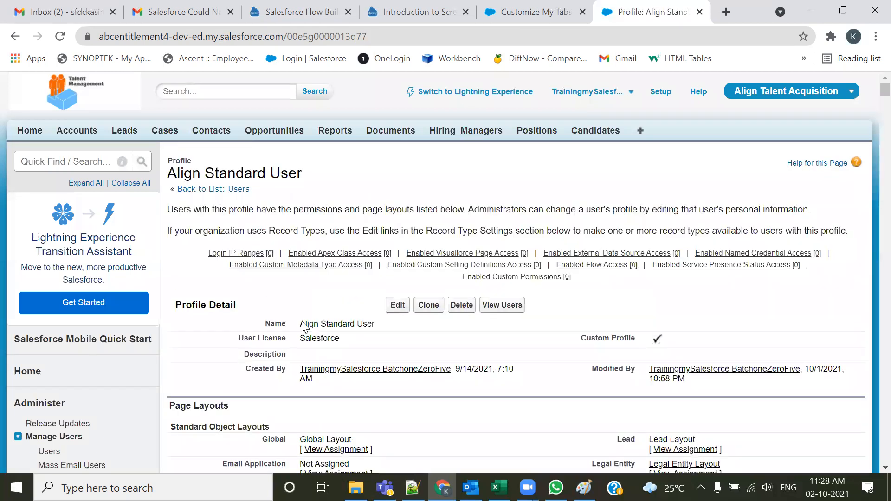
Reload and reopen Customize My Tabs from All Tabs to check which tabs remain available
click(534, 12)
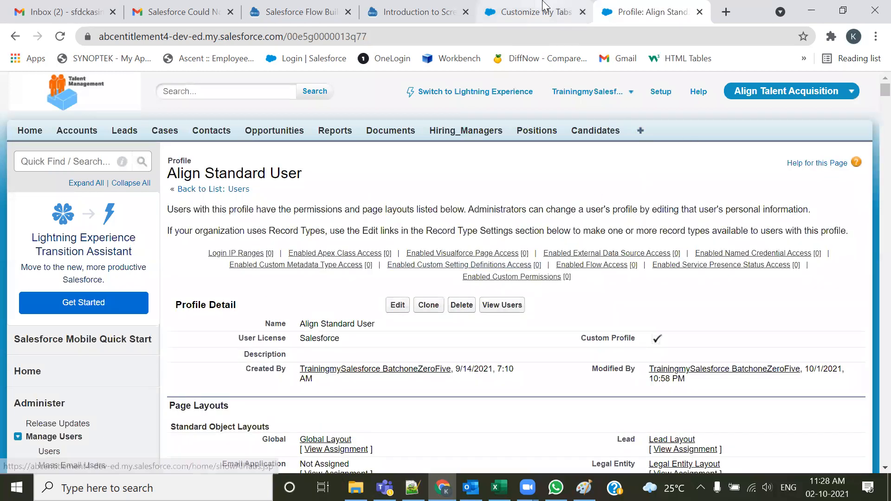
click(60, 37)
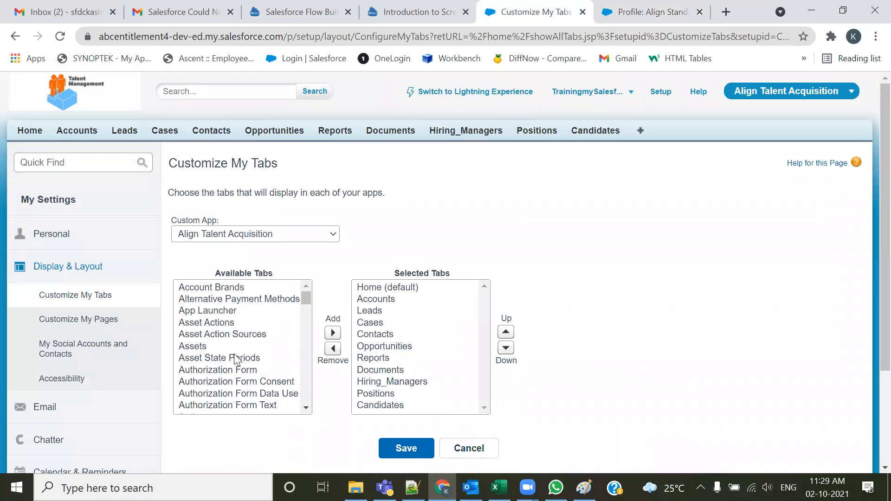
scroll(225, 347, down, 2)
scroll(225, 346, down, 2)
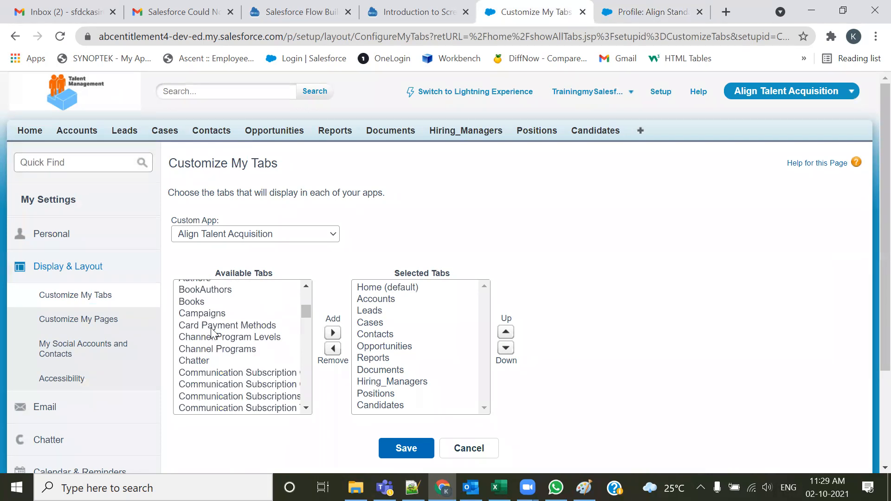
click(583, 12)
click(640, 131)
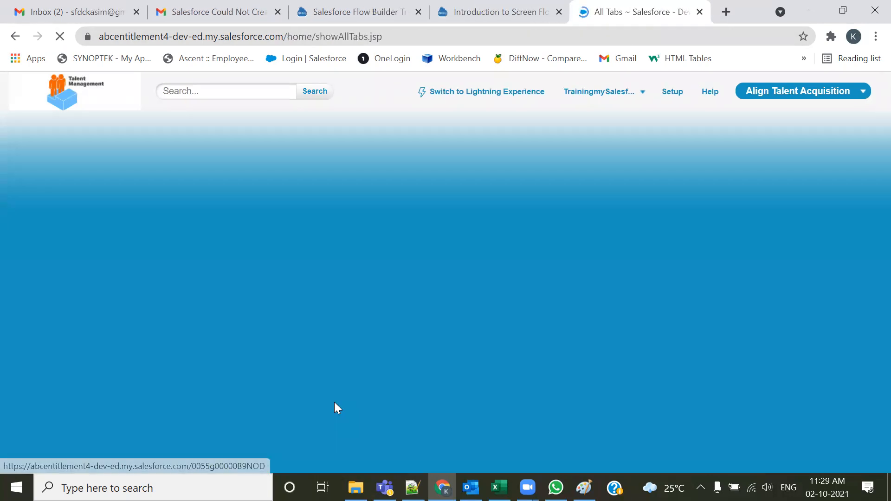
click(814, 221)
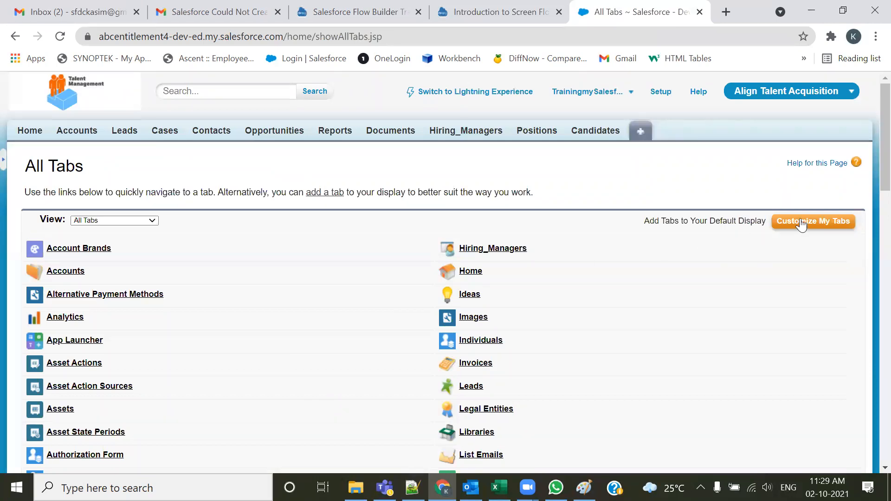
scroll(224, 358, down, 3)
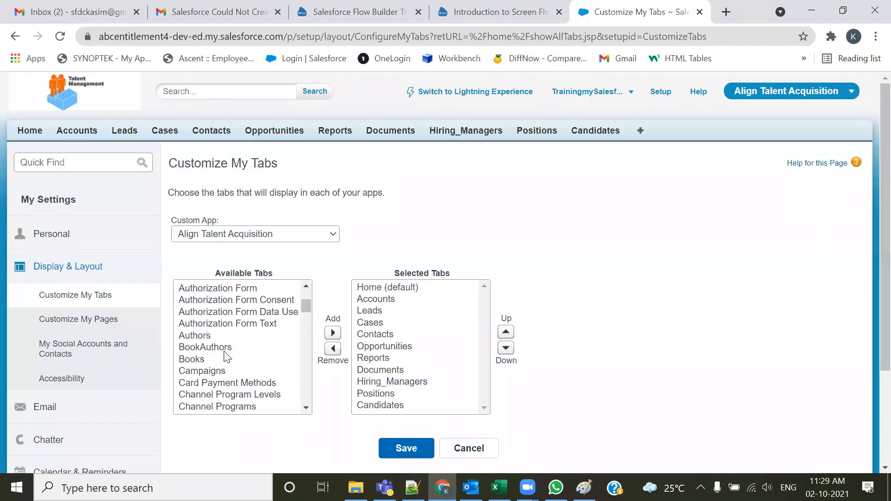
scroll(195, 315, up, 3)
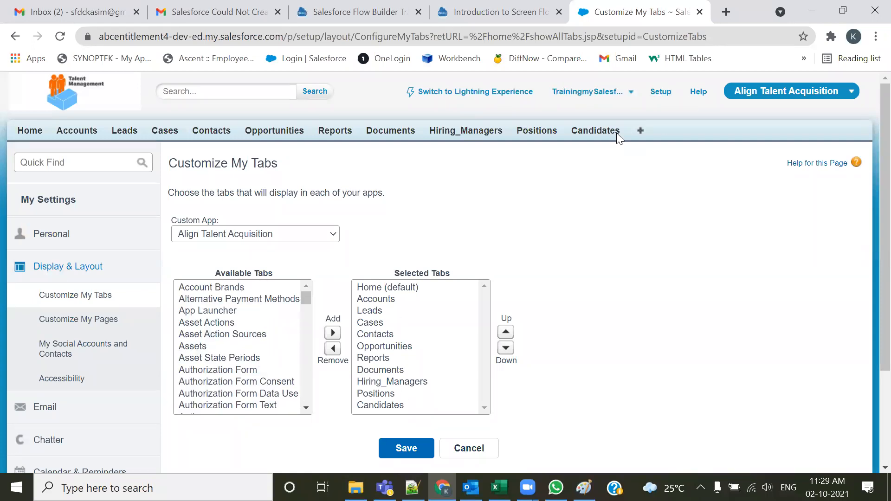
From Setup's Users list, log in as the Development user
click(661, 92)
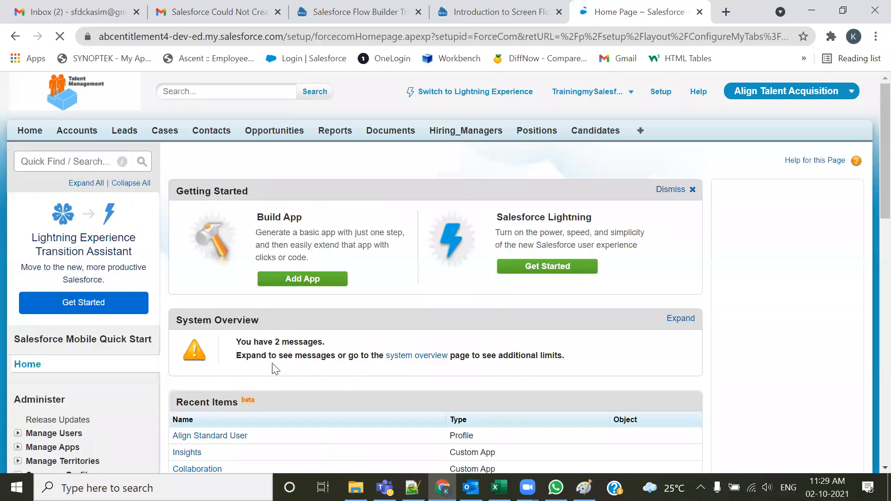
scroll(272, 368, down, 4)
click(18, 225)
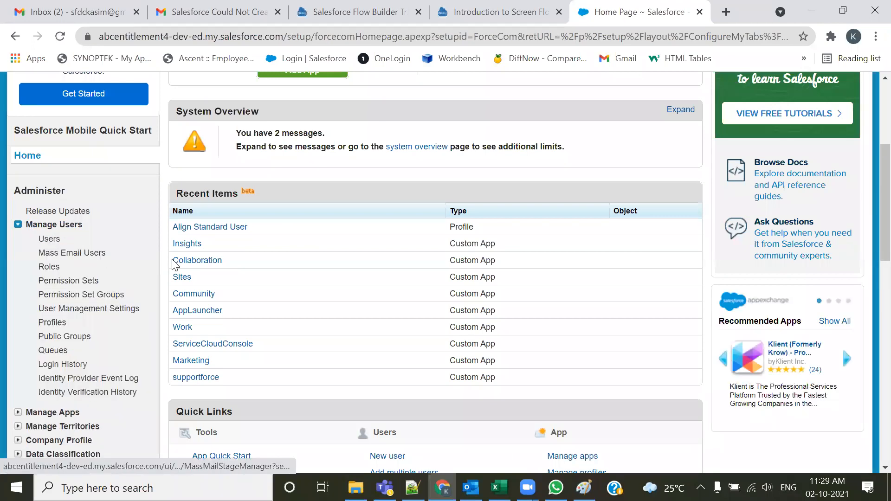
scroll(407, 271, up, 3)
scroll(407, 268, up, 1)
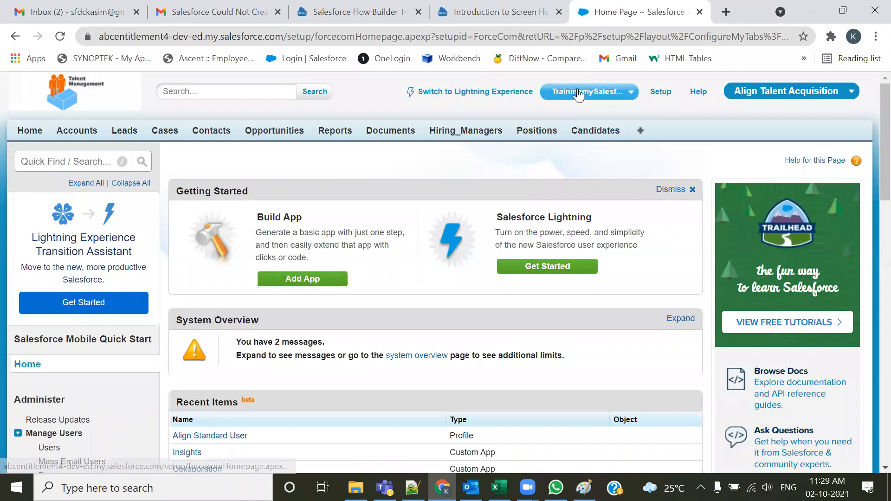
scroll(49, 422, down, 2)
click(48, 378)
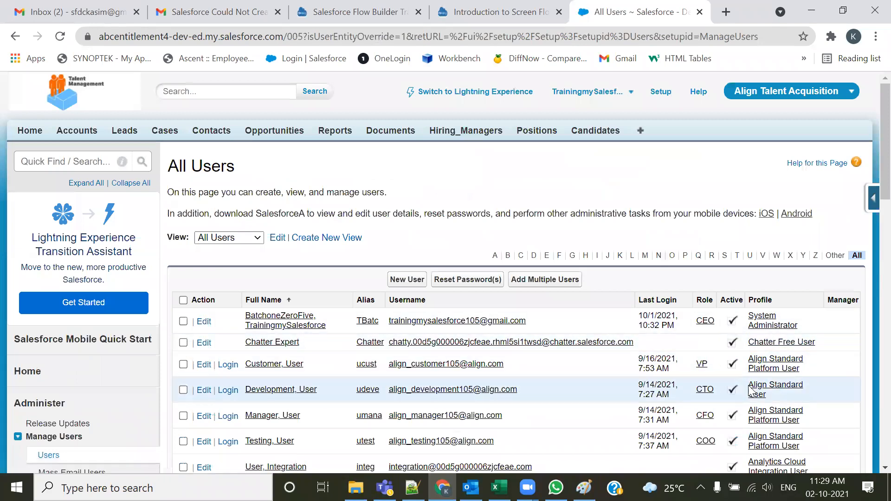
scroll(272, 349, down, 1)
click(228, 320)
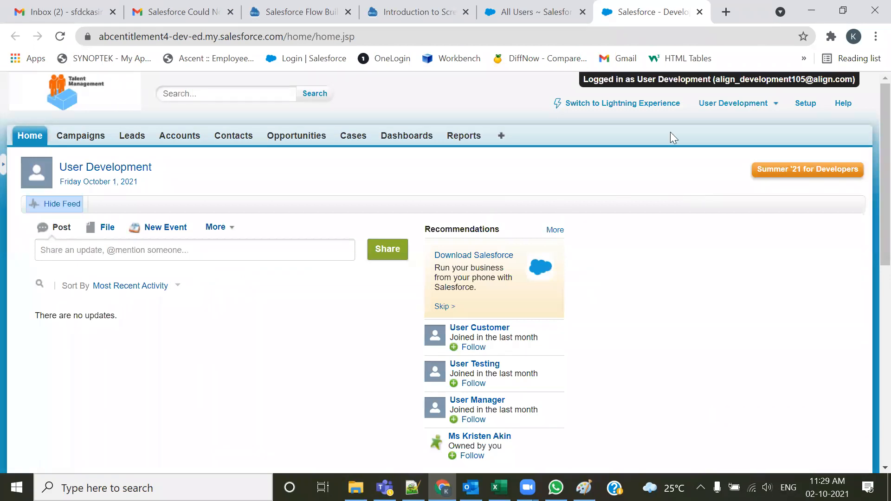
Open Customize My Tabs from All Tabs and browse the Development user's available tabs for Align Talent Acquisition
click(502, 136)
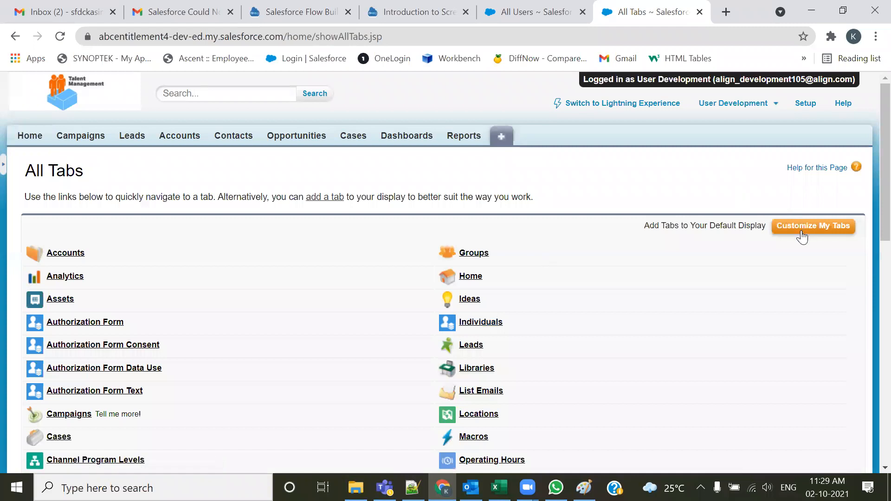
click(802, 237)
scroll(229, 373, down, 6)
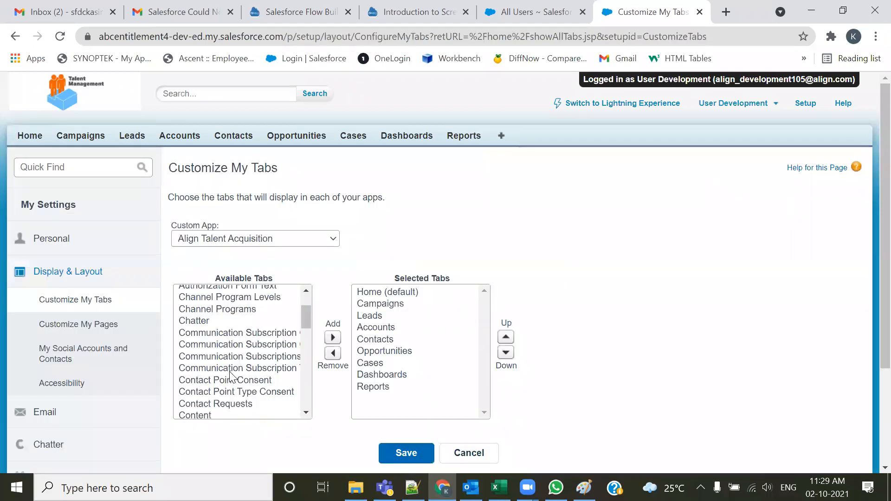
scroll(242, 376, up, 6)
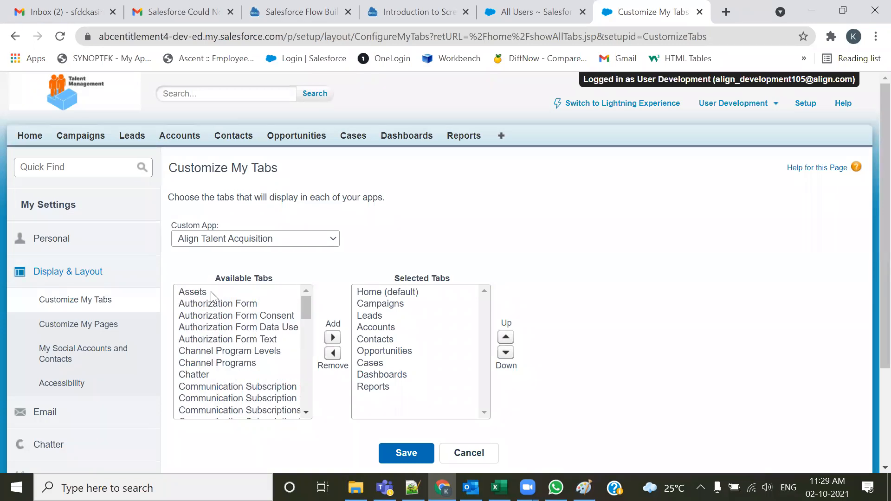
scroll(216, 337, down, 2)
scroll(215, 333, down, 4)
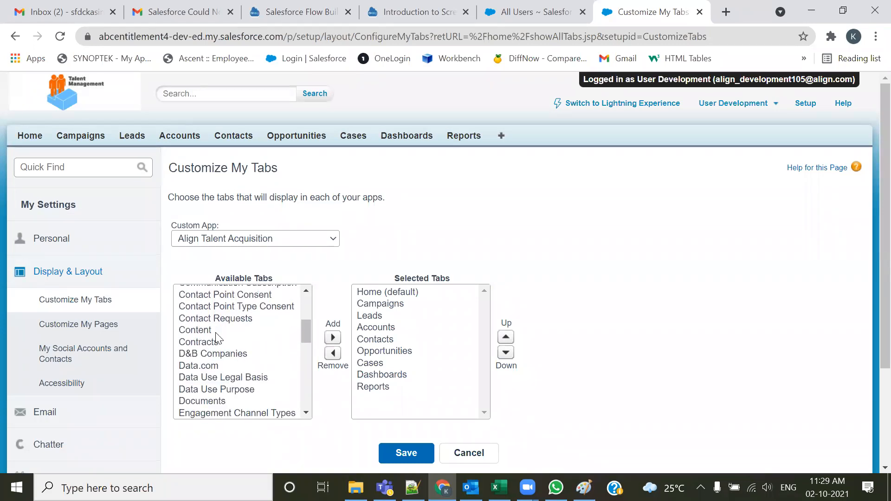
scroll(216, 332, down, 10)
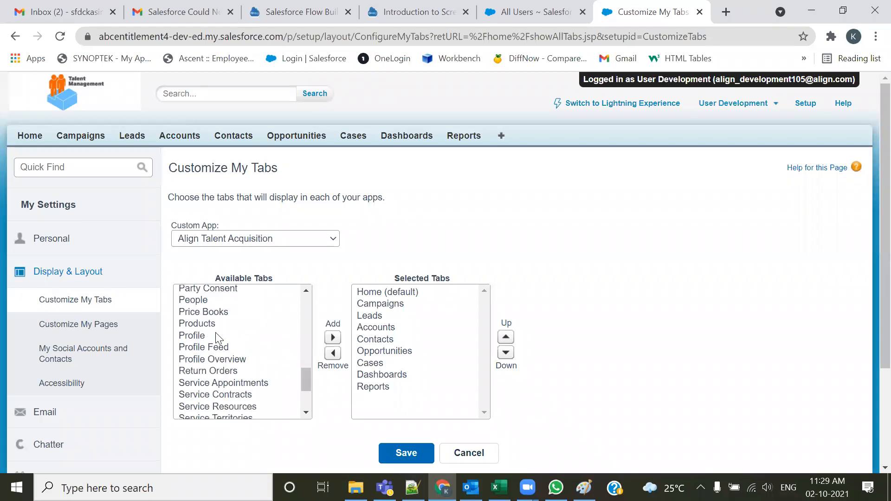
scroll(217, 343, up, 1)
scroll(217, 343, up, 15)
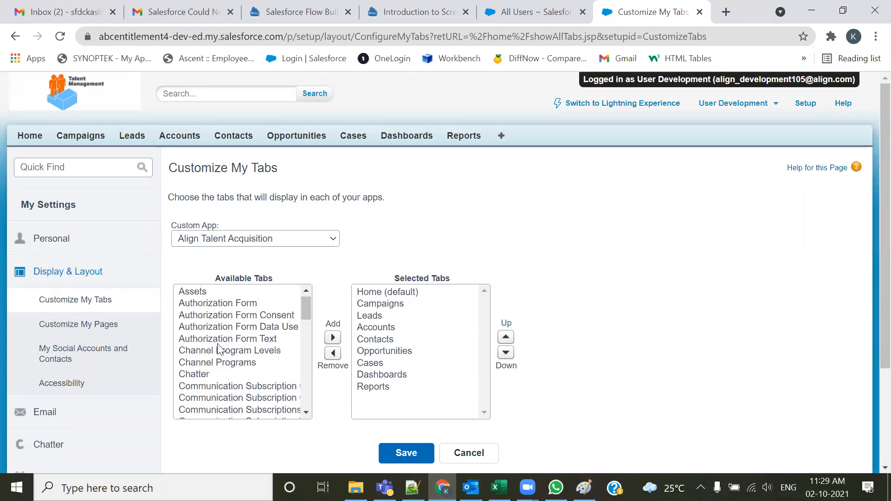
Browse the Development user's available tabs for Align Talent Acquisition, then log out of that user's session
scroll(227, 346, down, 12)
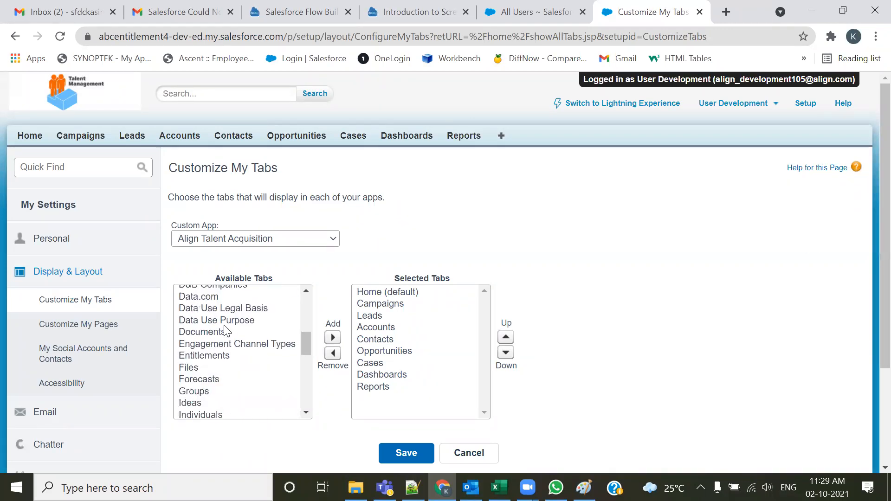
scroll(222, 344, down, 2)
scroll(221, 354, up, 10)
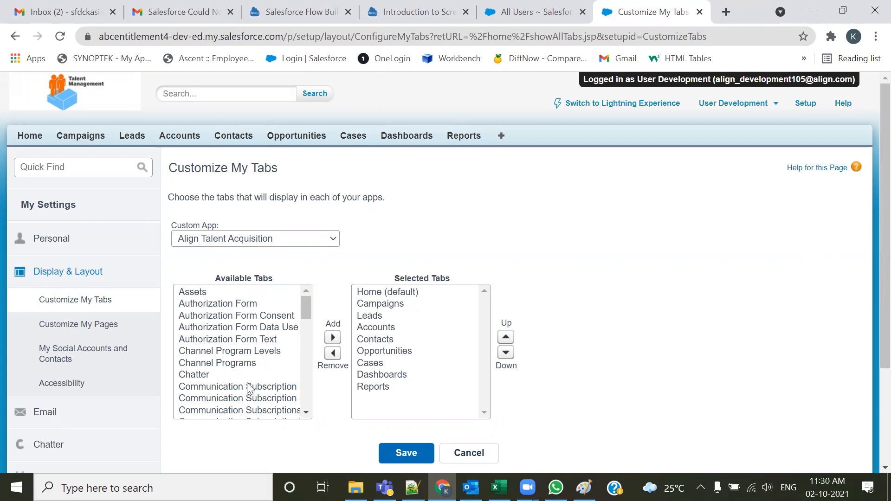
drag(301, 305, 301, 388)
click(743, 103)
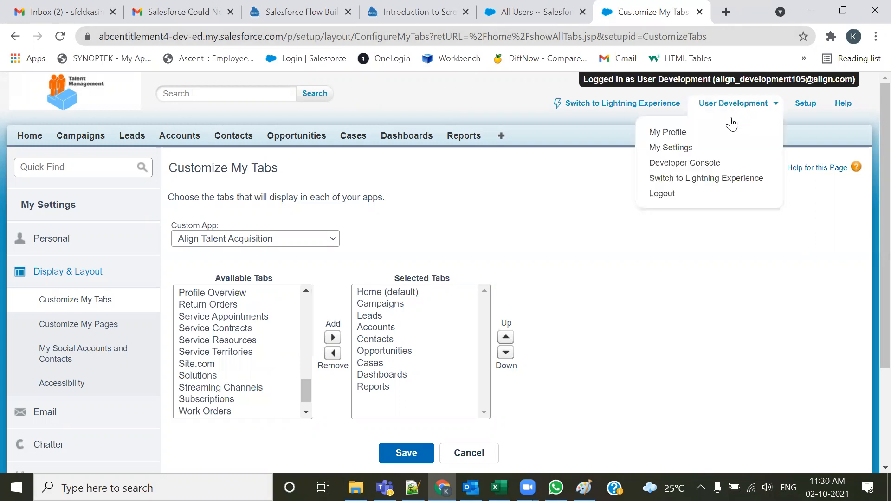
click(641, 197)
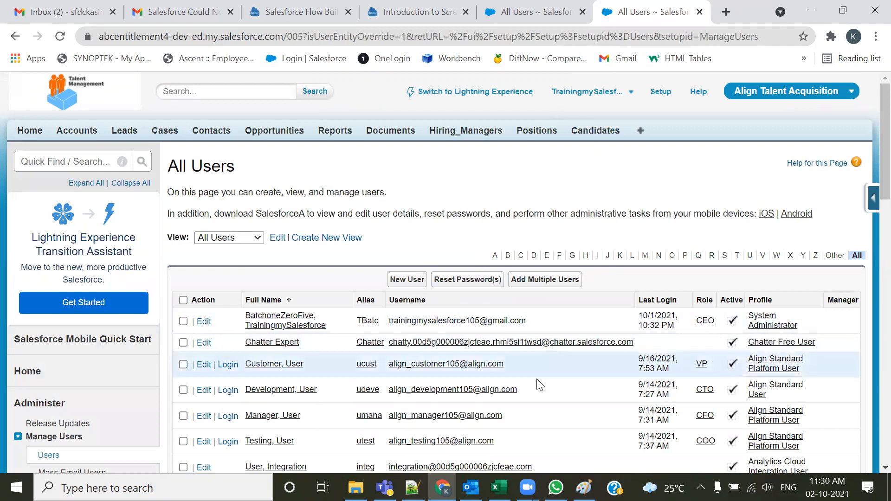
Open the Development user's Align Standard User profile and start editing it
scroll(534, 381, down, 1)
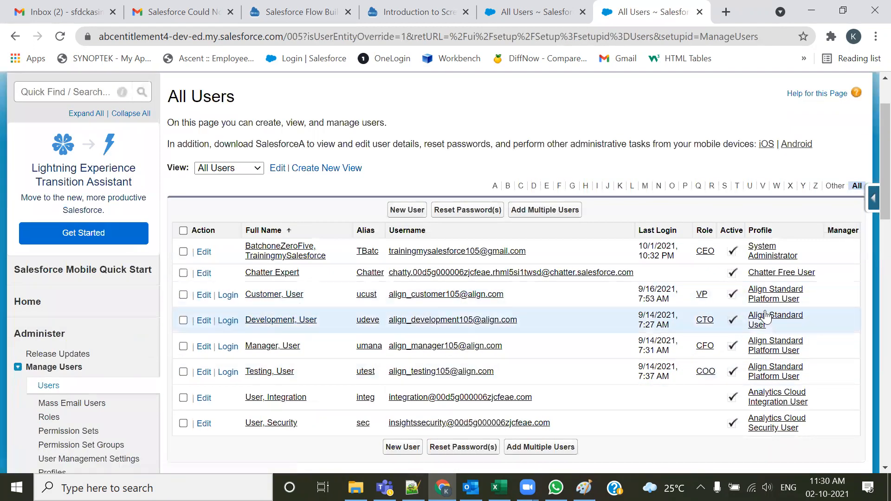
click(224, 323)
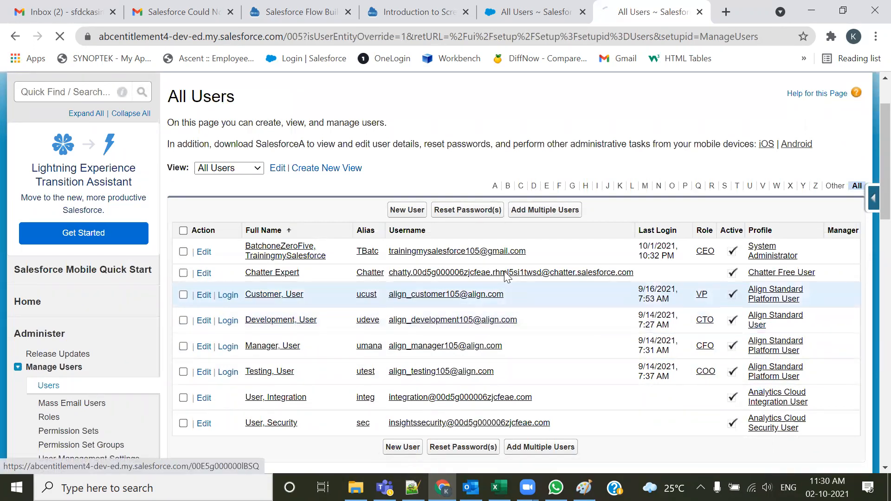
scroll(290, 301, down, 8)
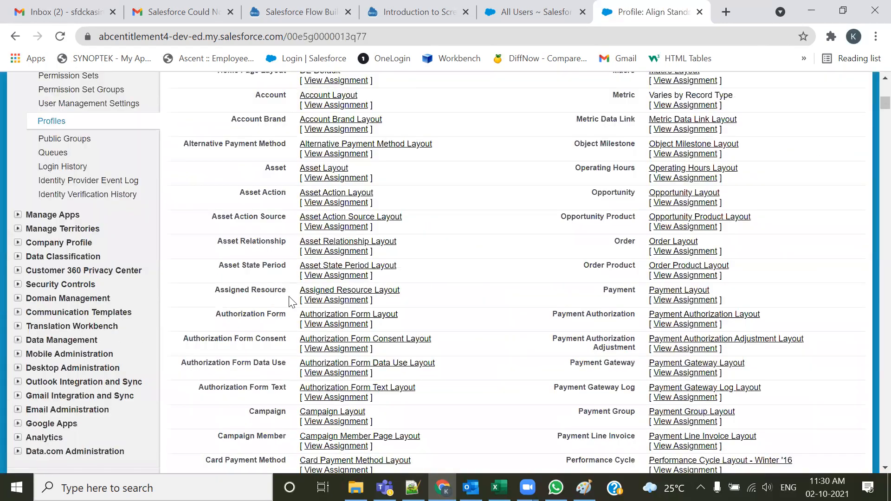
scroll(290, 302, up, 10)
click(396, 237)
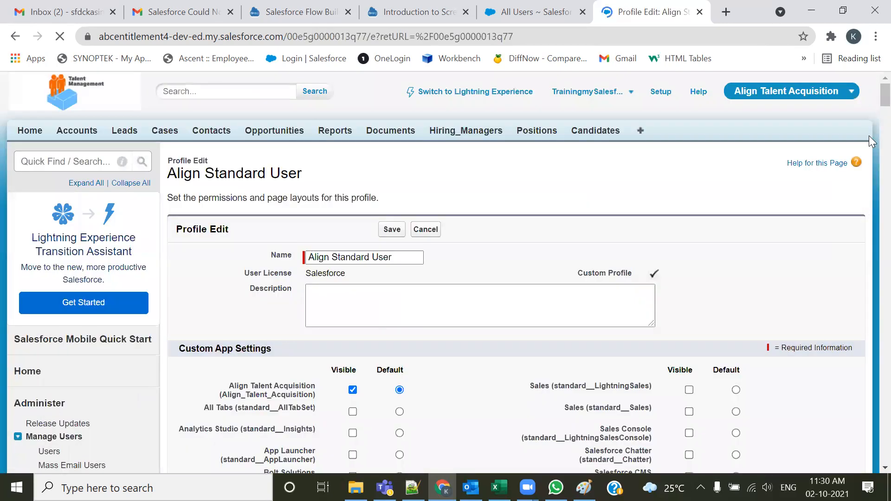
drag(885, 95, 869, 447)
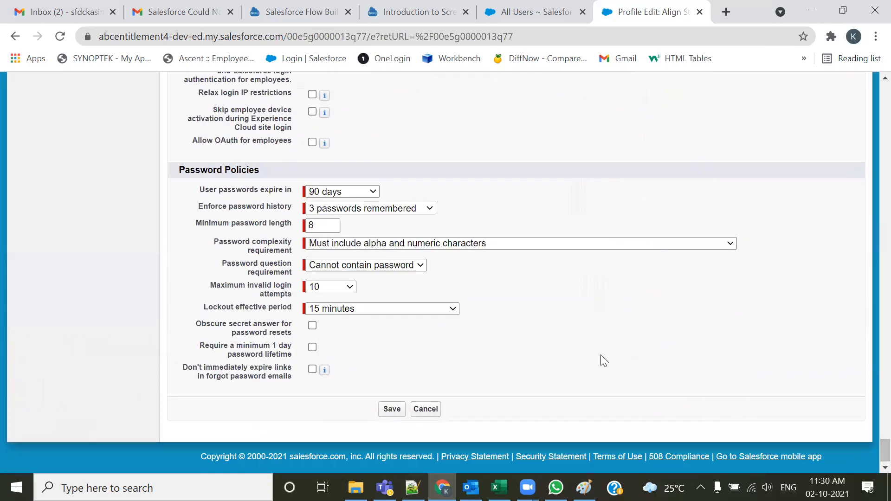
Grant Authors, Books and BookAuthors full custom object permissions, including View All and Modify All, and save the profile
scroll(603, 360, up, 9)
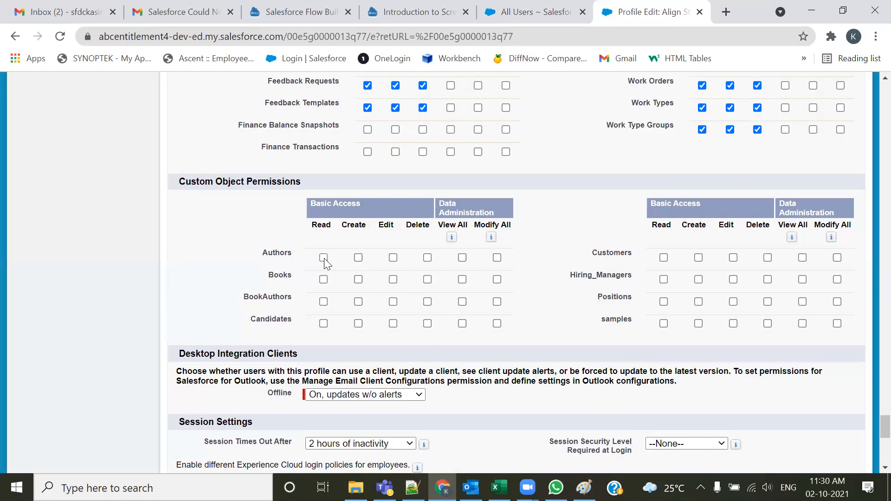
click(462, 258)
click(497, 258)
click(359, 258)
click(497, 279)
click(359, 280)
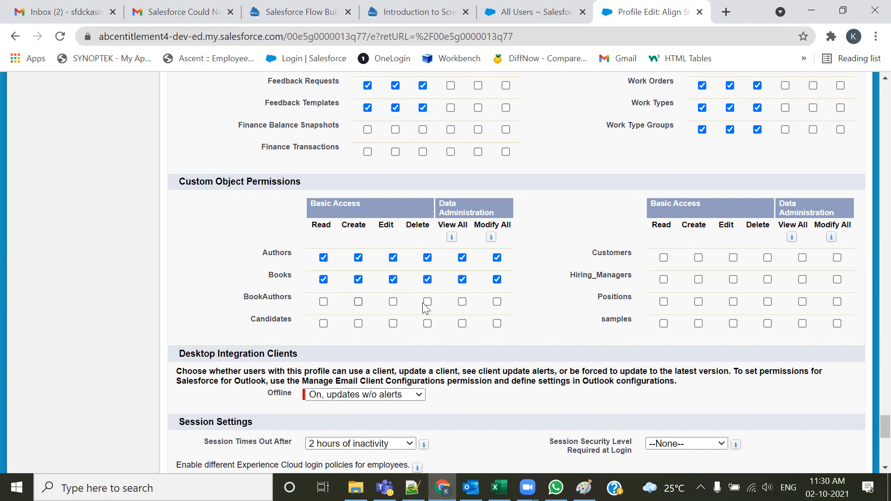
click(498, 302)
click(358, 303)
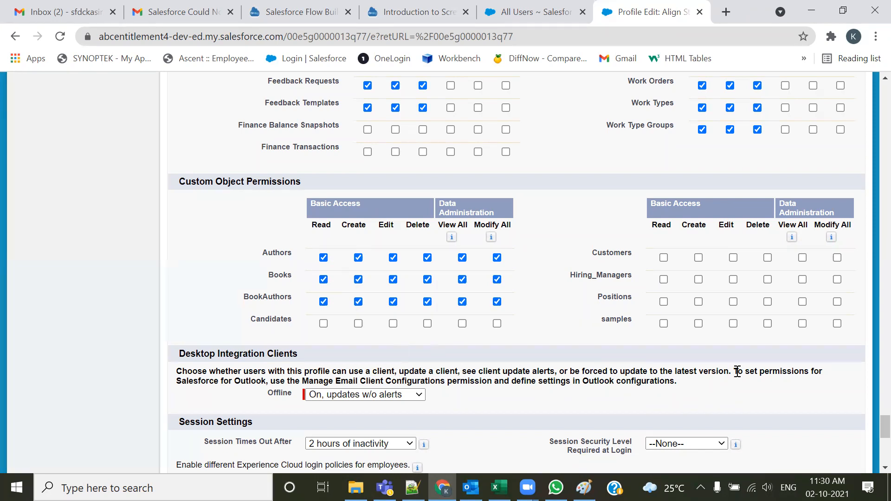
drag(872, 429, 870, 70)
click(389, 232)
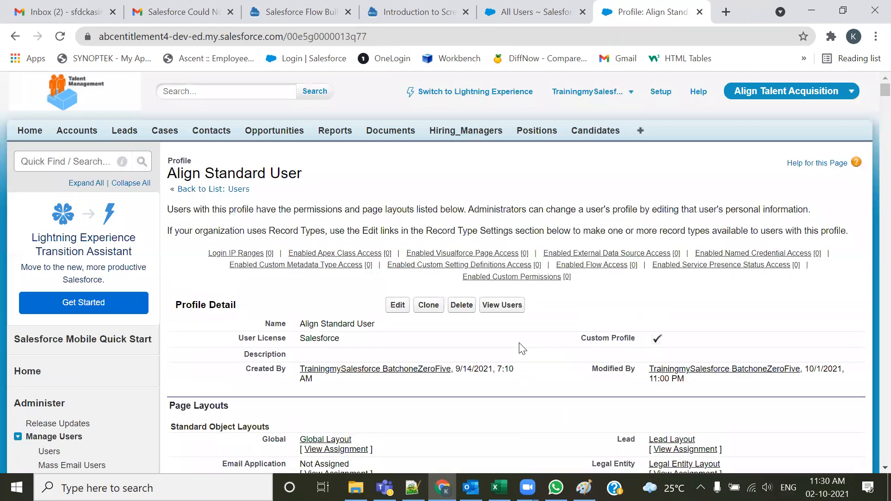
From the Users list, log in as the Development user and open Customize My Tabs from All Tabs
click(539, 12)
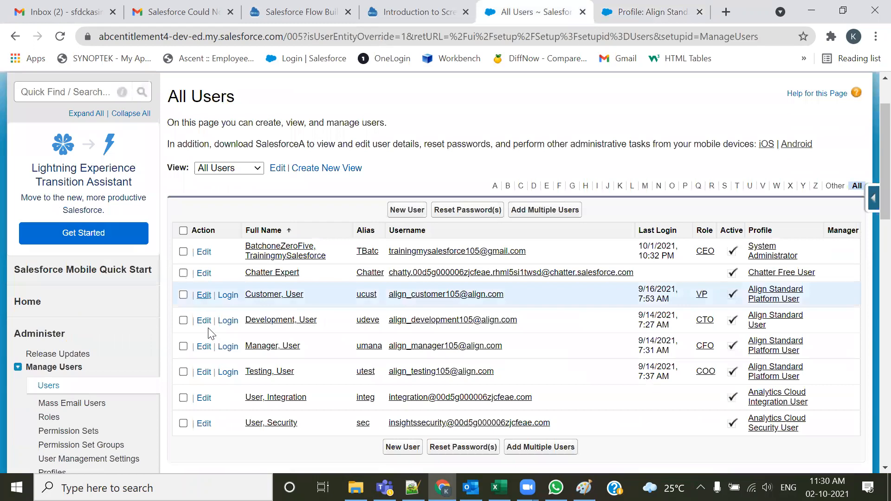
click(232, 325)
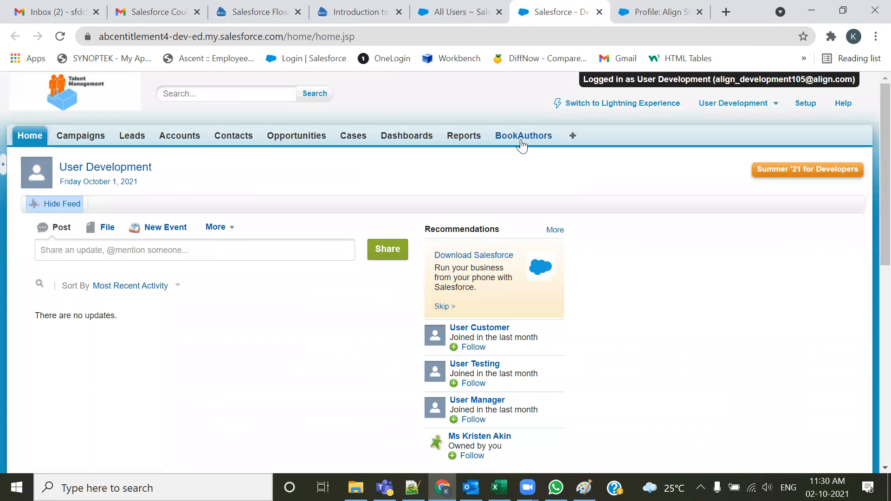
click(570, 142)
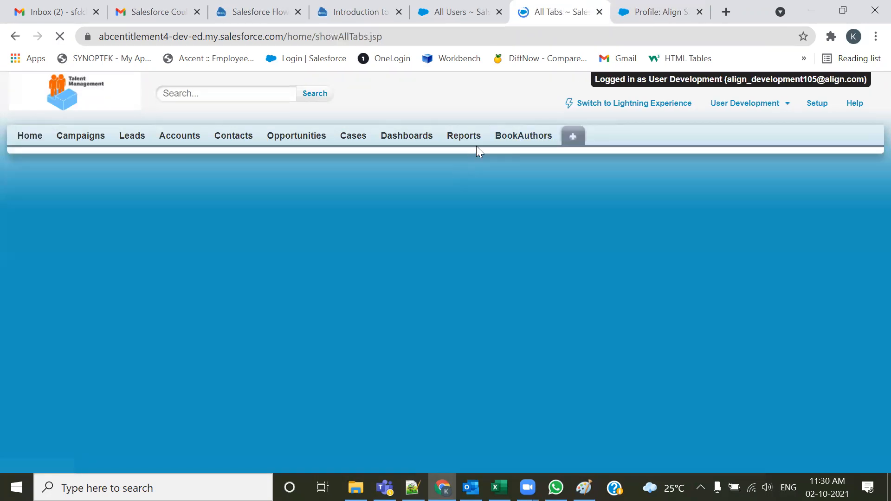
click(817, 228)
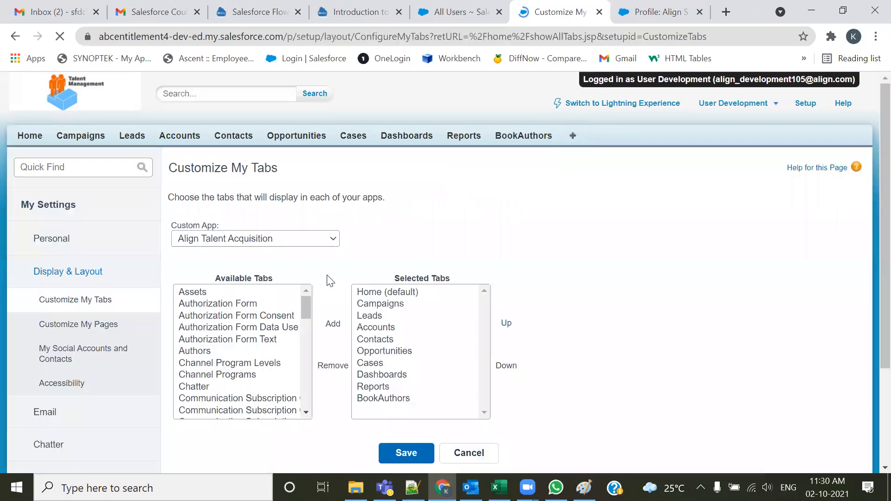
Examine the Development user's available and selected tabs for Align Talent Acquisition, including Authors
click(205, 353)
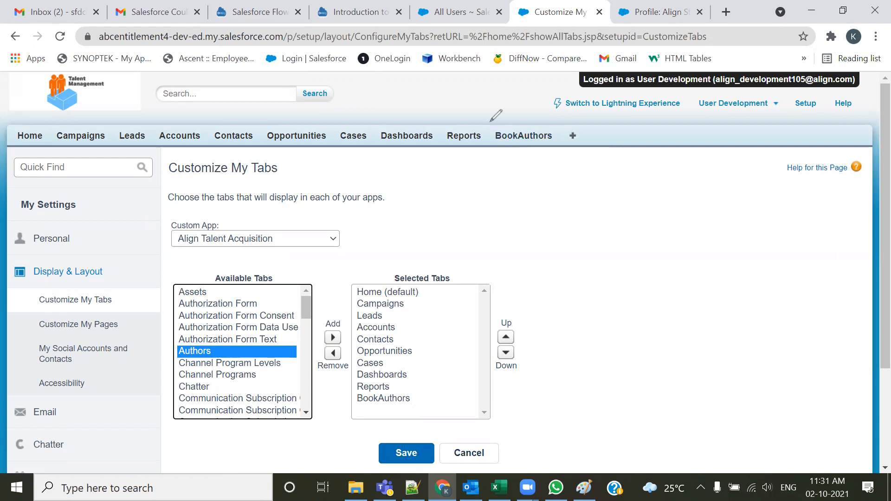
drag(583, 113, 497, 115)
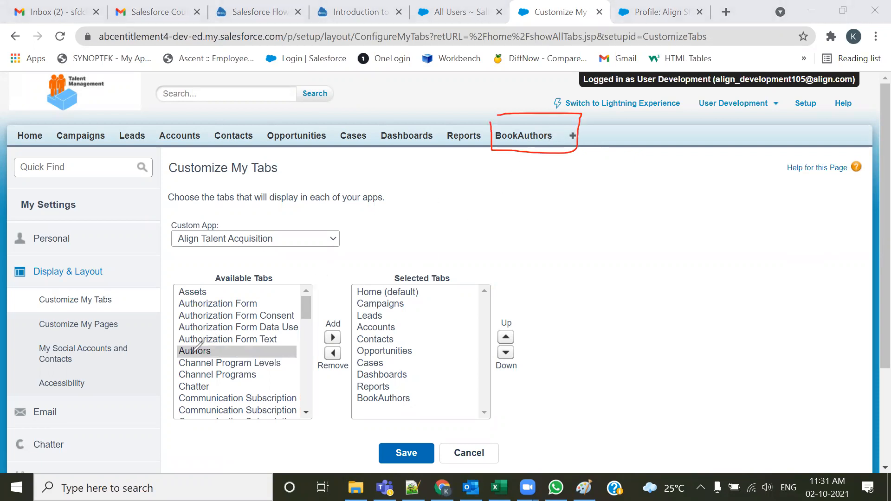
mouse_move(192, 358)
mouse_down()
mouse_move(221, 345)
mouse_move(194, 358)
mouse_up()
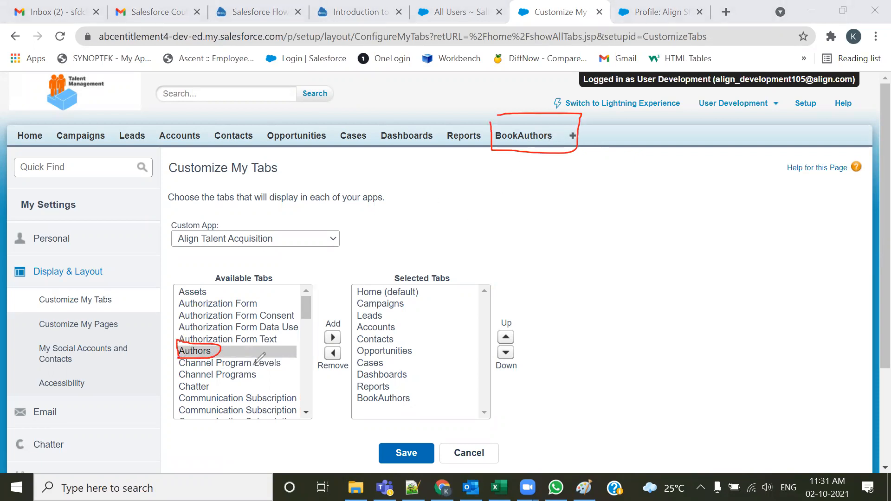
right_click(621, 106)
click(622, 106)
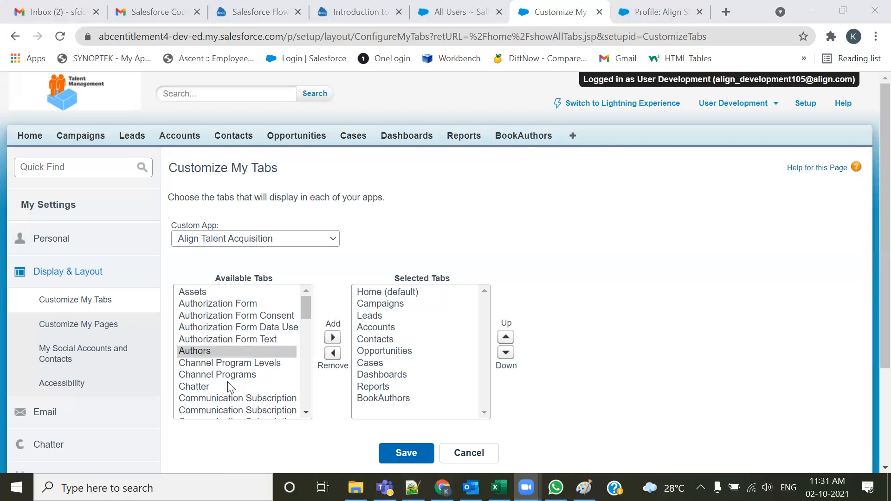
scroll(234, 382, down, 5)
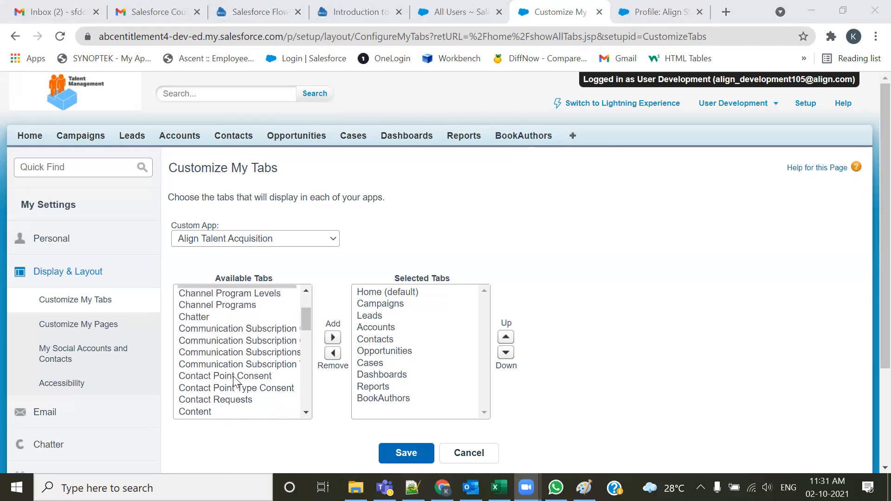
scroll(236, 382, up, 5)
scroll(236, 382, up, 1)
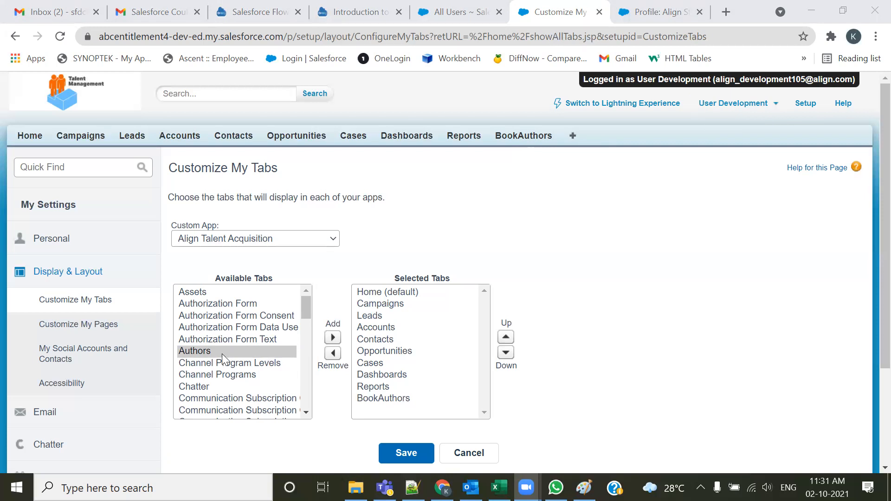
Log out, then in the Align Standard User profile set the Books custom tab to Default On and save
click(738, 103)
click(696, 195)
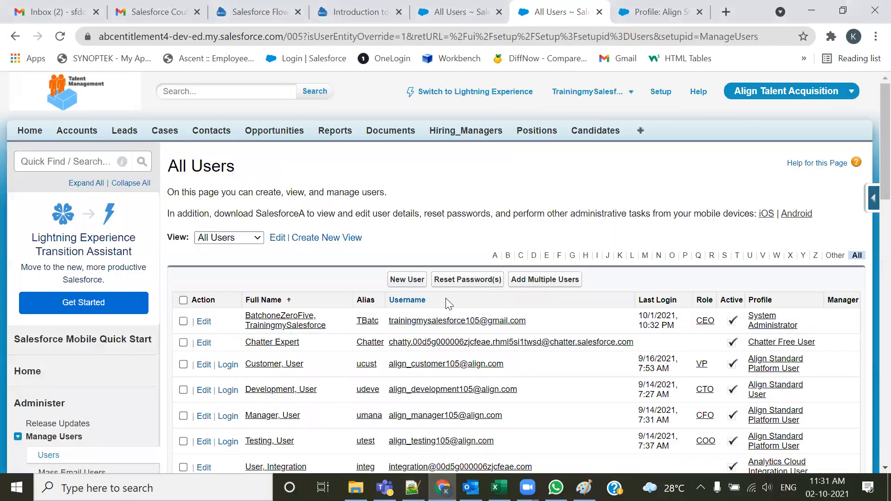
click(662, 13)
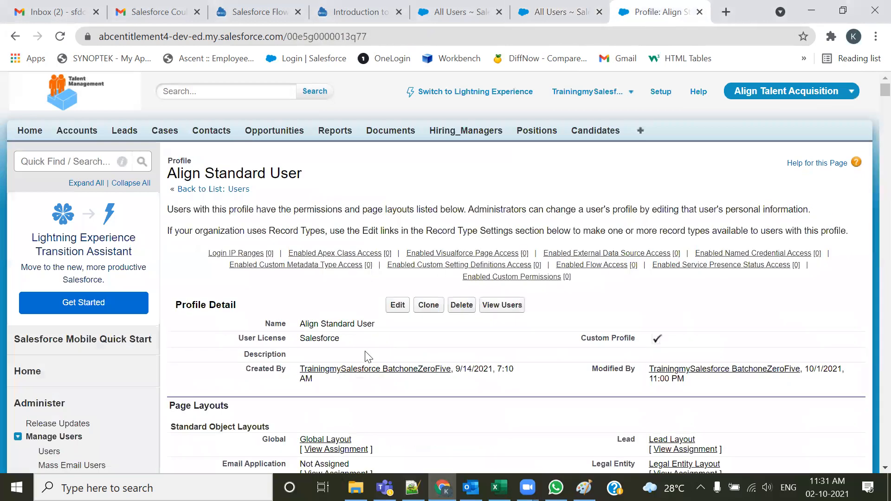
click(398, 306)
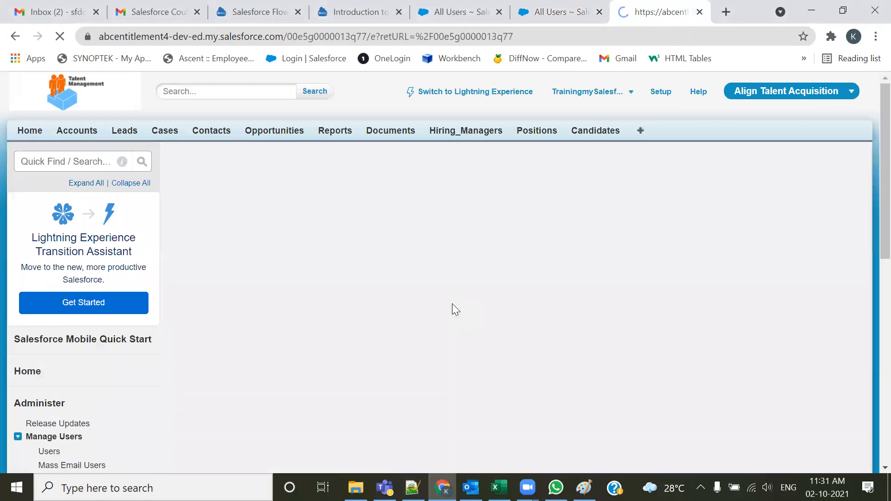
scroll(424, 315, down, 6)
scroll(424, 315, down, 12)
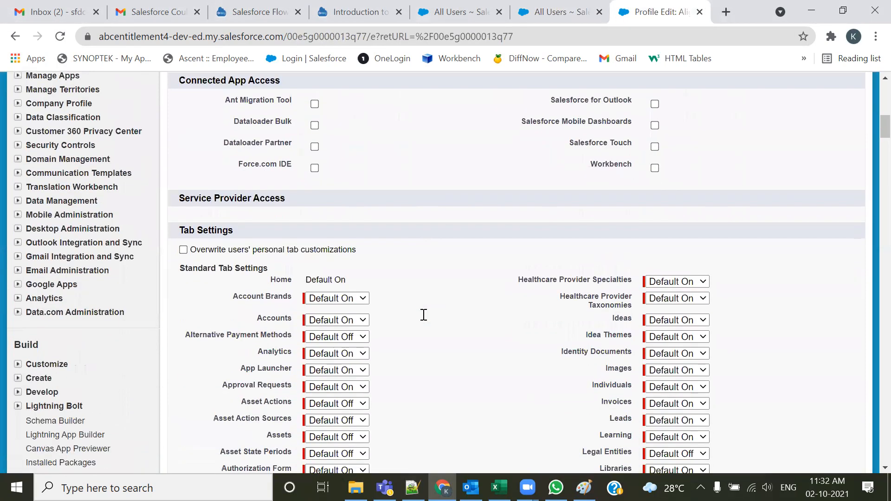
scroll(403, 335, down, 15)
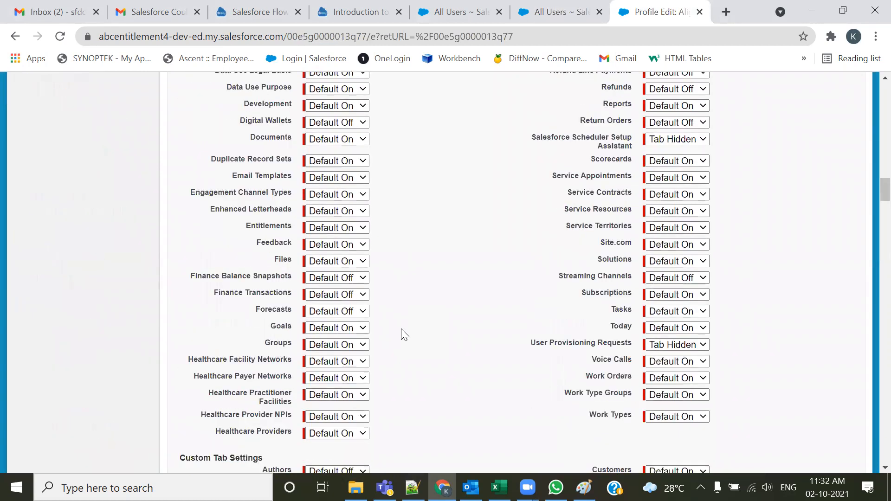
click(331, 228)
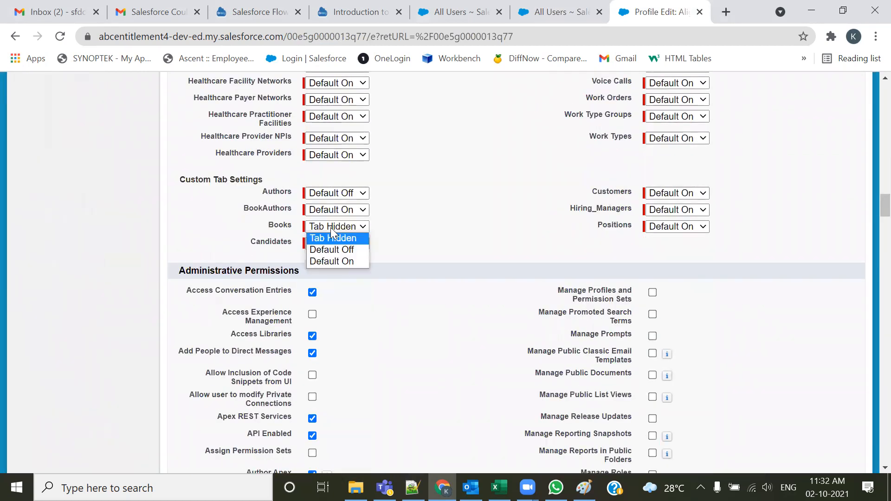
click(338, 261)
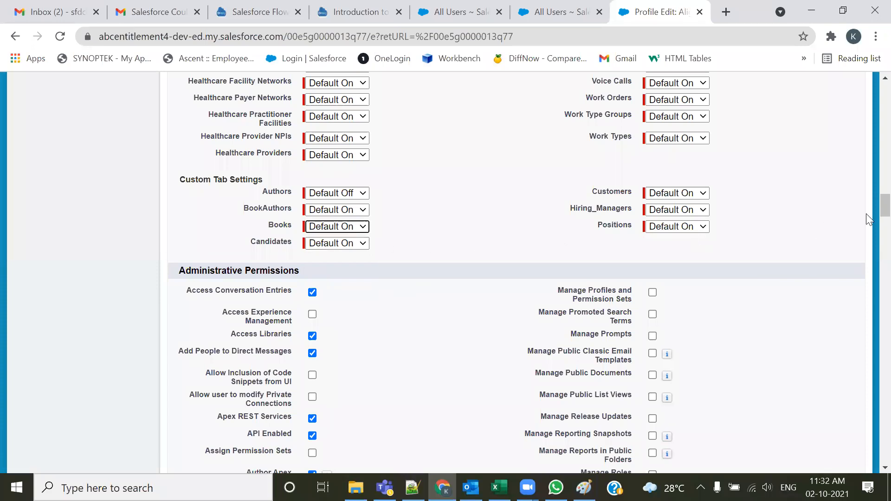
scroll(867, 186, up, 20)
click(392, 230)
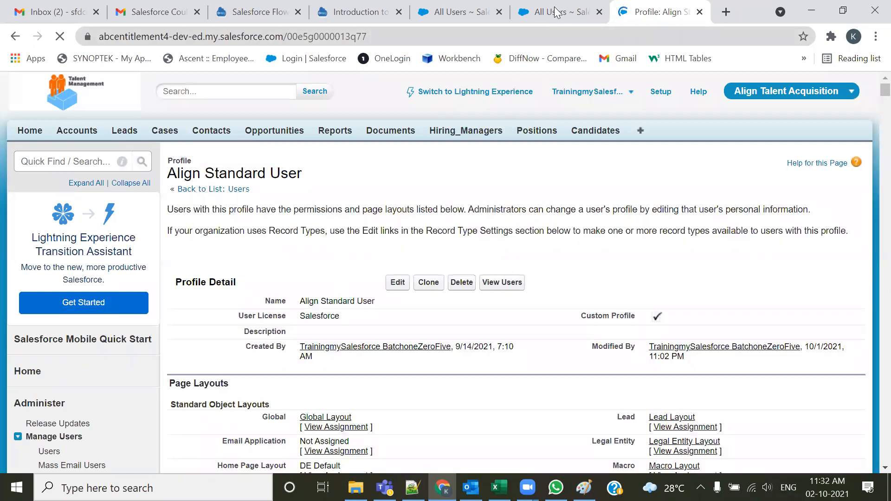
Log in as the Development user again and open Customize My Tabs to review the Align Talent Acquisition tabs
click(555, 7)
scroll(281, 378, down, 3)
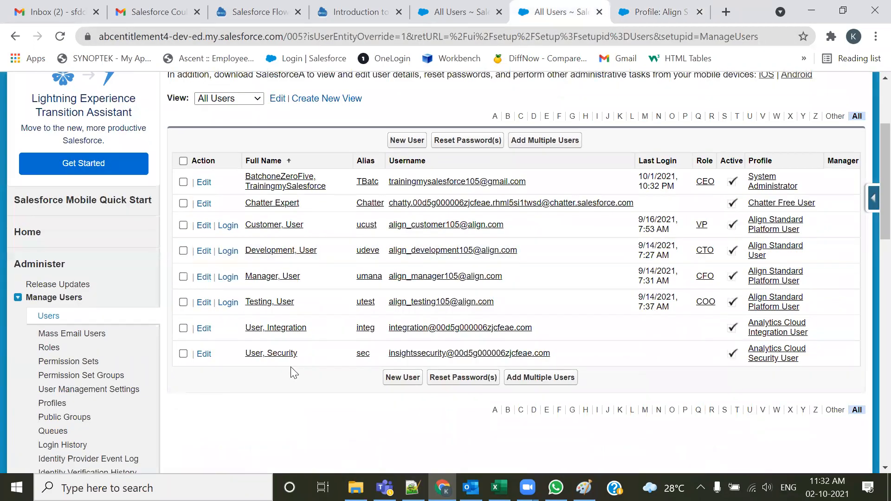
click(228, 252)
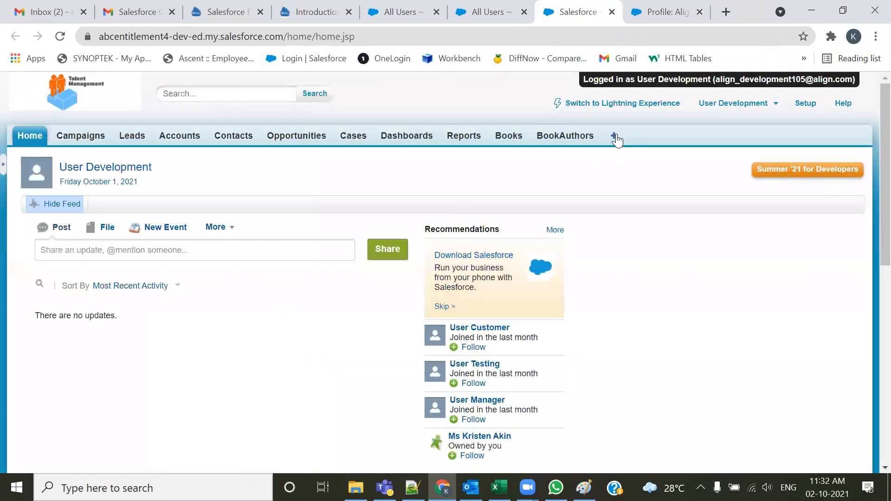
click(616, 141)
click(792, 227)
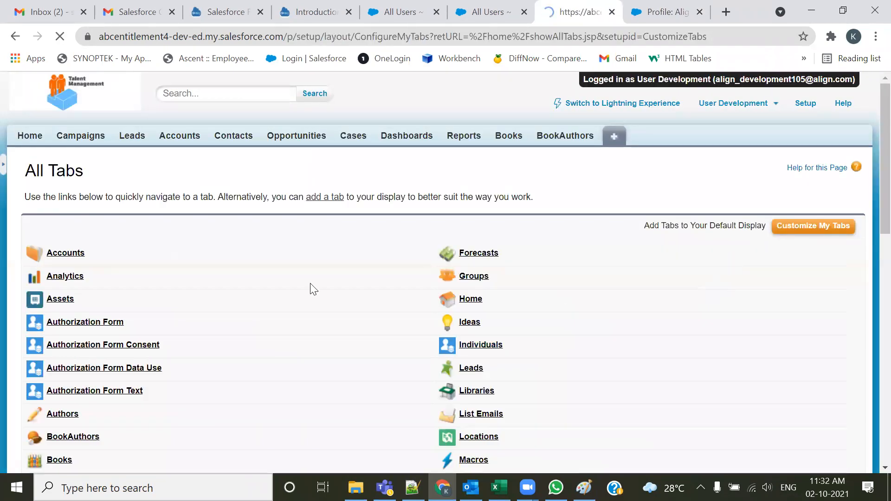
scroll(259, 358, down, 2)
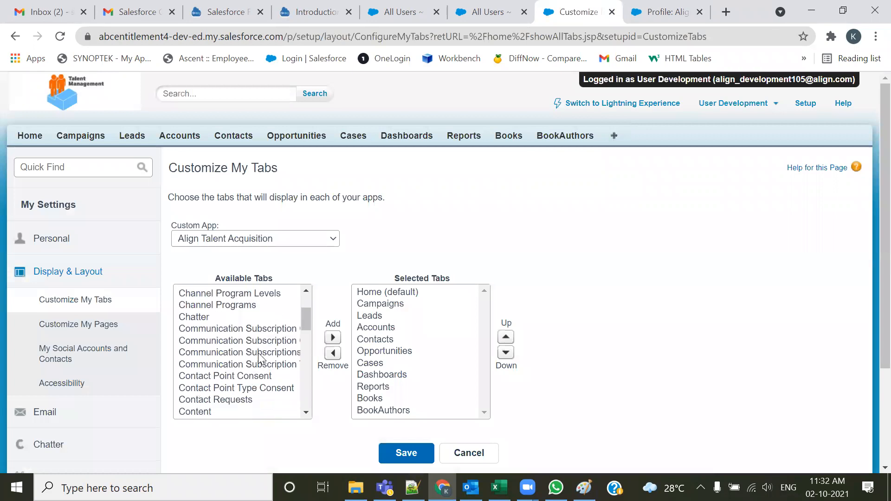
scroll(258, 353, up, 2)
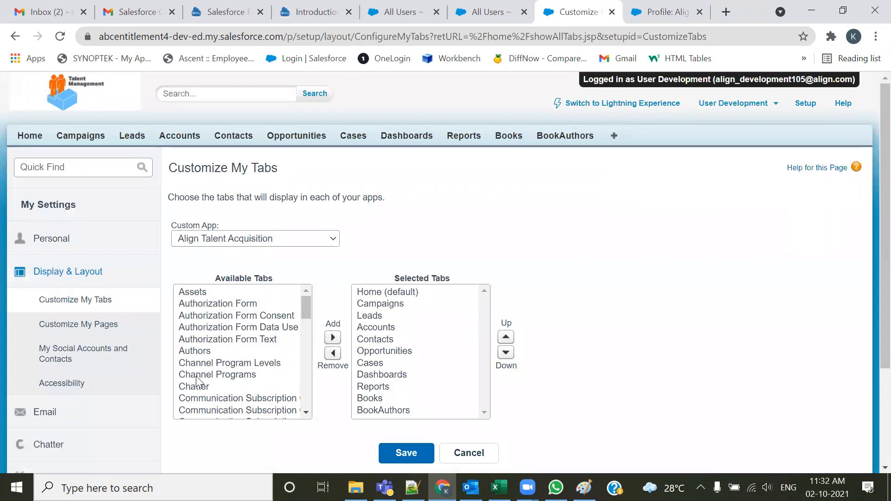
Log out of the Development user session
click(733, 103)
click(654, 194)
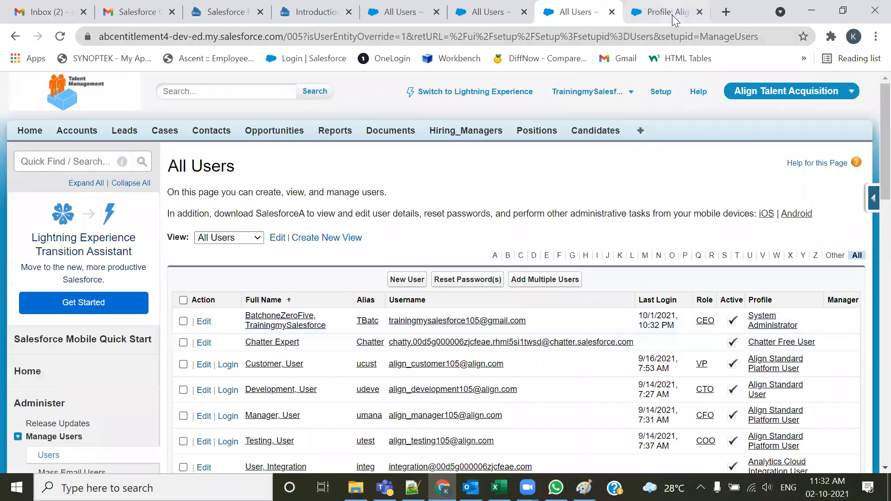
Open the Align Standard User profile for editing, review its tab settings and custom object permissions, and save it
click(673, 15)
scroll(445, 311, down, 1)
click(398, 237)
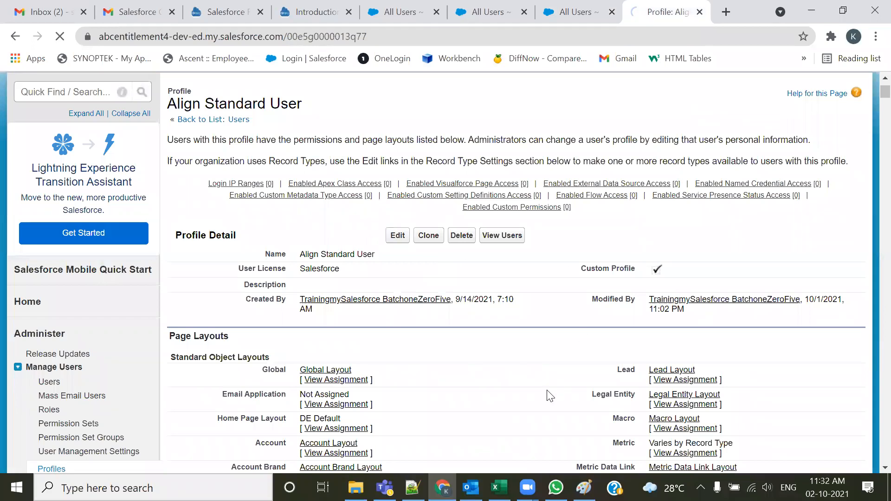
scroll(494, 393, down, 20)
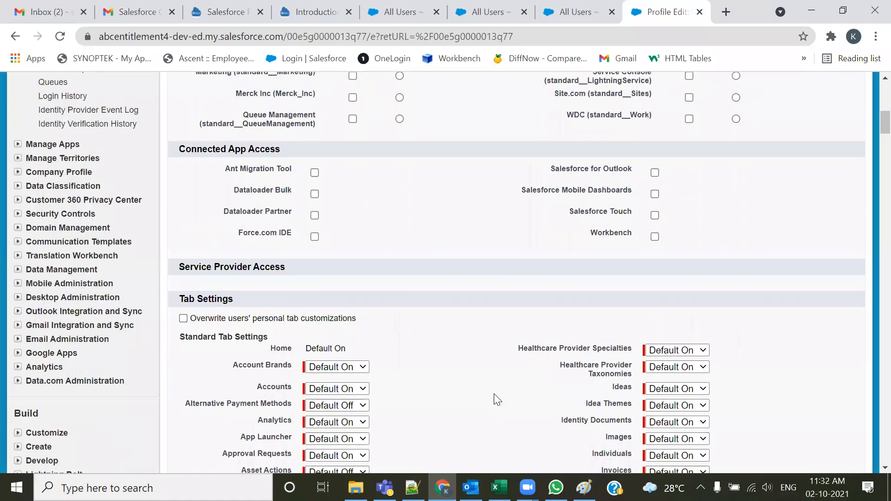
scroll(496, 403, down, 7)
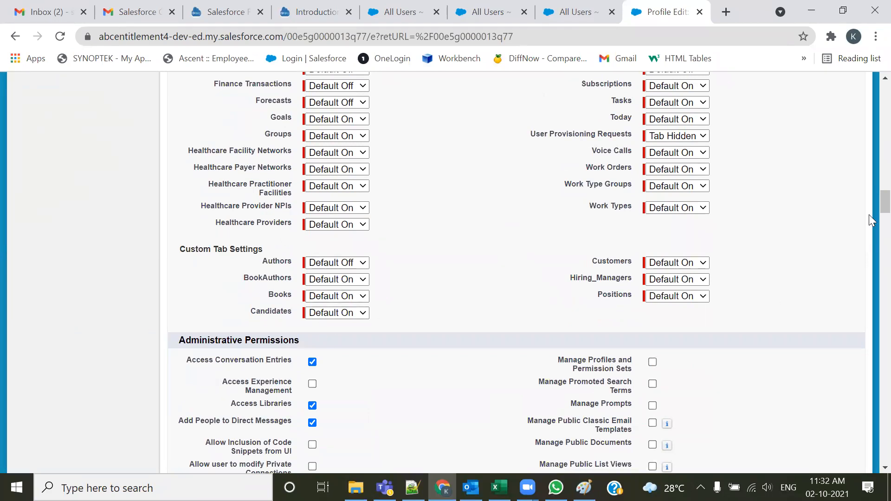
click(885, 189)
drag(886, 182, 886, 469)
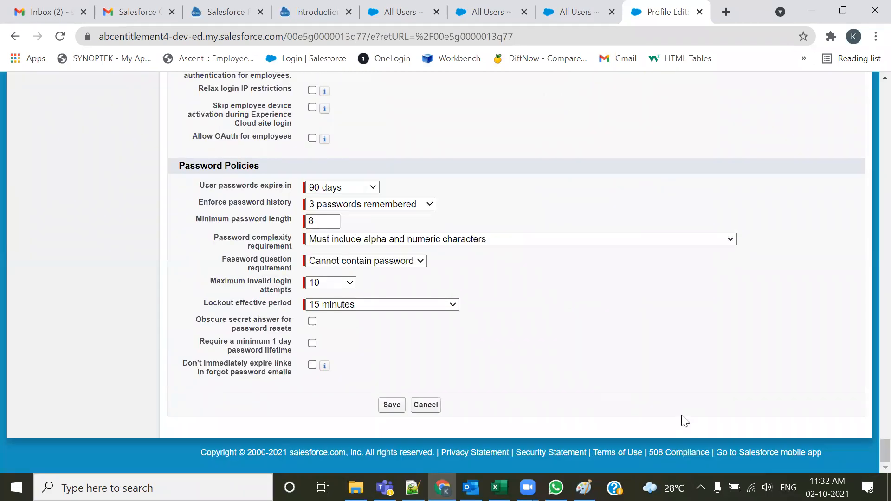
scroll(684, 421, up, 7)
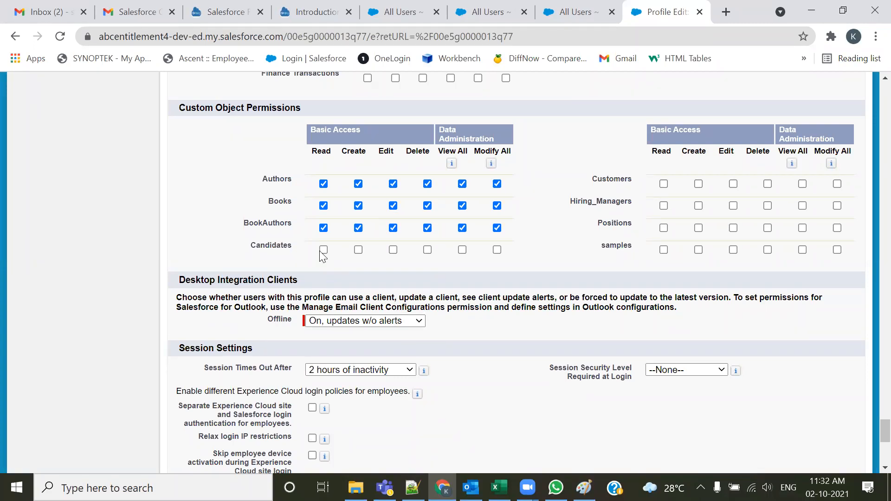
scroll(490, 356, up, 2)
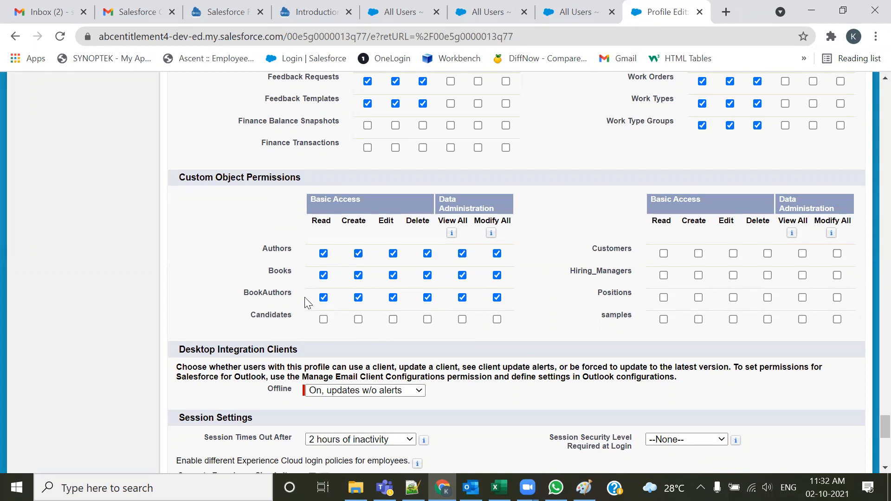
drag(886, 428, 885, 73)
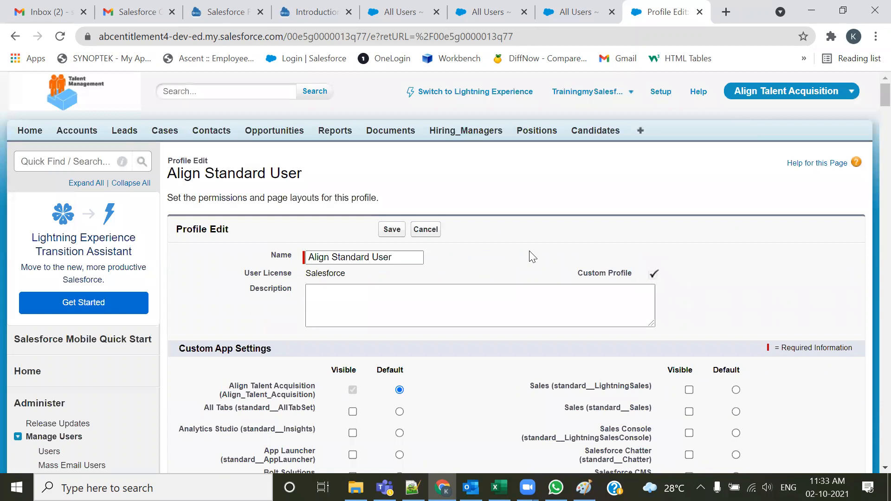
click(392, 230)
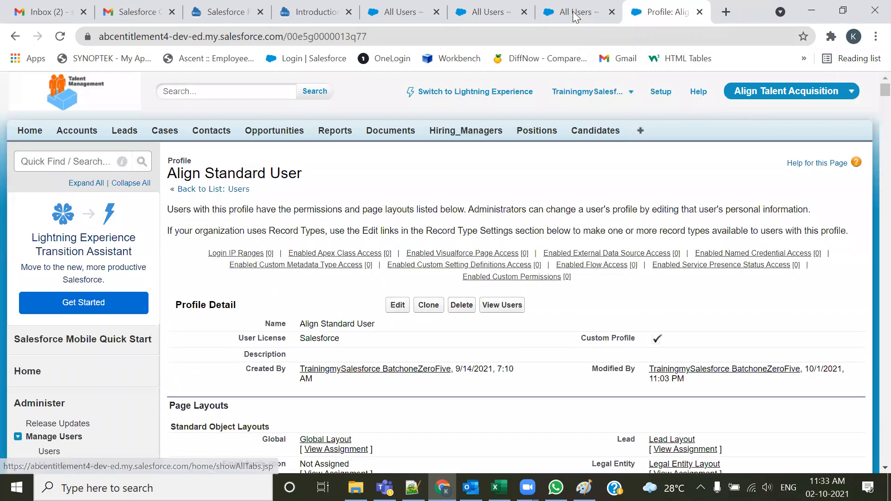
Close the extra Users tab and log in as the Development user from the Users list
key(ctrl+shift+Tab)
click(526, 12)
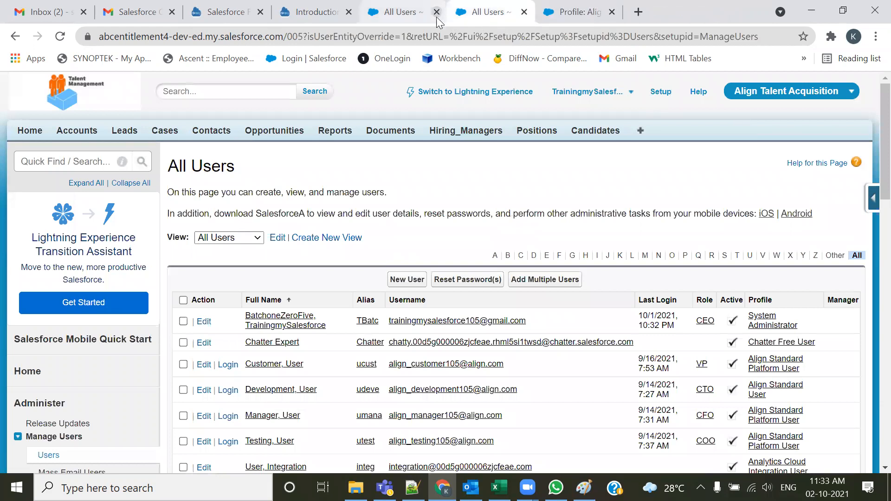
click(437, 13)
scroll(242, 260, down, 3)
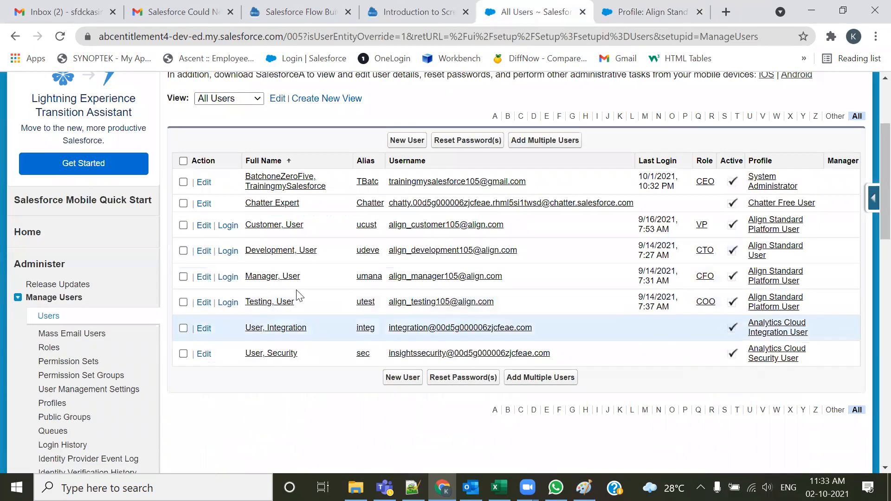
click(230, 252)
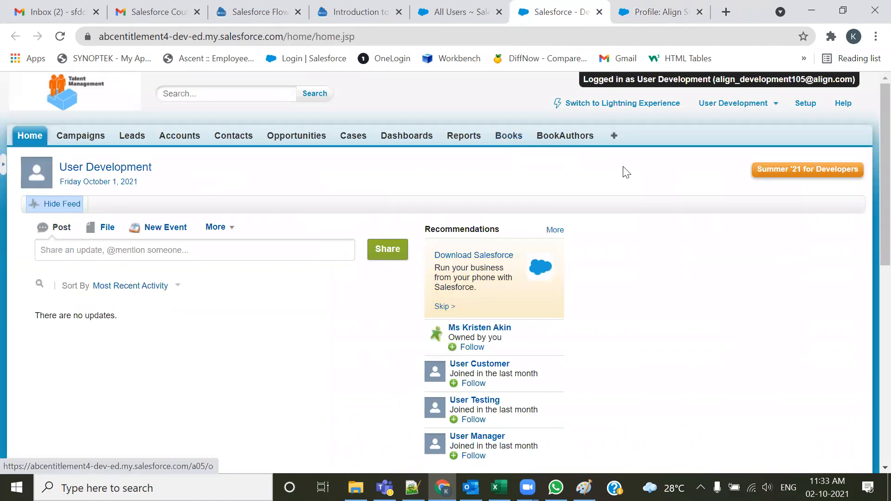
Open the Books tab as the Development user
click(524, 275)
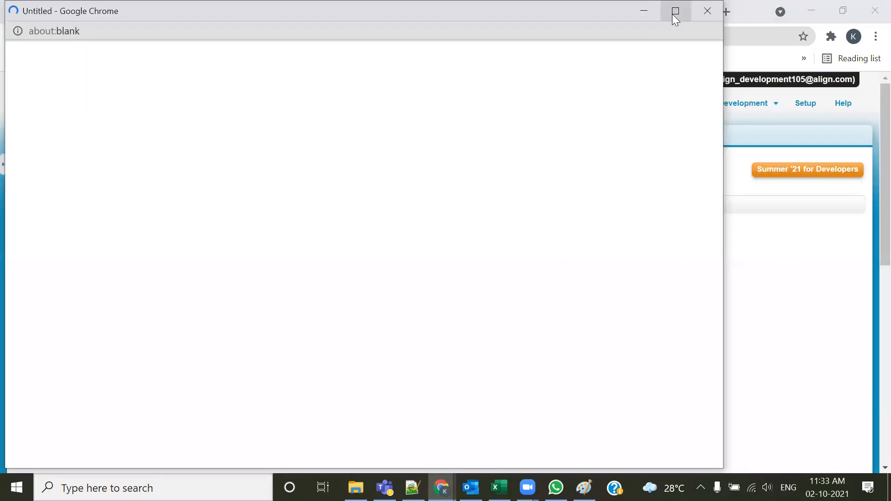
click(703, 18)
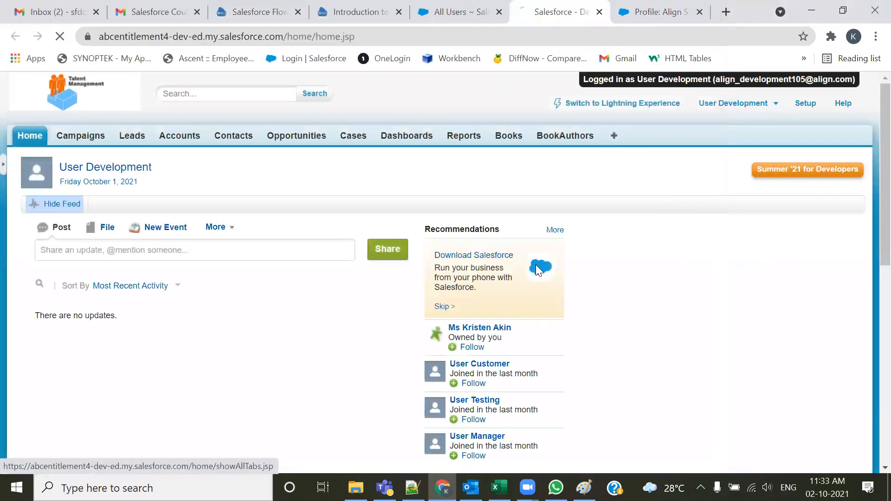
click(614, 136)
click(508, 136)
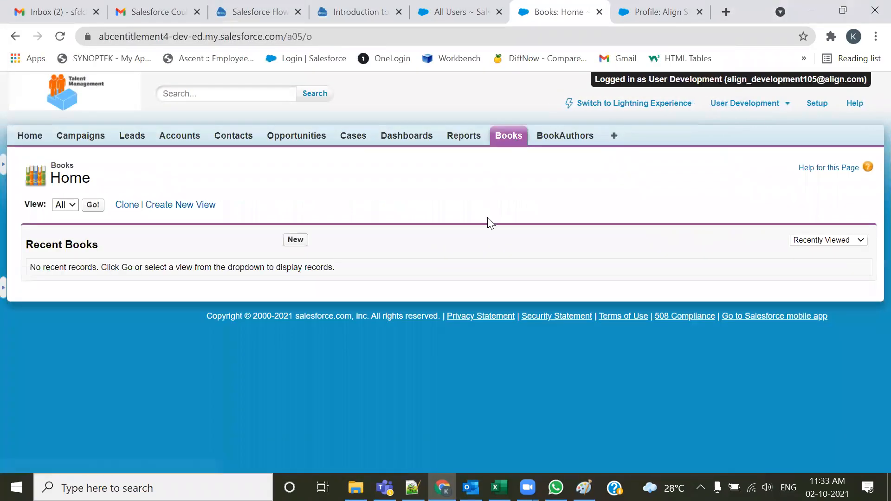
In Customize My Tabs, remove the Books tab and add it back after BookAuthors, save, and log out
click(615, 137)
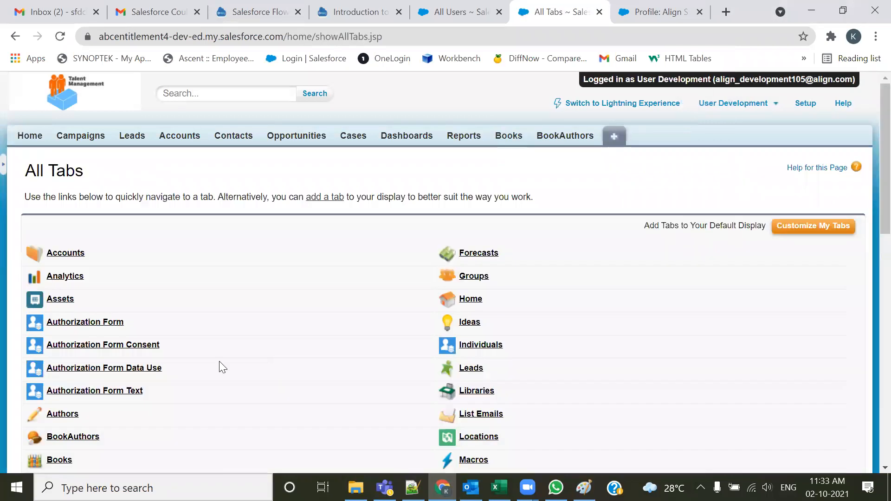
click(784, 230)
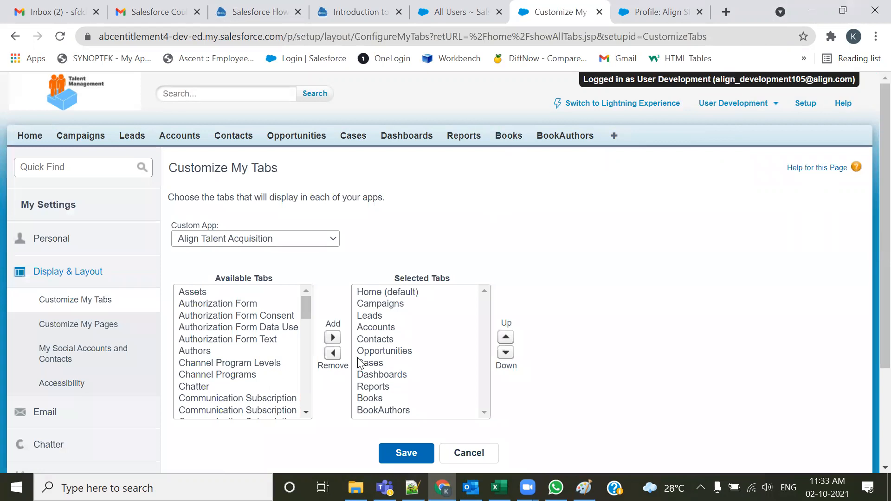
click(370, 399)
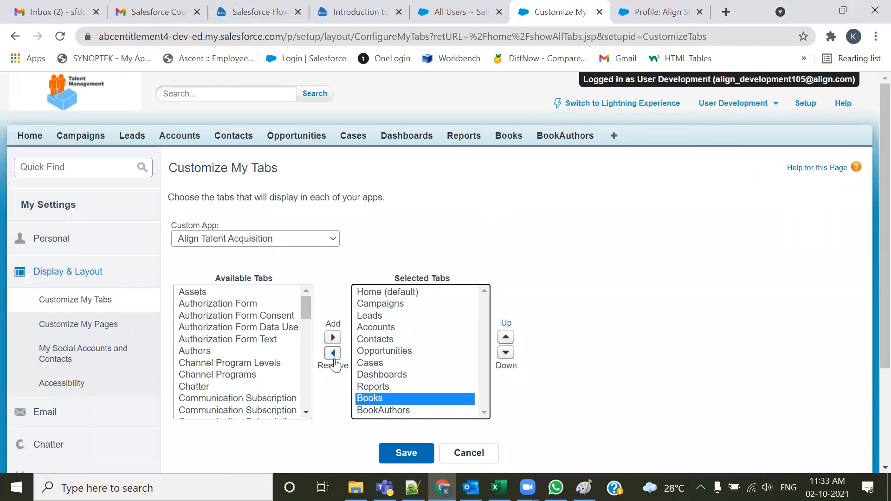
click(333, 354)
scroll(200, 407, up, 4)
scroll(203, 404, down, 5)
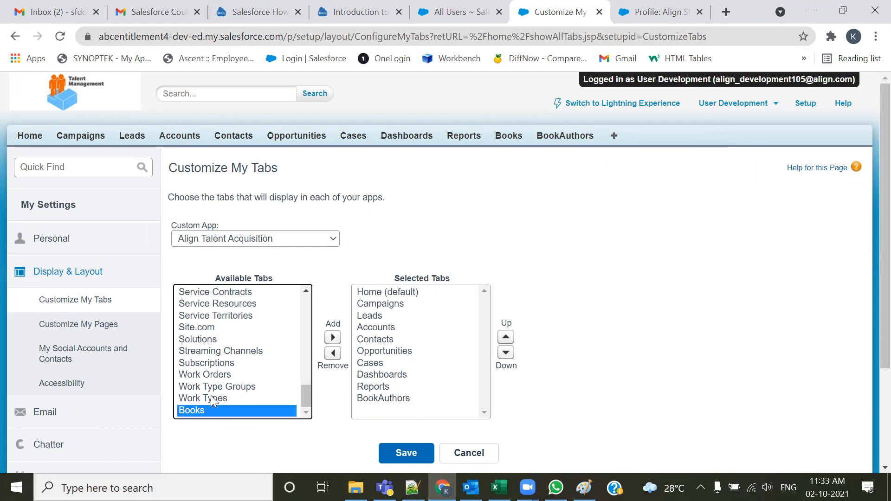
scroll(211, 396, up, 5)
scroll(211, 396, down, 6)
click(333, 338)
click(406, 453)
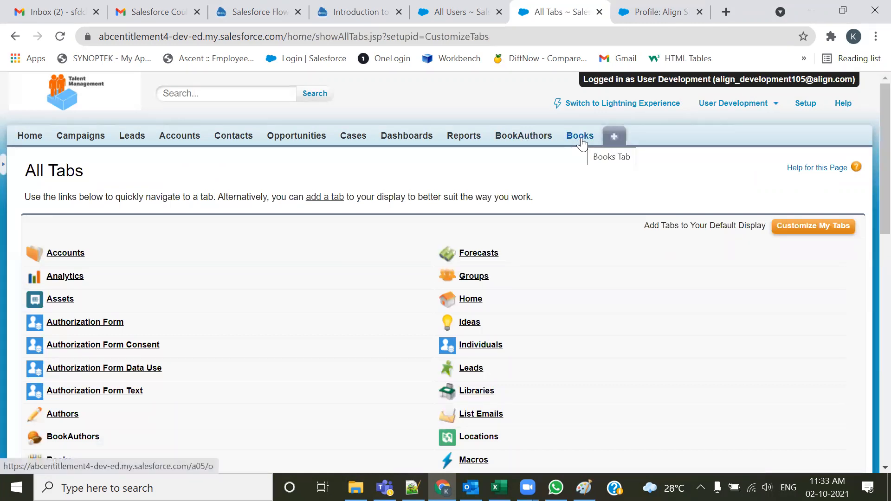
click(743, 103)
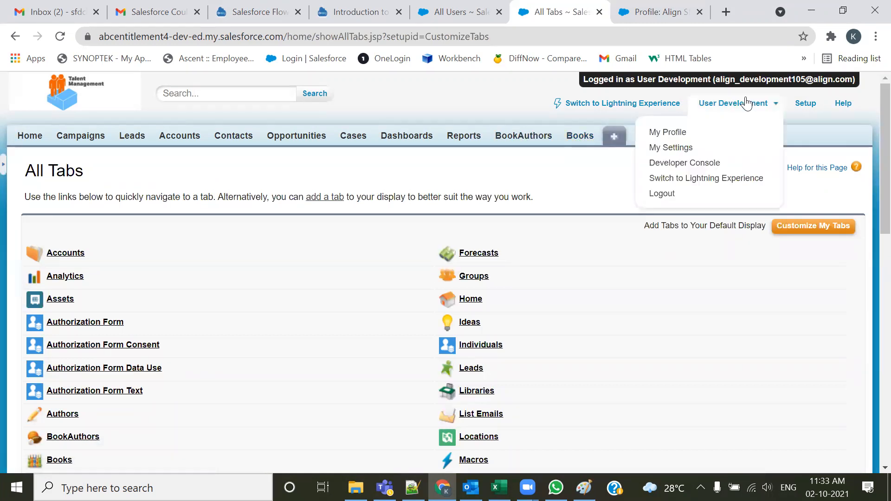
click(670, 193)
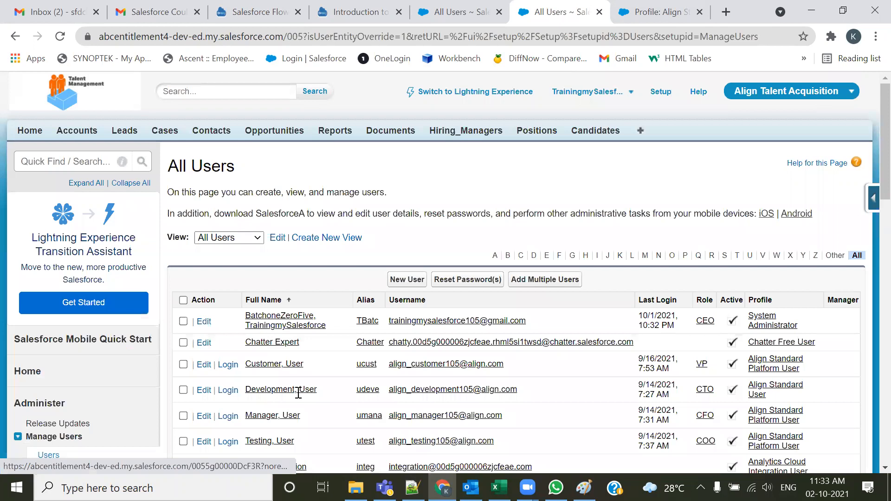
Read the object-level permissions use case for Hiring Manager, Candidate and Position in the notes file
key(alt+Tab)
drag(218, 239, 295, 240)
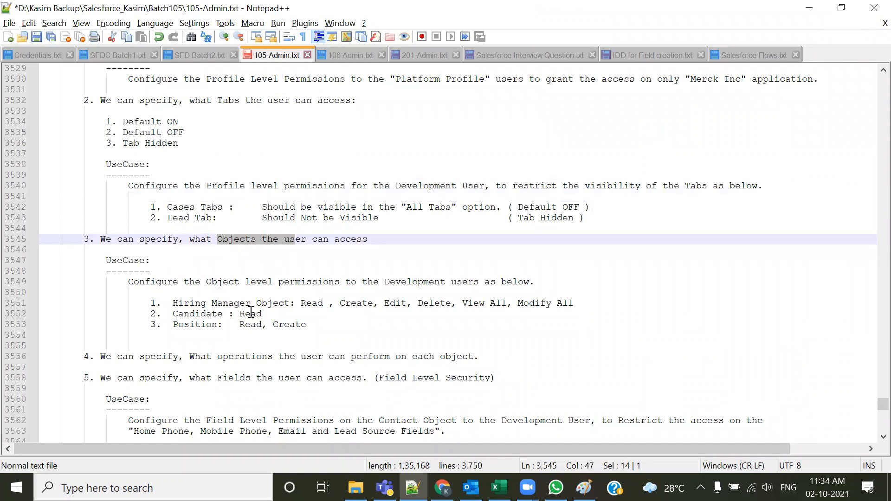
drag(186, 282, 468, 281)
click(408, 313)
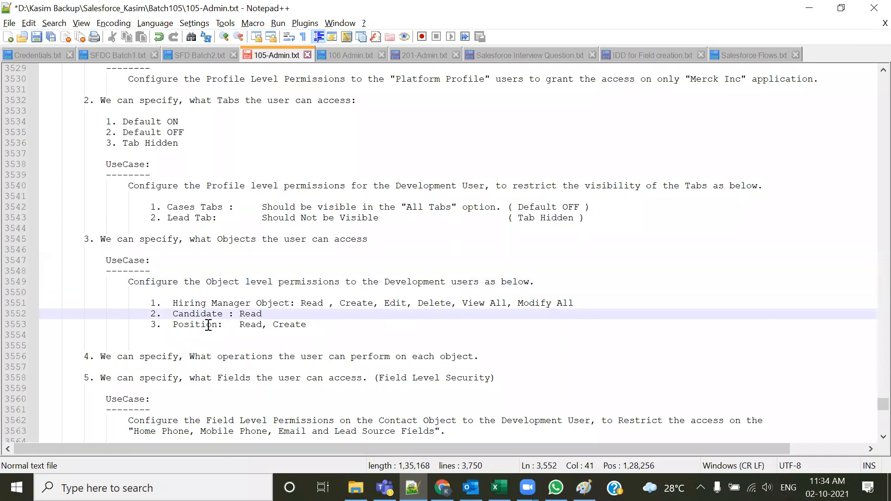
click(173, 305)
drag(301, 303, 606, 303)
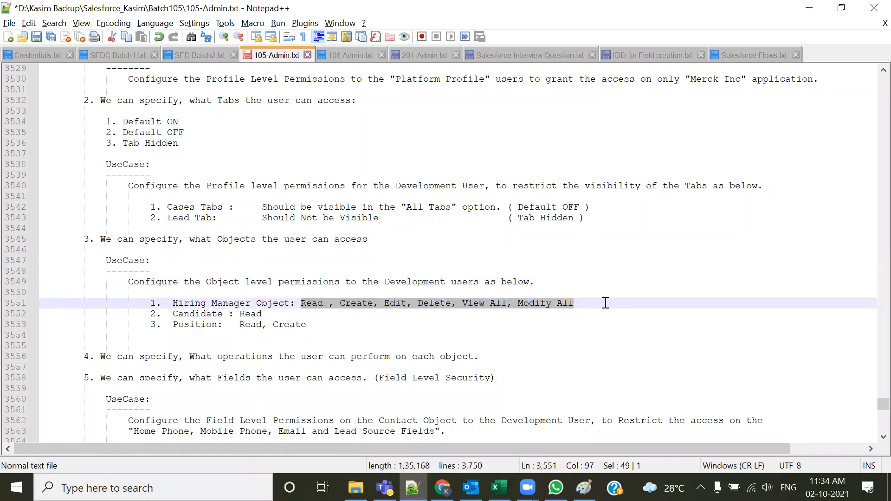
click(331, 332)
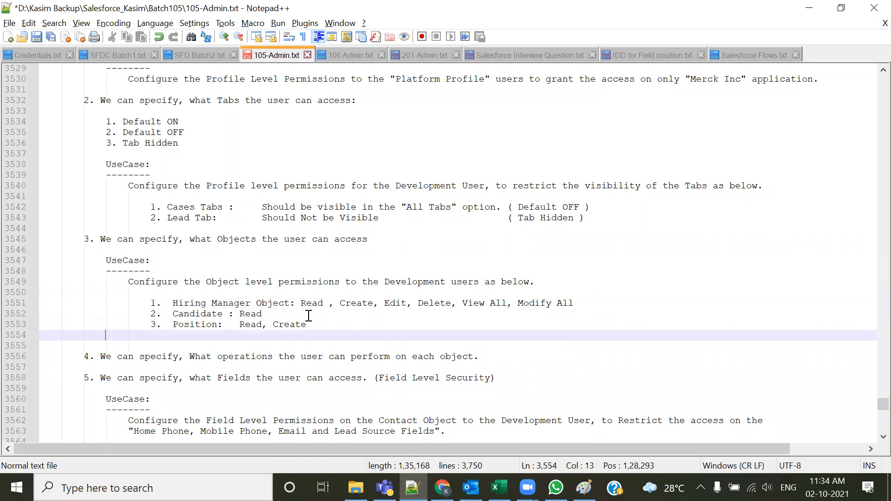
drag(152, 315, 298, 328)
click(272, 359)
drag(149, 328, 353, 328)
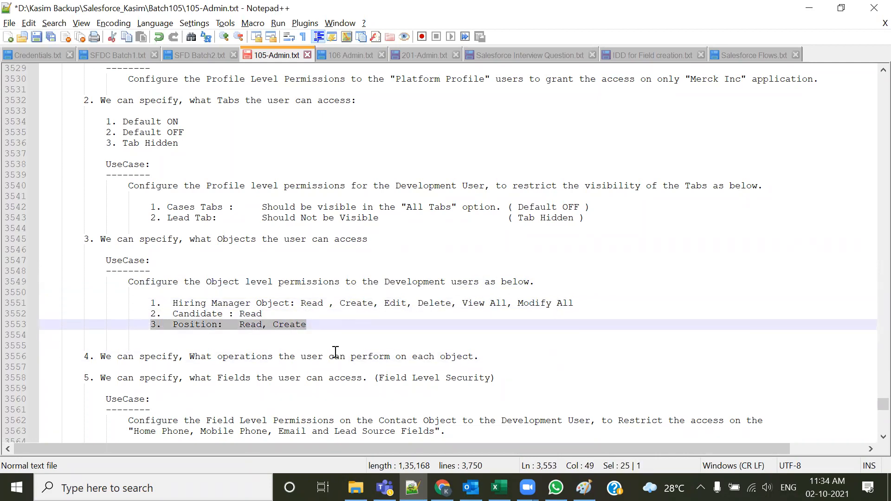
click(306, 357)
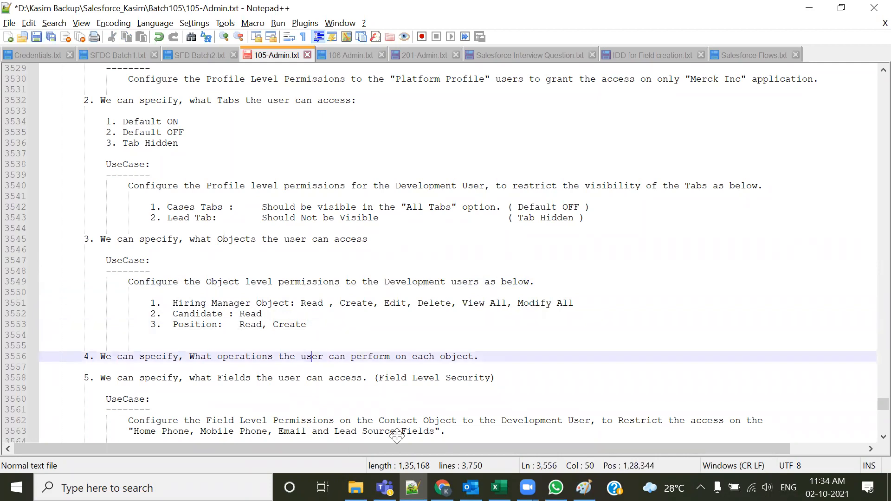
key(alt+Tab)
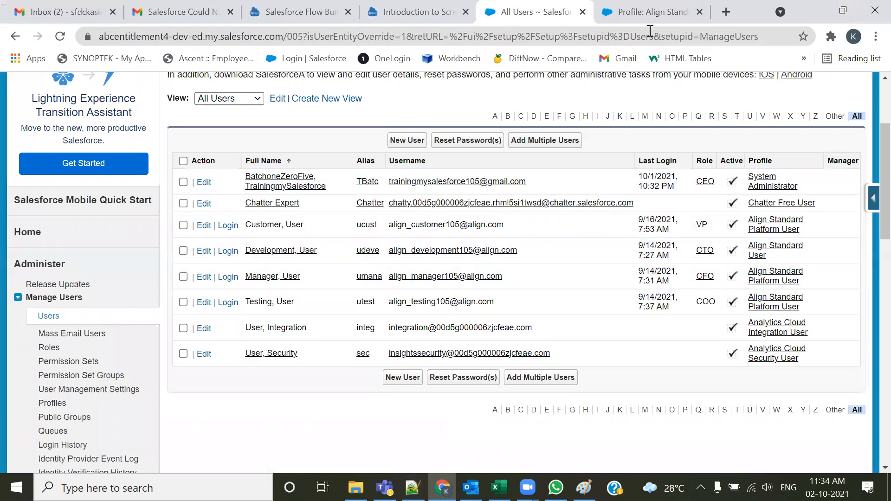
Return to the Align Standard User profile edit page and review its standard object permissions section
click(652, 12)
click(398, 305)
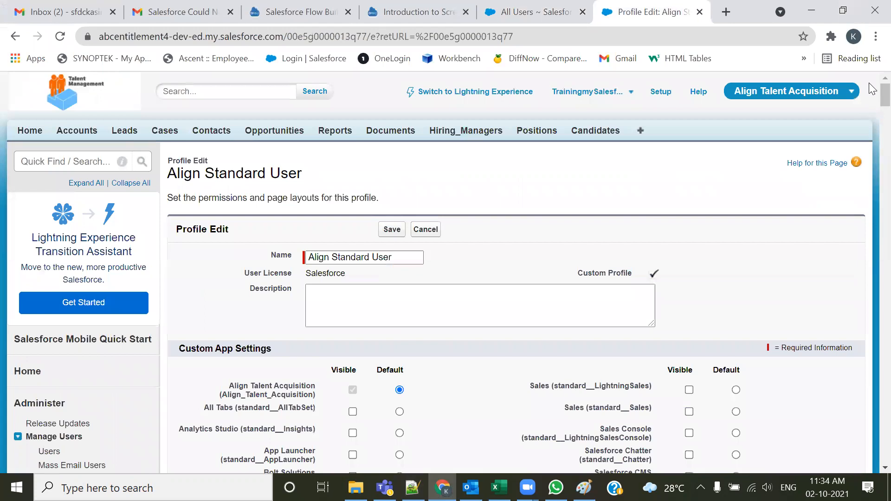
drag(885, 95, 870, 380)
scroll(497, 251, down, 20)
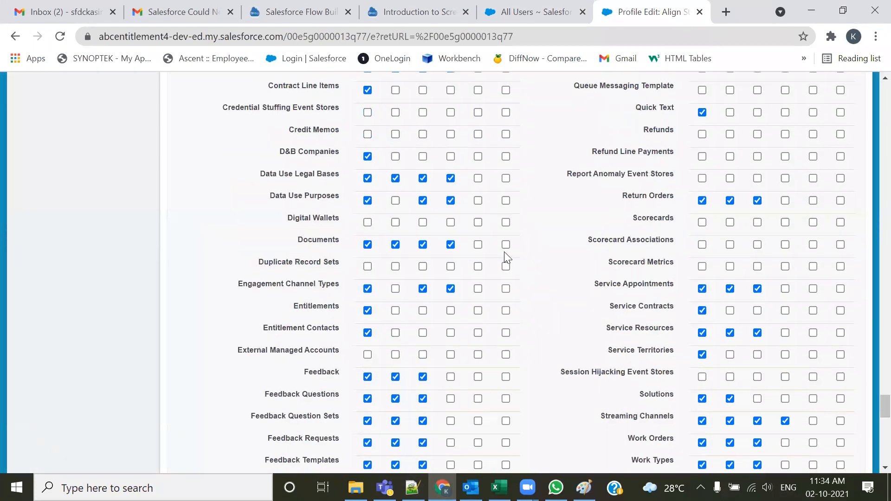
scroll(487, 246, up, 9)
scroll(488, 246, down, 1)
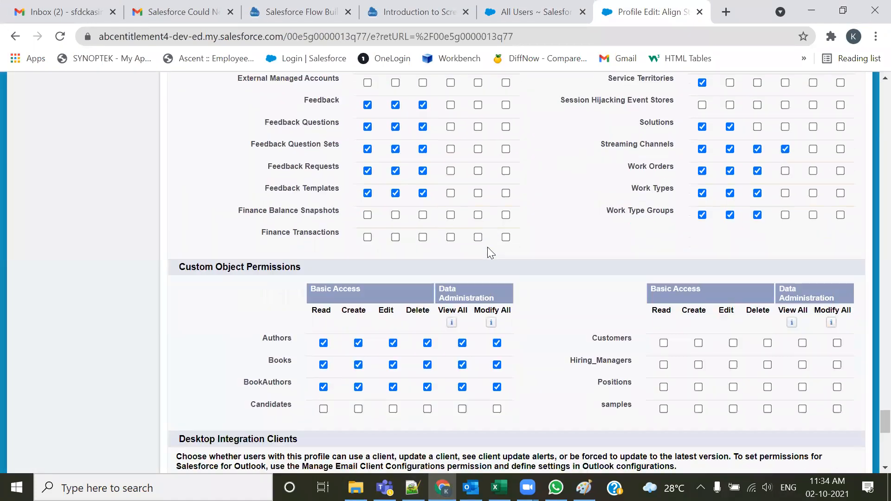
scroll(283, 301, up, 10)
scroll(366, 279, up, 10)
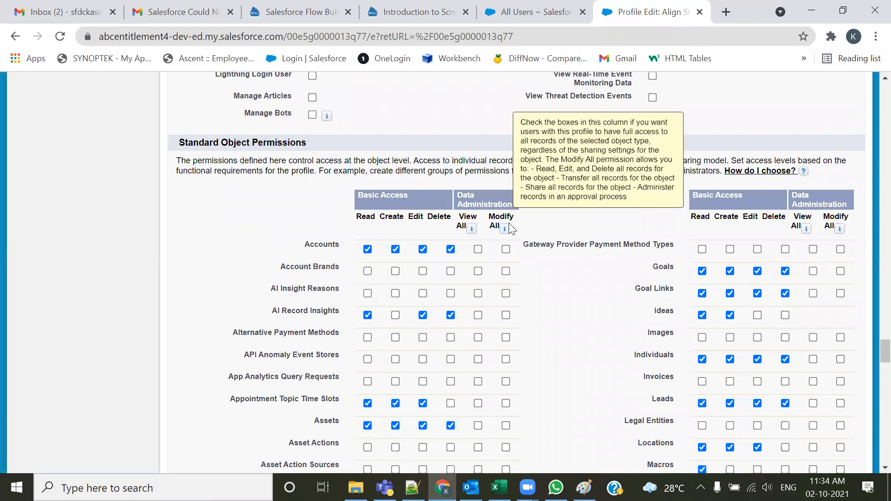
drag(178, 145, 306, 144)
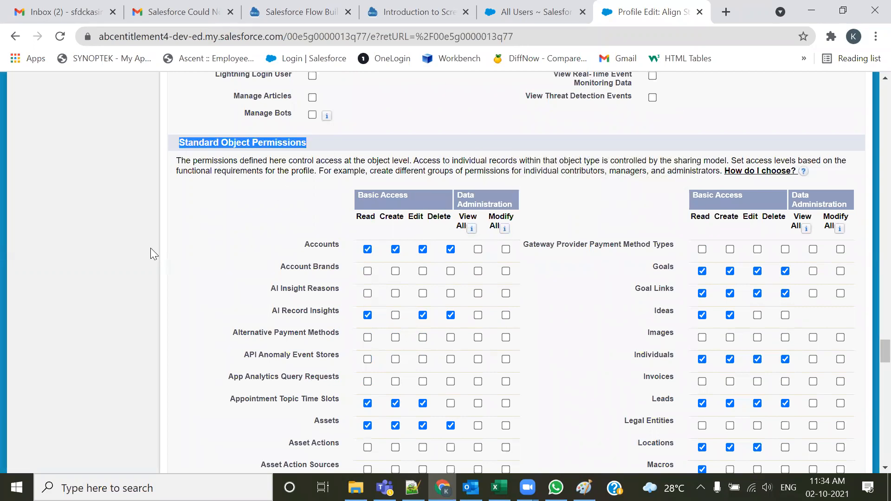
Examine the custom object permissions for Hiring_Managers, Positions and Candidates on the profile
scroll(251, 386, down, 14)
scroll(261, 382, down, 15)
scroll(251, 378, up, 10)
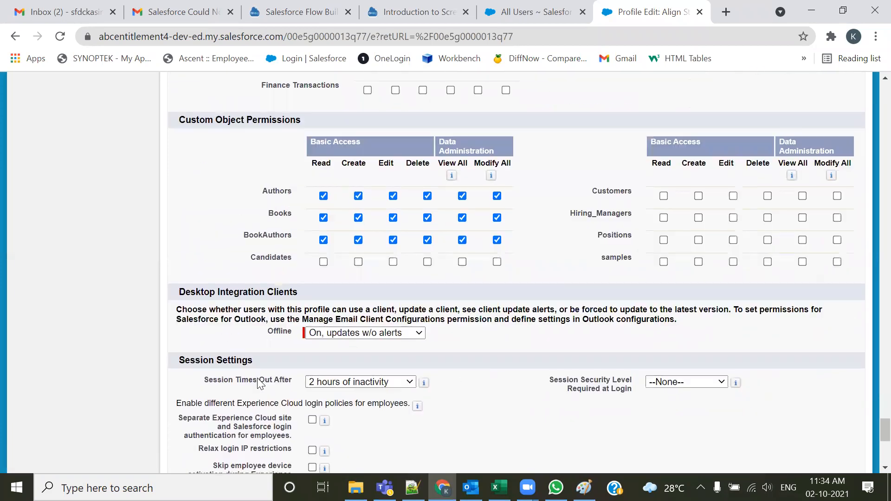
drag(301, 328, 182, 330)
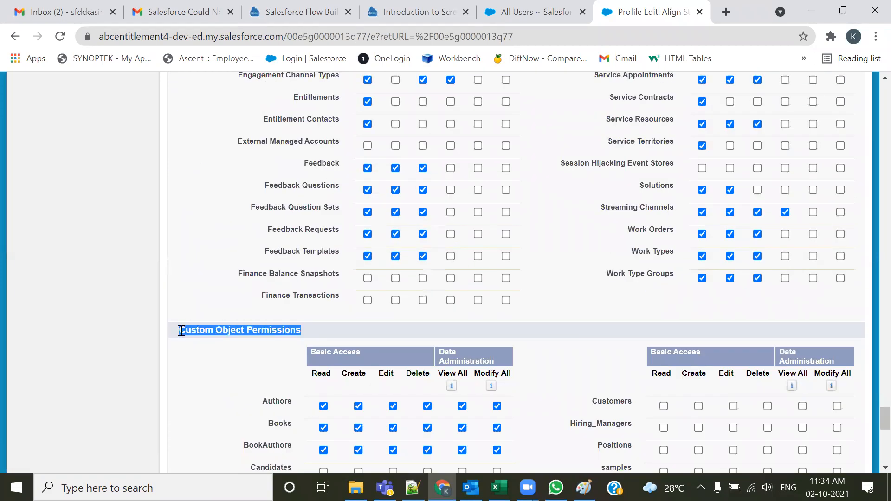
scroll(316, 350, down, 3)
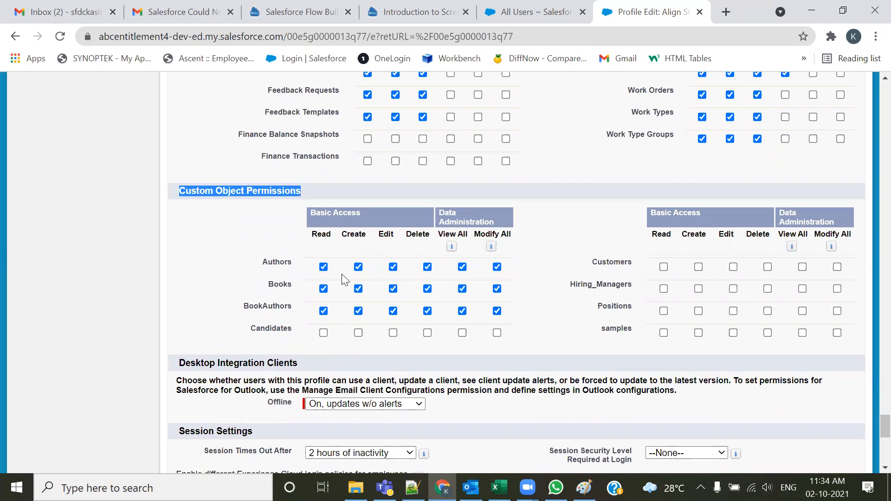
scroll(368, 281, up, 12)
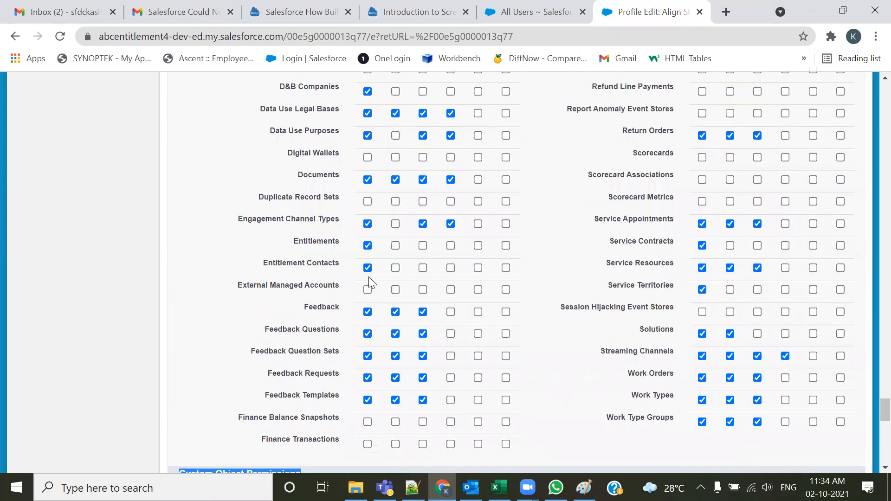
scroll(369, 280, up, 10)
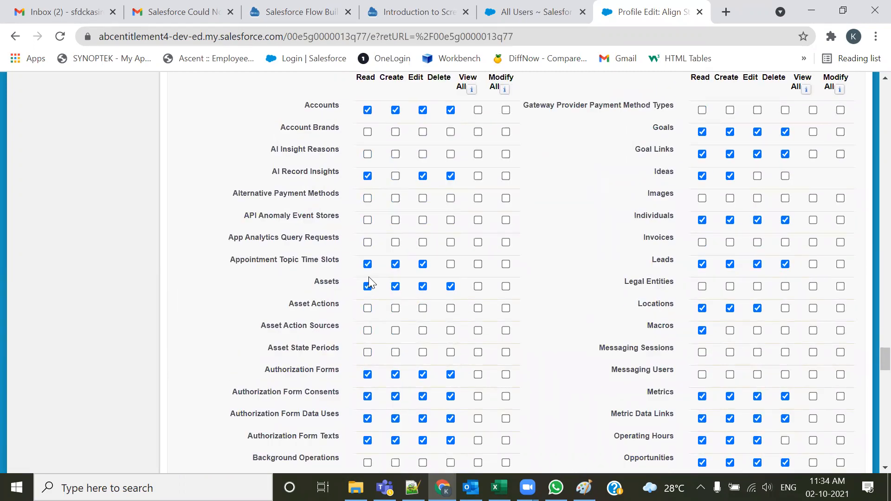
scroll(368, 277, down, 20)
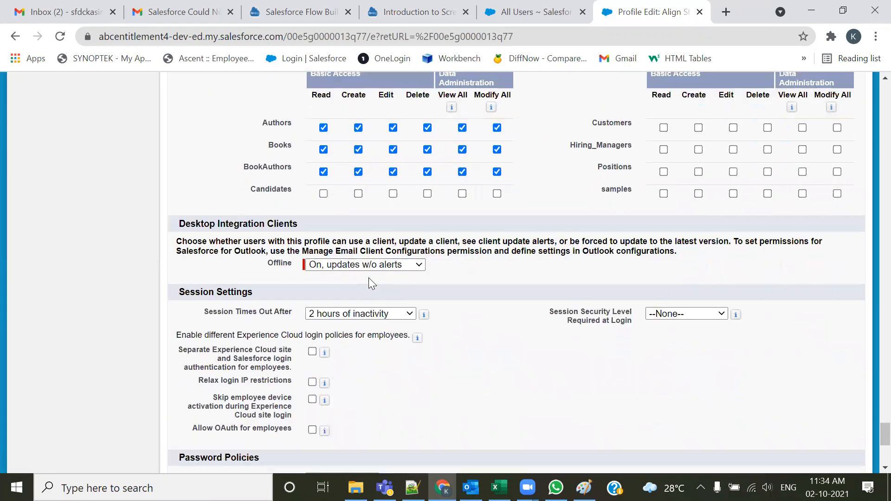
scroll(367, 288, up, 3)
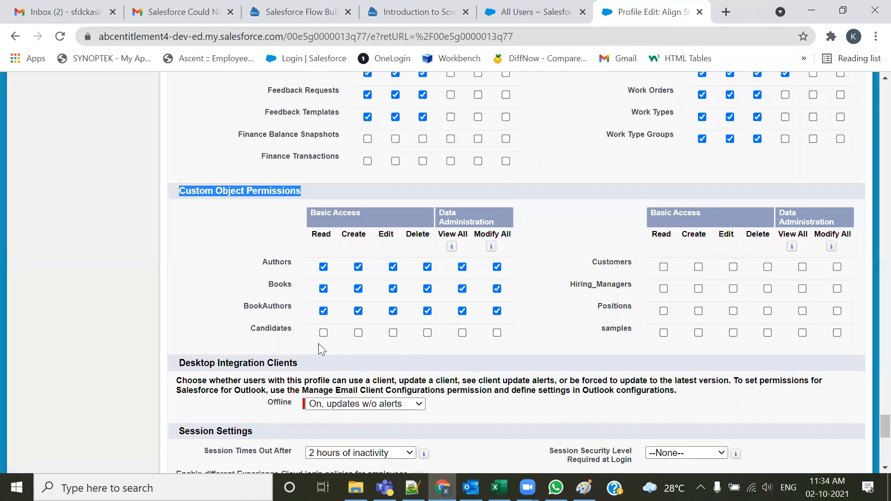
drag(576, 284, 632, 278)
double_click(600, 310)
drag(251, 328, 280, 329)
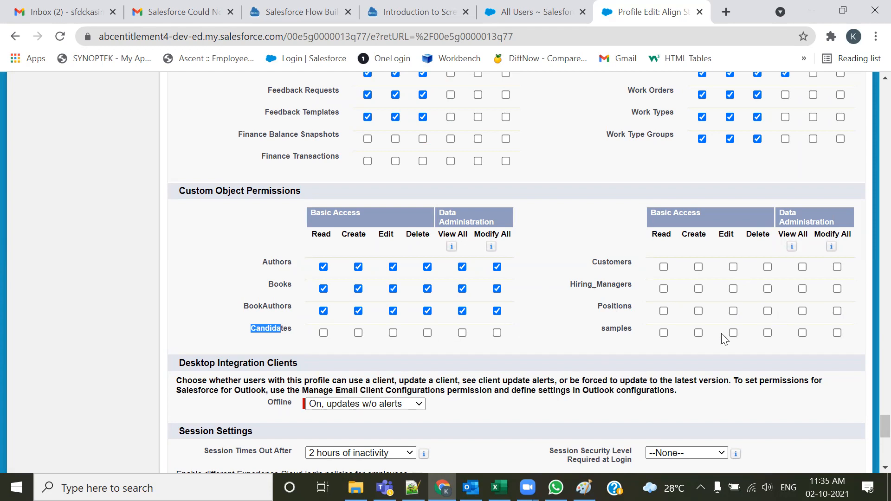
Log in as the Development user and browse the available tabs in Customize My Tabs
key(ctrl+shift+Tab)
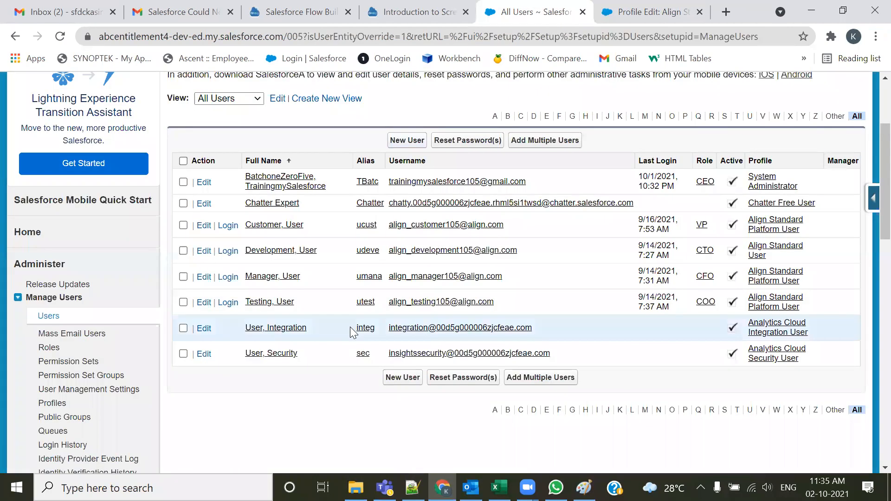
click(228, 251)
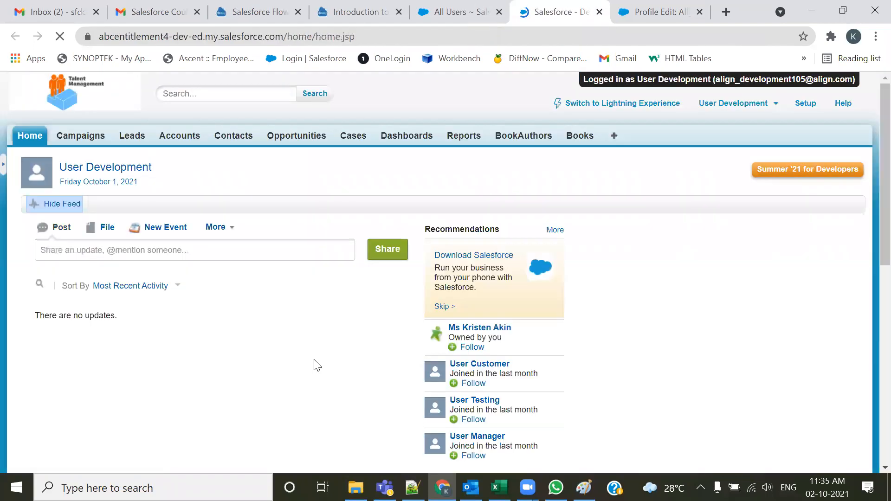
click(614, 135)
click(793, 227)
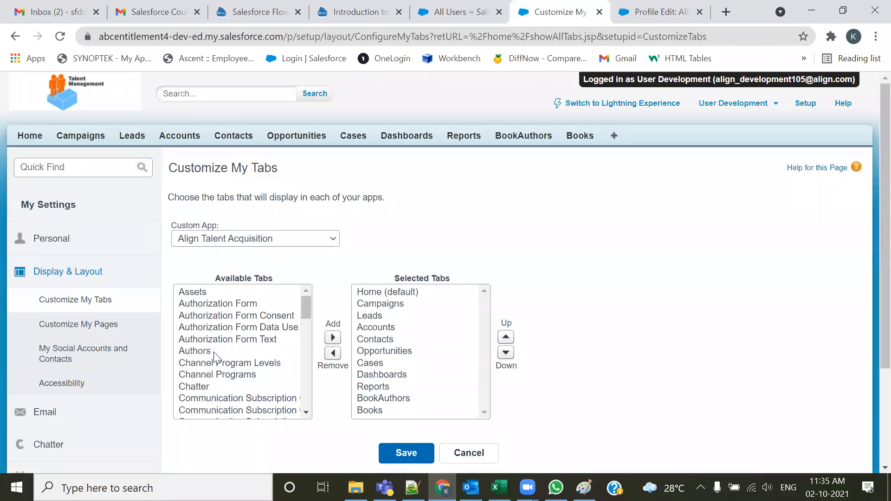
scroll(214, 356, down, 5)
scroll(207, 345, down, 3)
scroll(206, 349, up, 8)
scroll(206, 351, down, 2)
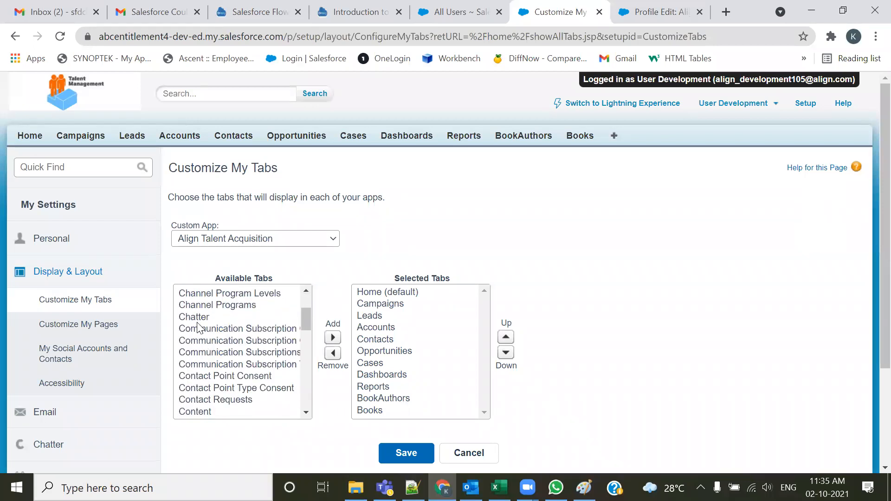
scroll(199, 328, up, 2)
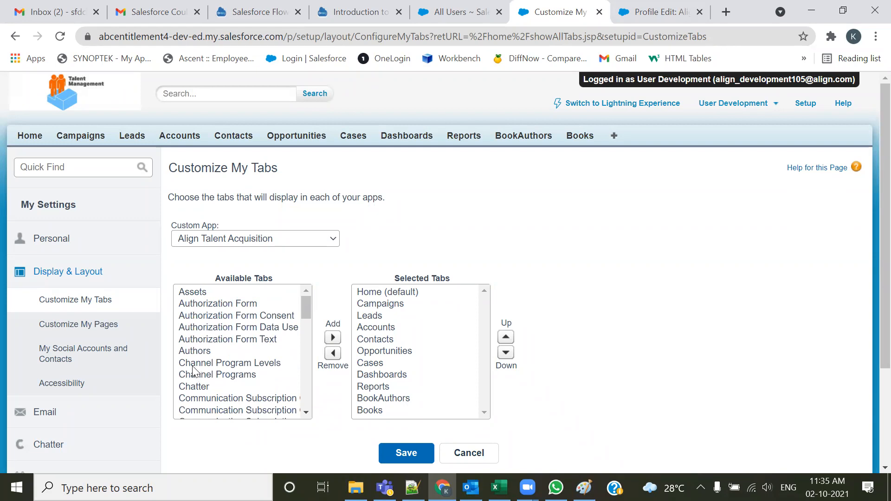
drag(298, 302, 315, 296)
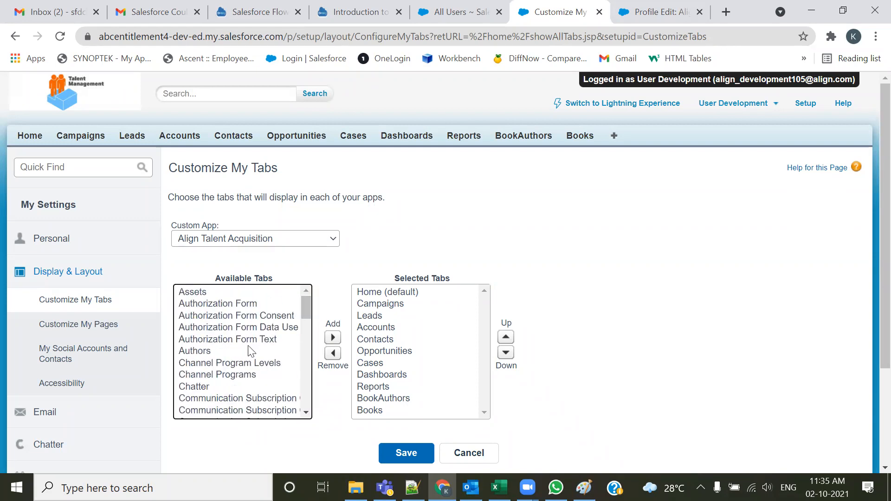
Log out of the Development user session and reload the profile edit page
click(671, 8)
drag(251, 328, 287, 331)
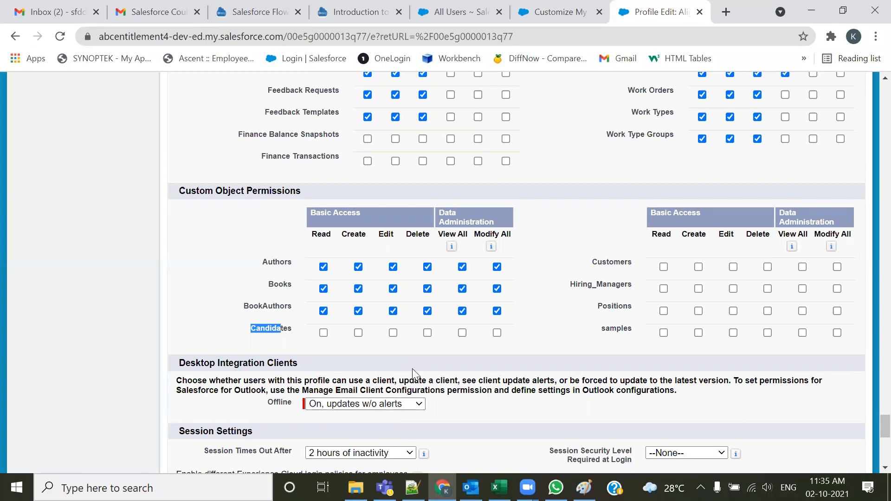
click(542, 11)
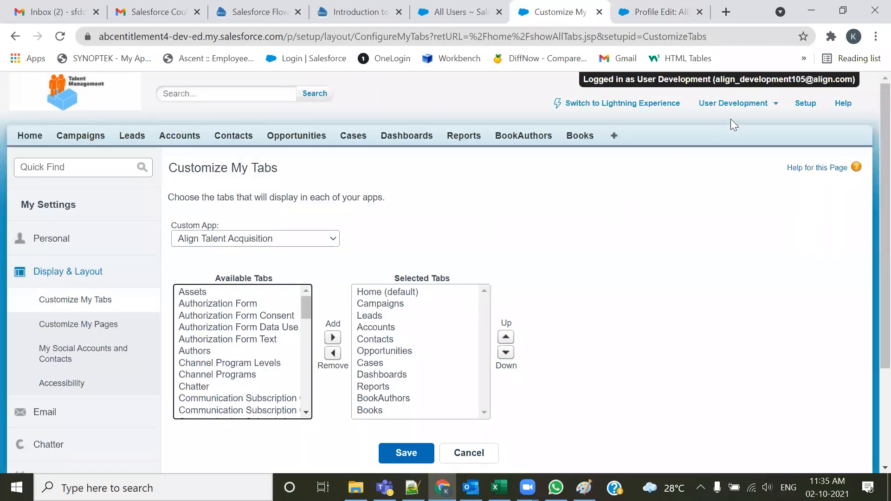
click(736, 104)
click(675, 193)
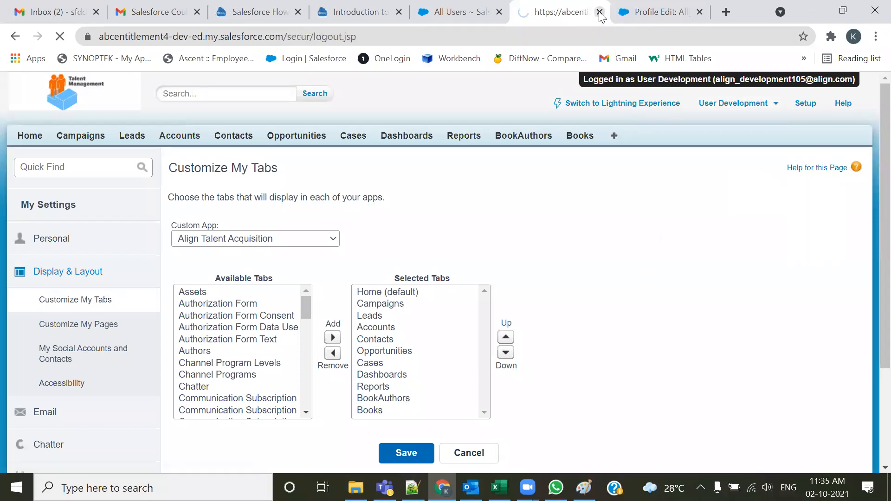
click(659, 12)
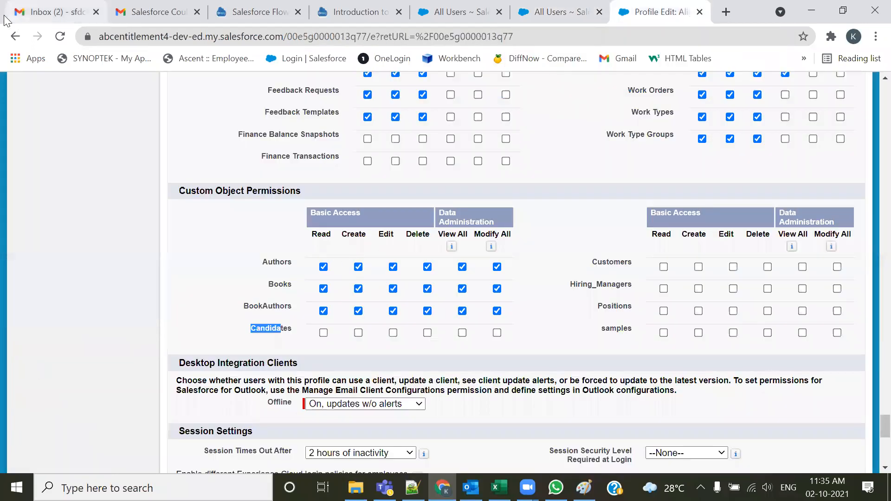
click(59, 36)
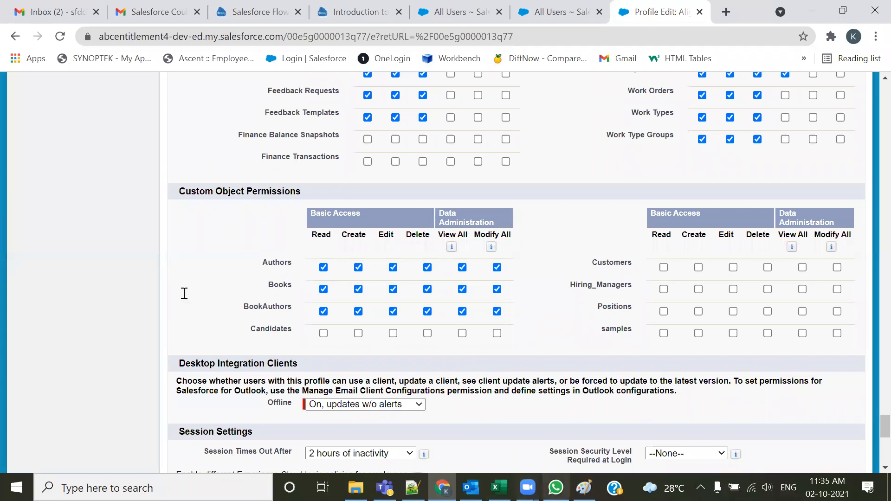
Following the notes, grant Hiring_Managers Read, Create, Edit, Delete, View All and Modify All permissions
key(alt+Tab)
drag(300, 303, 586, 313)
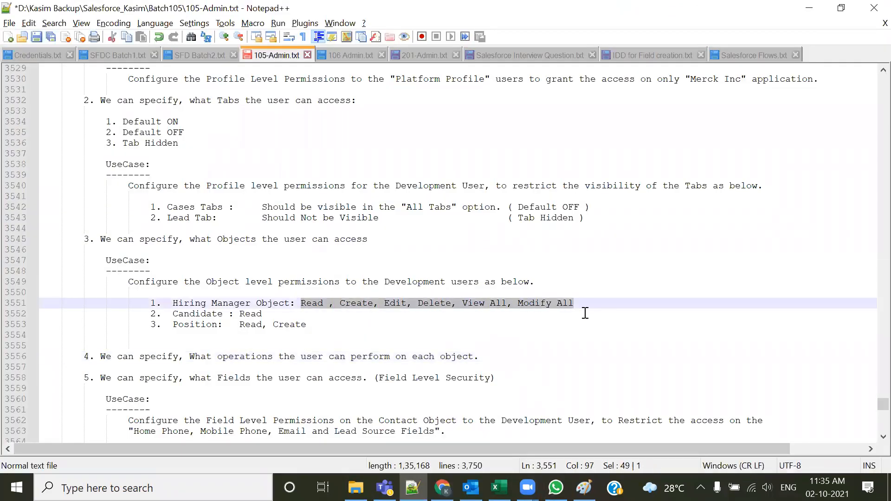
key(alt+Tab)
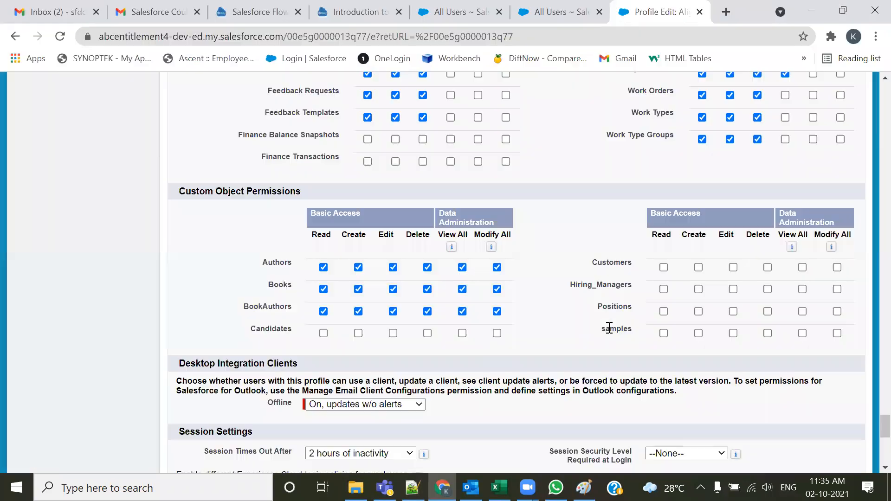
click(836, 289)
click(699, 289)
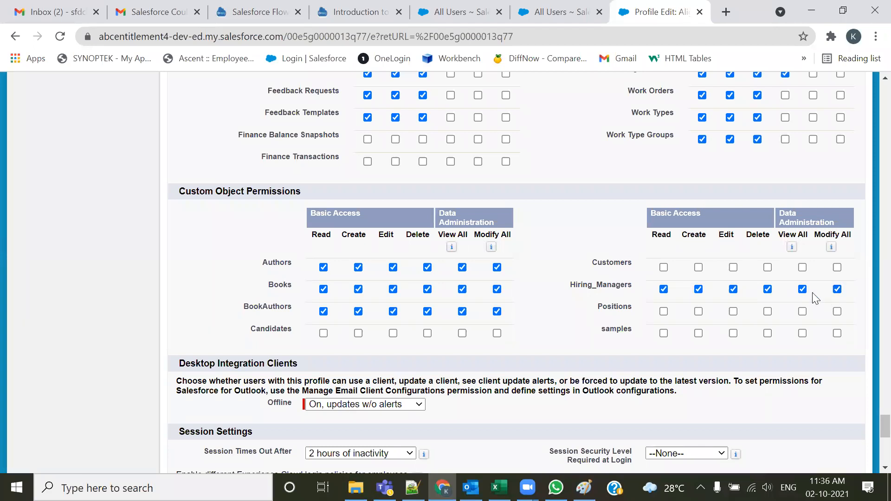
Following the notes, grant the Candidates custom object Read permission on the profile
drag(568, 285, 633, 286)
key(alt+Tab)
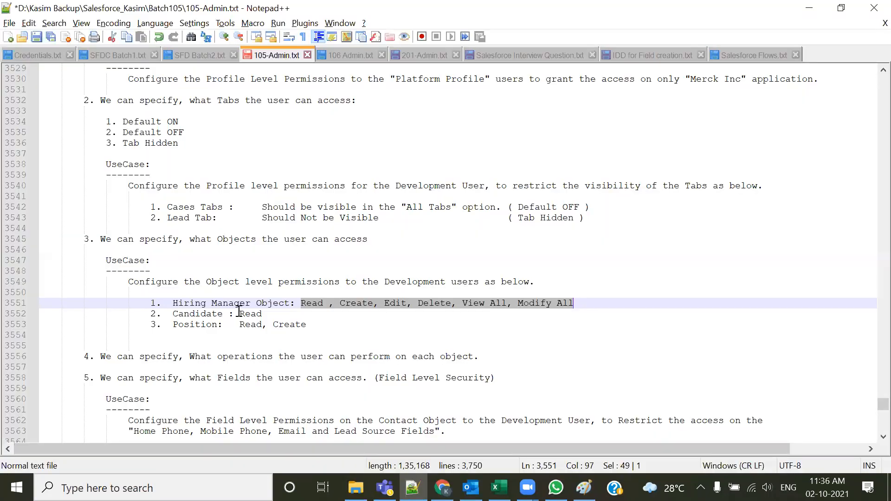
drag(176, 314, 279, 315)
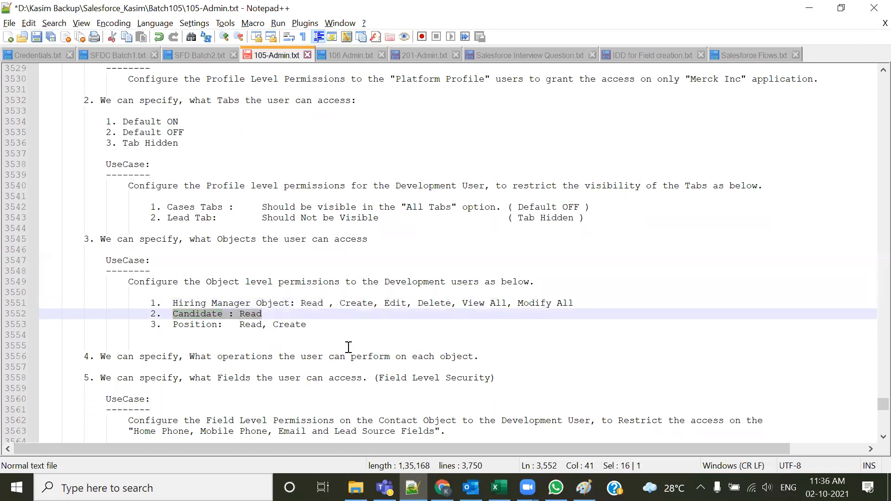
key(alt+Tab)
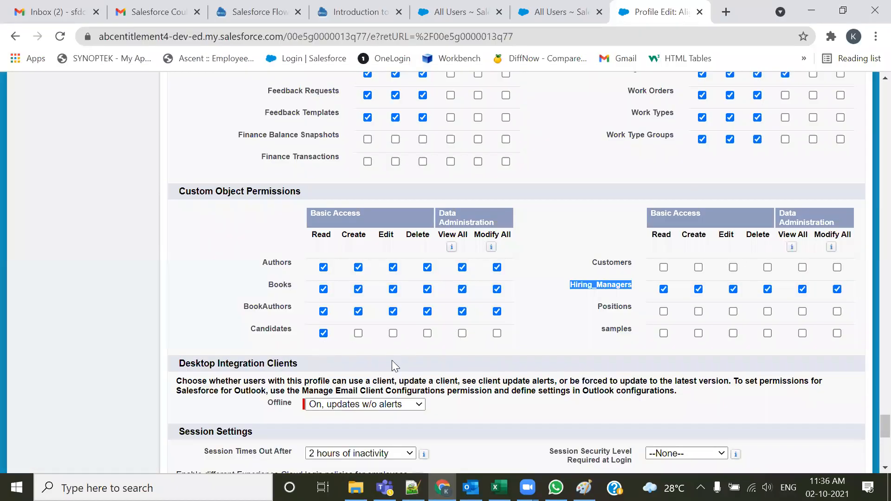
Following the notes, grant the Positions custom object Read and Create permissions
key(alt+Tab)
drag(171, 325, 313, 328)
key(alt+Tab)
click(698, 312)
click(652, 333)
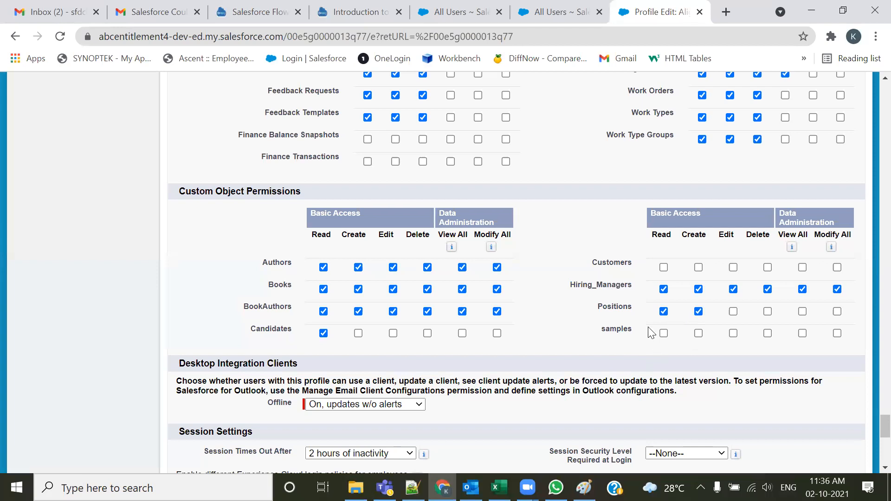
Save the Align Standard User profile edits
scroll(649, 332, up, 20)
drag(870, 351, 872, 89)
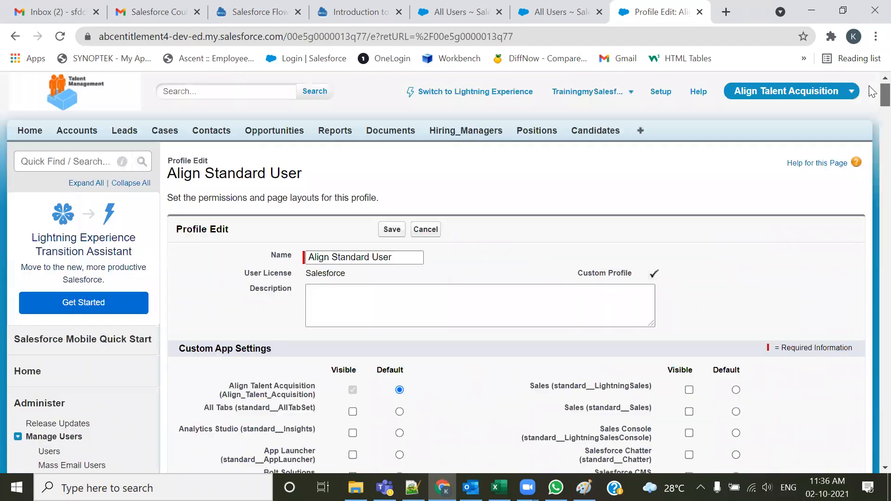
click(392, 229)
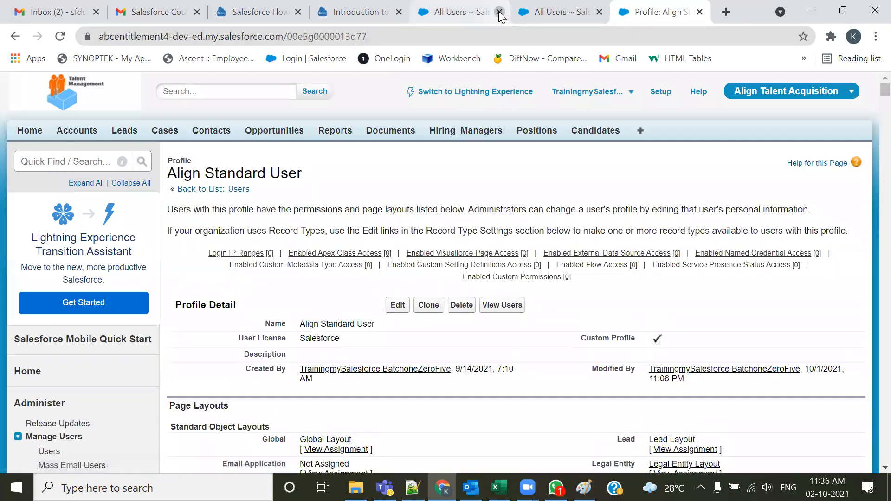
In the Development user session, add the Candidates, Hiring_Managers and Positions tabs to Align Talent Acquisition in Customize My Tabs and save
click(499, 12)
click(461, 5)
click(234, 392)
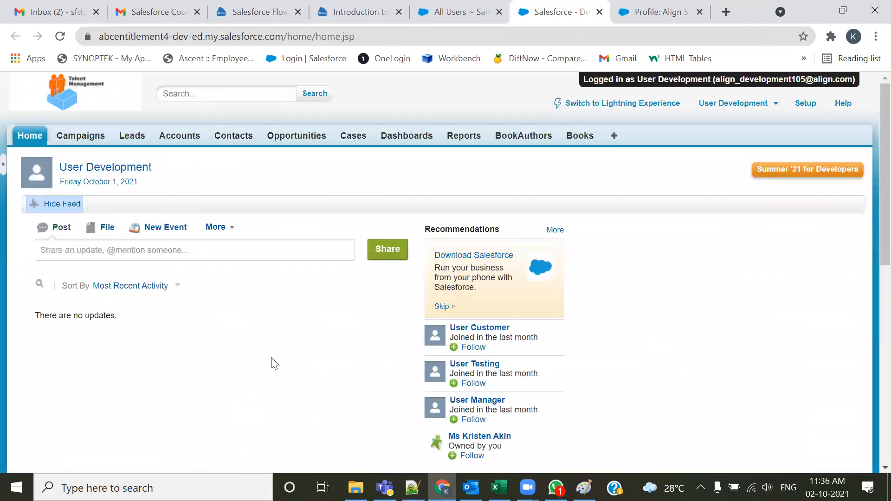
click(615, 136)
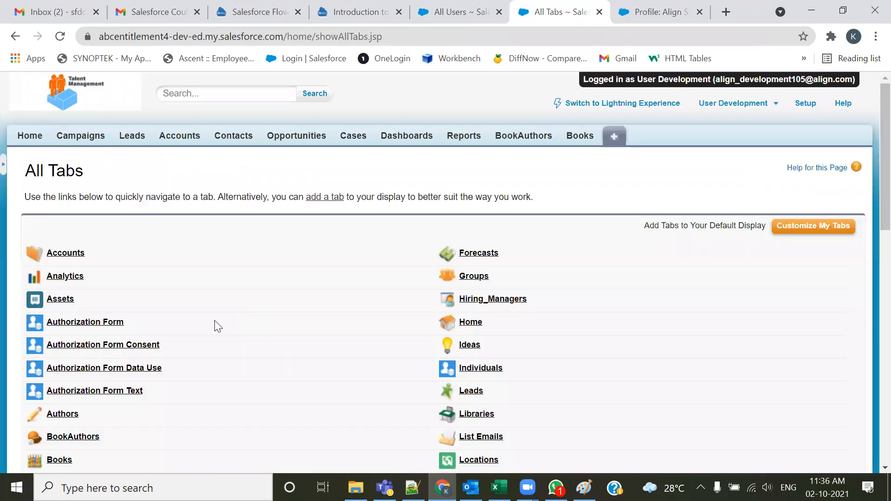
click(788, 239)
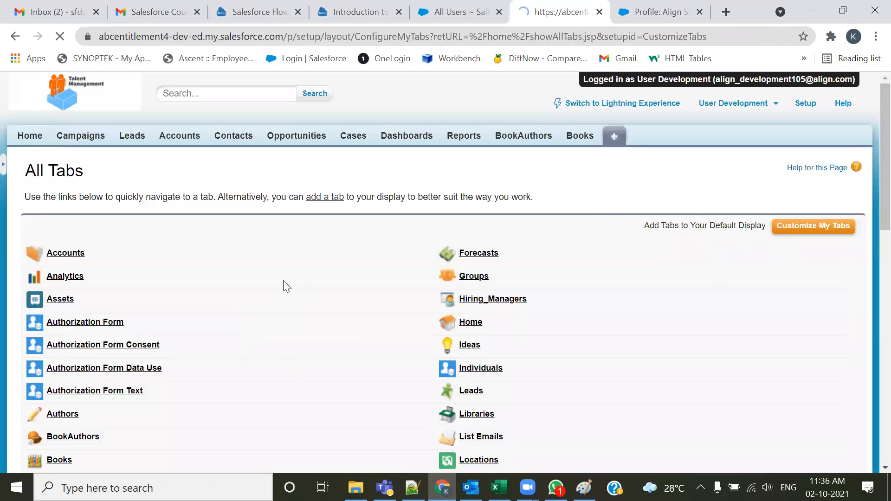
click(203, 362)
scroll(223, 347, down, 2)
scroll(225, 353, down, 5)
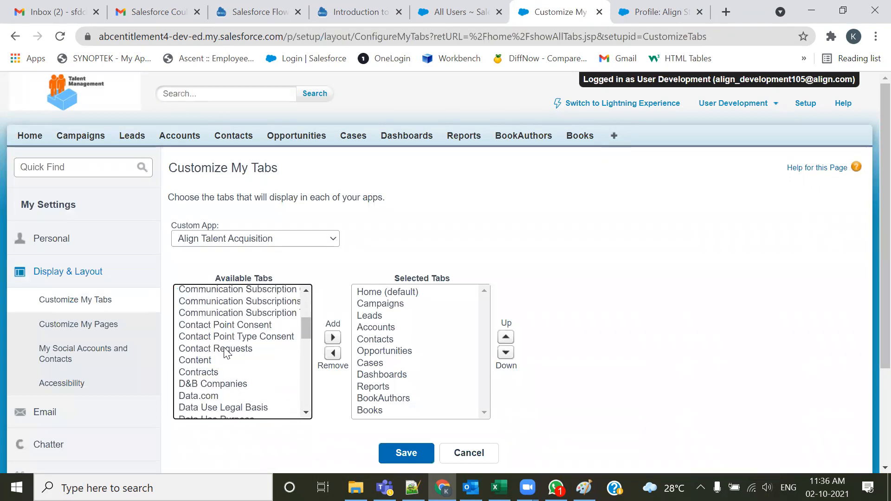
scroll(227, 353, down, 1)
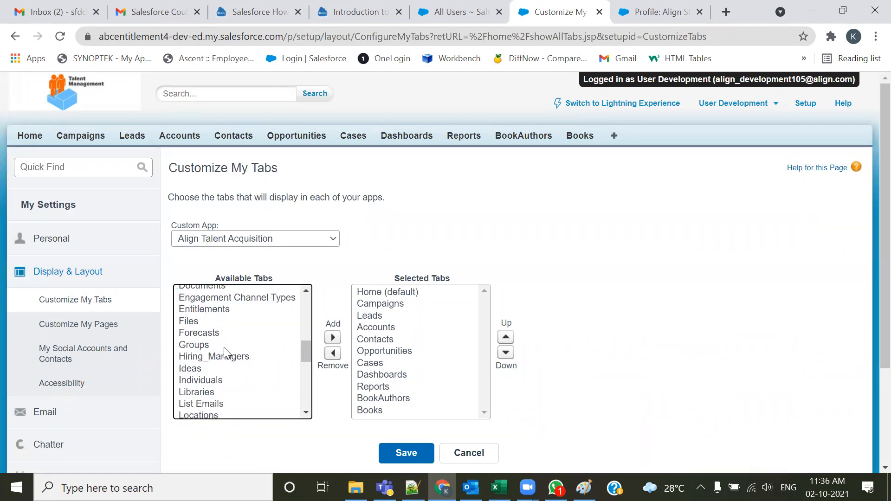
click(220, 357)
scroll(220, 360, down, 2)
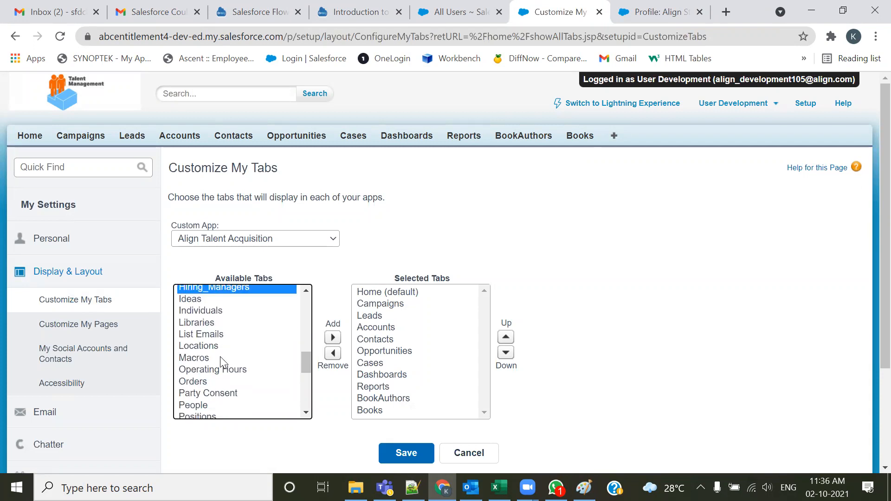
scroll(204, 390, down, 2)
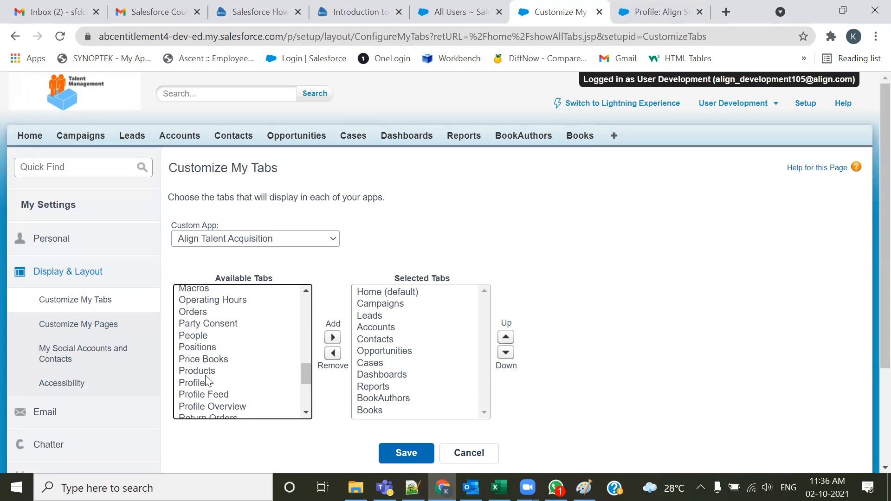
click(207, 347)
click(333, 337)
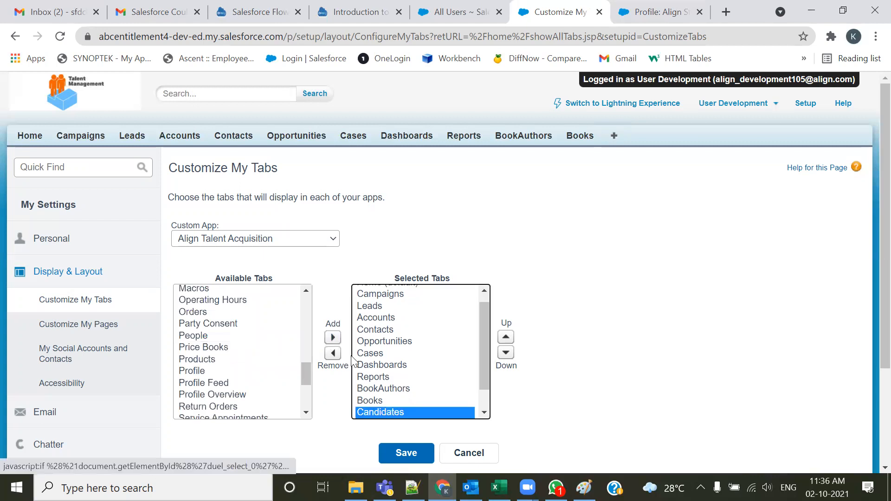
scroll(526, 345, down, 3)
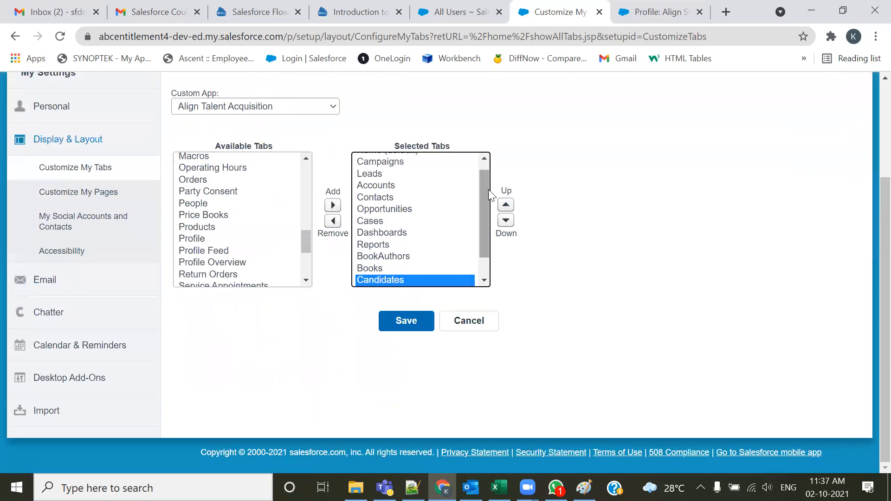
drag(488, 189, 485, 252)
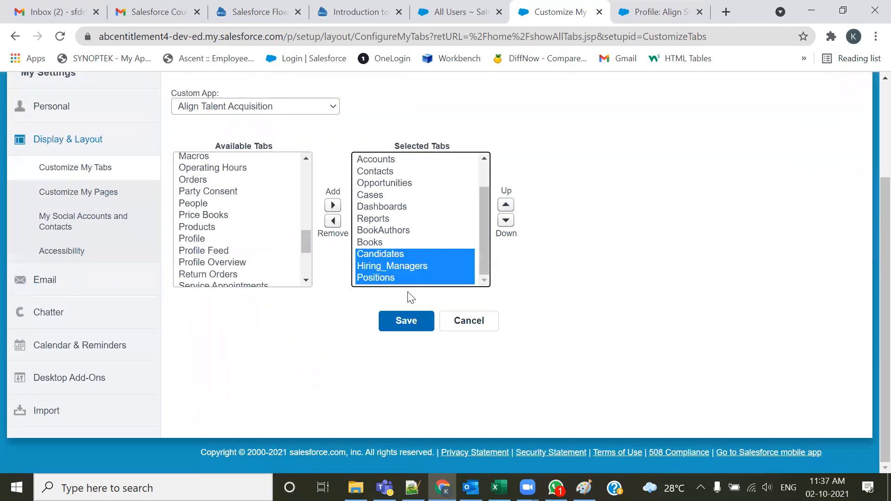
click(397, 323)
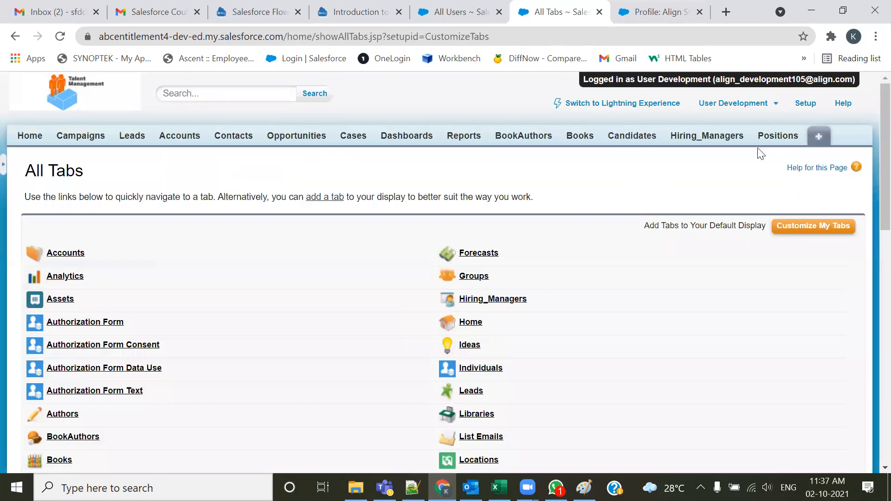
Start a new Hiring_Manager record and enter the hiring manager's full name
click(700, 139)
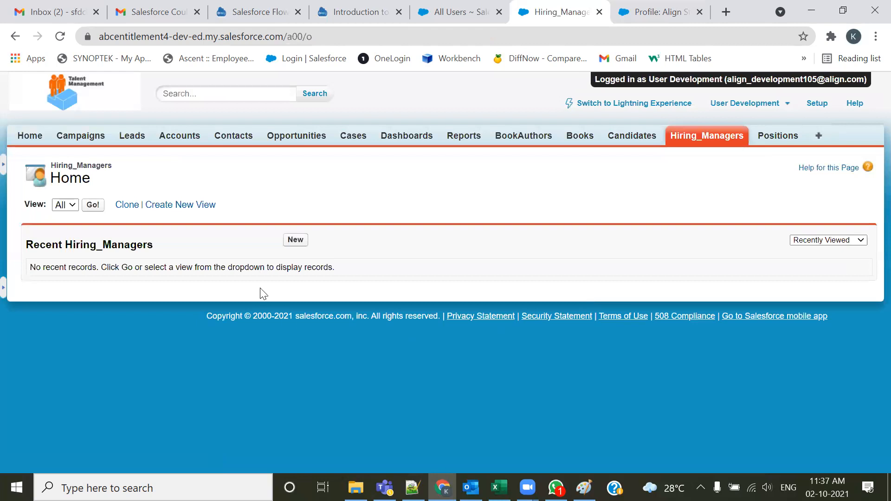
click(296, 241)
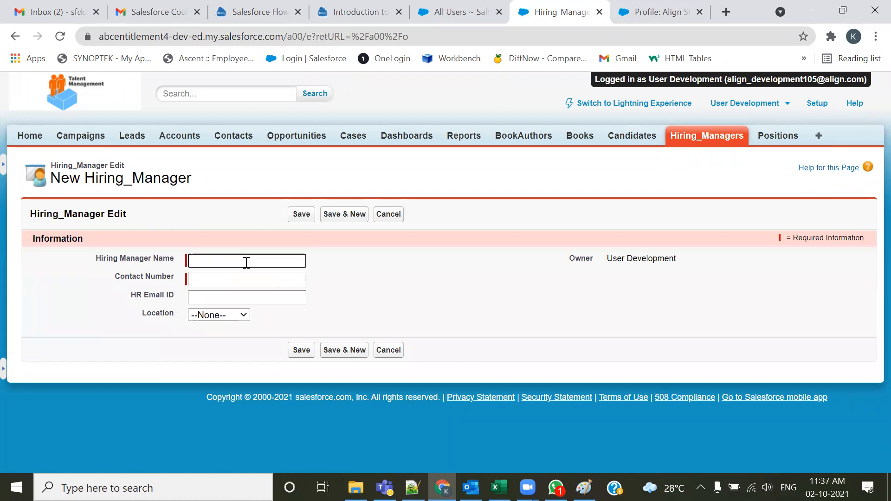
text(Deve)
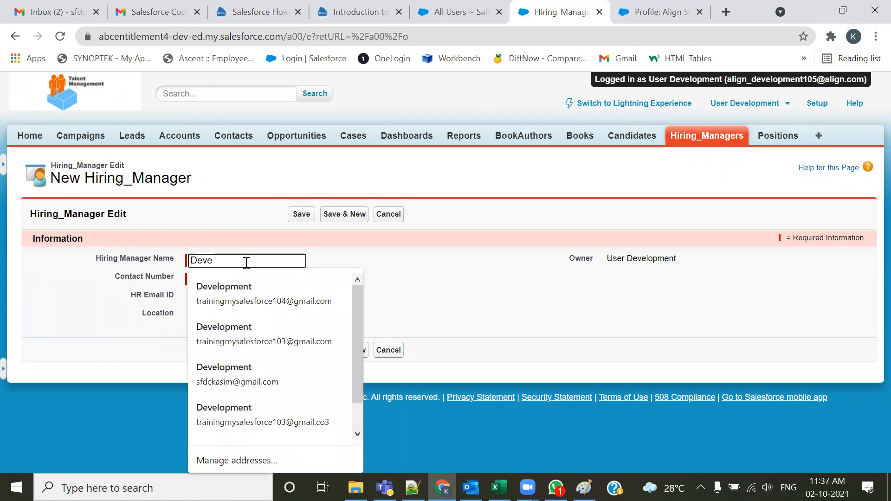
key(Down)
key(BackSpace)
key(BackSpace)
key(BackSpace)
key(BackSpace)
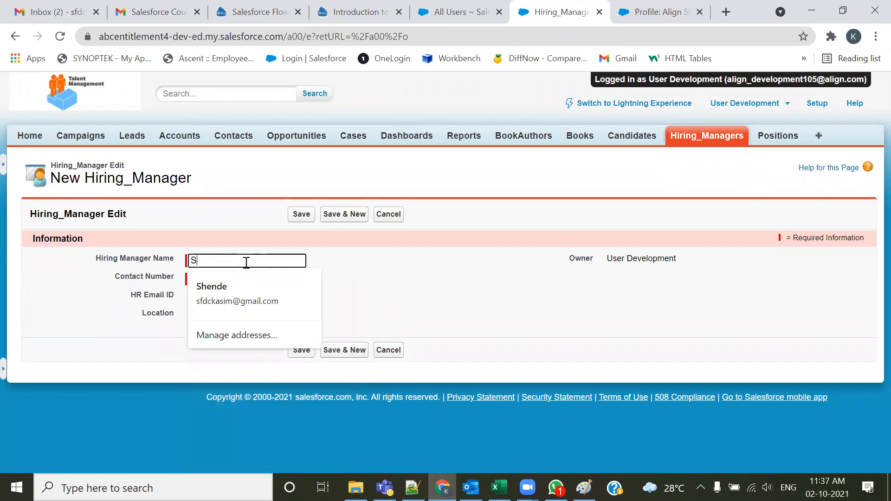
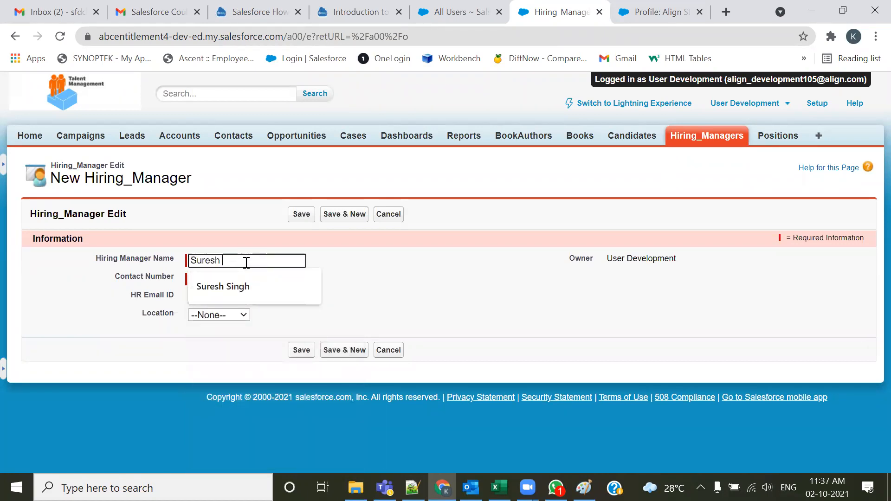
key(Tab)
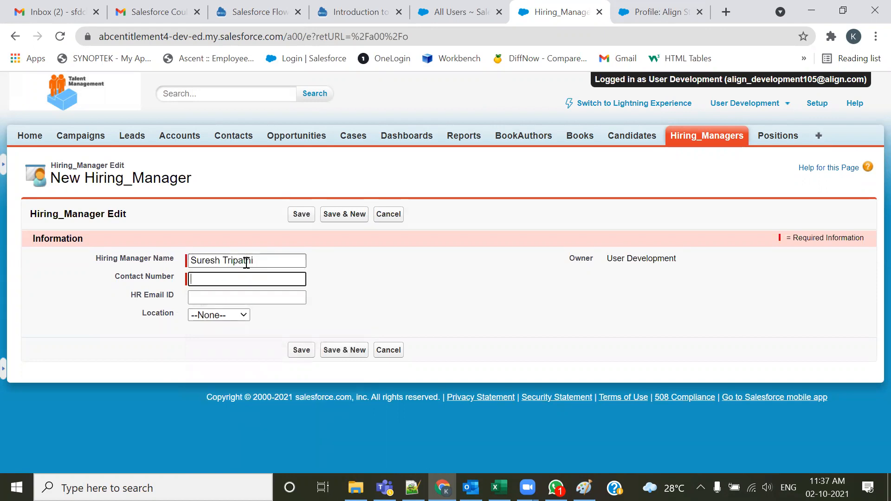
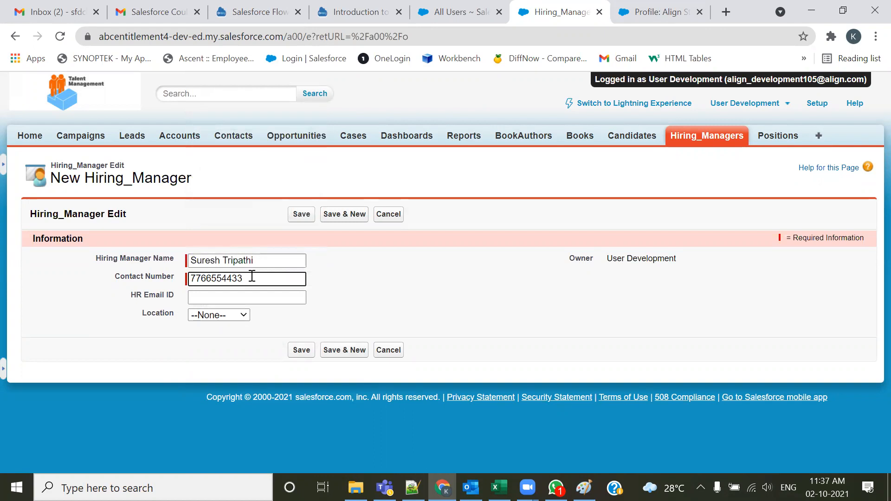
Fill in the contact number and HR e-mail ID, choose Nagpur as location, and save the record
click(243, 298)
text(suresh@test.com)
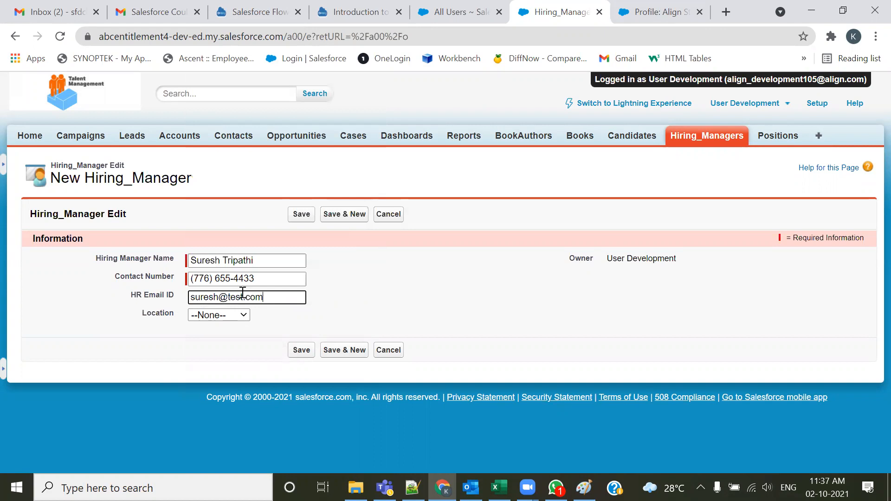
key(Tab)
key(Down)
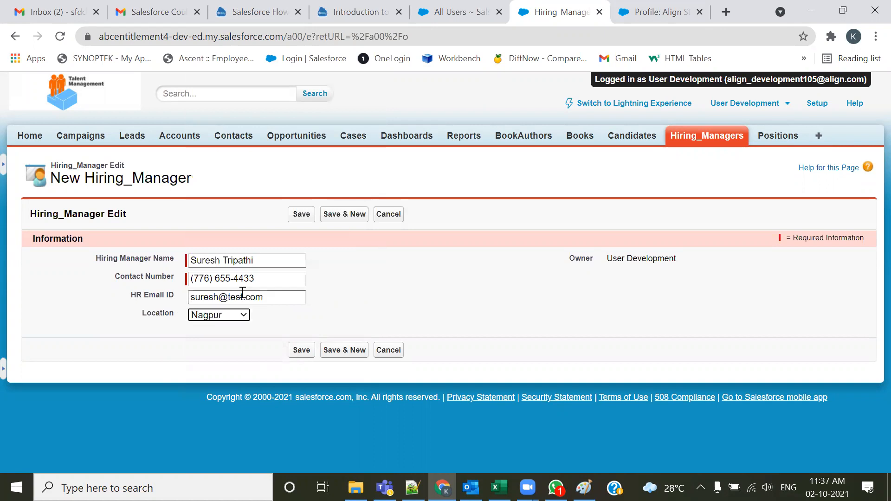
click(299, 355)
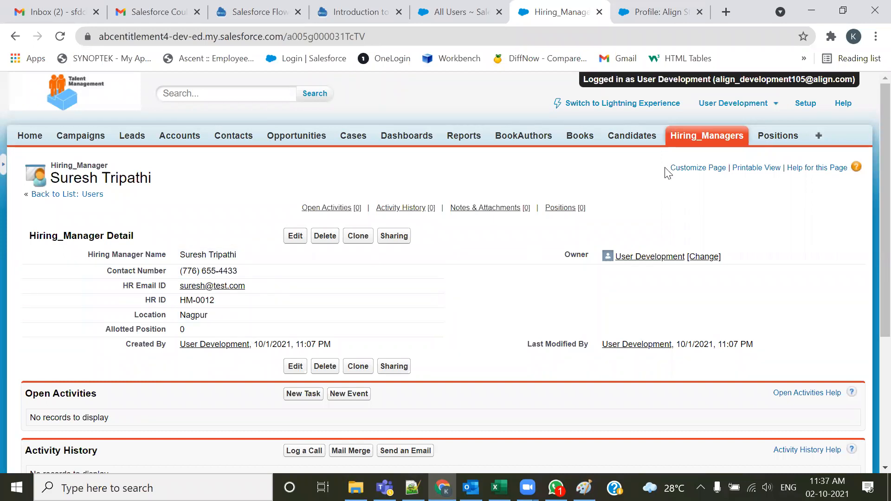
Open the new hiring manager from the All list view, open and cancel its edit, then delete the record
click(707, 135)
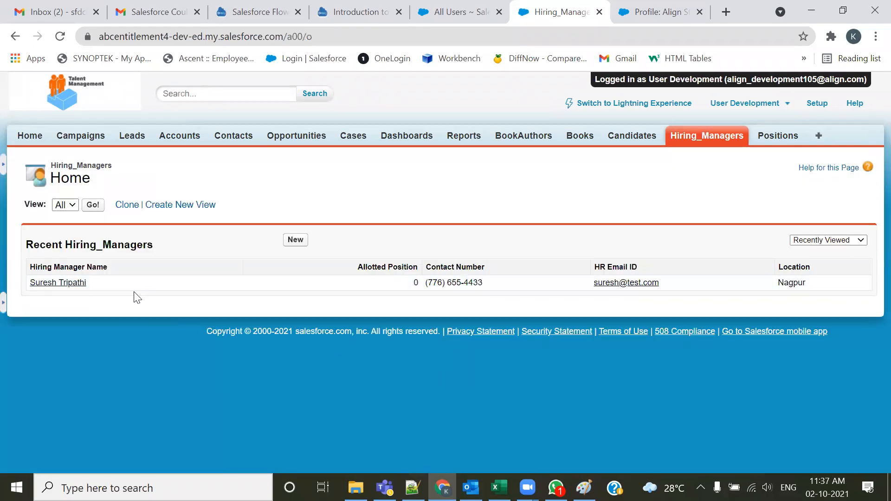
click(93, 205)
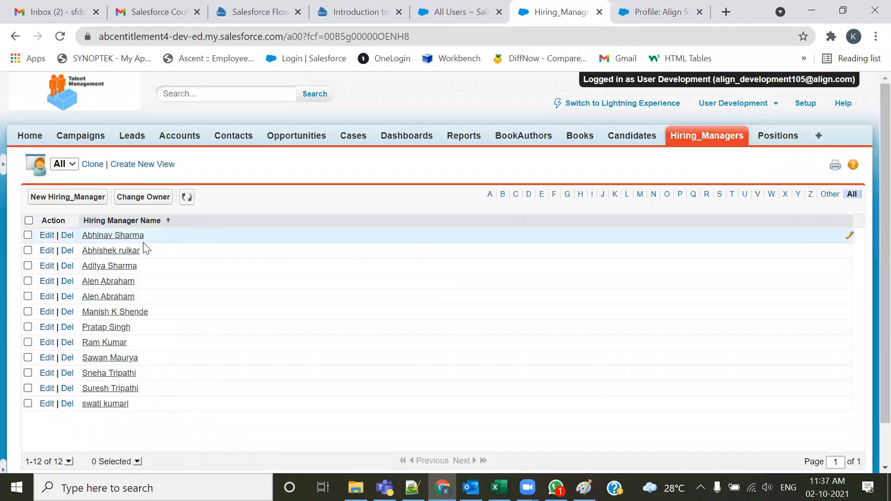
click(110, 390)
click(295, 236)
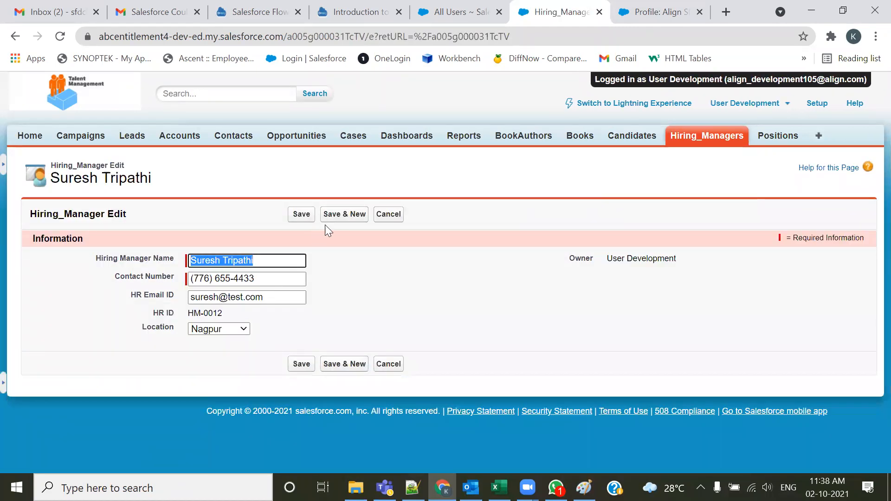
click(389, 215)
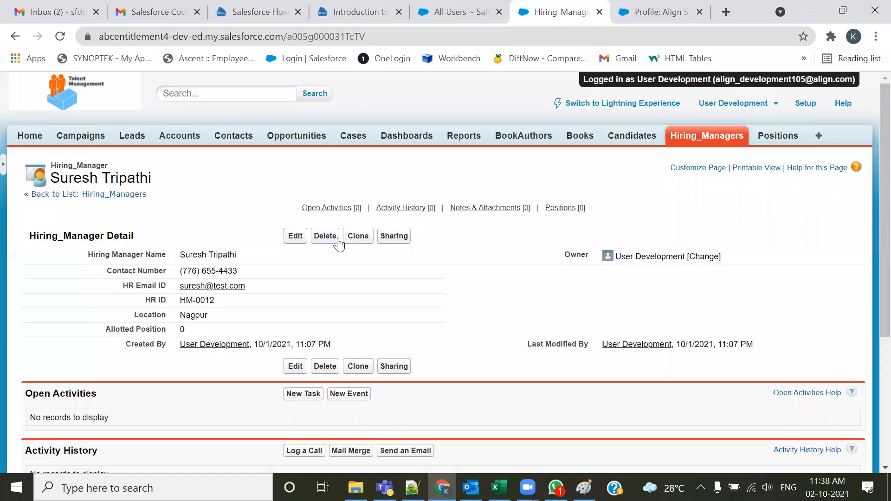
click(338, 241)
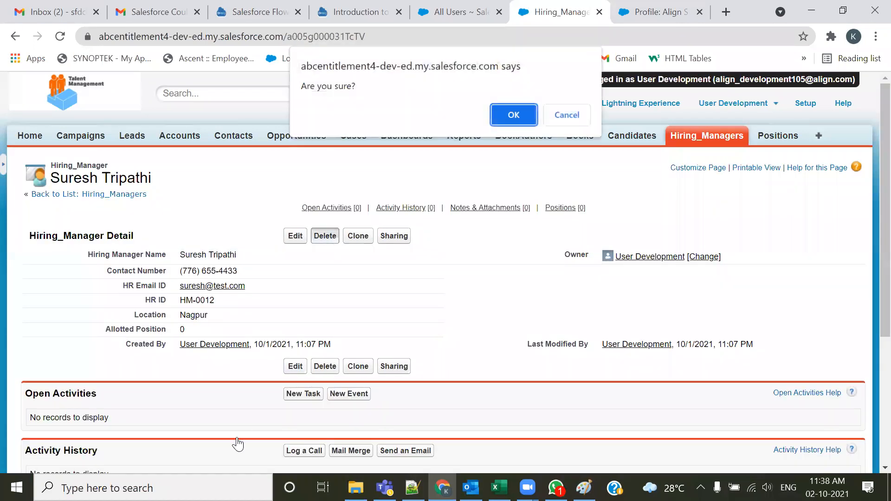
click(508, 115)
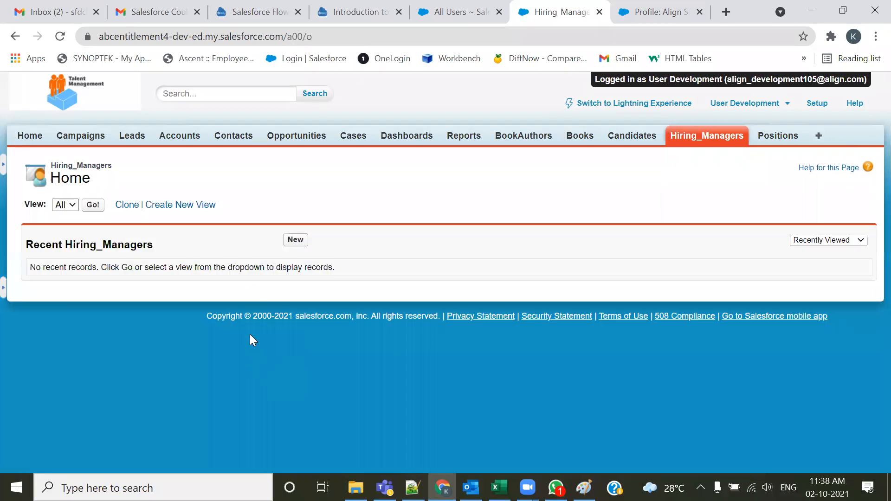
Restore the deleted hiring manager record from the Recycle Bin
click(3, 165)
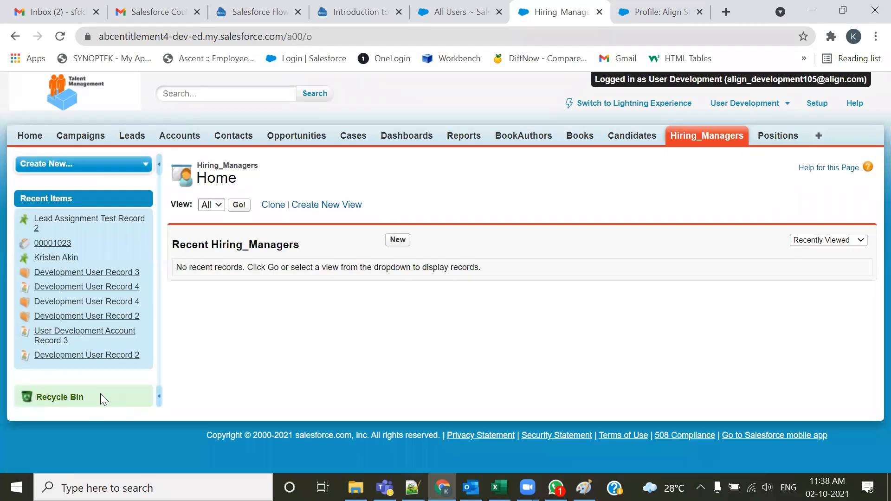
click(64, 402)
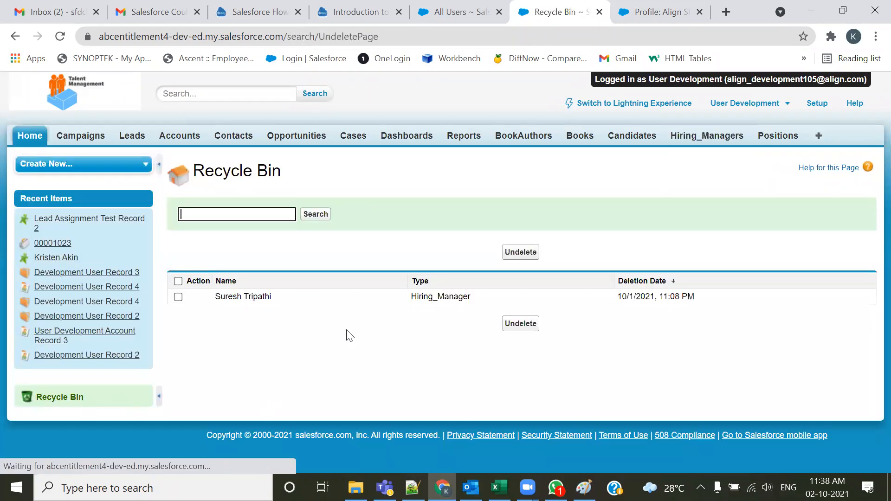
click(178, 297)
click(521, 252)
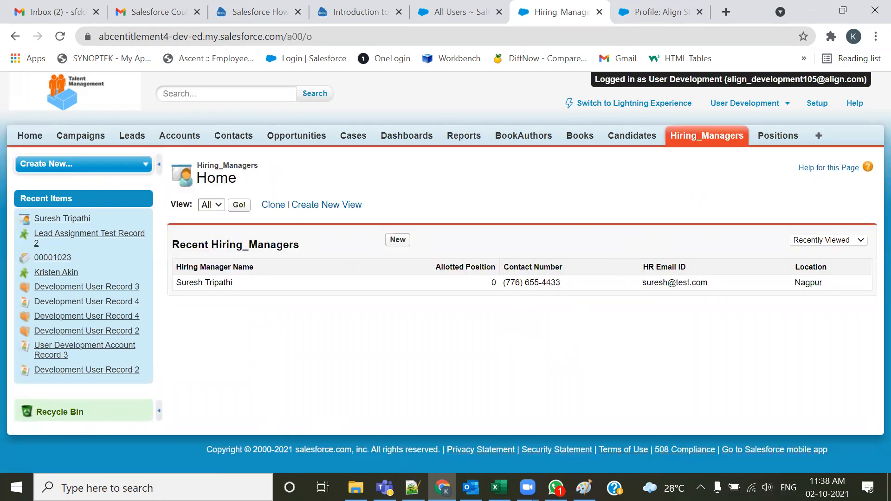
Check the object permission notes, then open the first candidate record from the All Candidates list view
key(alt+Tab)
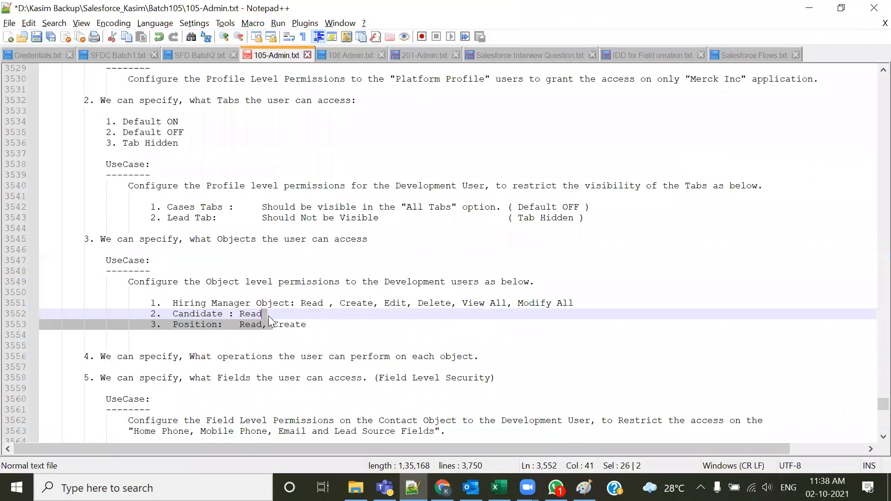
click(271, 316)
key(alt+Tab)
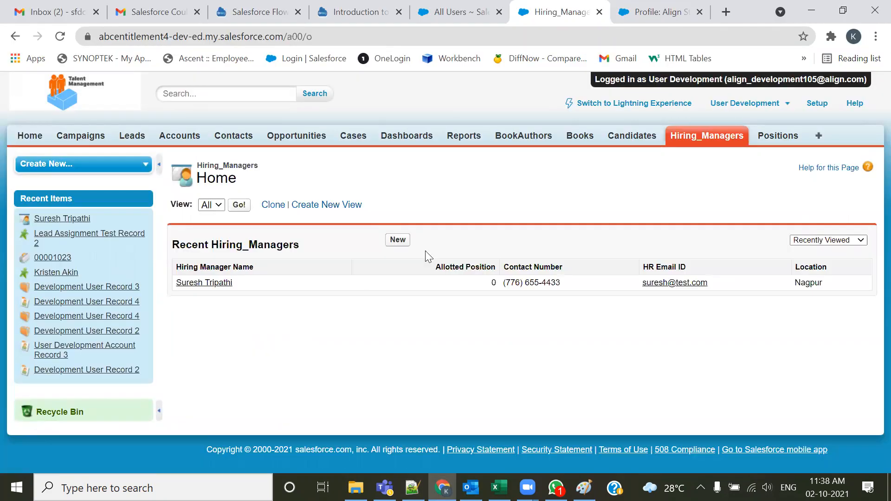
click(634, 138)
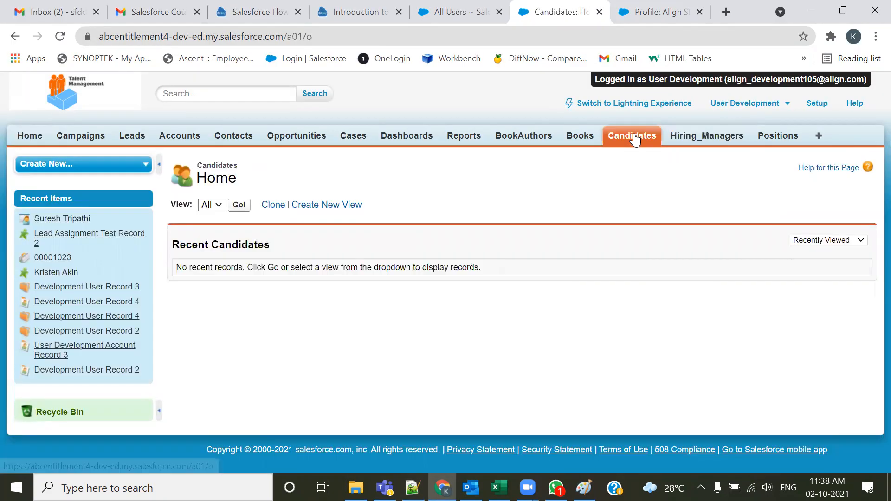
click(244, 207)
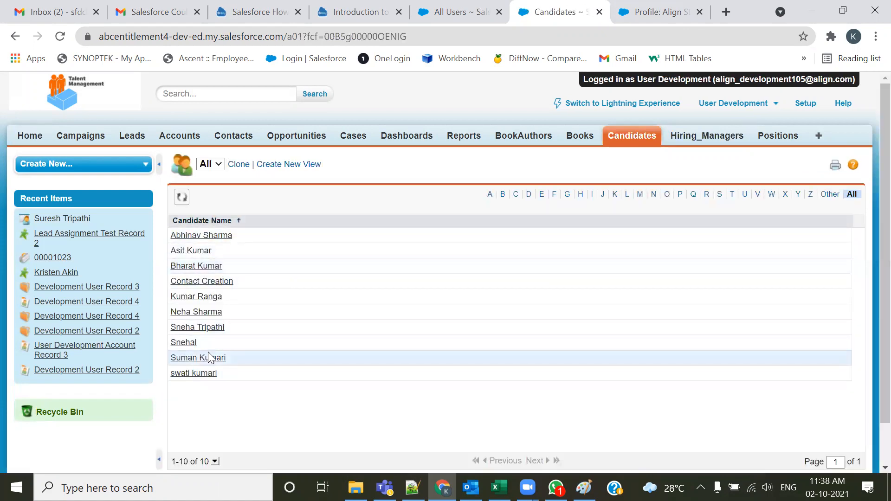
click(221, 235)
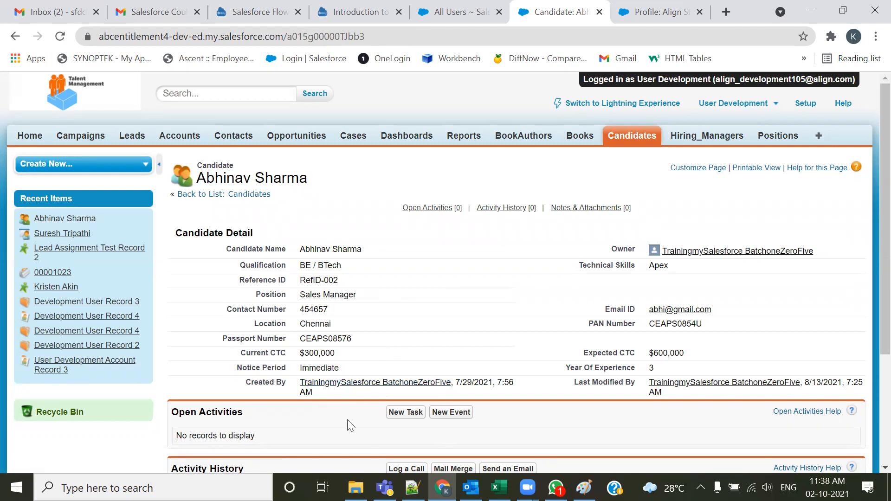
Start a new Position record to test create access, then cancel it
key(alt+Tab)
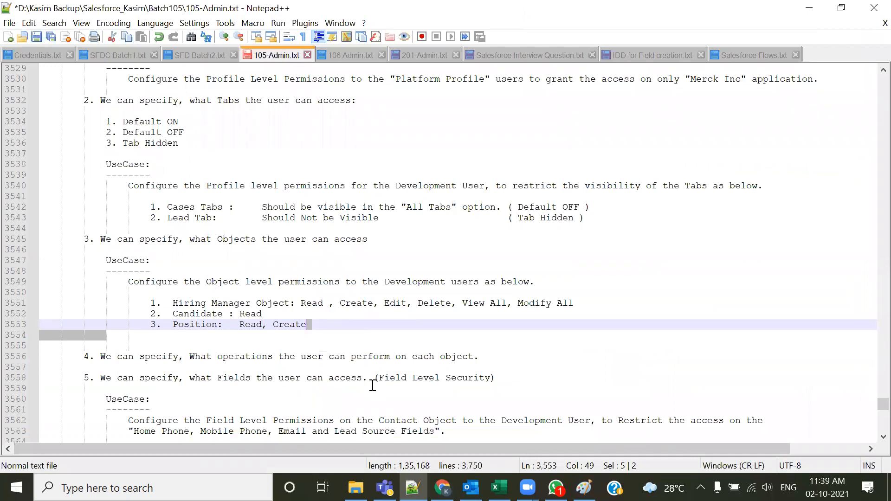
key(alt+Tab)
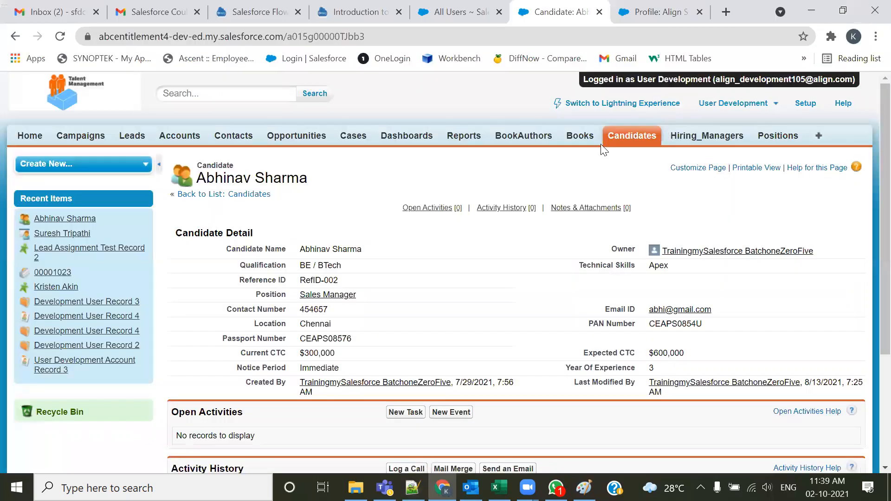
click(762, 139)
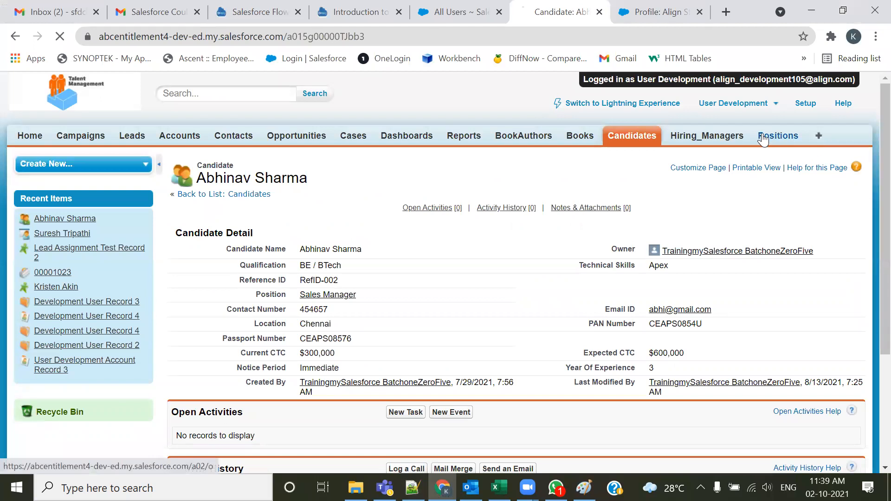
click(398, 240)
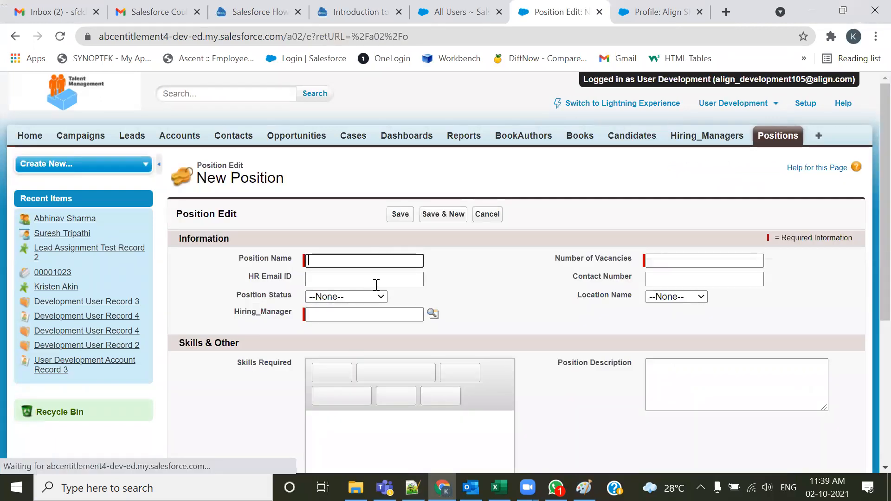
click(487, 214)
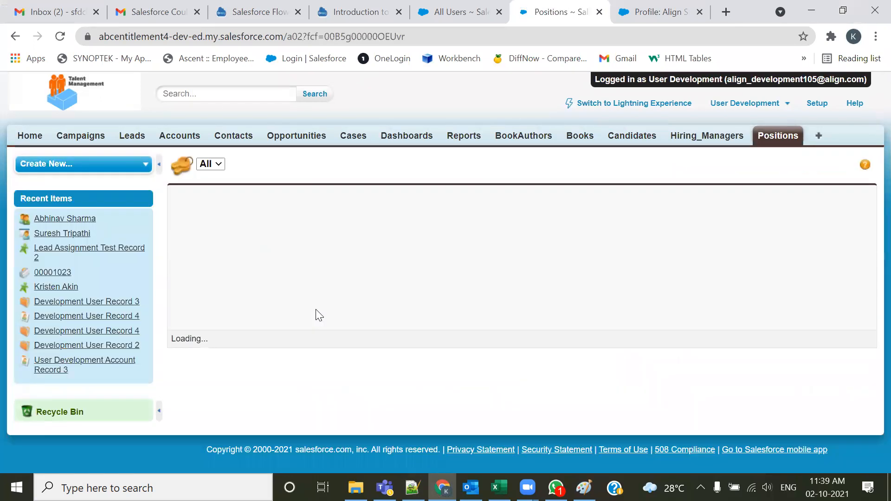
Open the Mainframe Engineer2 position, start cloning it, and cancel the clone
click(226, 271)
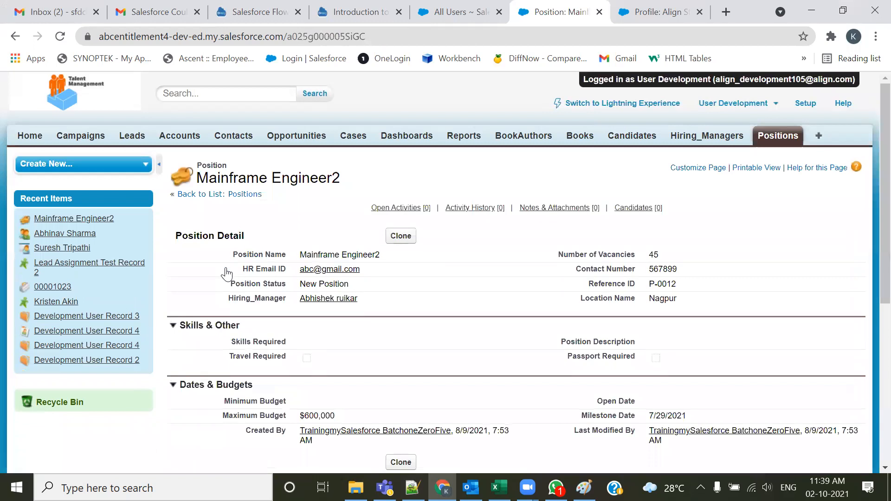
click(407, 243)
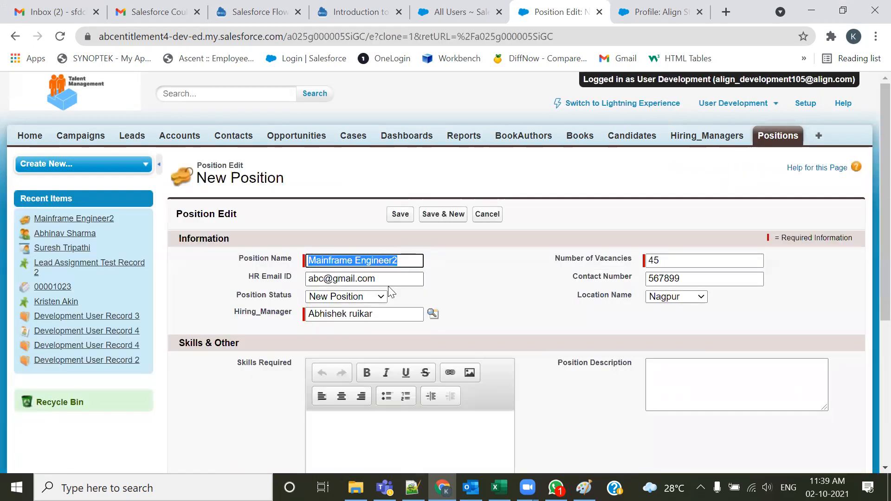
click(495, 217)
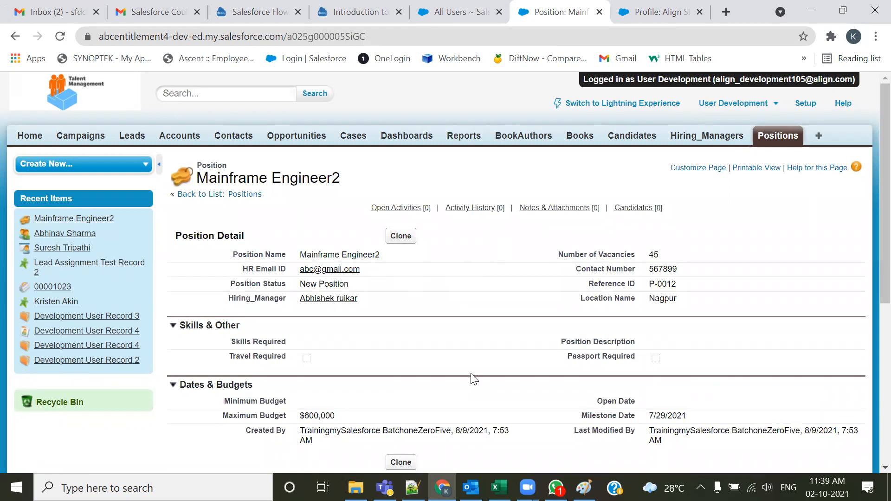
Log out of the Development user session and return to the Align Standard User profile page
key(alt+Tab)
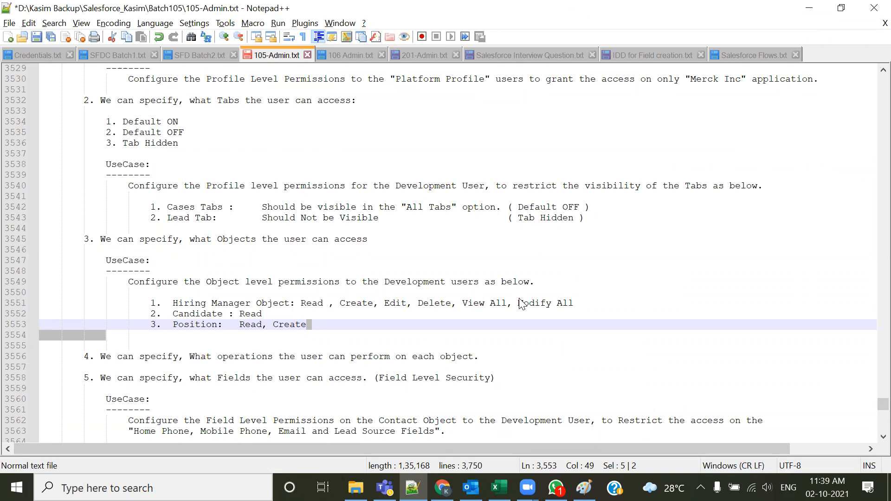
key(alt+Tab)
click(718, 106)
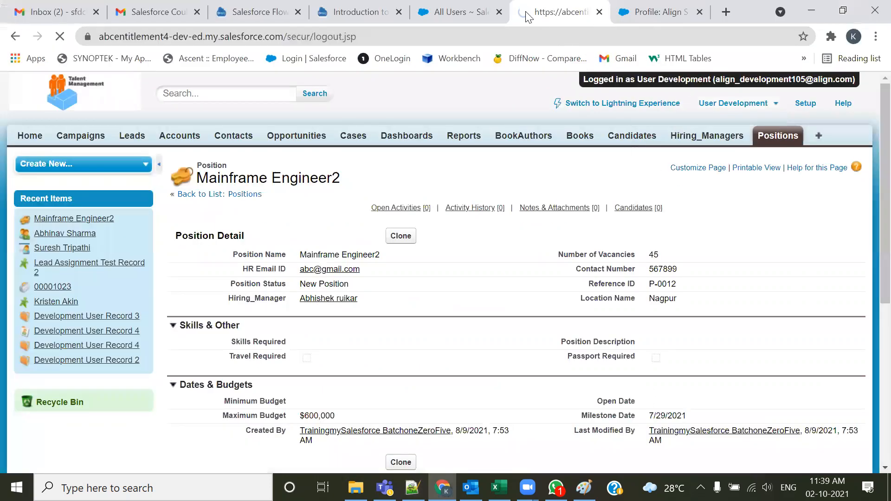
click(499, 13)
click(522, 11)
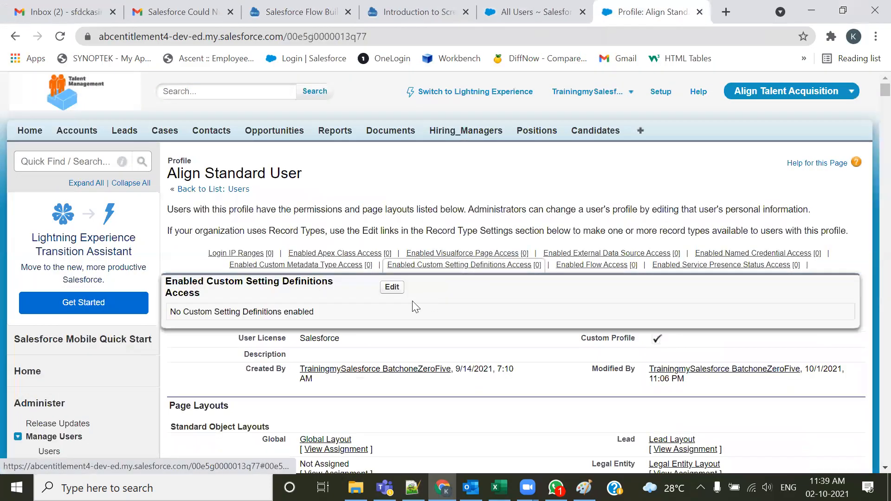
Open the Align Standard User profile for editing and review its Custom Object Permissions for Candidates, Hiring_Managers and Positions
click(397, 306)
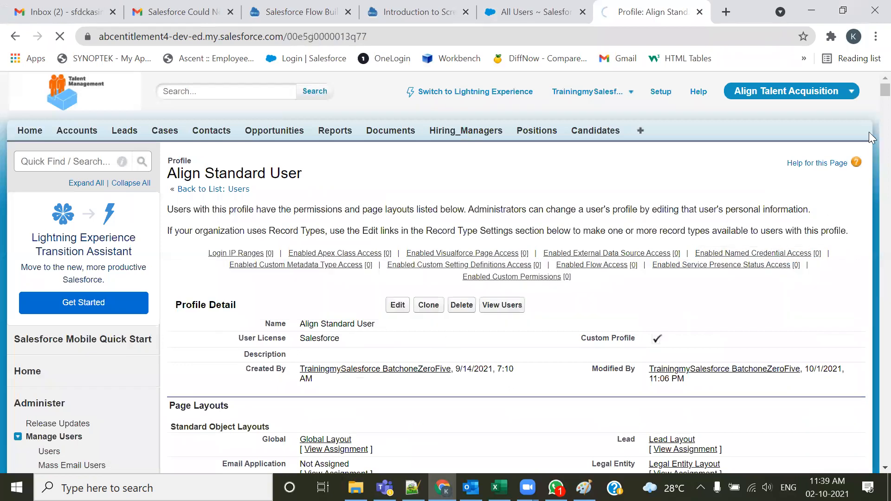
drag(871, 96, 870, 354)
triple_click(169, 122)
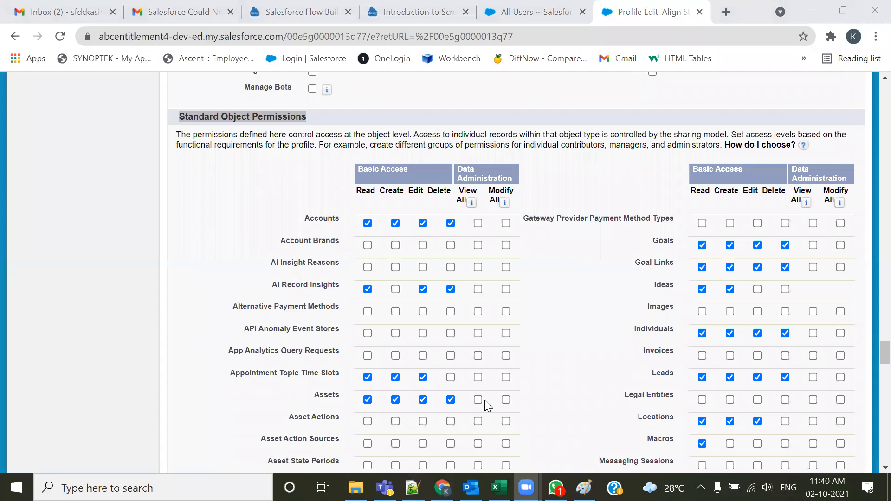
click(473, 93)
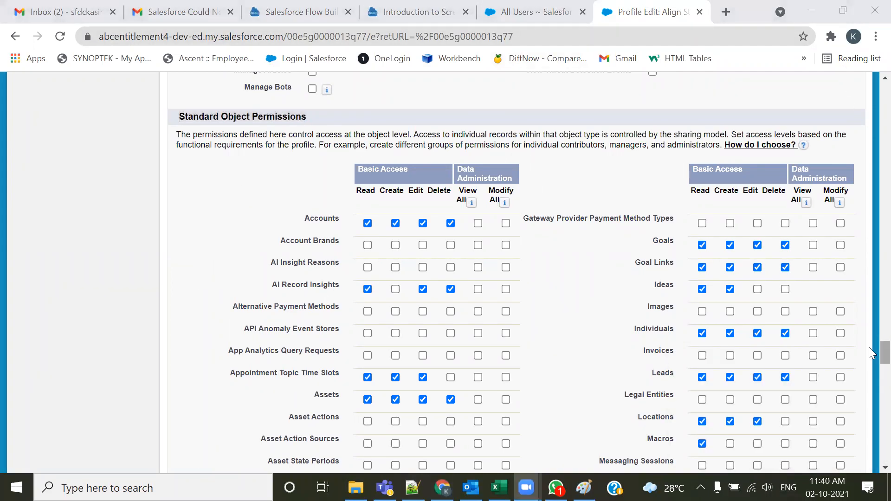
scroll(872, 355, down, 7)
scroll(871, 378, down, 20)
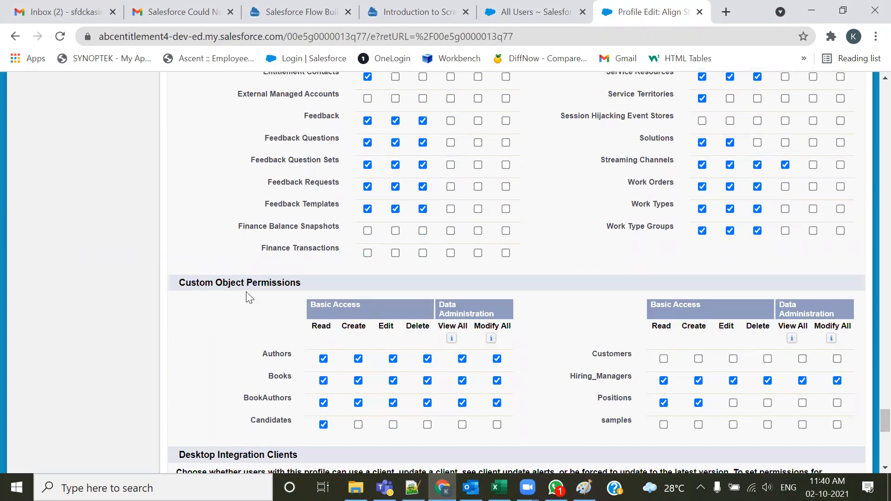
scroll(302, 357, down, 2)
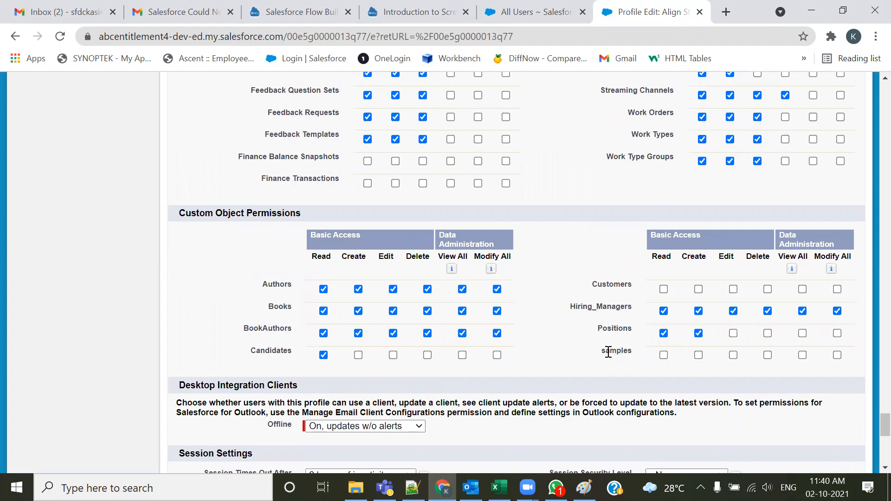
drag(634, 283, 592, 285)
drag(636, 353, 592, 349)
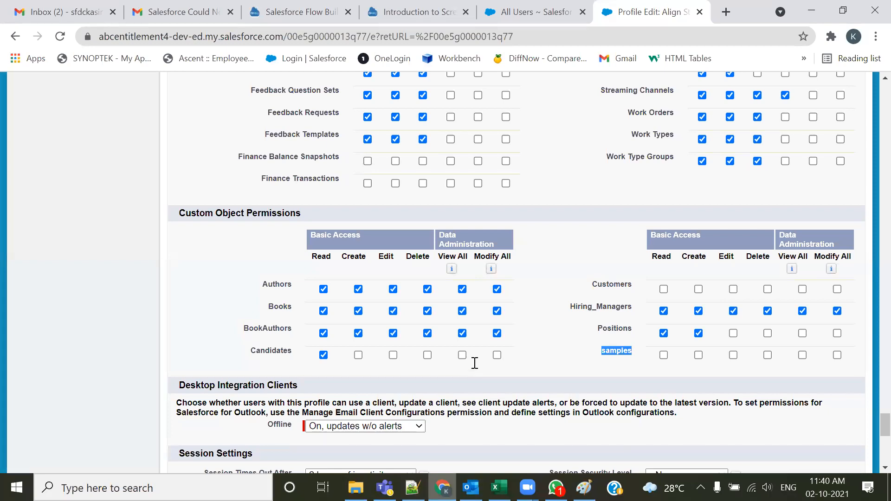
Consult the field level security notes, then save the profile edit page
key(alt+Tab)
drag(218, 218, 402, 218)
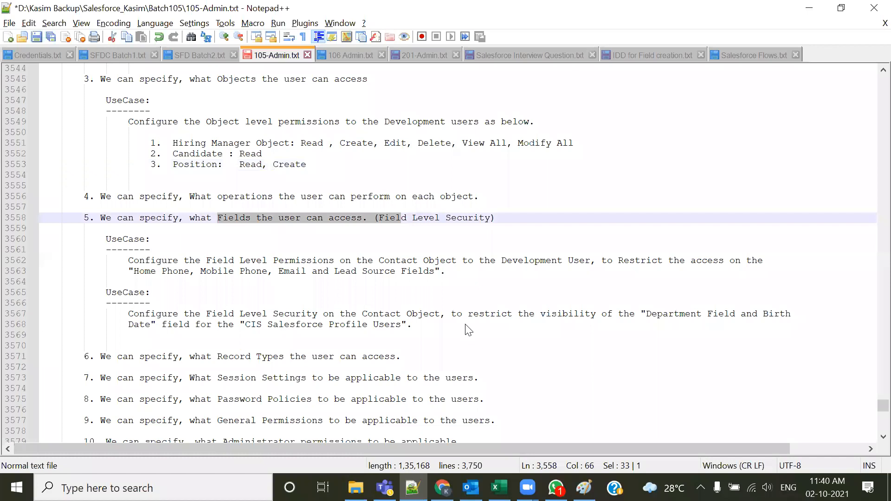
key(alt+Tab)
scroll(706, 441, down, 6)
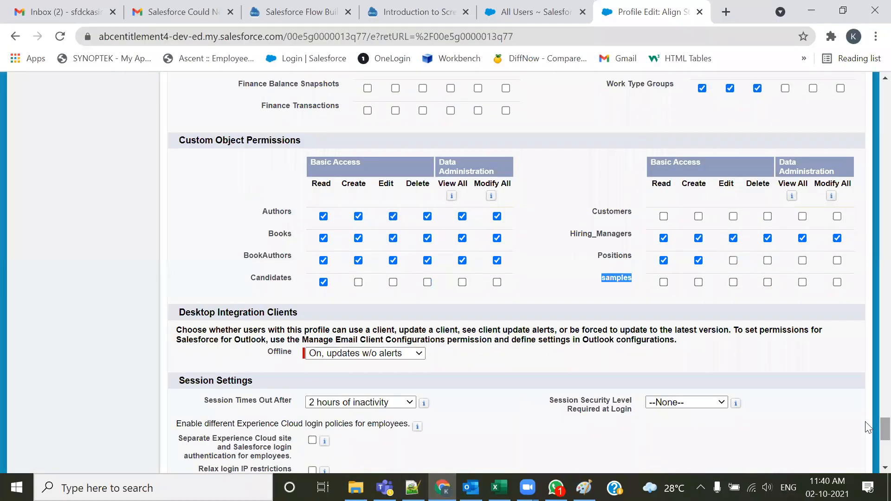
scroll(706, 441, down, 7)
click(393, 405)
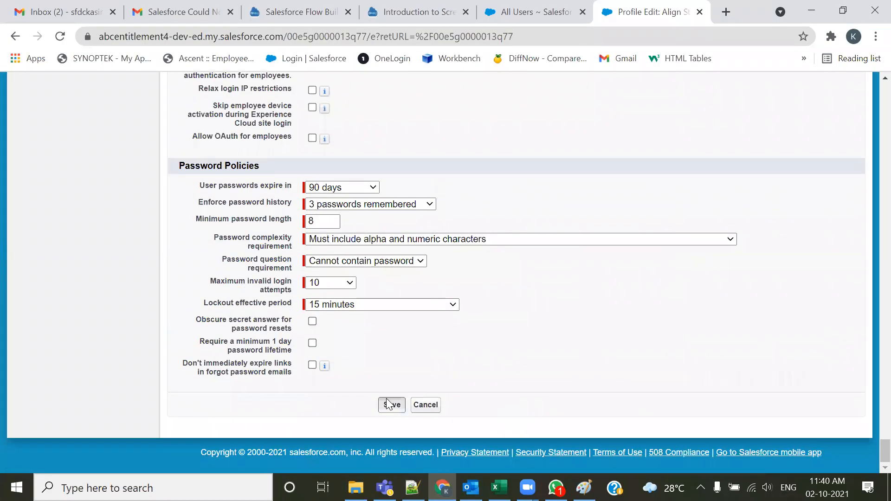
Switch to the administrator session and start a new Position record from the Positions tab
click(549, 6)
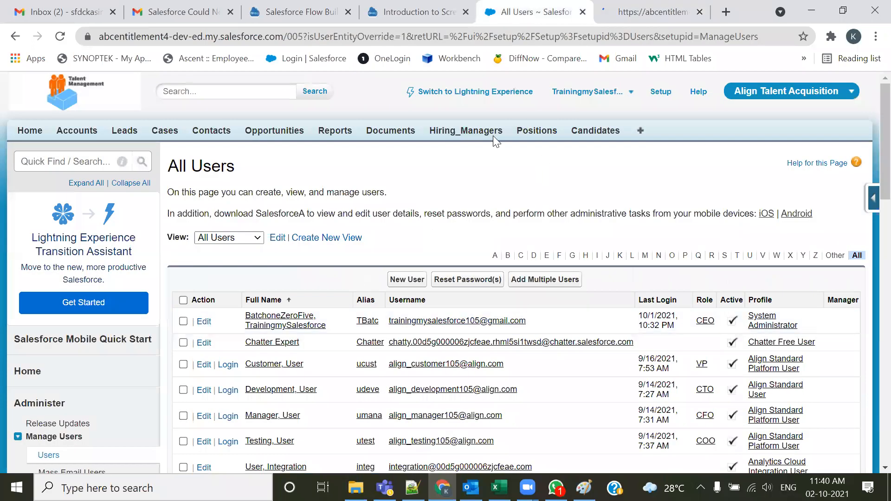
click(475, 134)
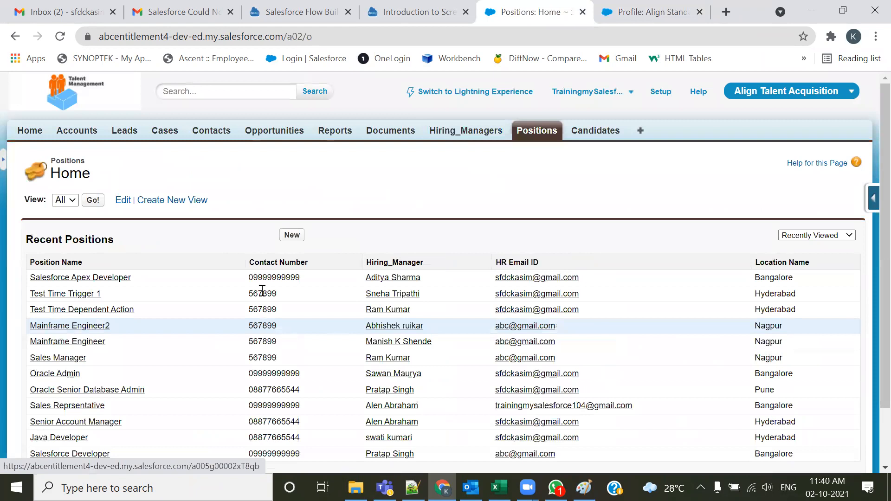
click(293, 235)
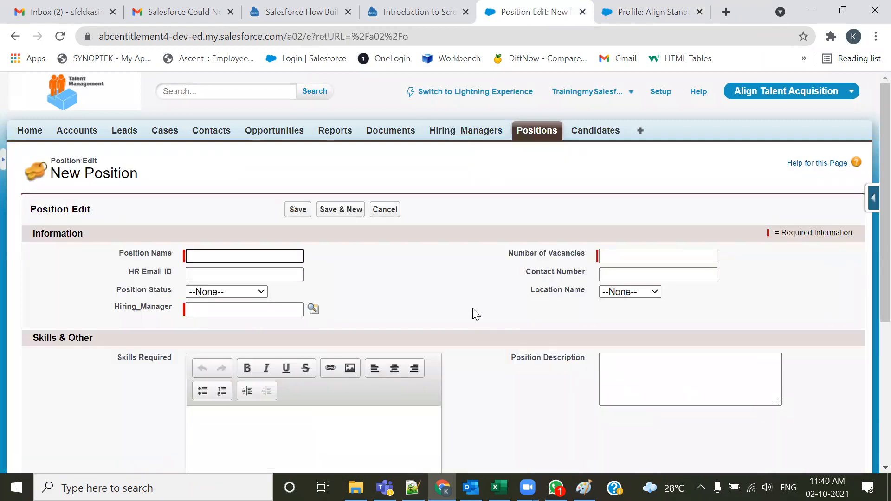
scroll(473, 312, down, 3)
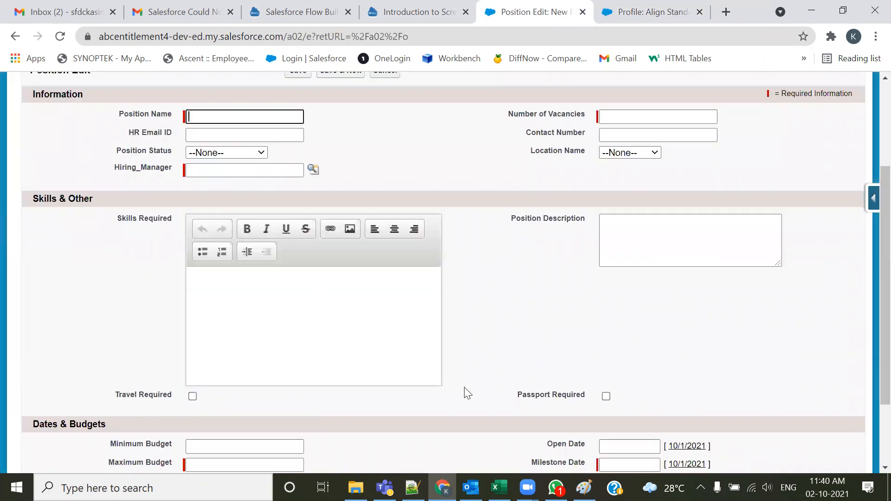
Review the field level security use cases in the notes file
key(alt+Tab)
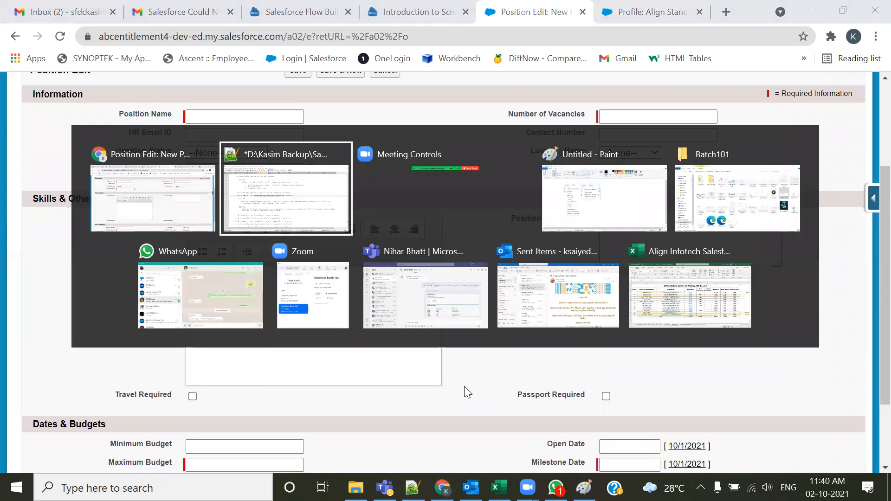
click(389, 245)
drag(375, 218, 529, 219)
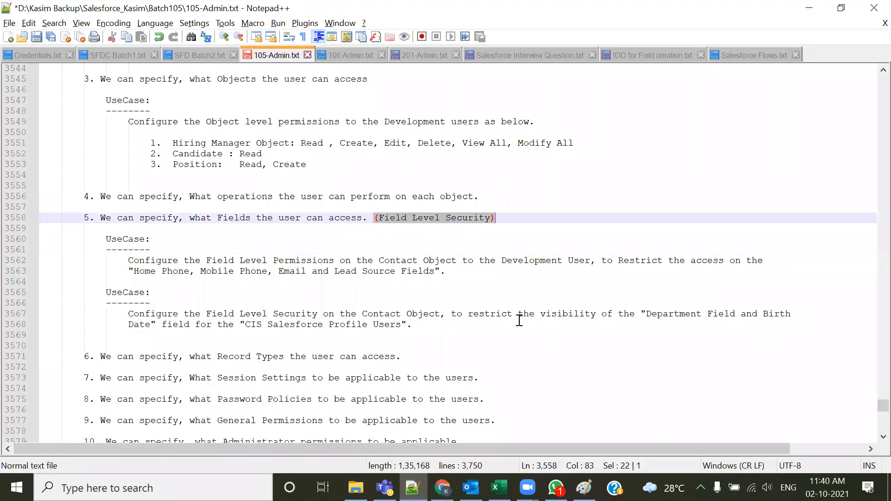
scroll(356, 330, down, 1)
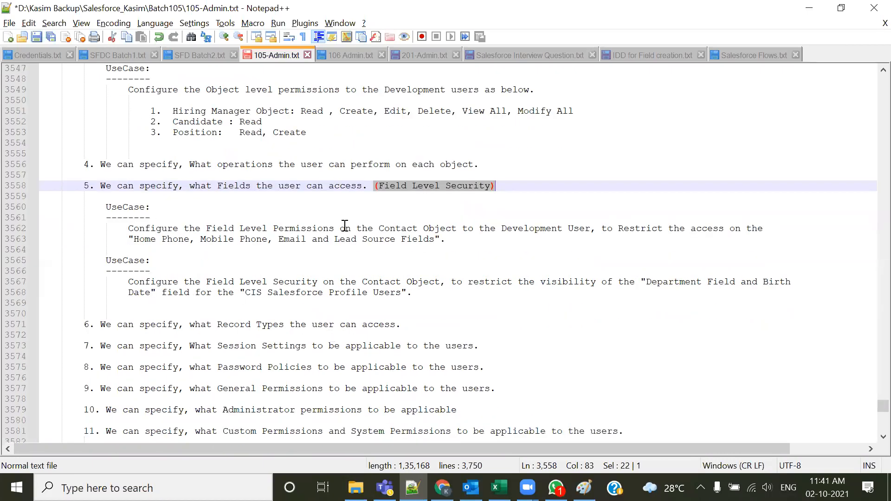
Highlight the Contact object field-level security use case in the notes file and return to the profile page
drag(378, 229, 451, 229)
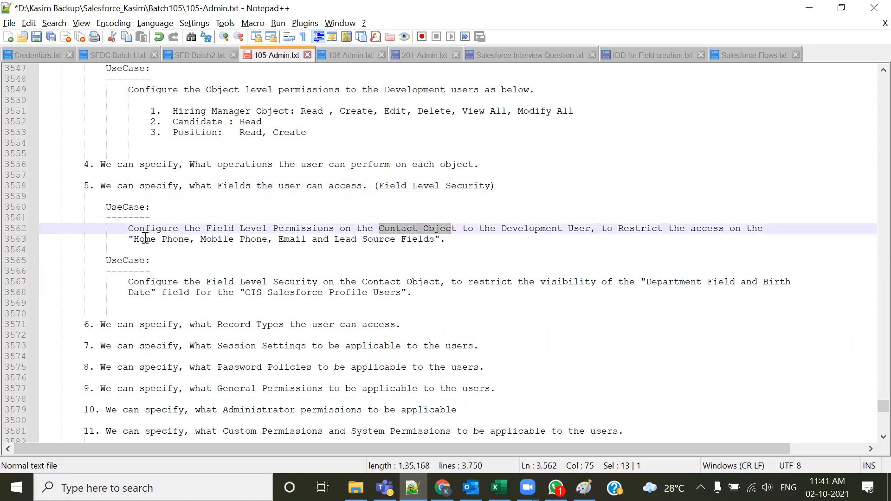
drag(126, 241, 432, 246)
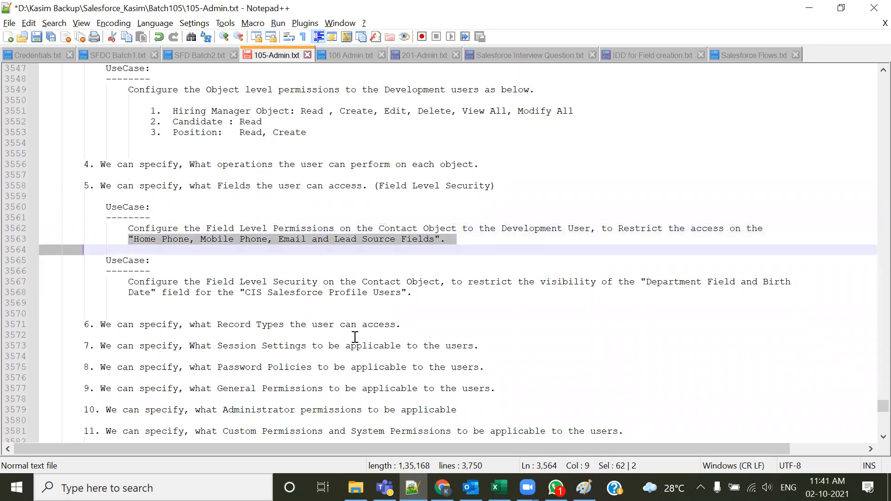
key(alt+Tab)
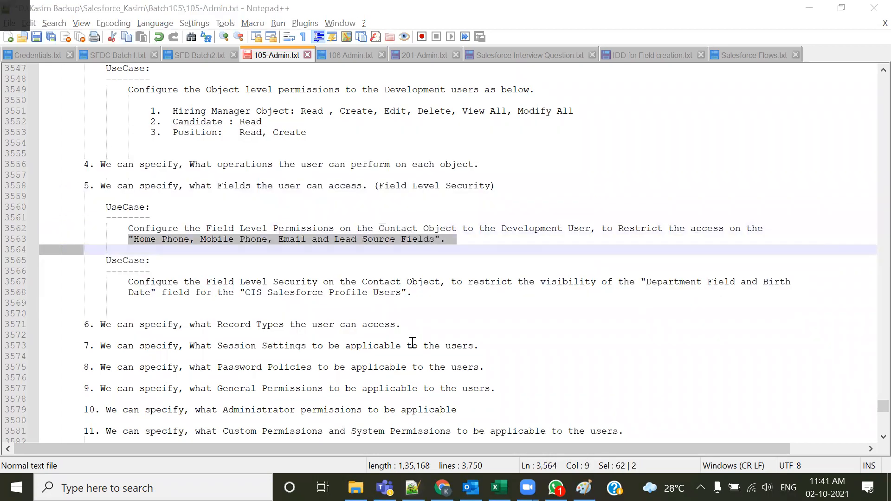
click(647, 12)
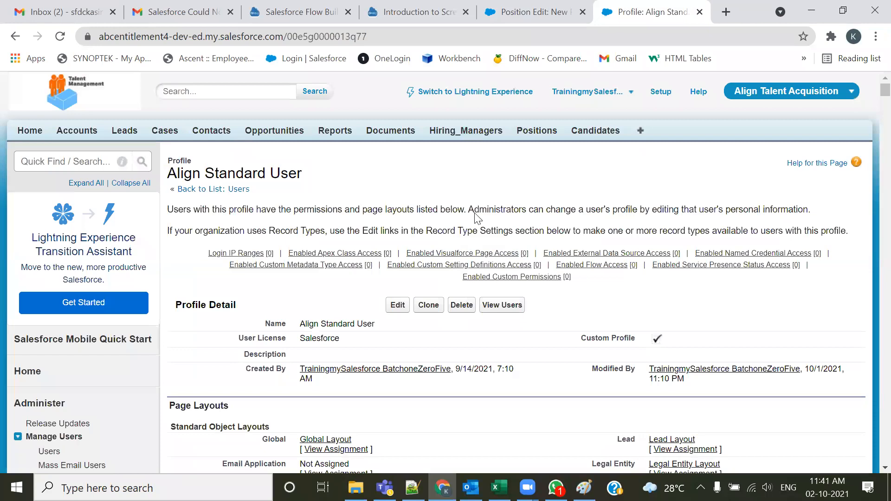
Browse the profile's Field-Level Security section and open the Position object's field-level security
scroll(437, 303, down, 5)
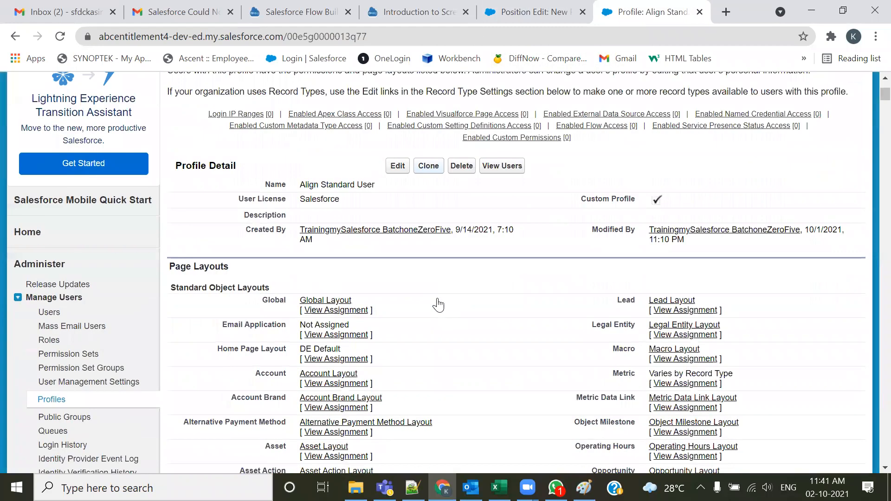
scroll(384, 266, down, 20)
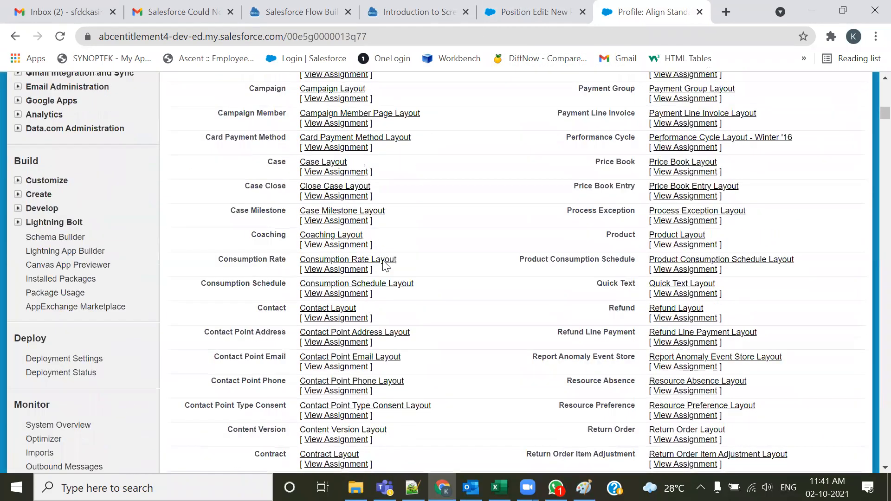
scroll(385, 269, down, 9)
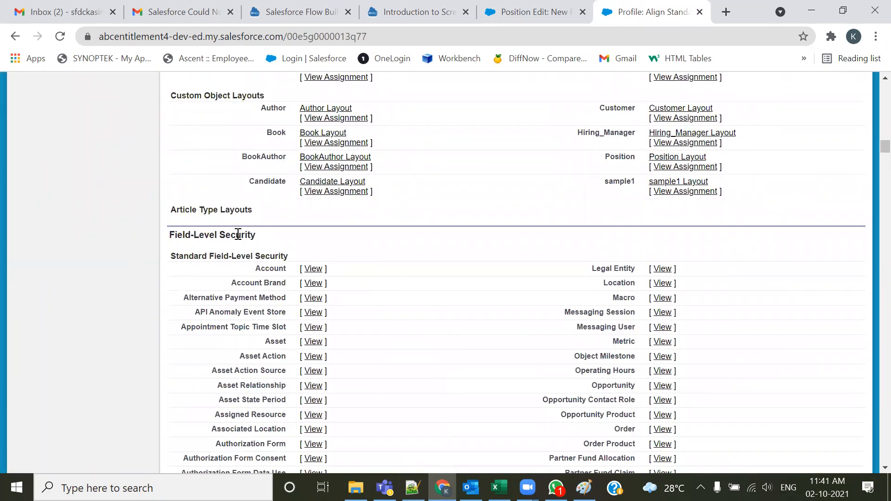
drag(256, 235, 170, 237)
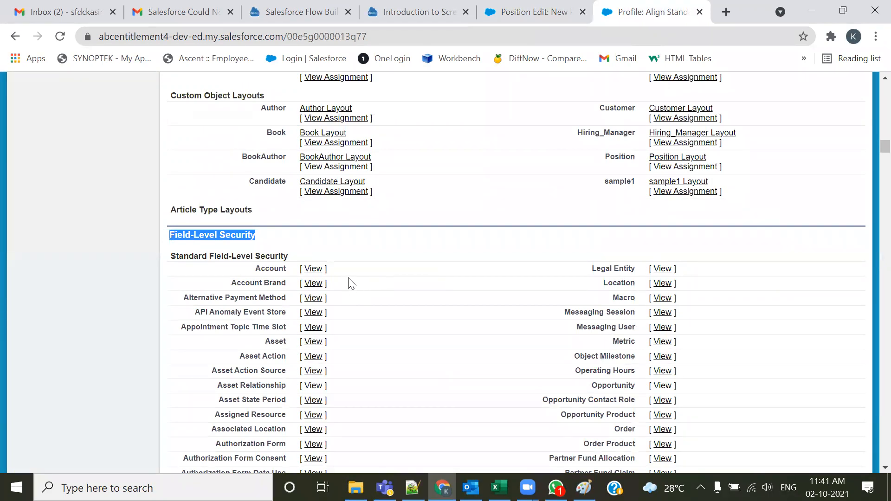
scroll(352, 287, down, 3)
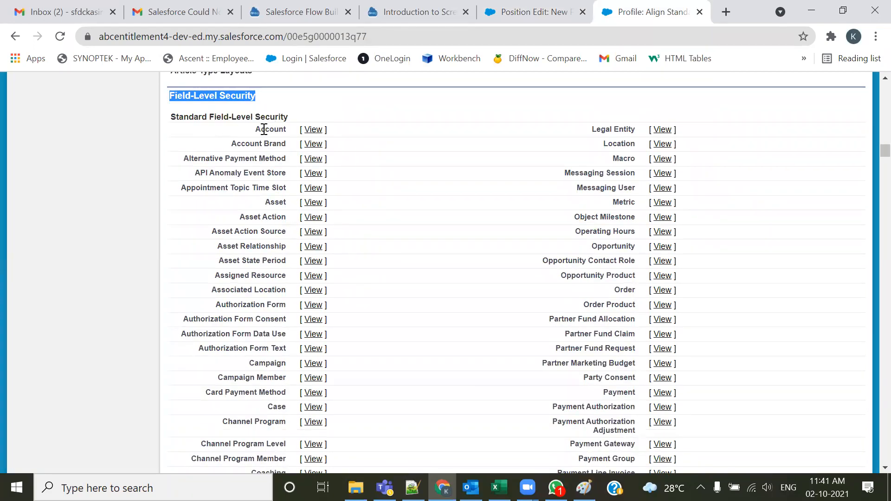
drag(253, 130, 288, 136)
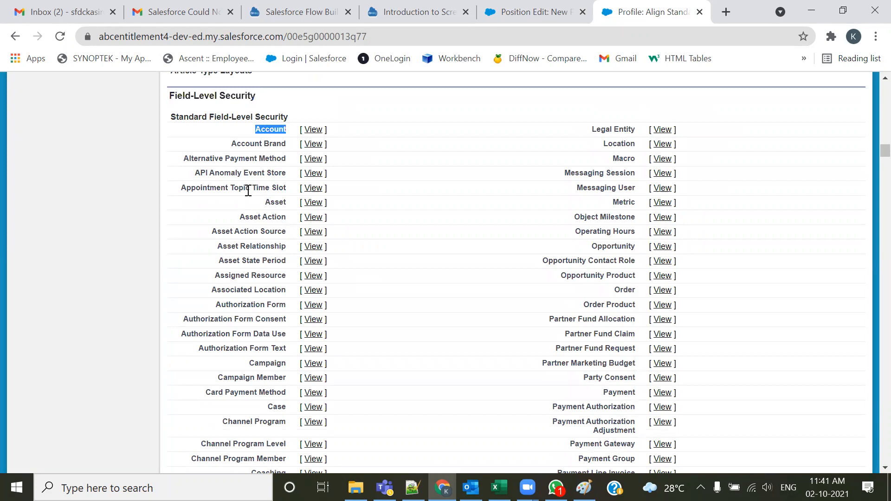
click(284, 199)
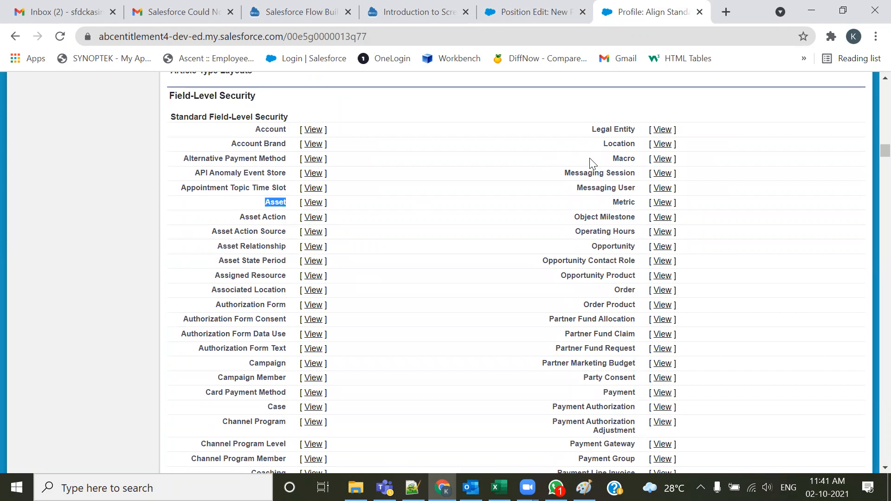
drag(603, 144, 631, 144)
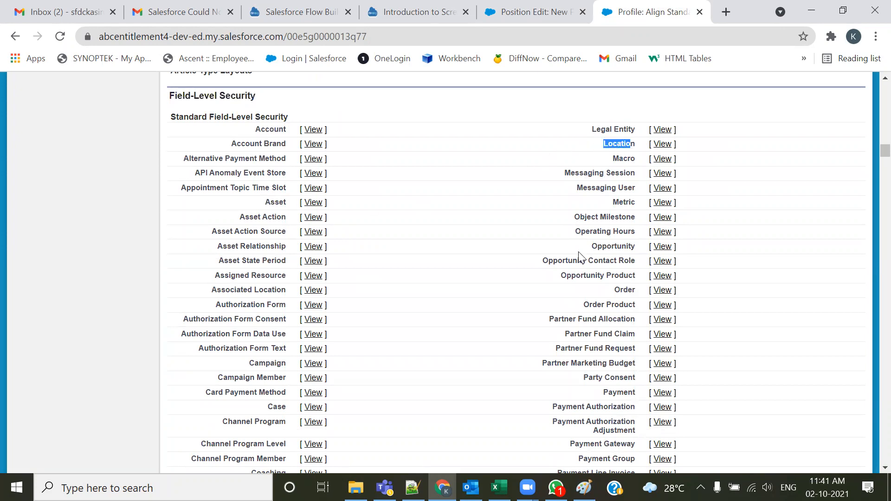
scroll(575, 269, down, 1)
scroll(574, 269, down, 3)
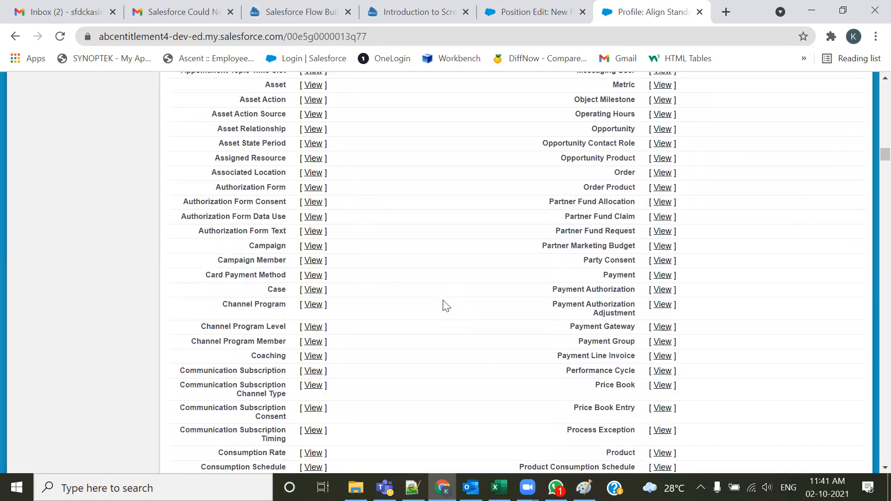
scroll(355, 280, down, 13)
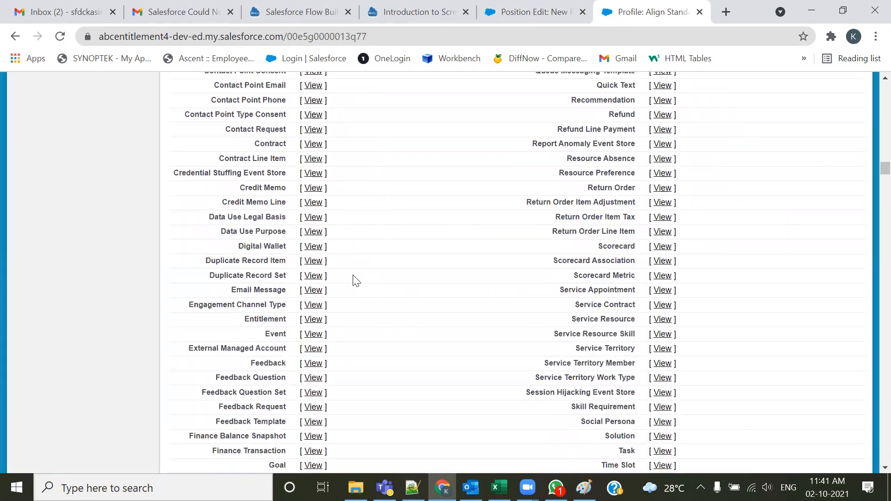
scroll(355, 279, down, 3)
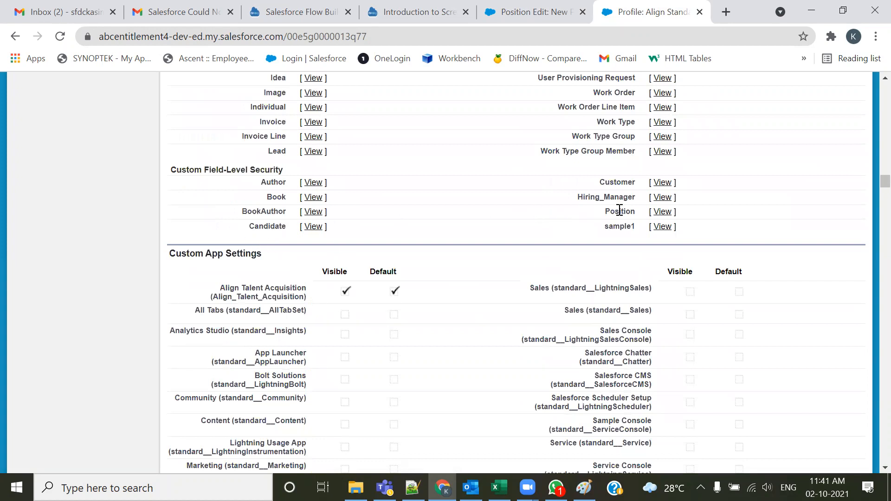
click(662, 212)
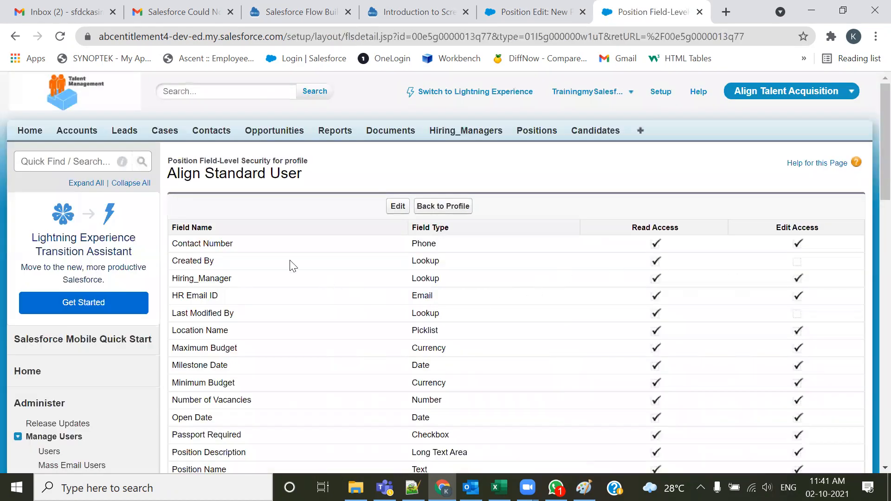
Compare the Position field-level security list with the fields on the New Position form
scroll(241, 288, down, 3)
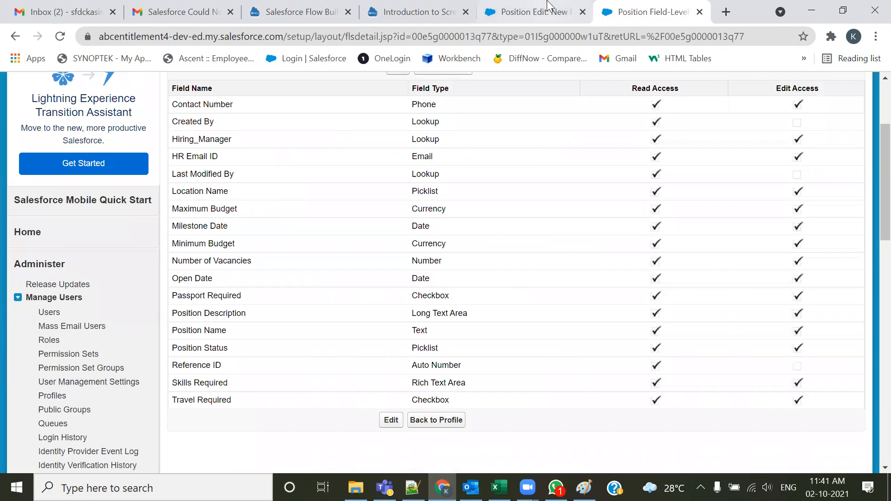
click(539, 16)
scroll(424, 271, down, 2)
scroll(427, 270, up, 5)
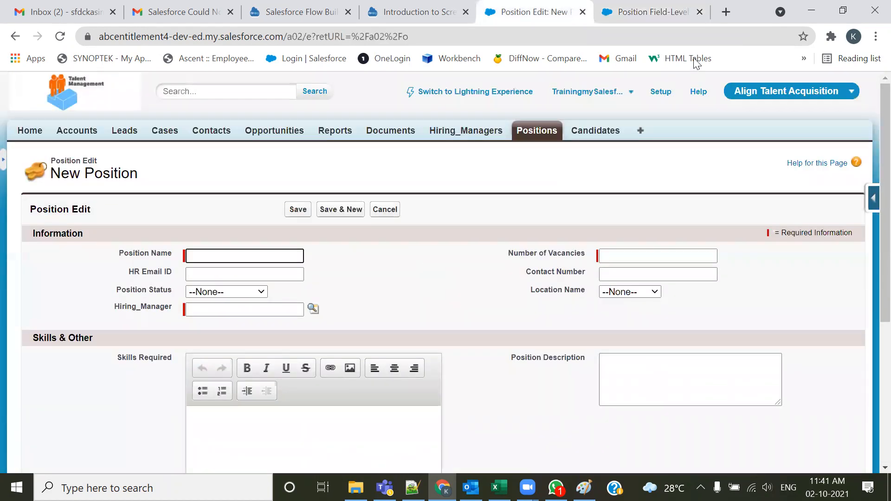
click(641, 14)
scroll(557, 255, up, 3)
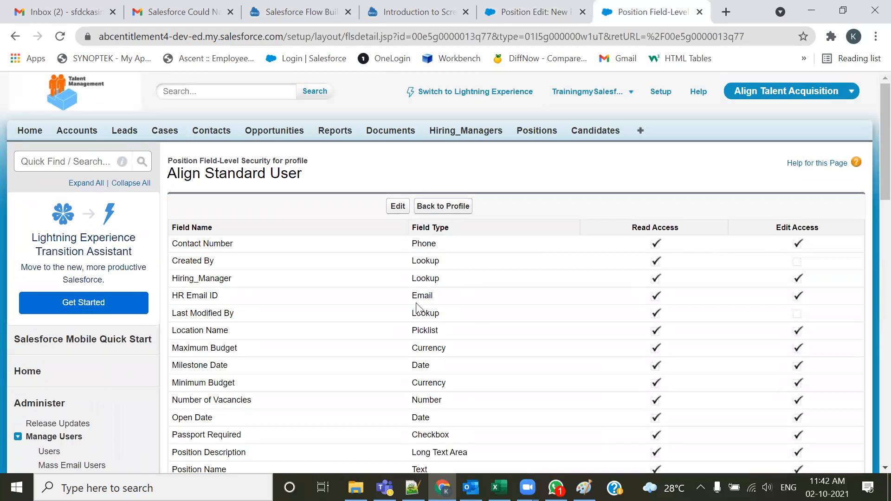
Edit the Position field-level security, removing read and edit access from HR Email ID and Skills Required
click(398, 207)
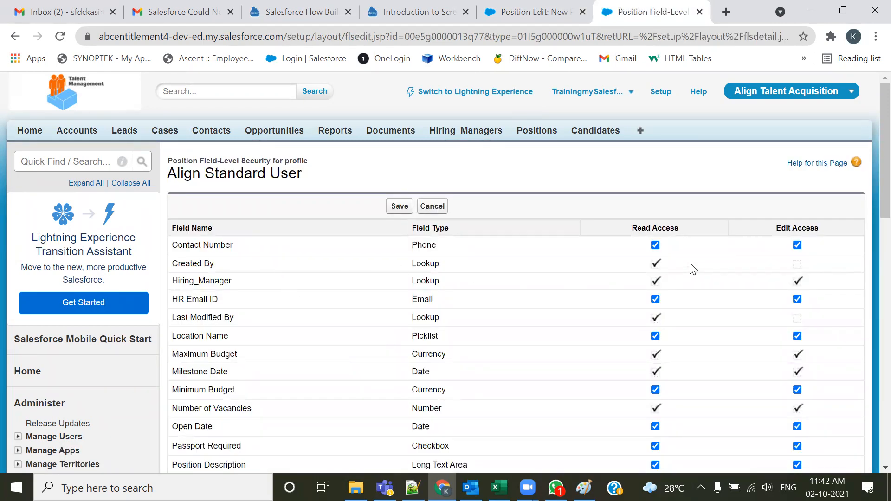
scroll(429, 299, down, 1)
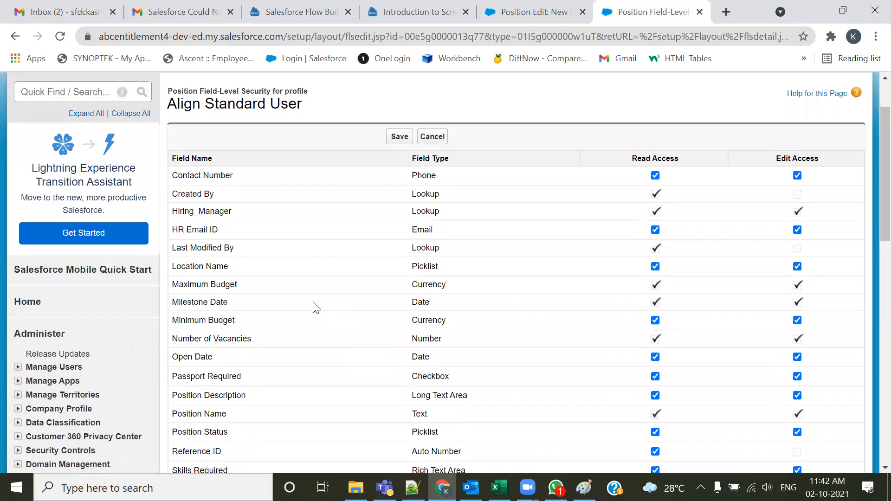
click(654, 230)
scroll(272, 318, down, 2)
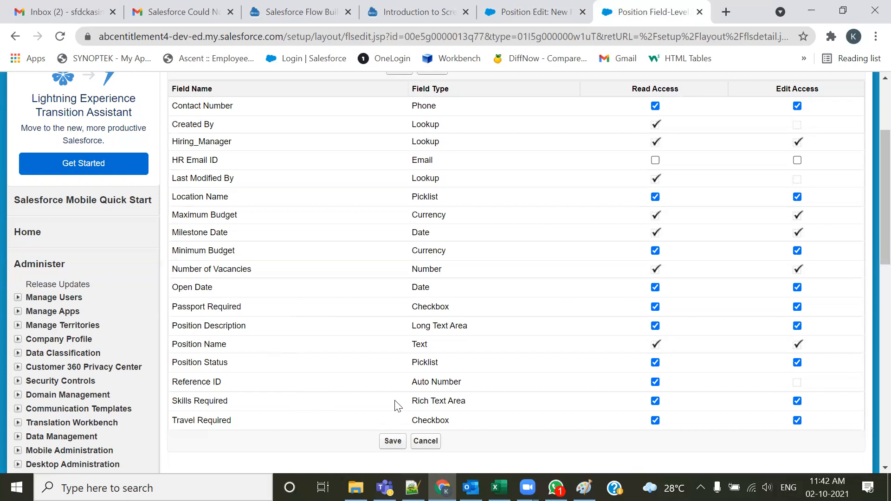
click(655, 402)
Remove read and edit access from Position Description as well and save the Position field-level security
click(518, 14)
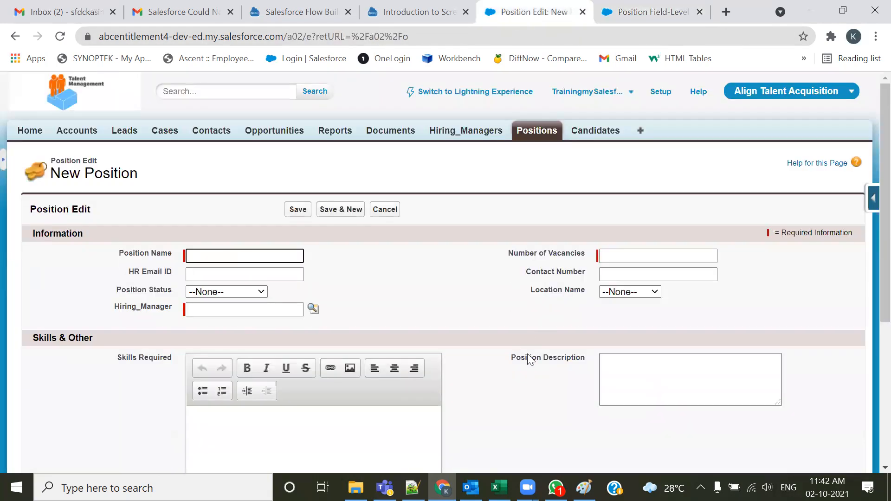
click(630, 10)
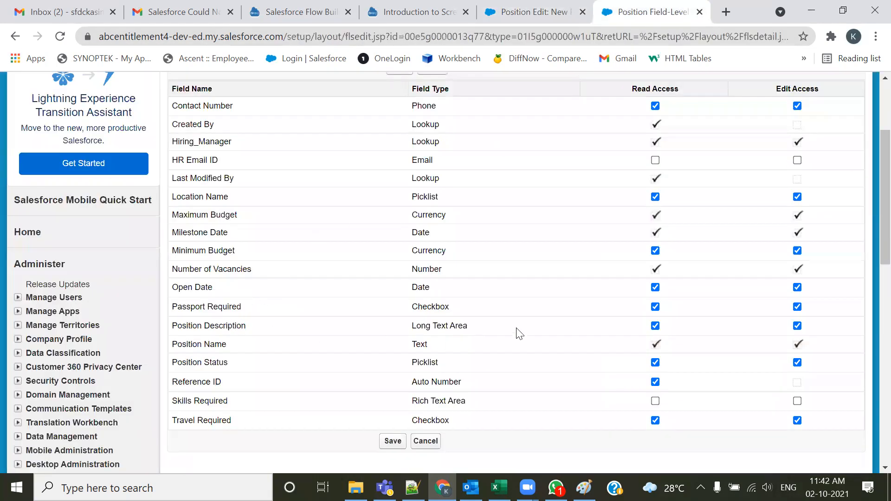
click(655, 326)
click(572, 20)
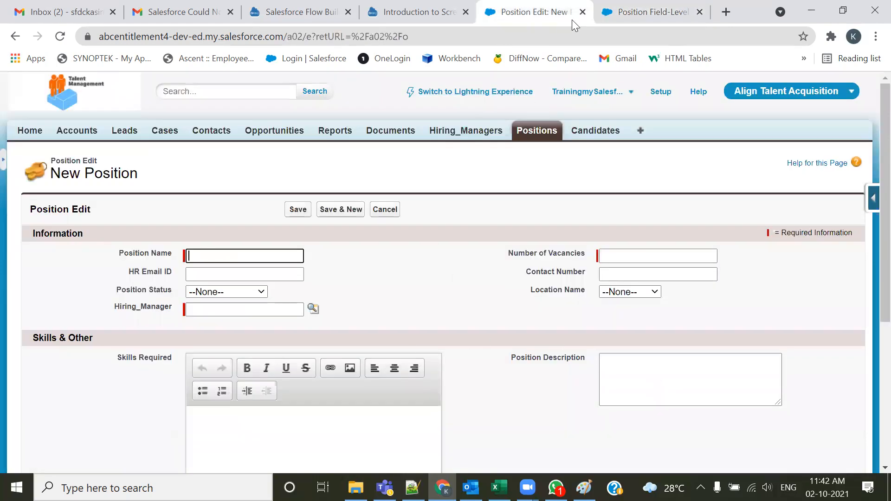
click(616, 8)
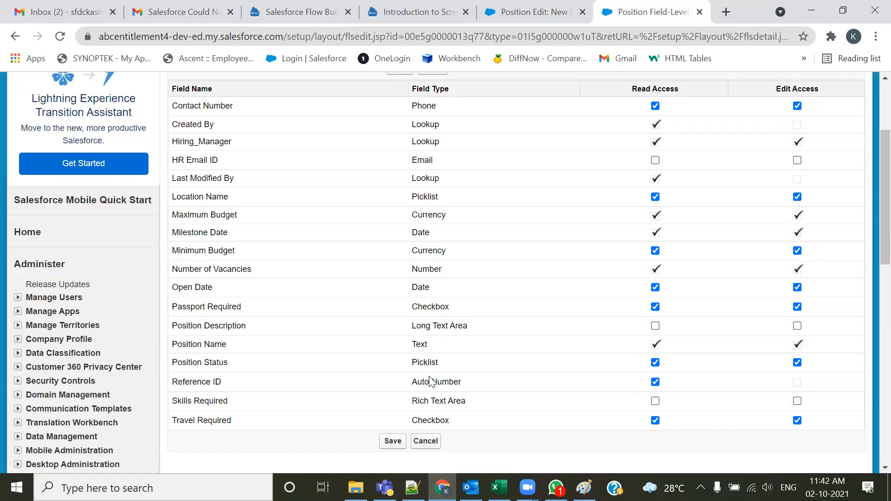
scroll(393, 396, down, 1)
click(393, 371)
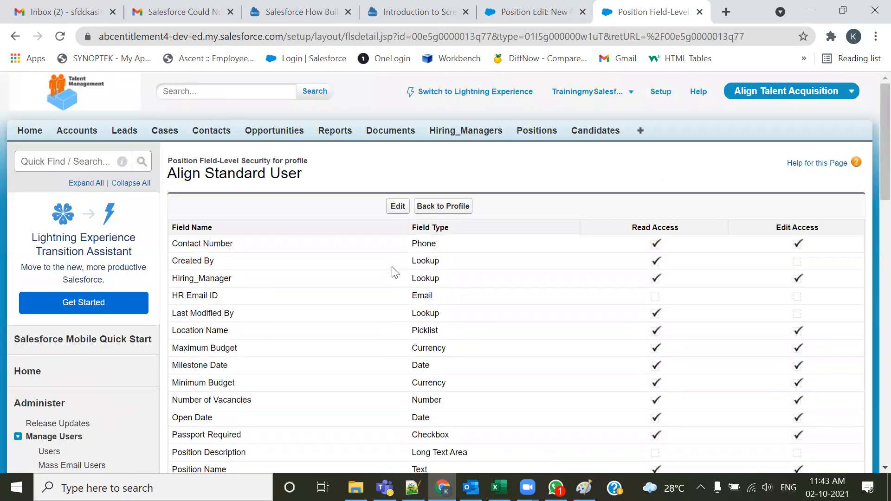
Return to the profile, open the Setup user list and log in as the Development User
click(434, 210)
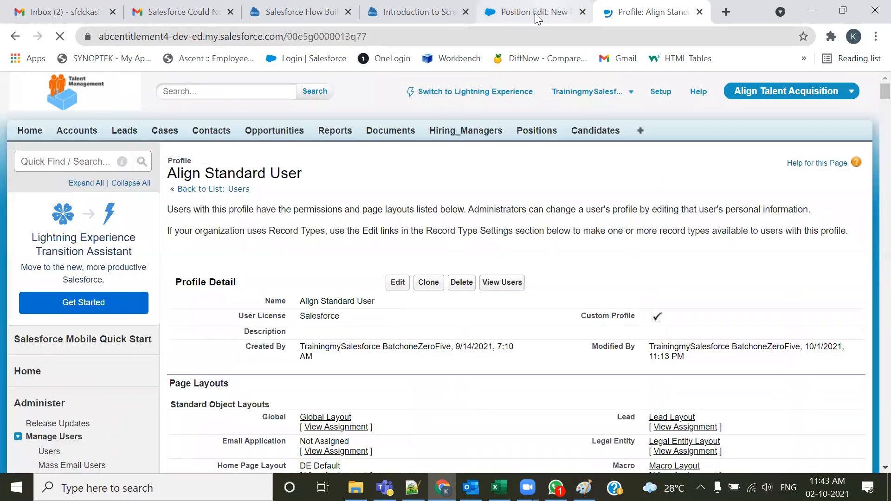
click(536, 15)
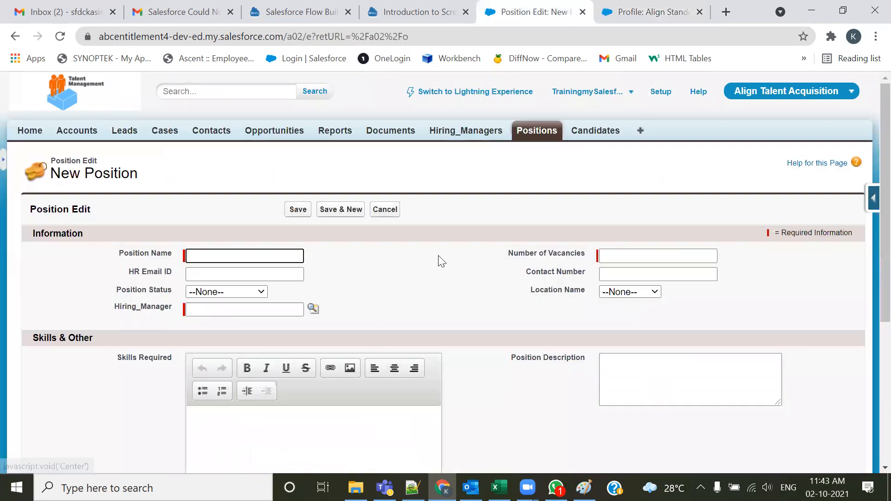
click(655, 97)
scroll(45, 303, down, 3)
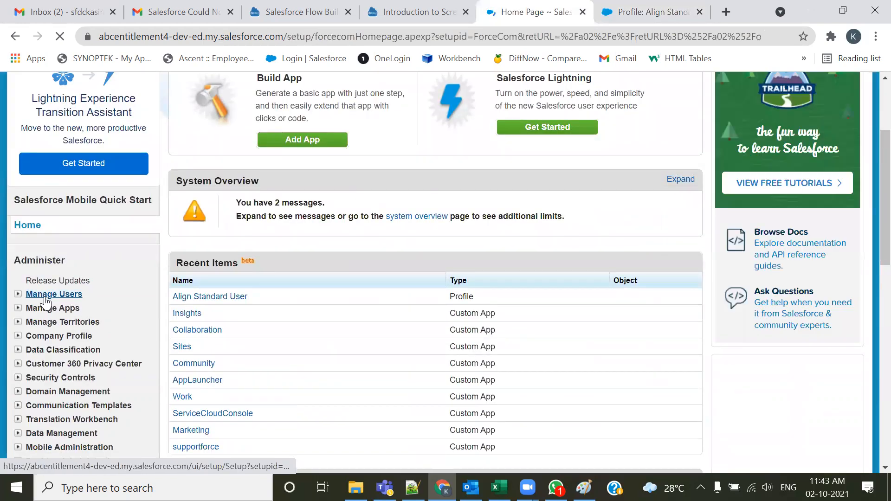
click(45, 298)
click(46, 309)
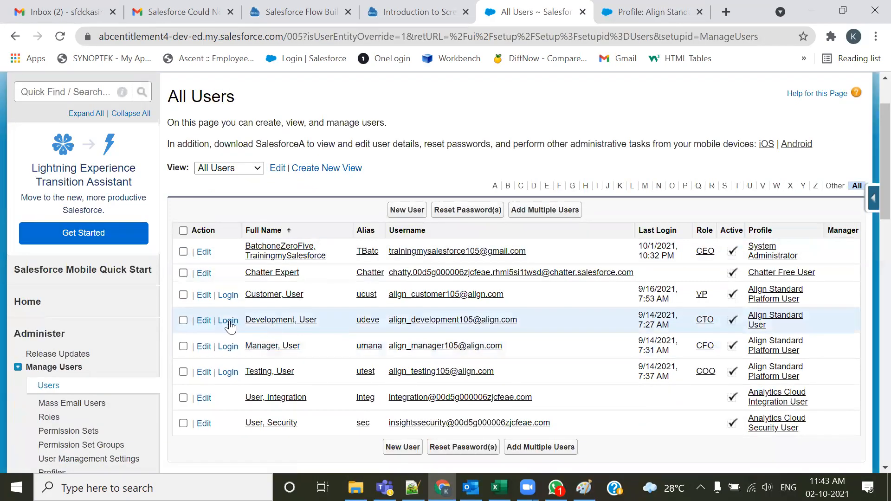
click(228, 322)
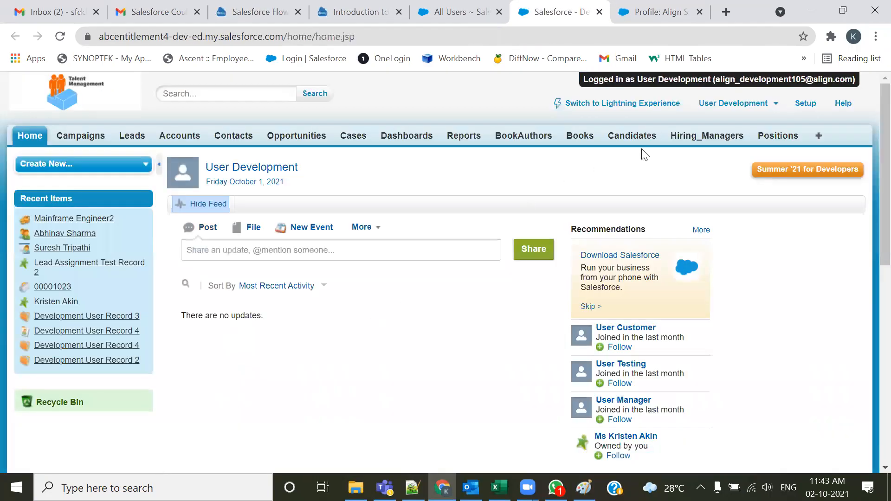
Start a new Position record as the Development User to check which fields the form shows
click(776, 137)
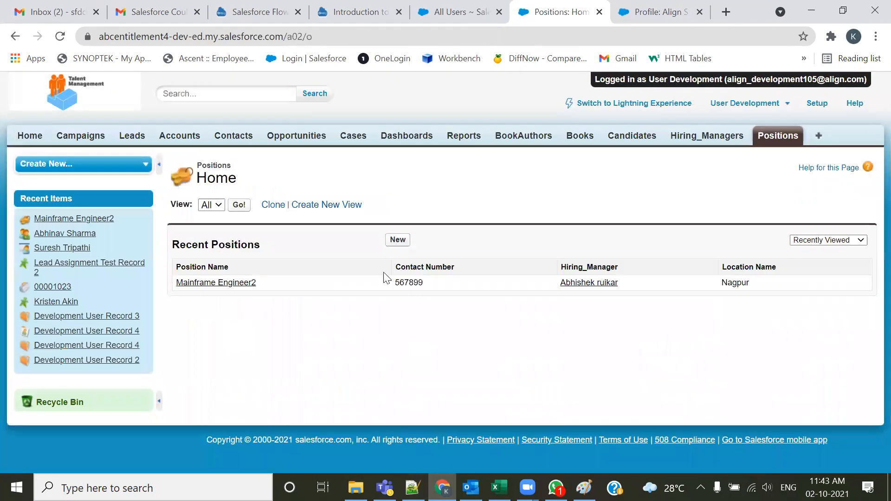
click(398, 240)
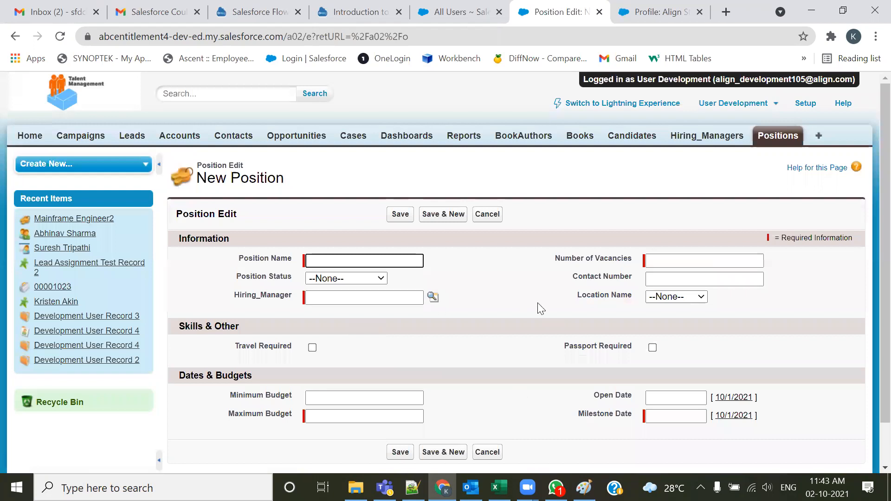
scroll(541, 308, down, 1)
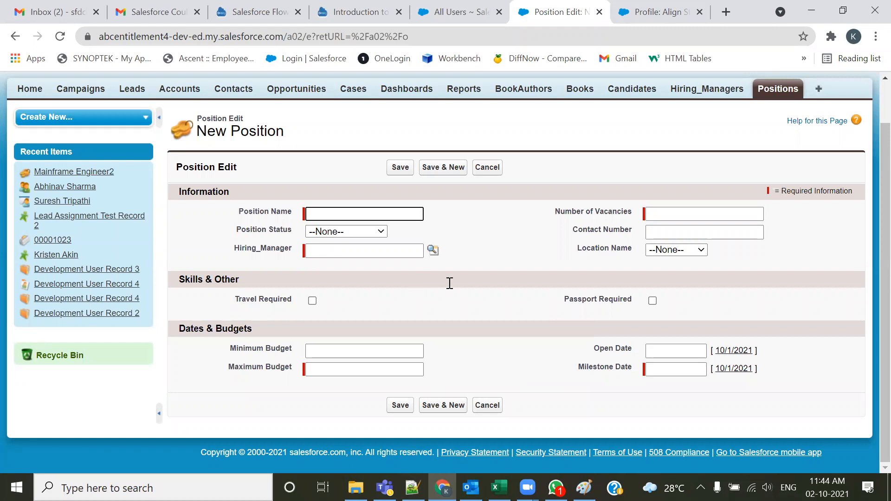
Switch briefly to the notes file, return to the Align Standard User profile and open it for editing
key(alt+Tab)
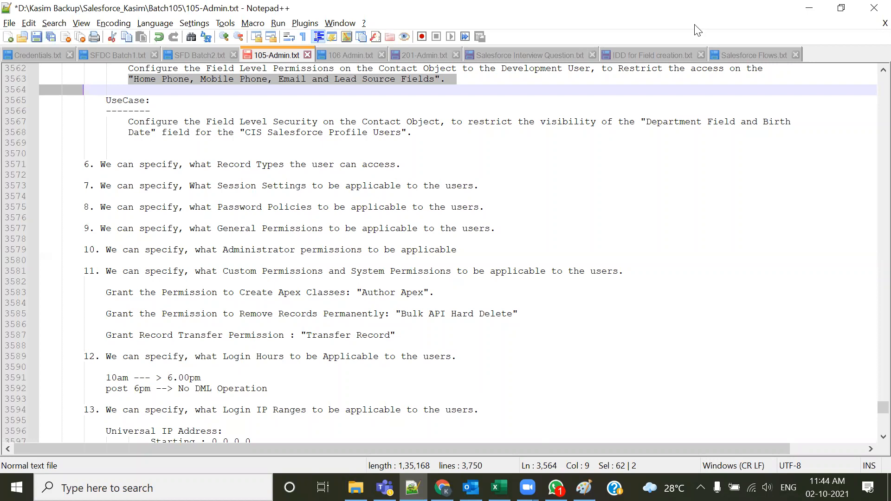
key(alt+Tab)
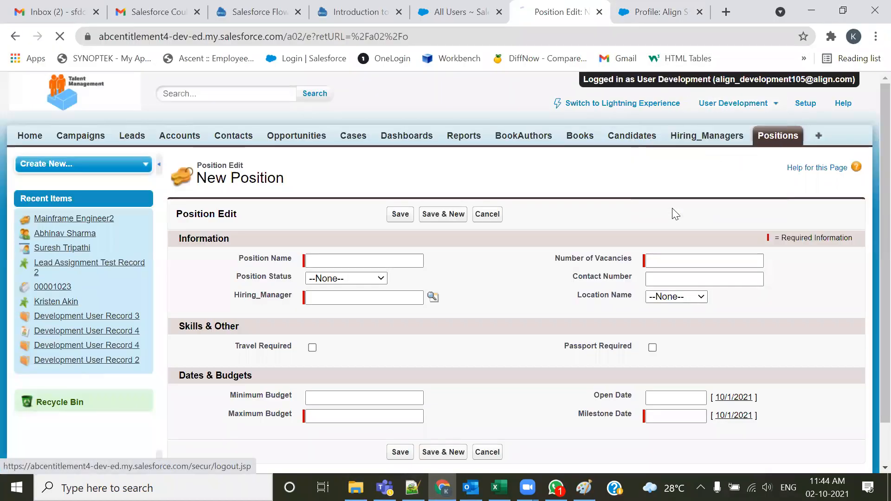
click(599, 12)
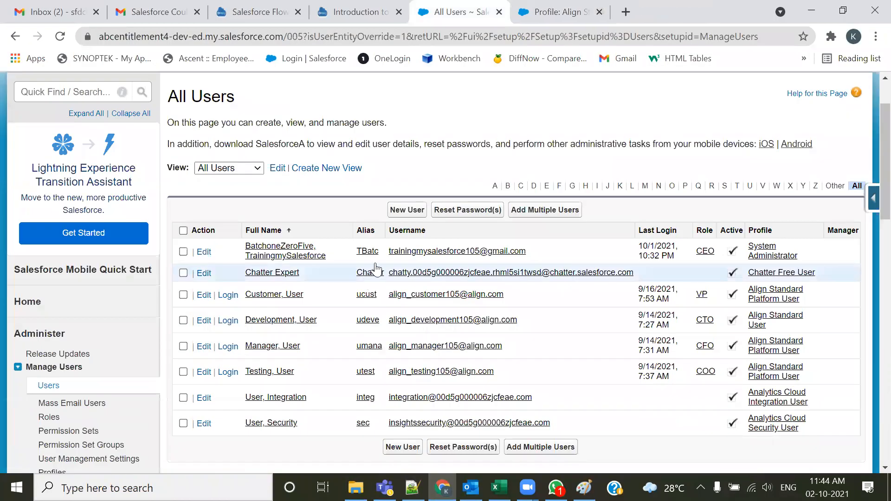
key(ctrl+Tab)
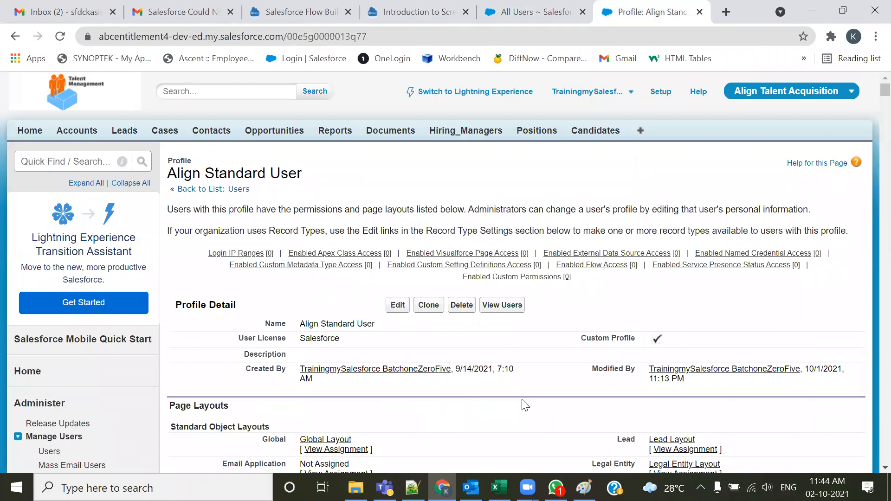
scroll(524, 406, down, 1)
click(398, 236)
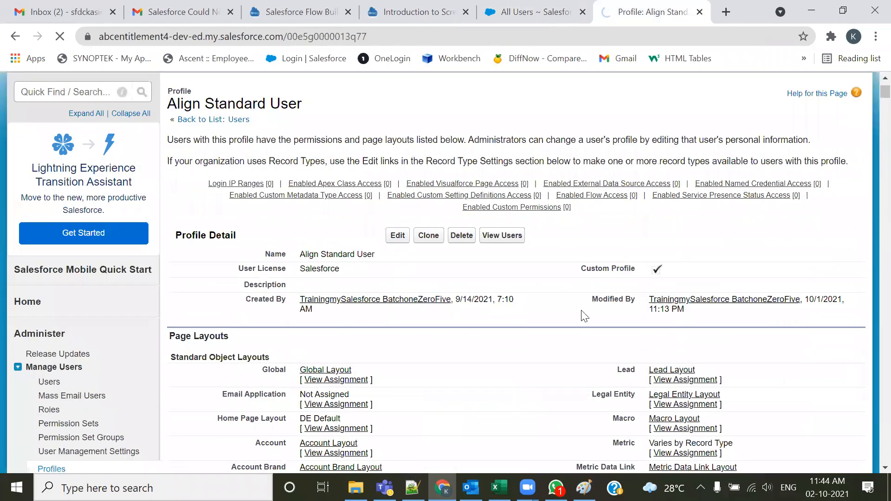
Review the profile's Tab Settings and Administrative Permissions sections
scroll(532, 366, down, 4)
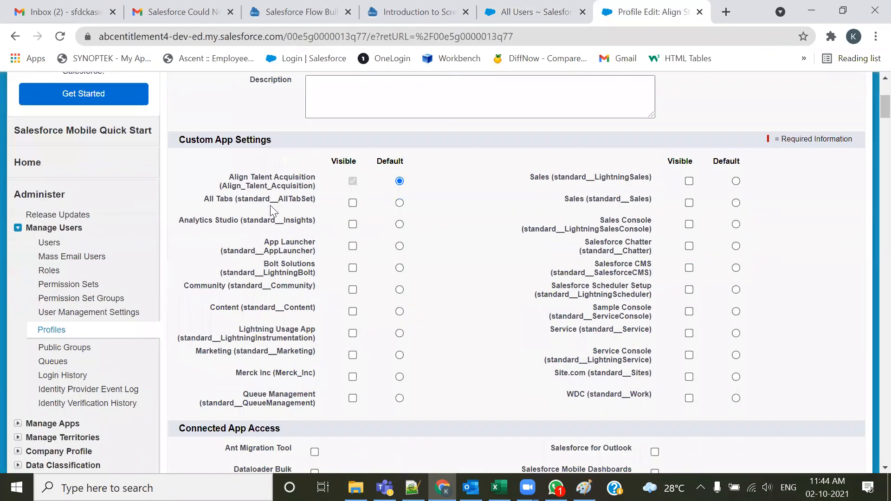
triple_click(276, 141)
scroll(407, 301, down, 7)
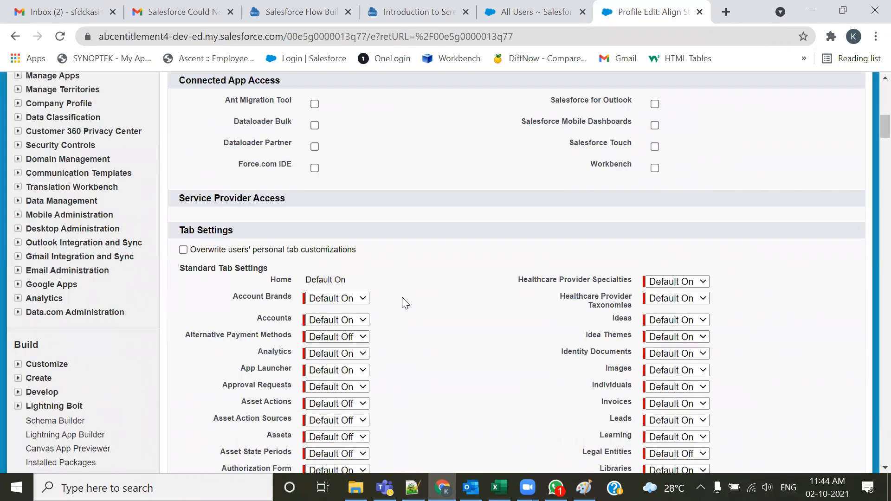
scroll(422, 301, down, 3)
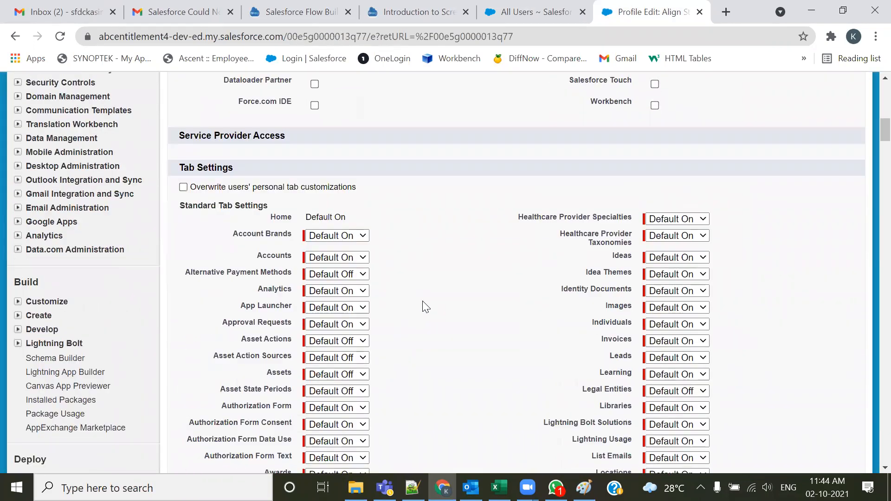
drag(224, 93, 182, 93)
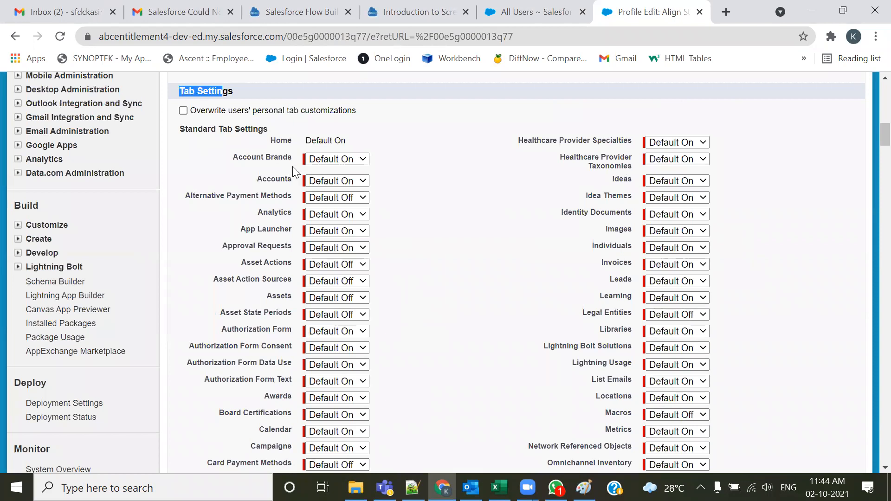
scroll(292, 167, down, 20)
scroll(305, 194, down, 13)
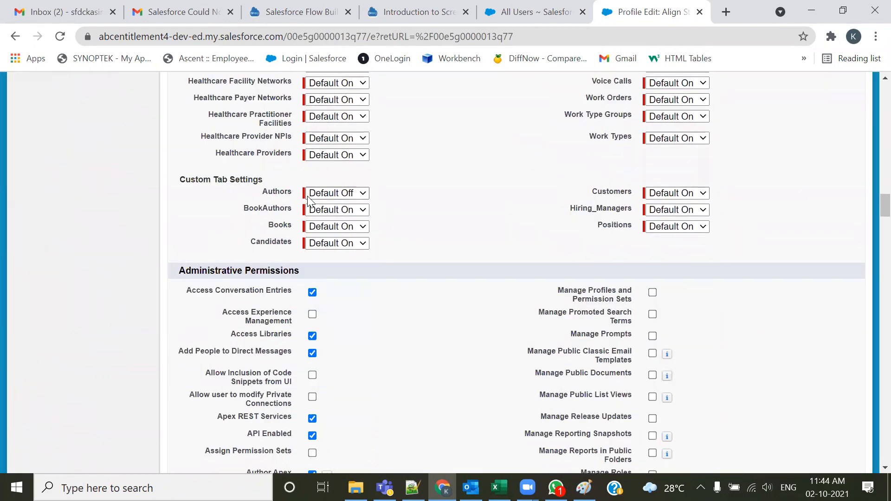
scroll(308, 197, up, 3)
drag(174, 132, 301, 141)
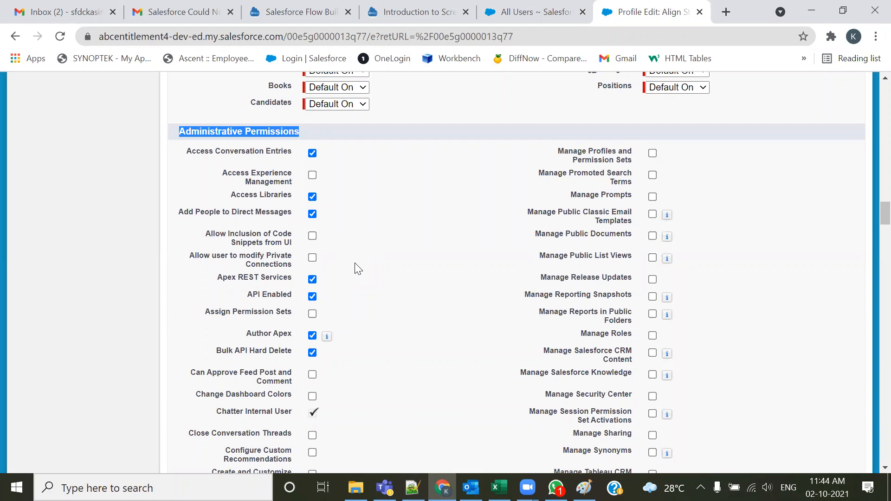
scroll(358, 295, down, 1)
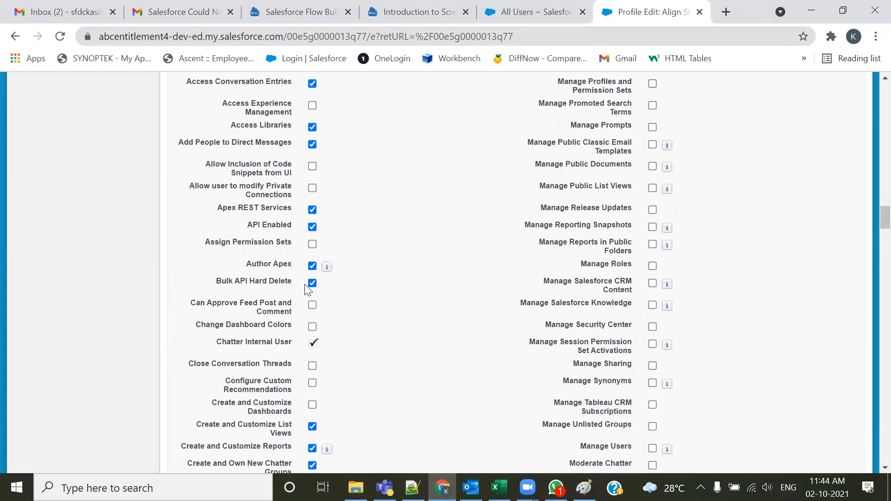
Toggle the Author Apex administrative permission off and back on
drag(246, 268, 290, 265)
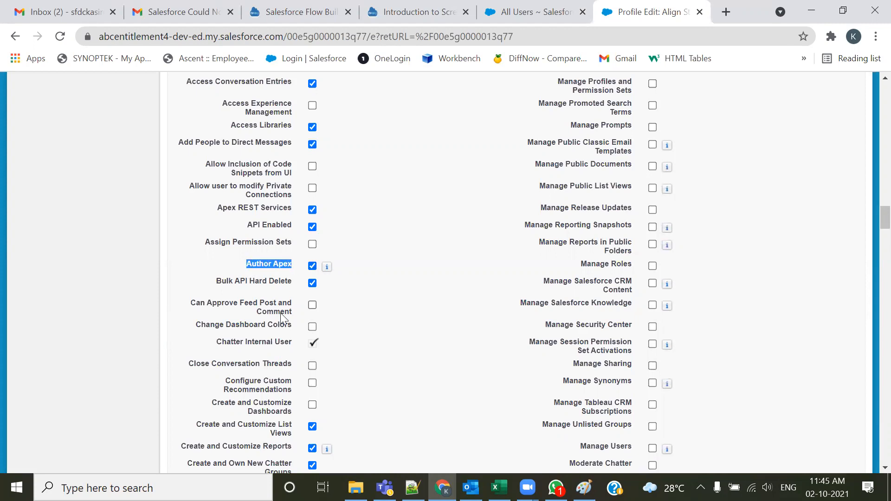
click(262, 266)
drag(247, 268, 298, 268)
click(293, 267)
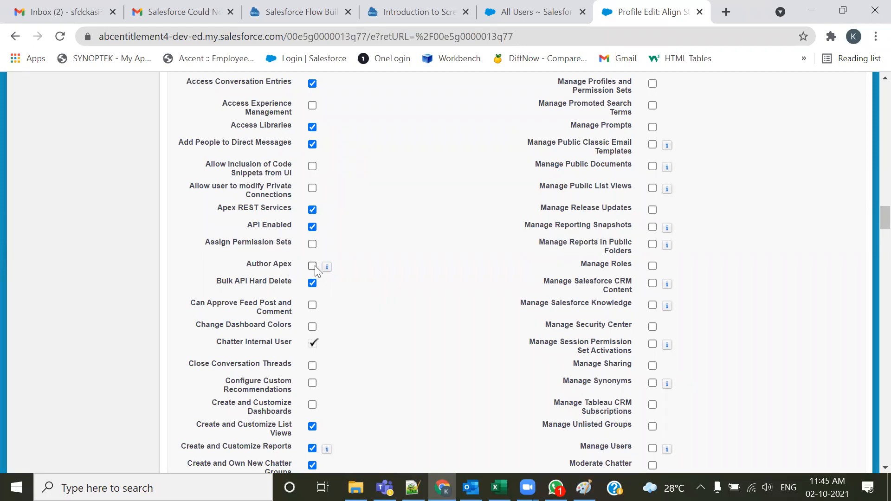
double_click(261, 265)
click(315, 267)
drag(294, 265, 245, 268)
click(362, 322)
Review the general user, standard object and custom object permissions down to the session settings
scroll(406, 319, down, 5)
scroll(408, 322, down, 8)
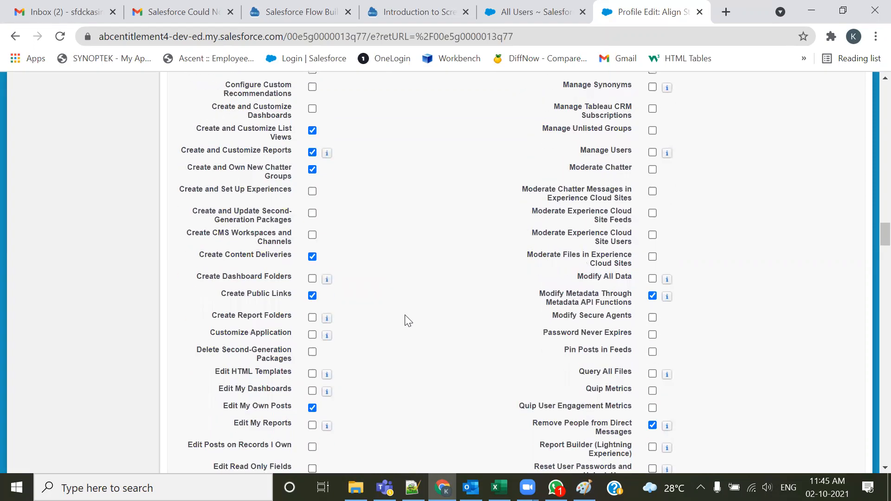
scroll(398, 319, down, 3)
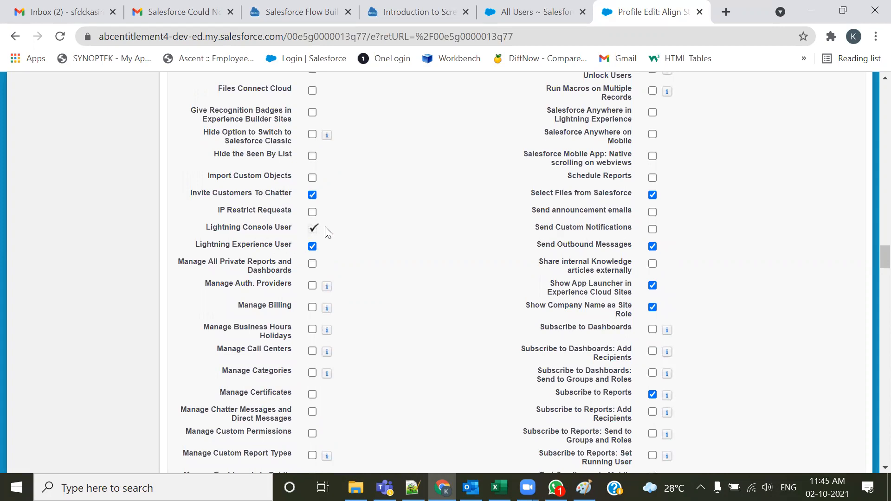
scroll(348, 255, down, 9)
scroll(348, 255, down, 8)
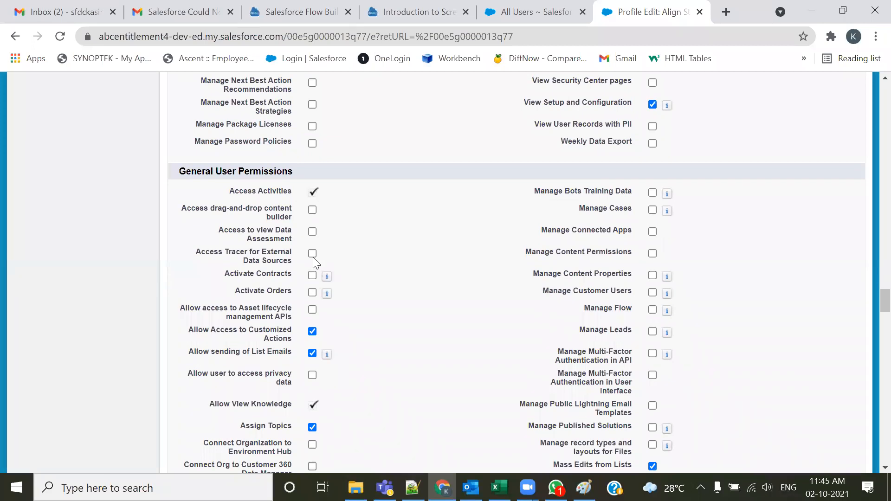
scroll(348, 198, down, 3)
scroll(348, 195, down, 17)
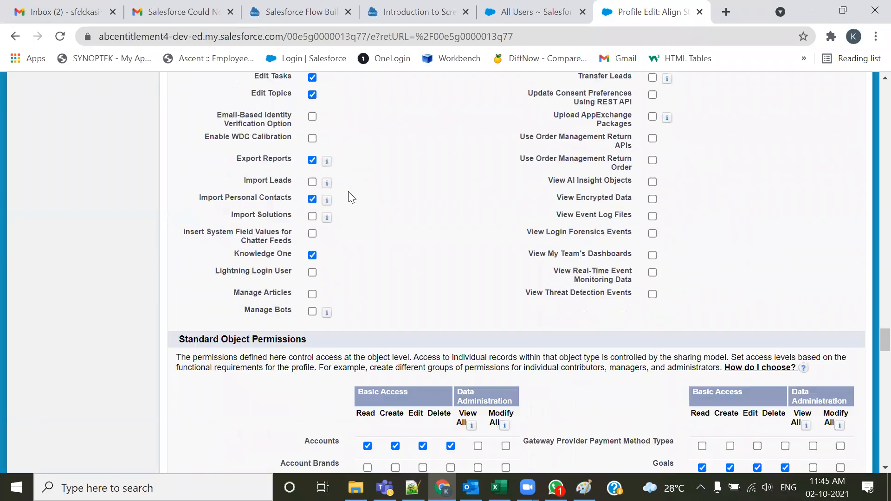
scroll(223, 175, down, 4)
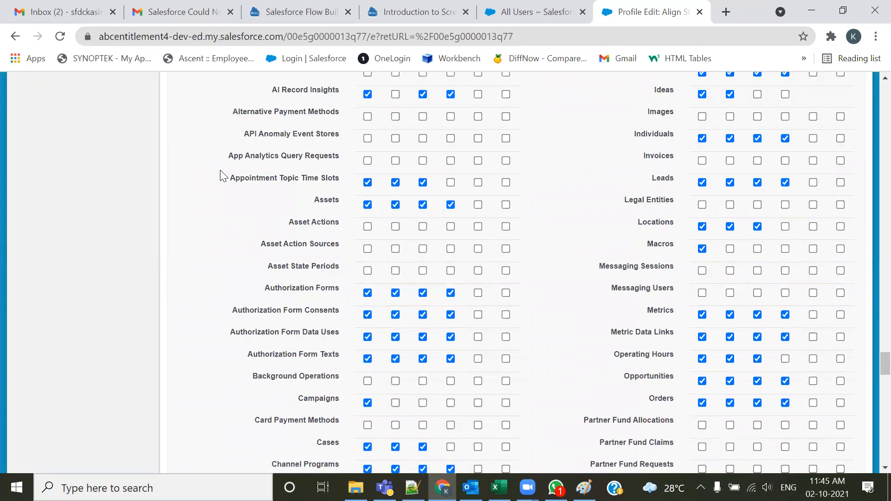
scroll(227, 240, down, 6)
scroll(228, 245, down, 16)
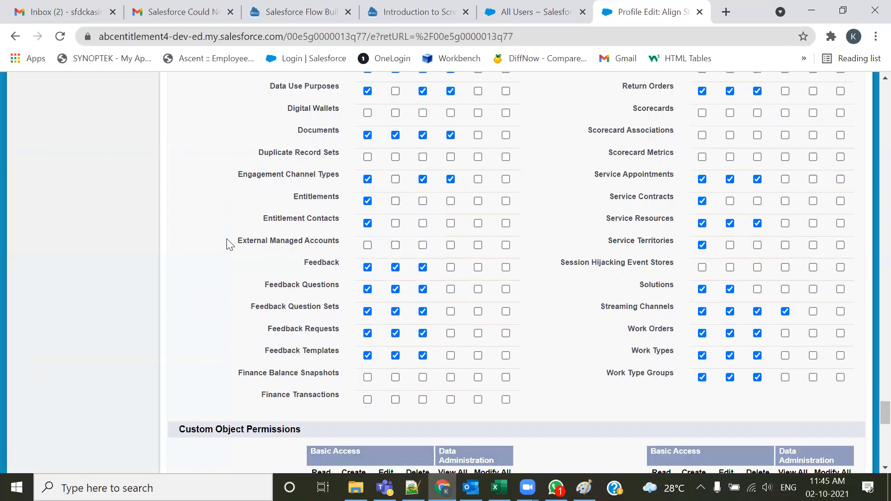
scroll(229, 246, down, 2)
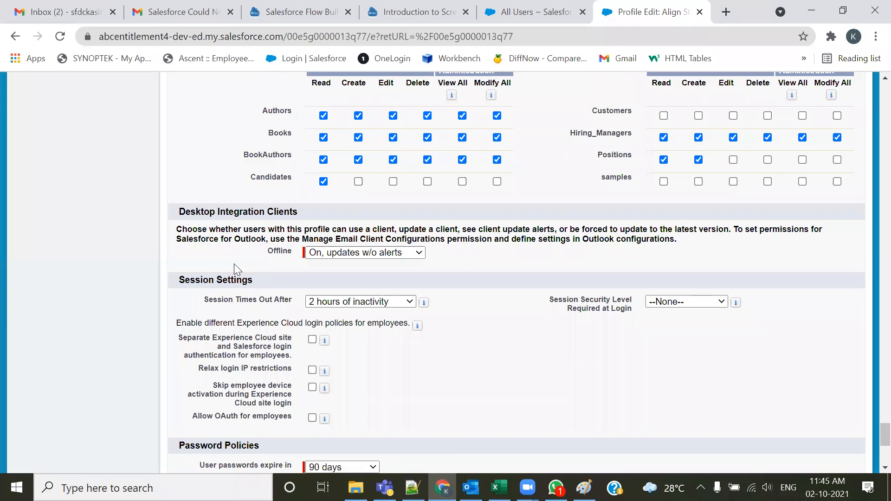
scroll(235, 266, down, 2)
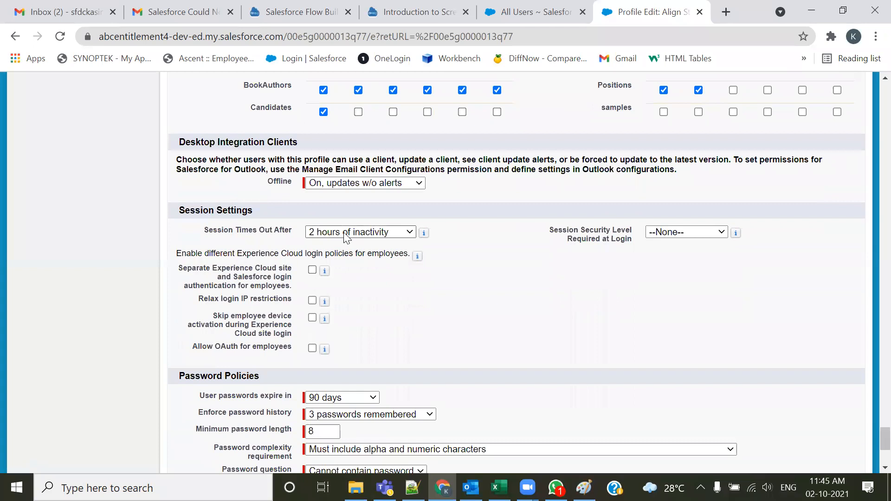
Browse the session timeout and password expiration options without changing them
click(381, 236)
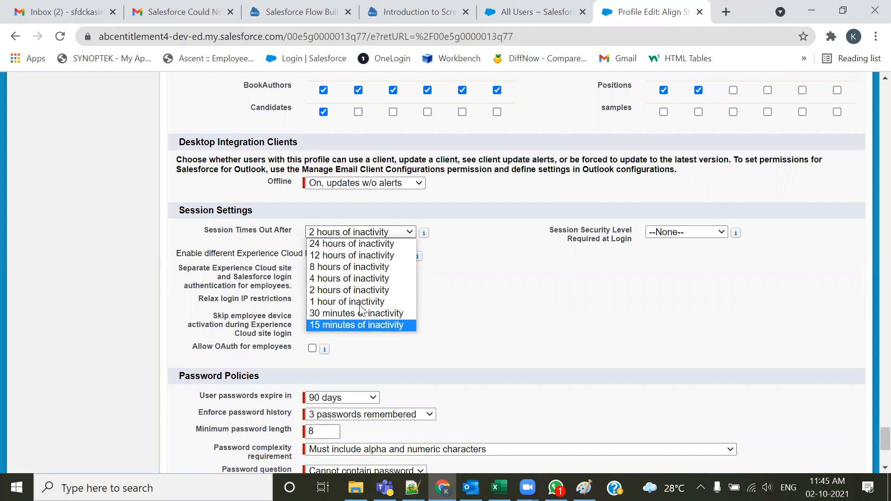
click(473, 277)
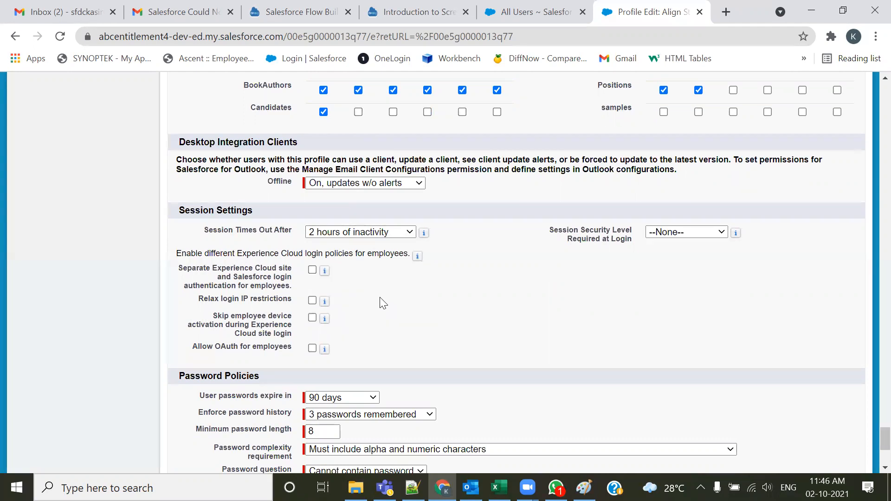
scroll(383, 303, down, 3)
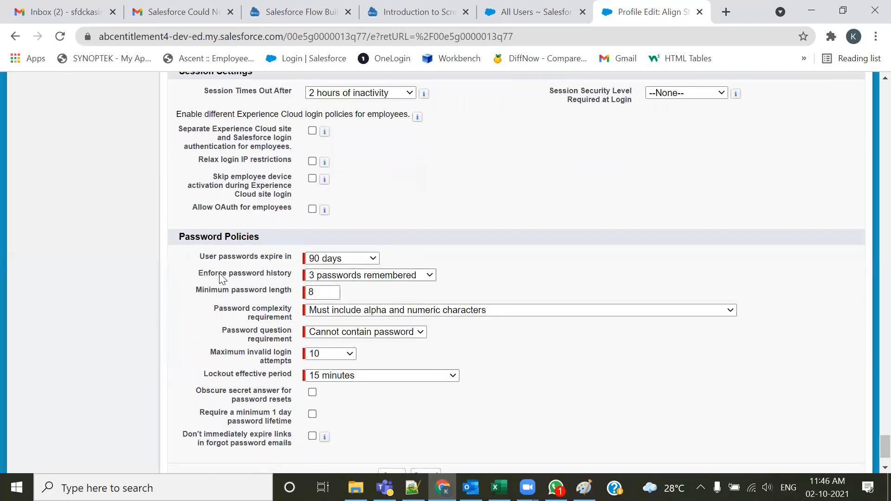
click(356, 261)
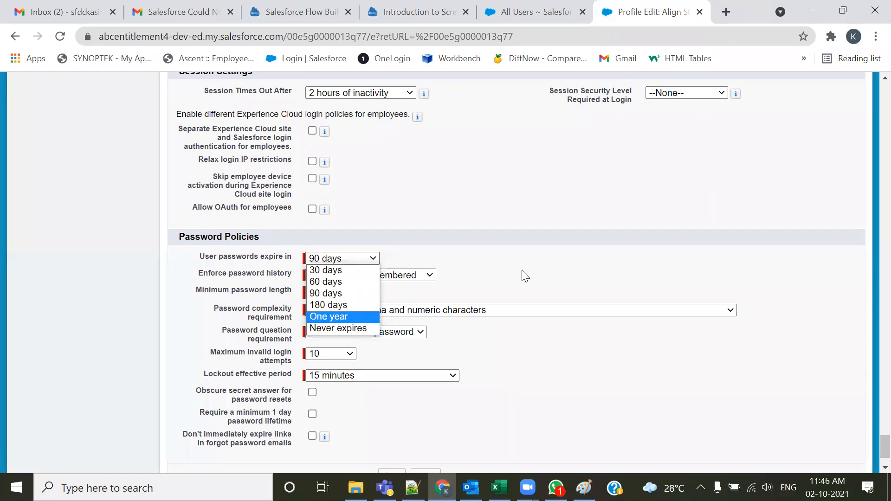
click(523, 216)
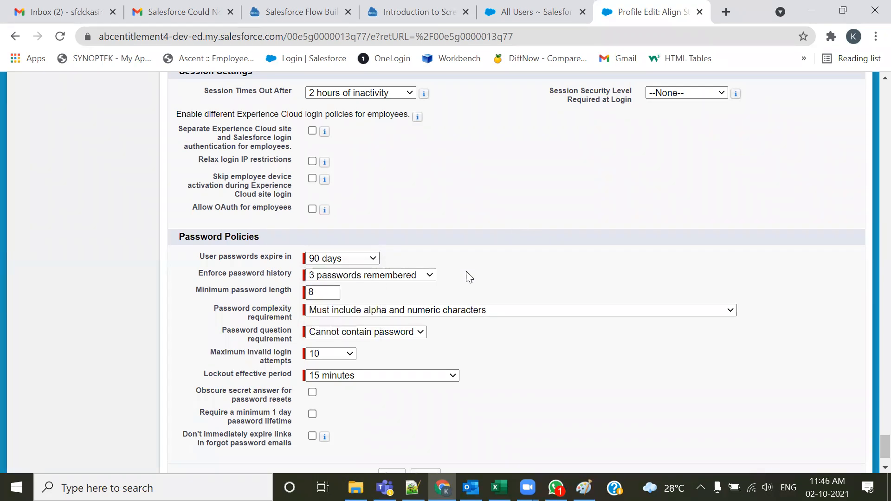
Browse the password history options without changing the setting
click(337, 278)
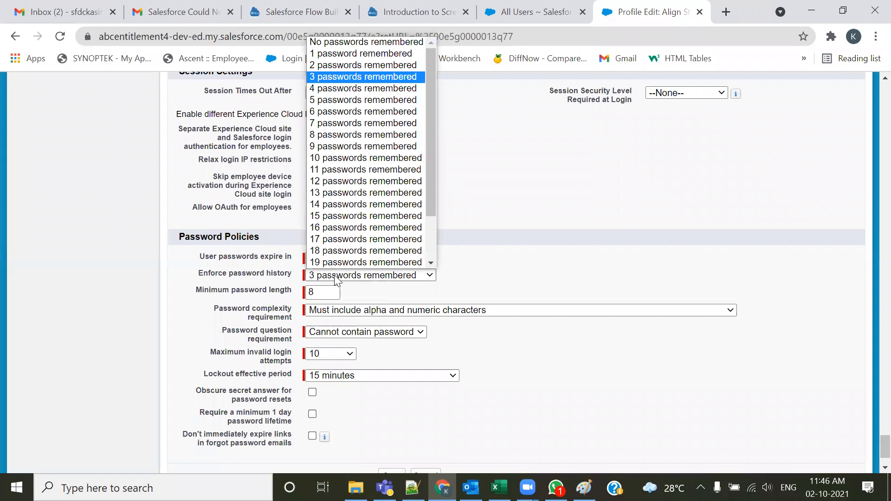
scroll(342, 261, down, 1)
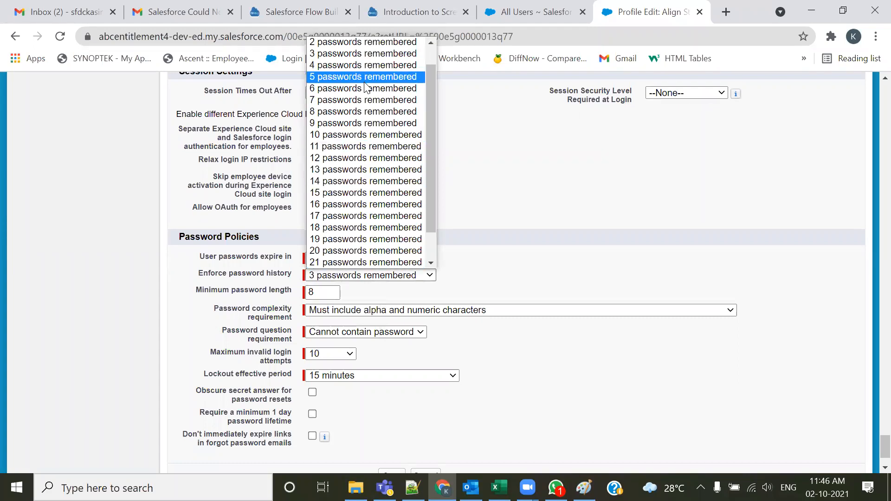
scroll(364, 86, up, 1)
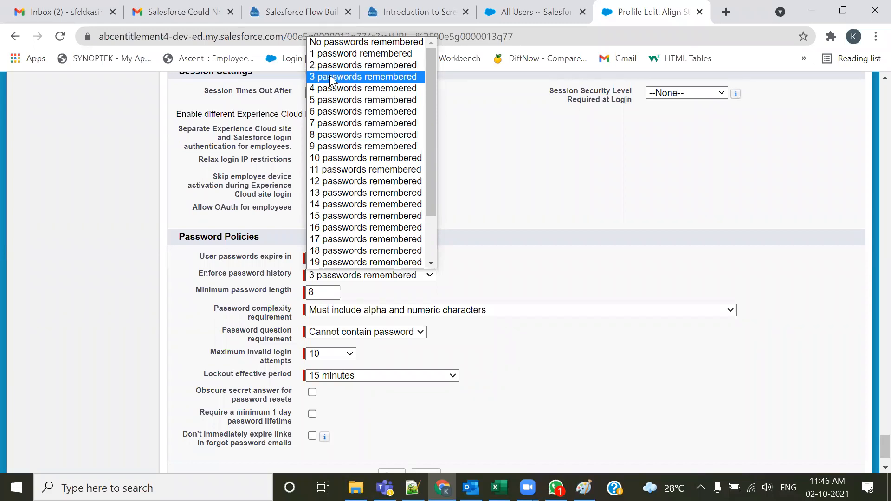
scroll(346, 157, down, 2)
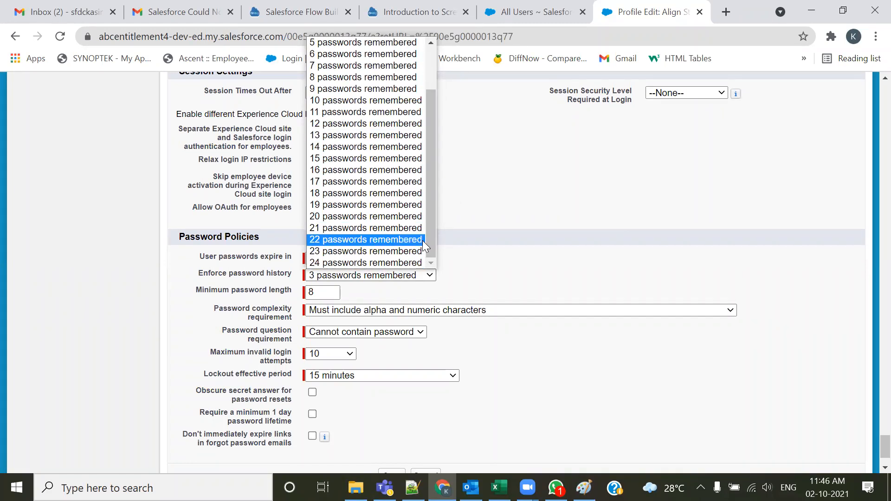
click(632, 182)
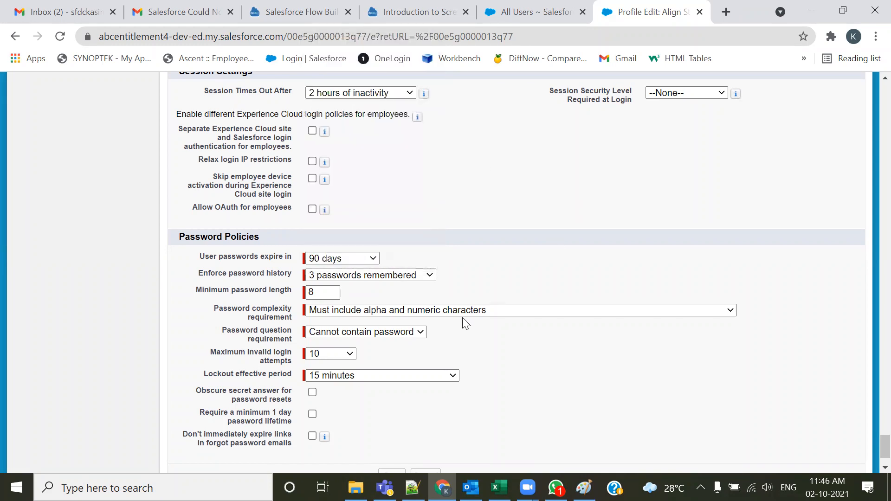
Browse the minimum length, password question and complexity options, then cancel the profile edit without saving
double_click(325, 293)
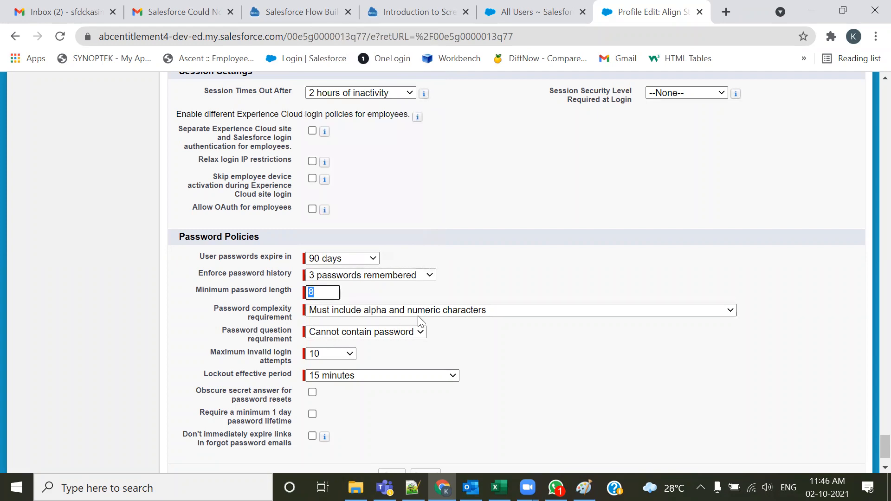
click(378, 333)
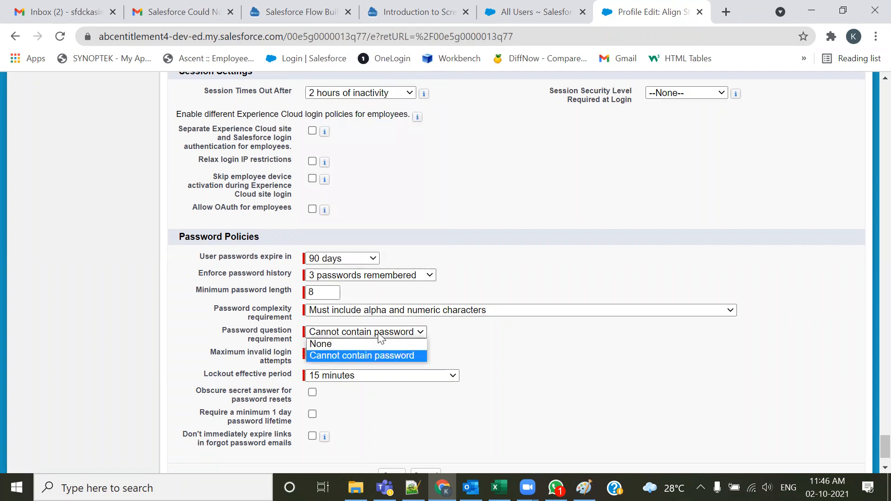
click(474, 310)
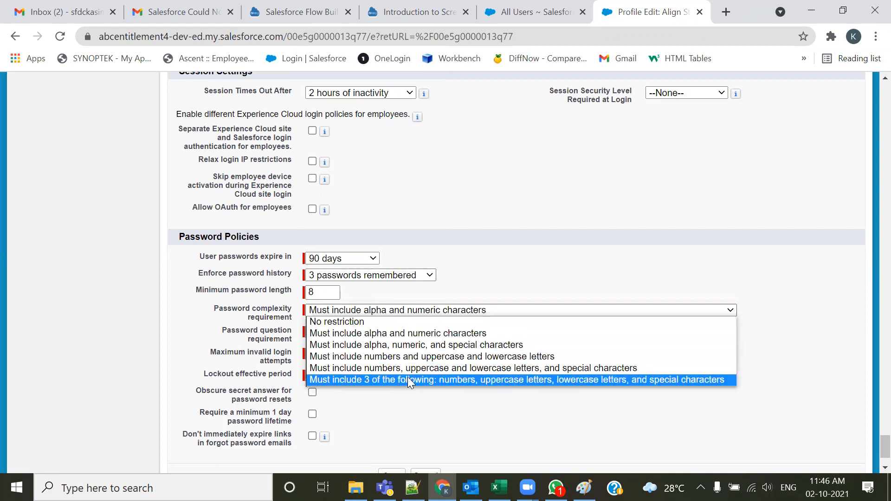
click(427, 420)
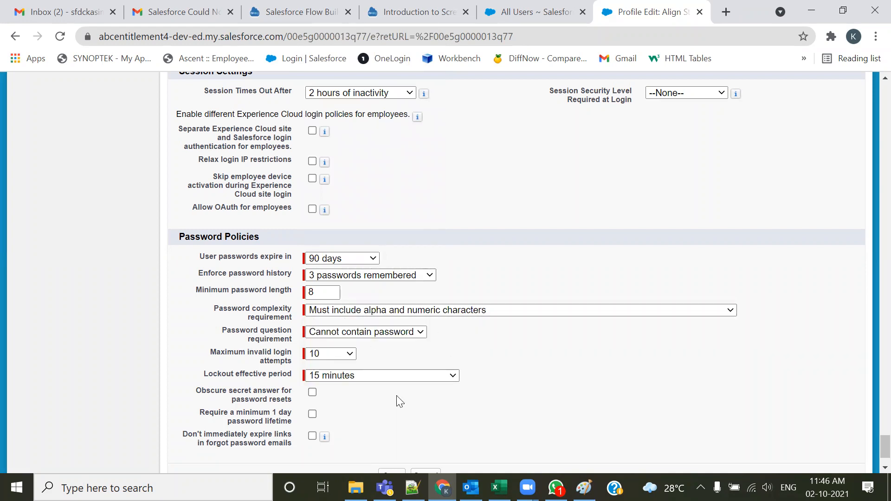
scroll(399, 400, down, 2)
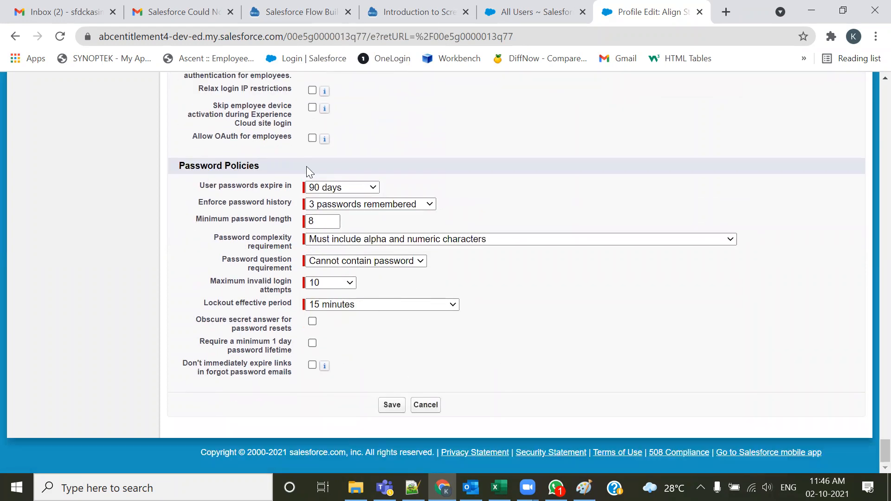
click(425, 404)
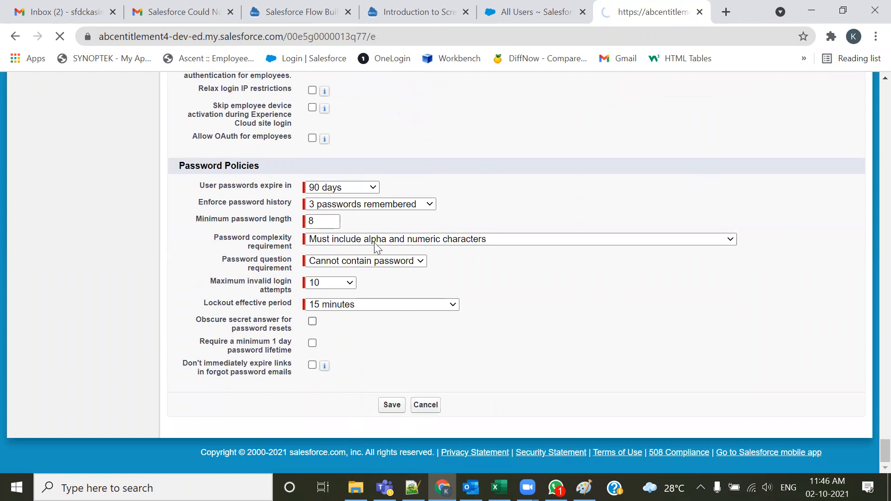
Scroll through the profile's page layouts, field-level security, app and tab settings down to the login hours section
scroll(409, 334, down, 10)
scroll(409, 333, down, 15)
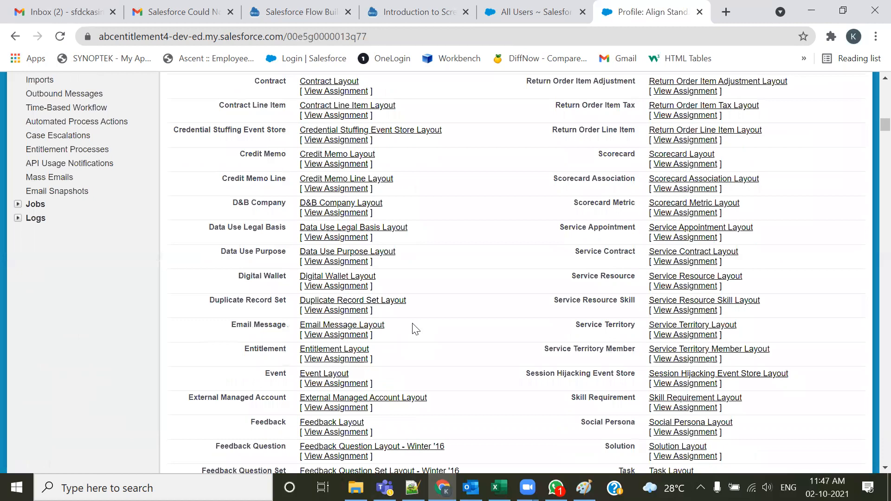
scroll(416, 330, down, 17)
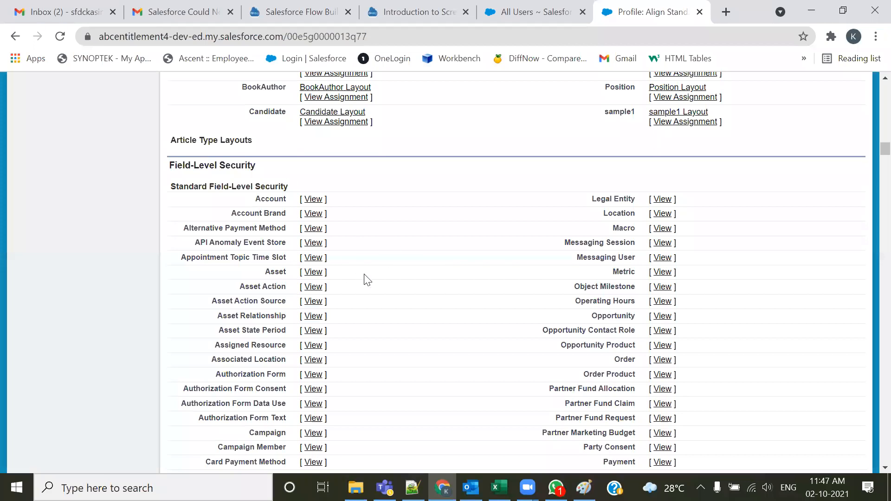
scroll(365, 279, down, 4)
scroll(370, 278, down, 18)
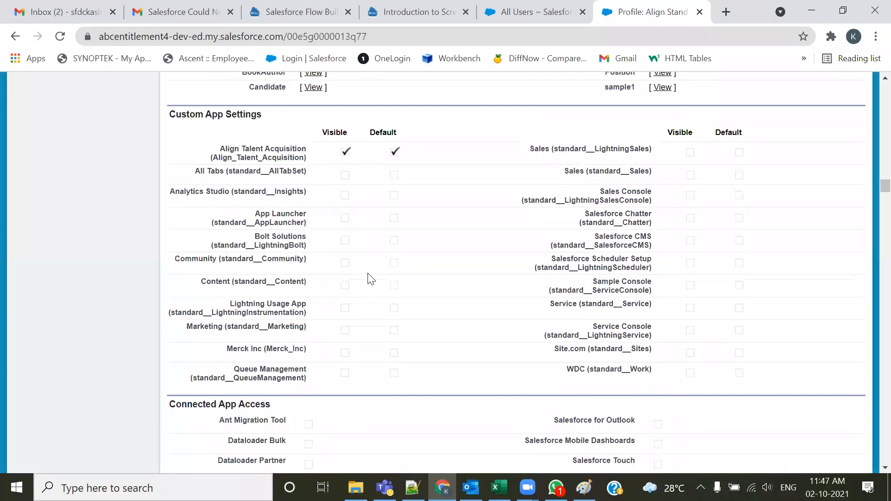
scroll(370, 279, down, 12)
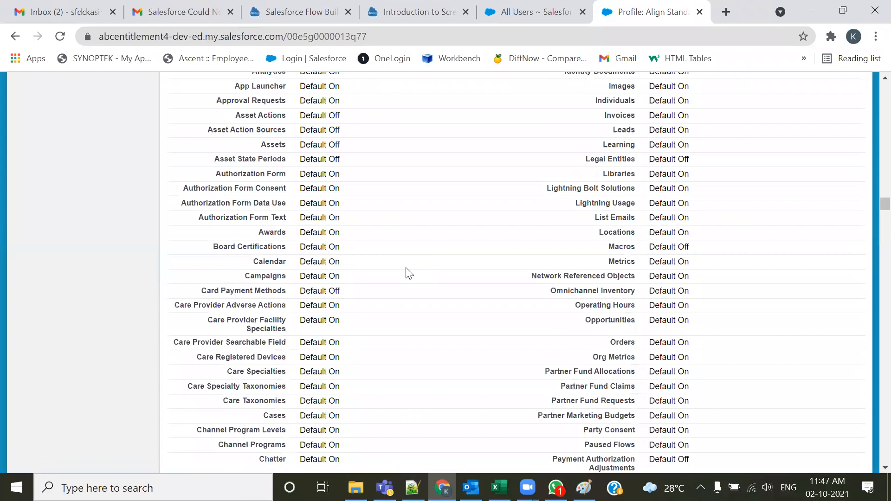
scroll(407, 273, down, 20)
scroll(407, 273, down, 20)
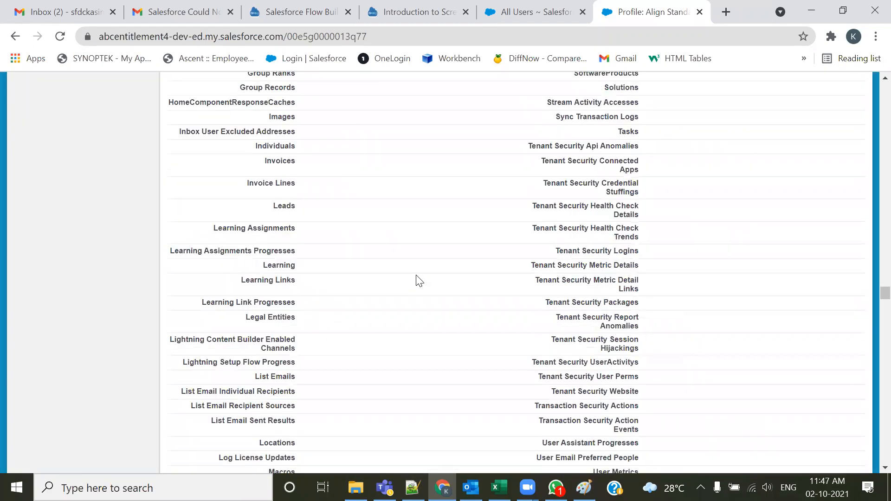
scroll(420, 283, down, 10)
drag(870, 314, 870, 444)
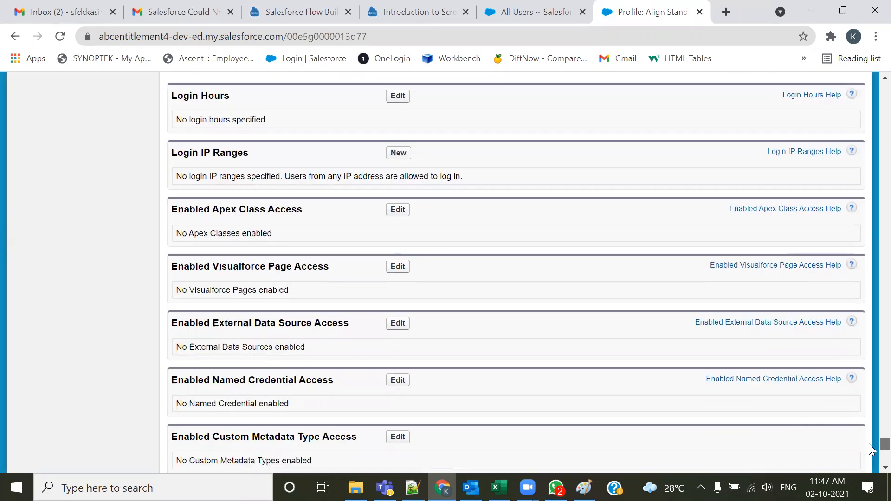
scroll(255, 183, up, 3)
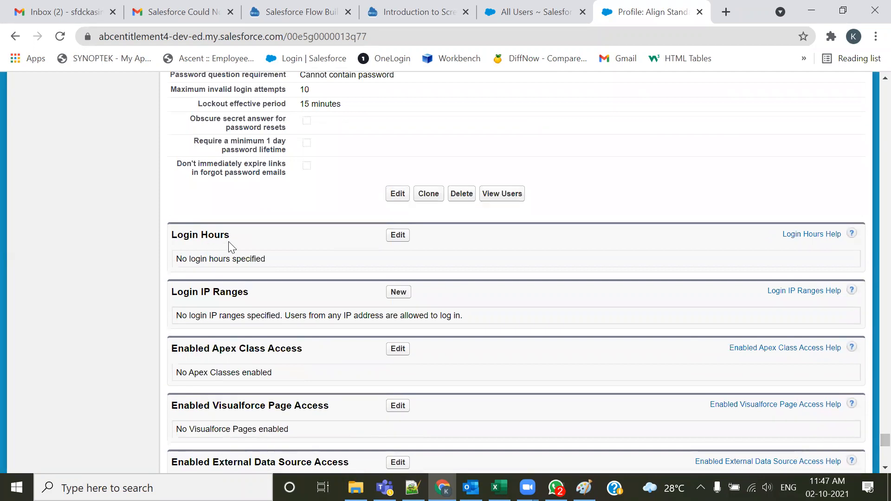
Enter Monday login hours from 9:00 AM to 5:00 PM, then cancel without saving
click(397, 235)
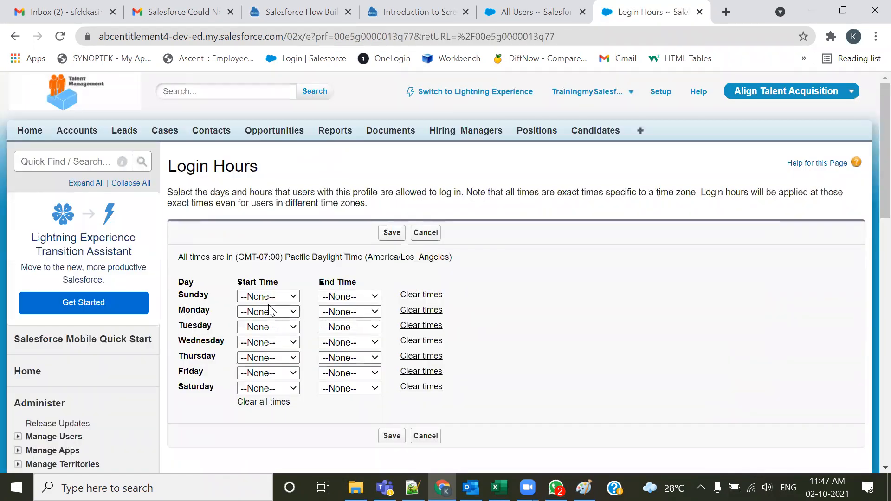
click(269, 297)
click(272, 297)
click(276, 313)
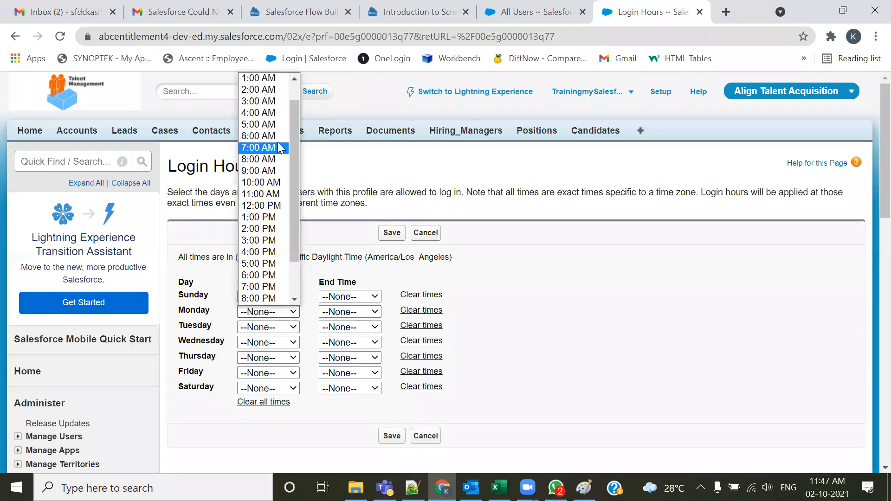
click(271, 171)
click(330, 314)
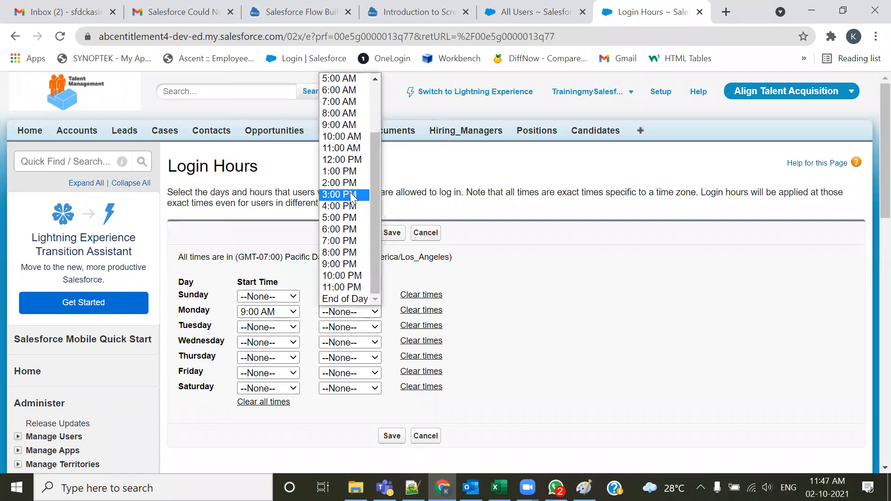
click(341, 217)
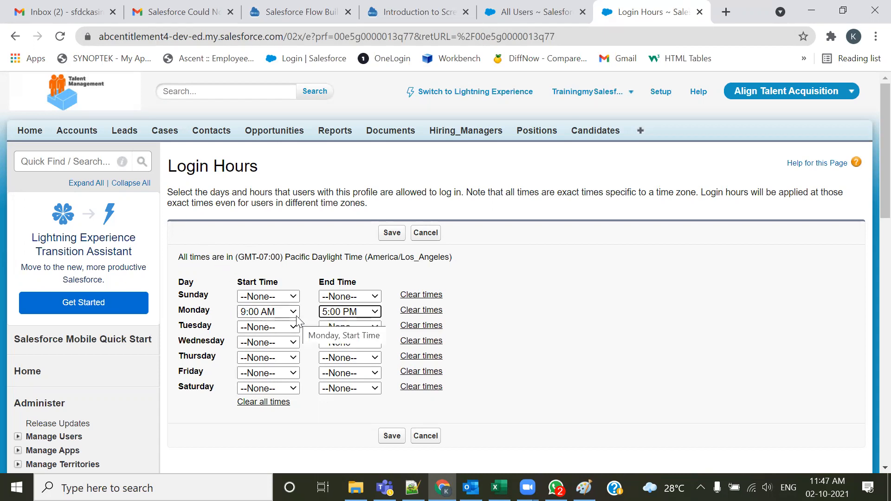
click(426, 235)
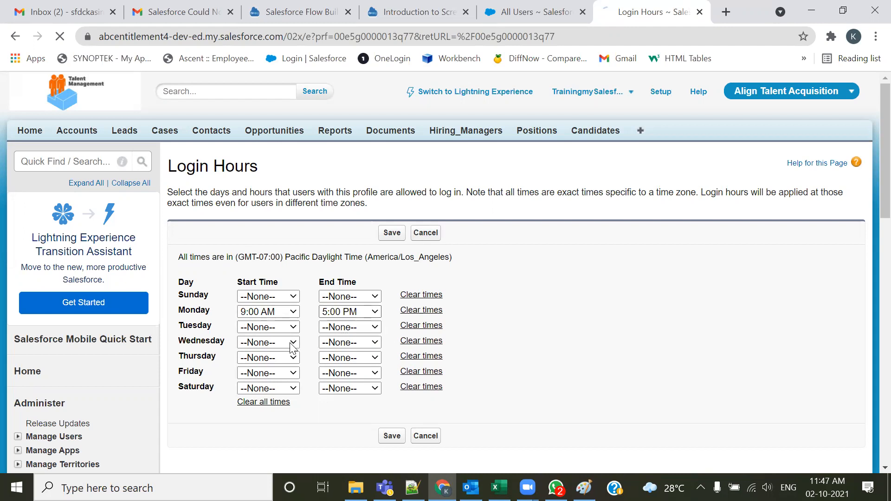
Point out the Login IP Ranges section, open a new IP range form and cancel it
scroll(317, 313, down, 7)
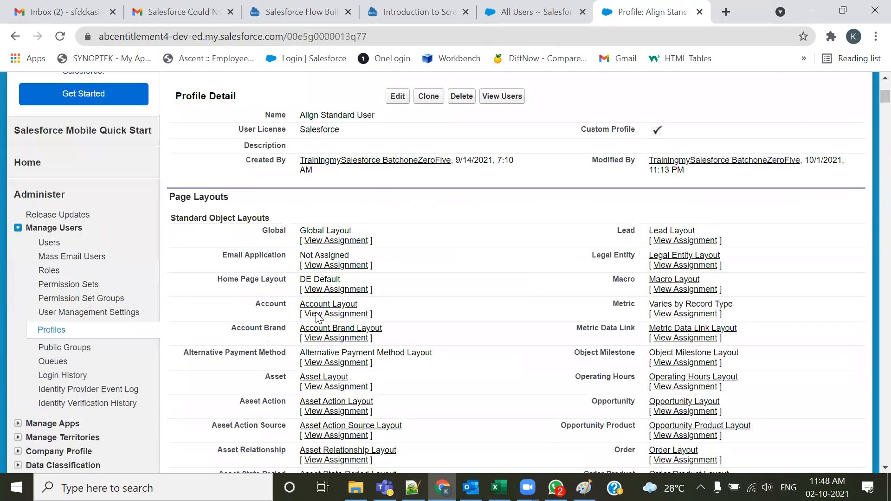
drag(869, 264, 869, 467)
scroll(342, 205, up, 1)
scroll(342, 206, up, 9)
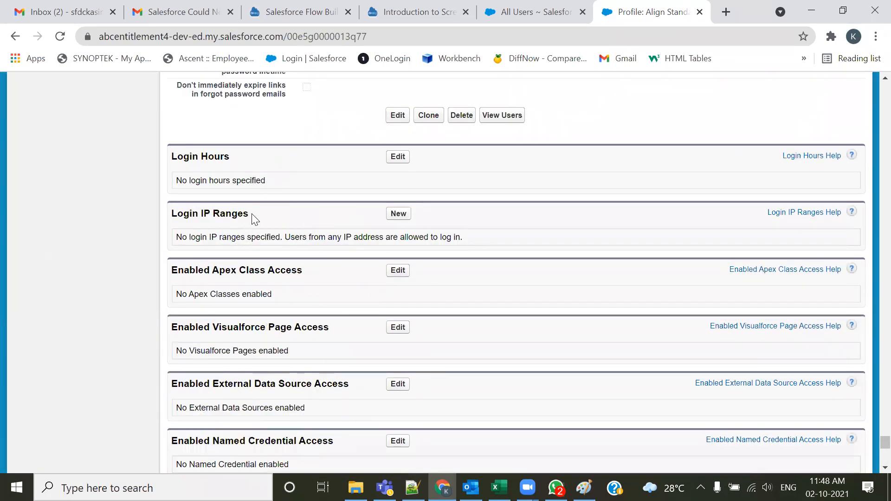
drag(252, 214, 176, 214)
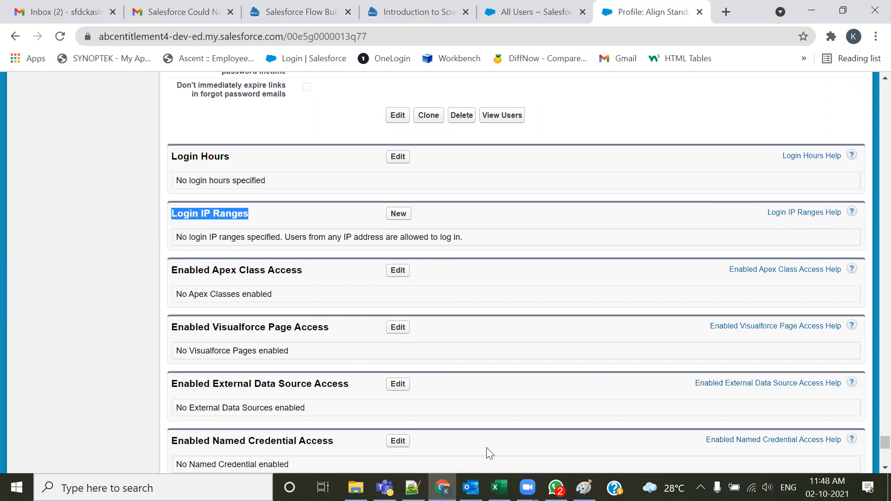
click(701, 488)
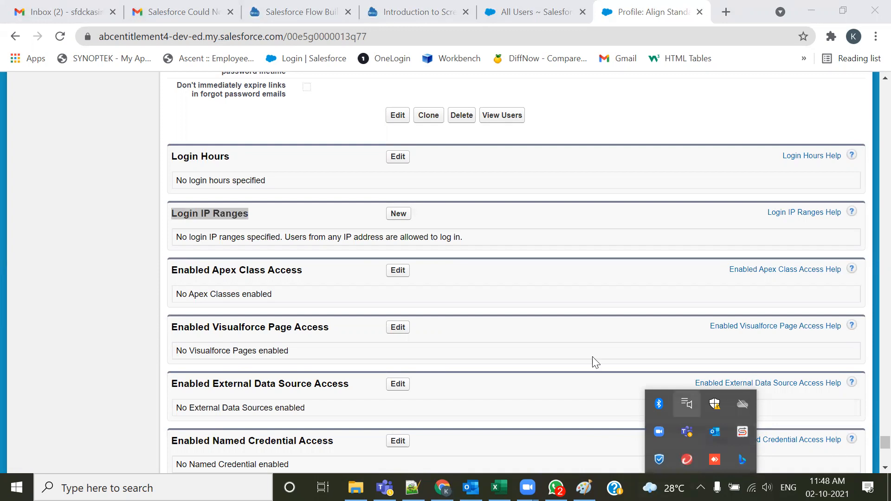
click(395, 216)
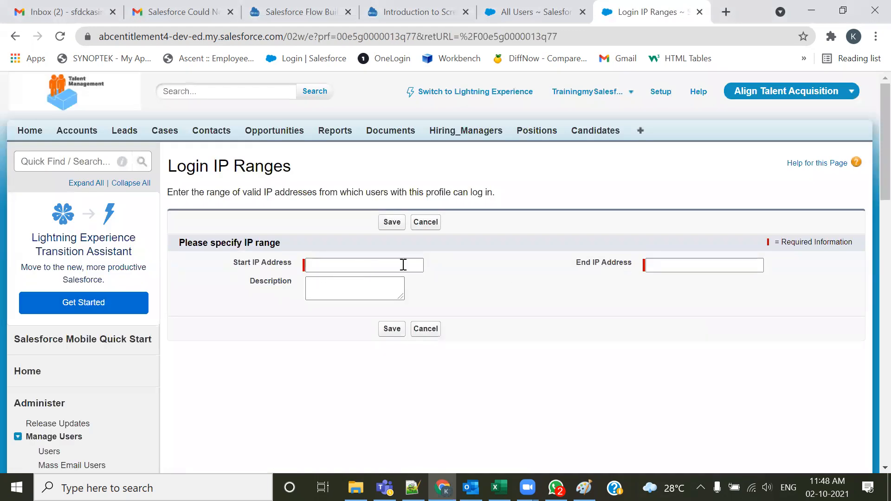
click(423, 224)
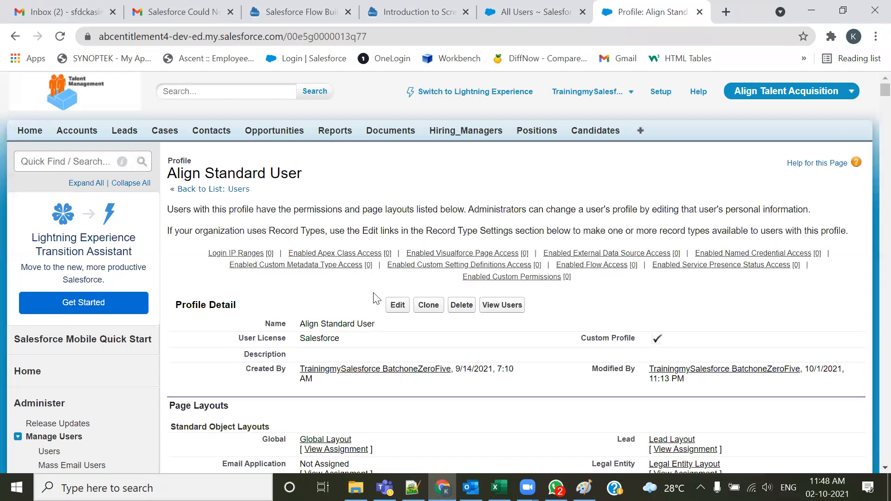
Review the enabled Apex class, Visualforce page and custom metadata type access sections of the profile
scroll(872, 335, down, 10)
scroll(872, 335, down, 10)
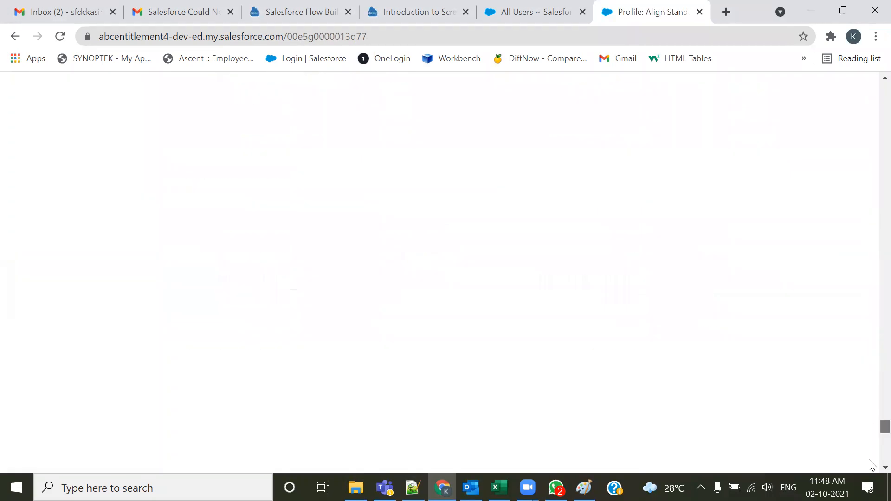
scroll(356, 303, up, 5)
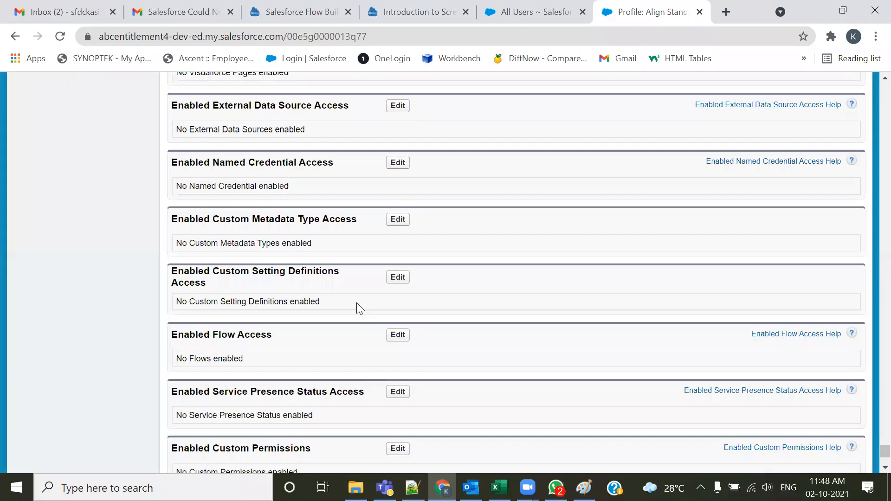
scroll(356, 303, up, 3)
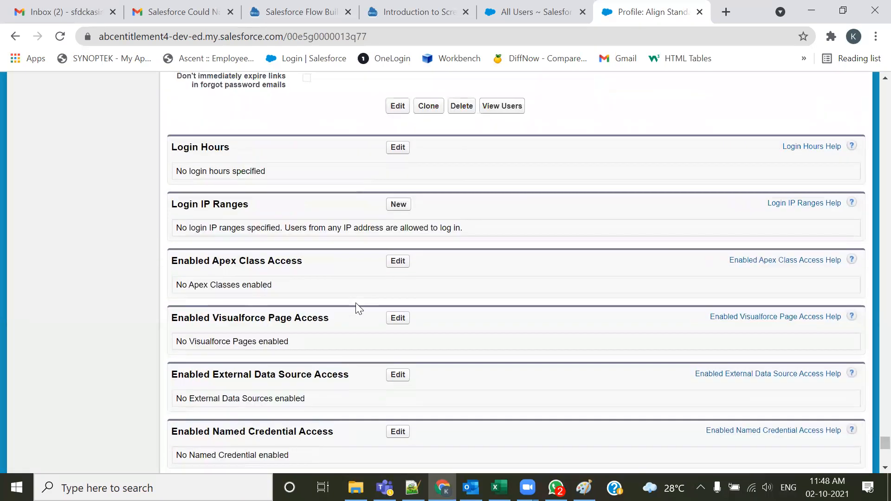
scroll(357, 309, down, 1)
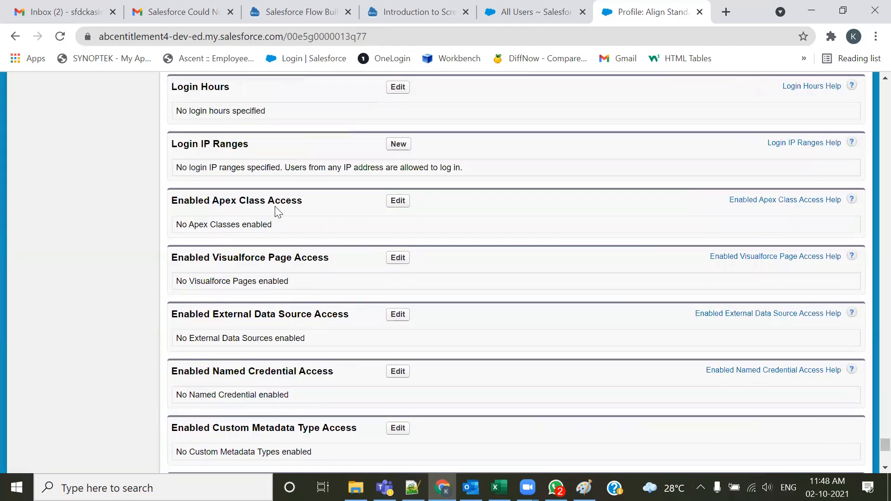
drag(261, 203, 165, 205)
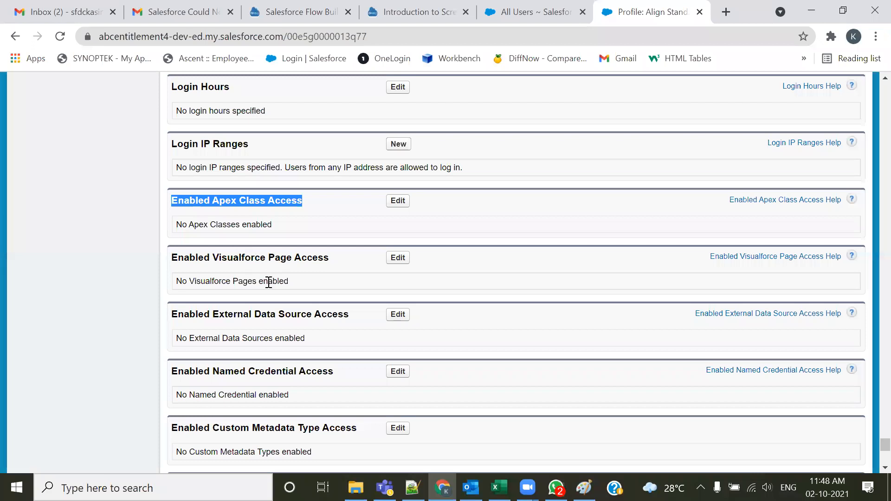
drag(345, 262, 199, 258)
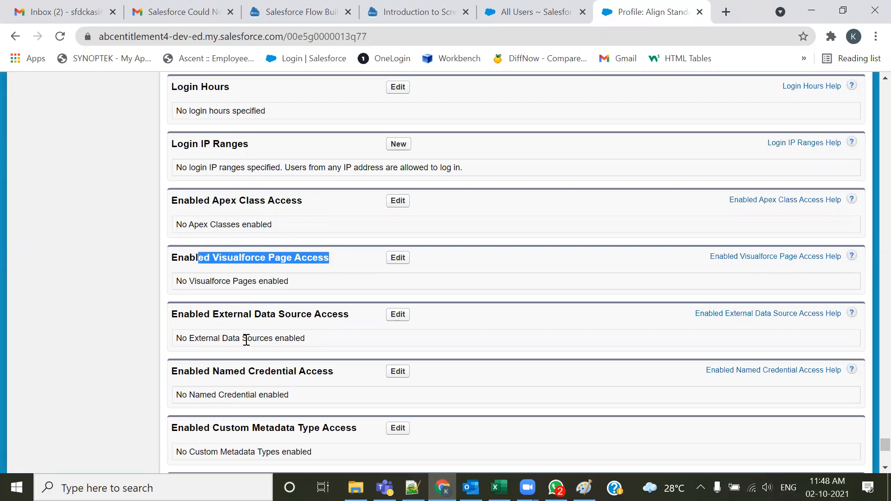
scroll(255, 273, down, 3)
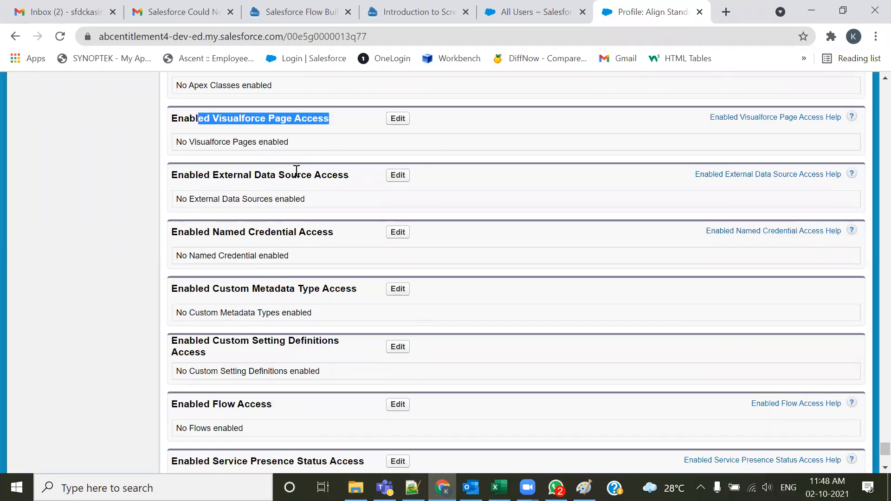
scroll(278, 213, down, 1)
drag(357, 221, 213, 219)
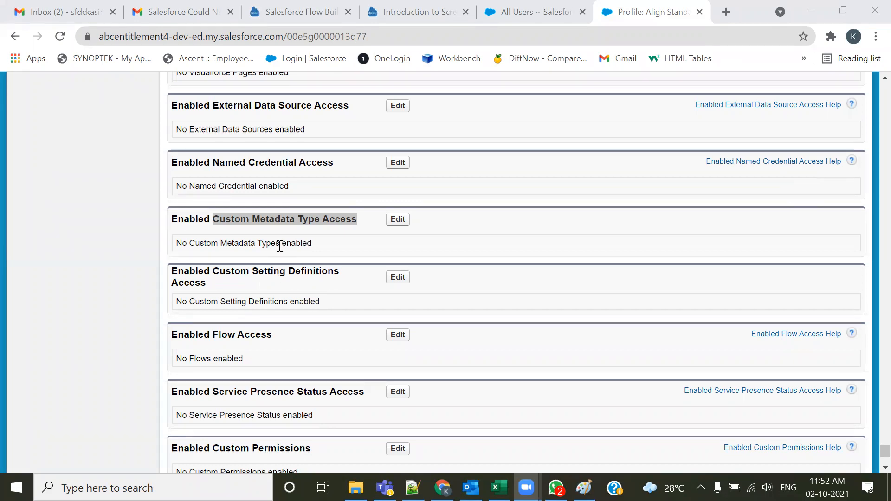
click(339, 221)
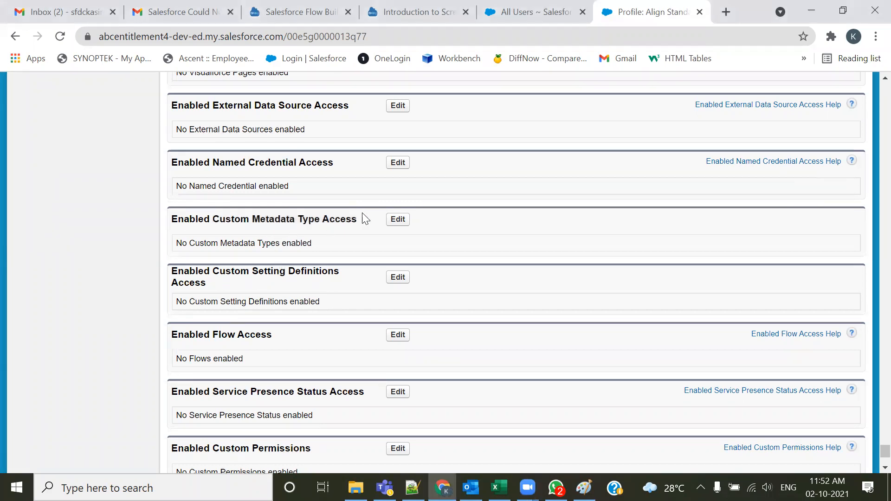
drag(358, 219, 179, 219)
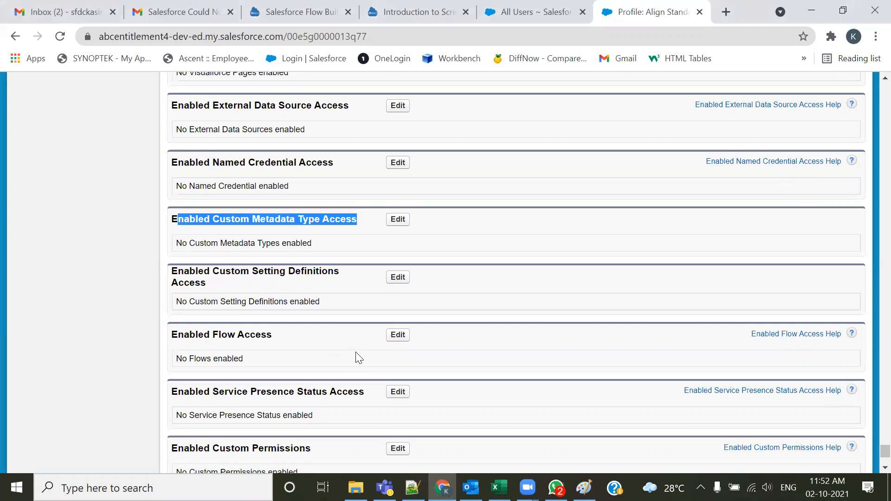
click(338, 268)
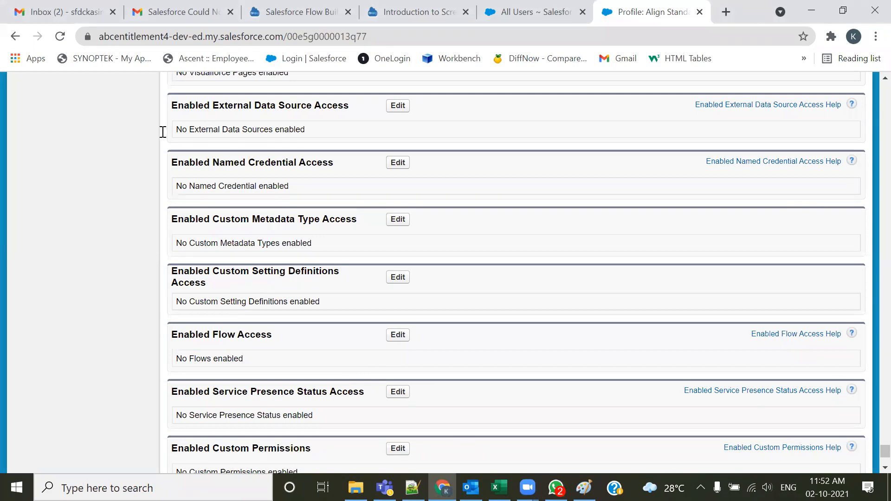
Switch to Notepad++ and review the batch notes on setup versus non-setup objects, highlighting the example lists
key(alt+Tab)
scroll(237, 284, up, 20)
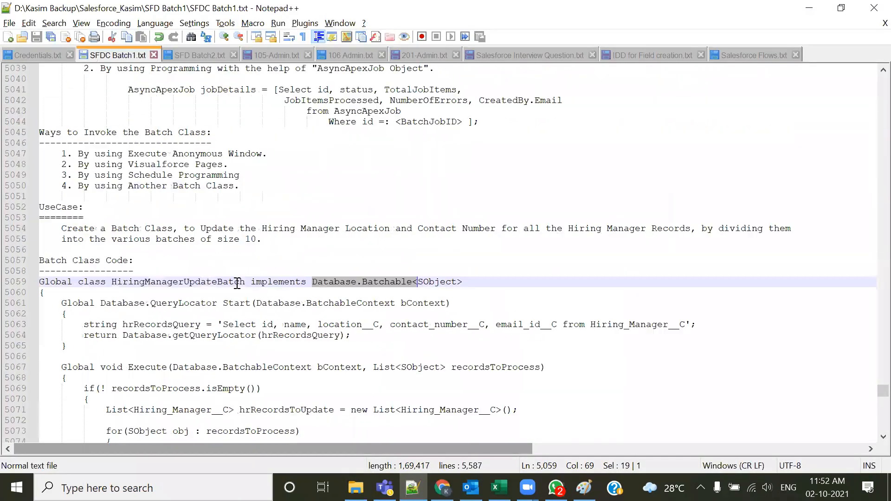
scroll(237, 283, up, 19)
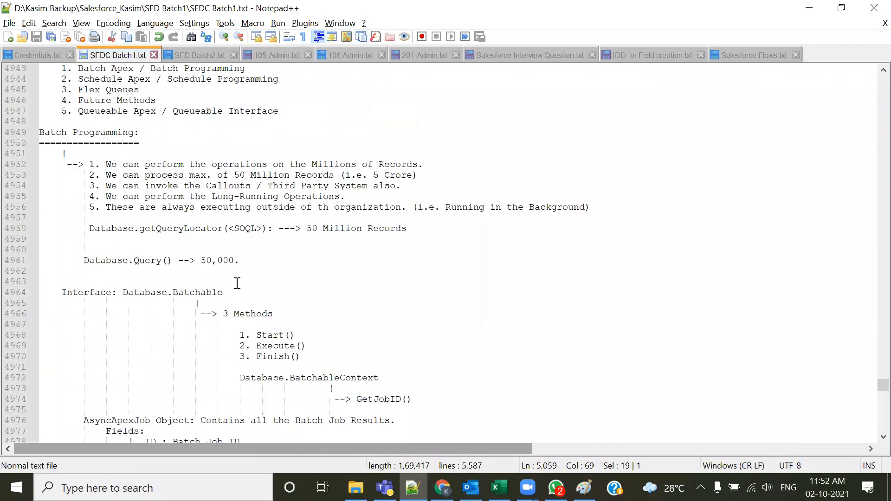
scroll(237, 283, up, 8)
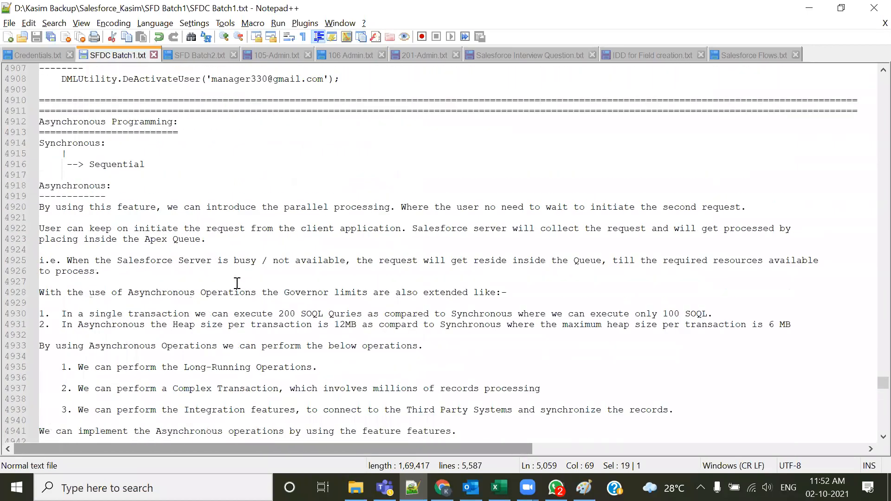
scroll(237, 284, down, 20)
scroll(234, 290, down, 20)
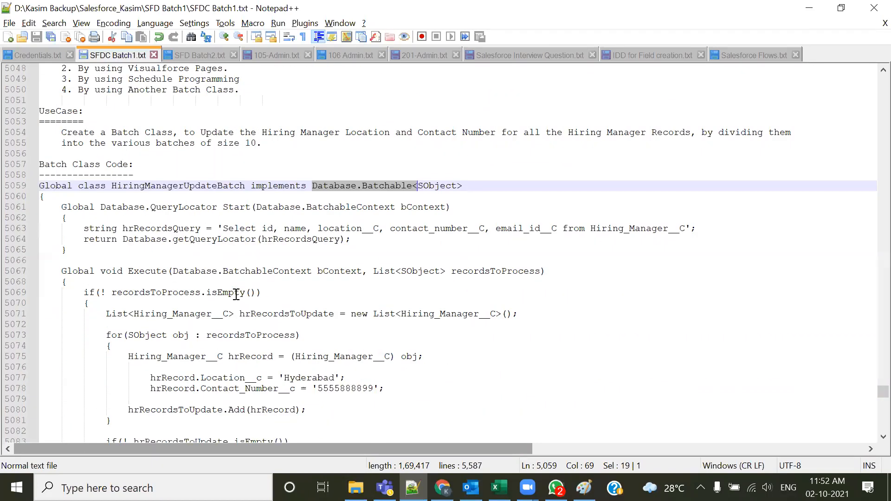
scroll(241, 295, down, 16)
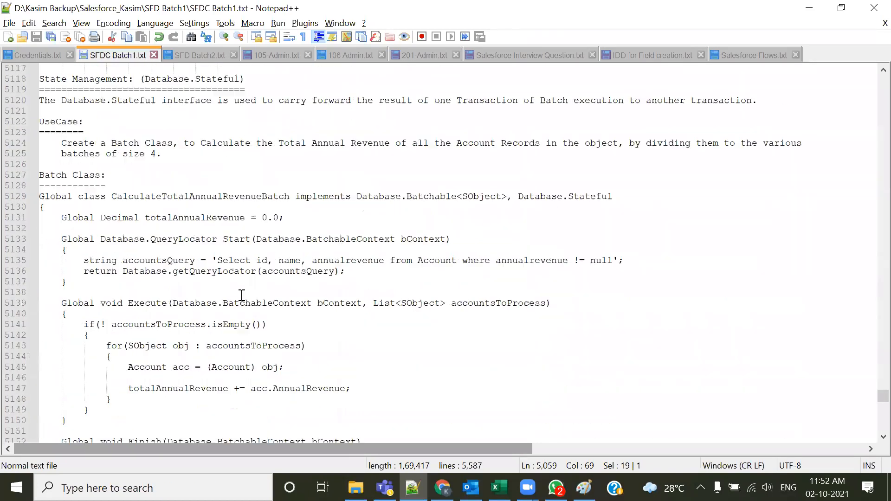
scroll(242, 295, down, 20)
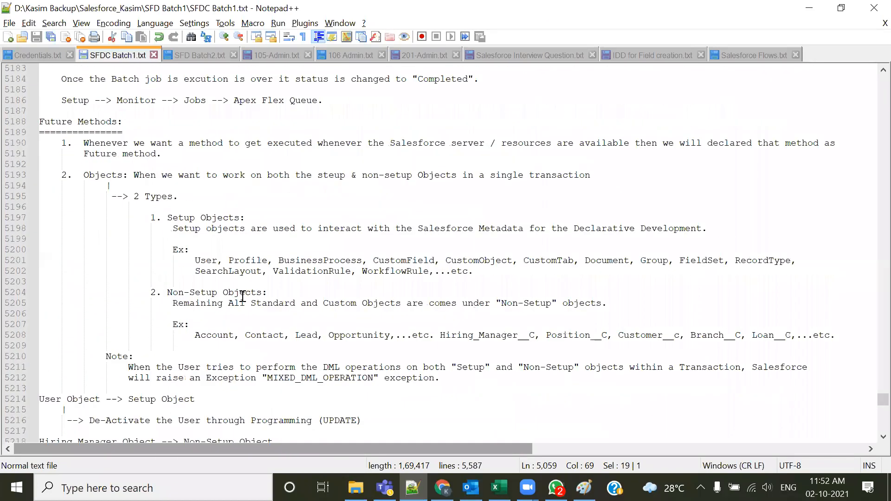
scroll(242, 295, up, 9)
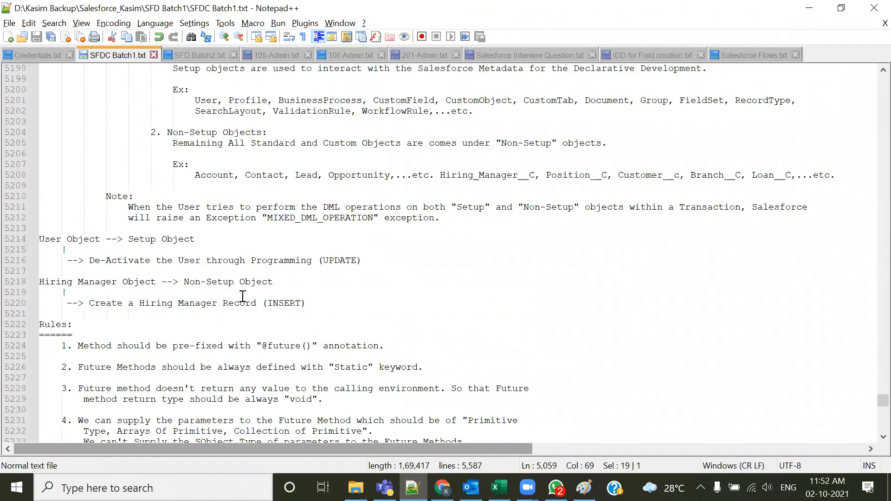
drag(168, 153, 189, 186)
click(298, 227)
drag(295, 165, 680, 165)
click(230, 189)
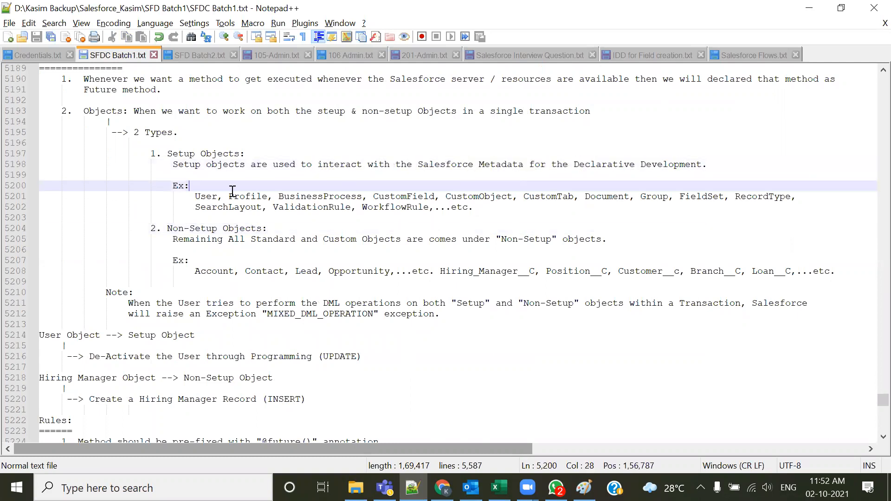
drag(195, 196, 646, 204)
click(656, 228)
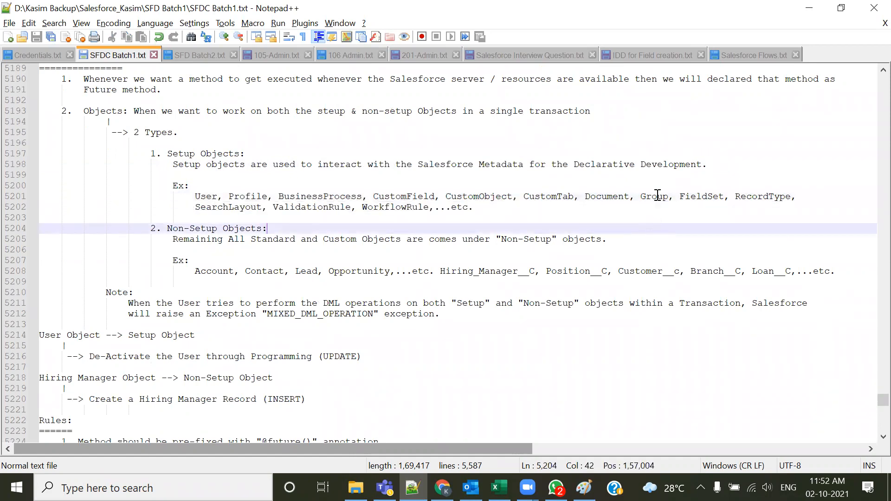
drag(184, 209, 442, 209)
click(420, 239)
drag(194, 199, 503, 218)
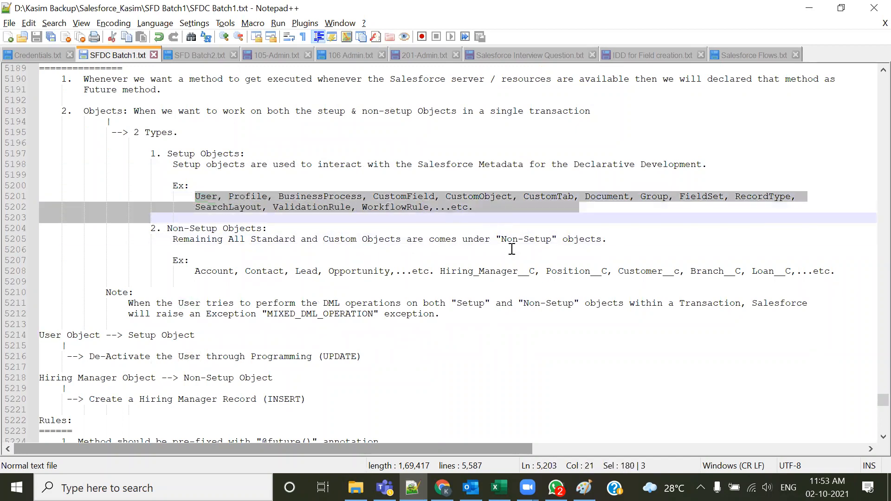
double_click(510, 166)
Return to the profile page and highlight the custom metadata type and flow access sections
key(alt+Tab)
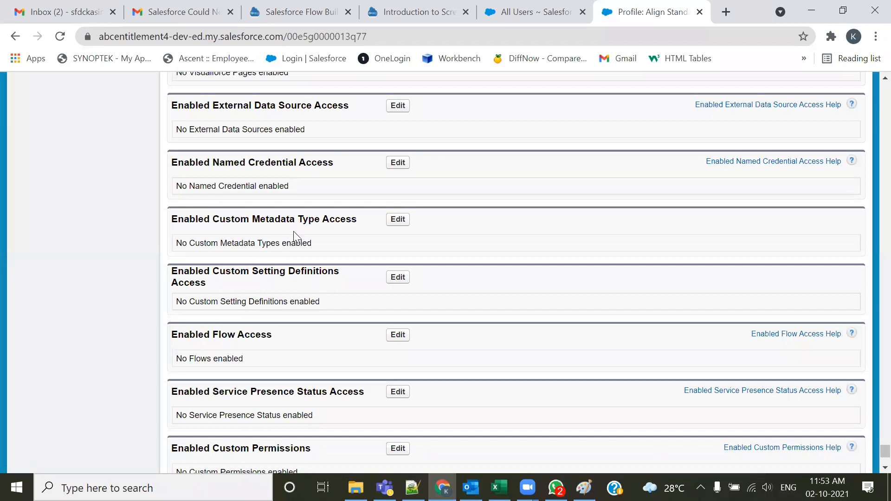
double_click(251, 216)
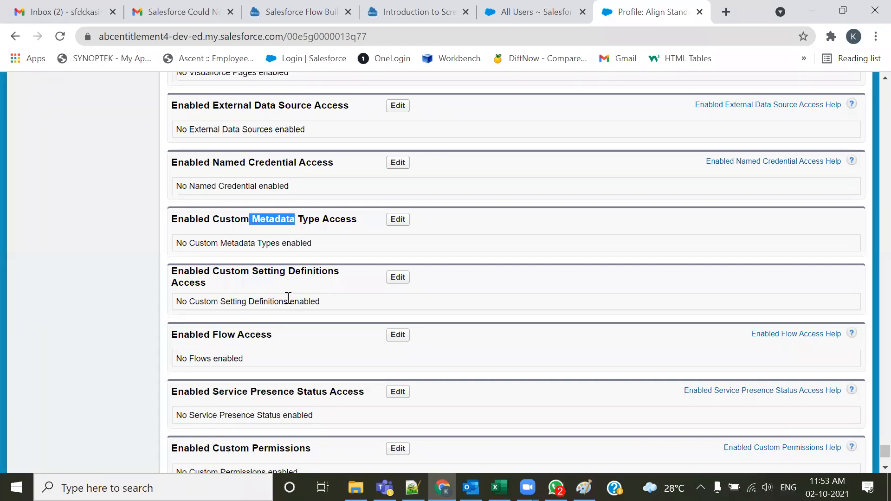
scroll(287, 299, down, 3)
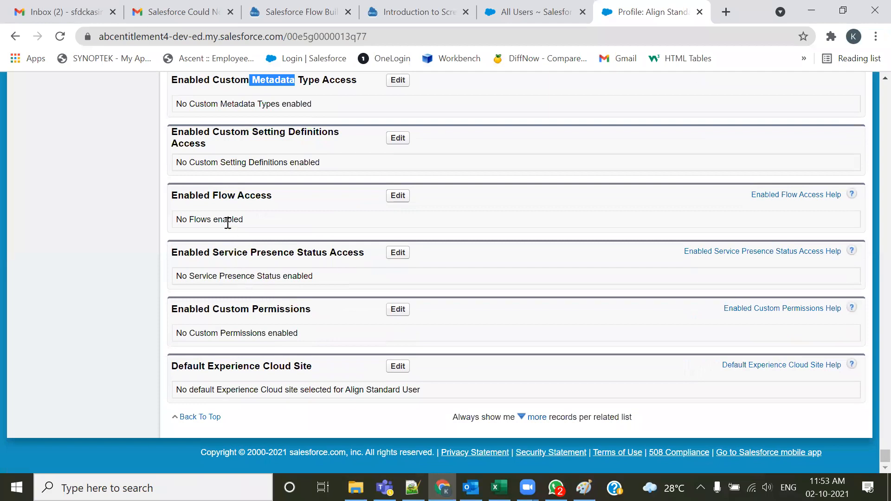
drag(209, 198, 238, 198)
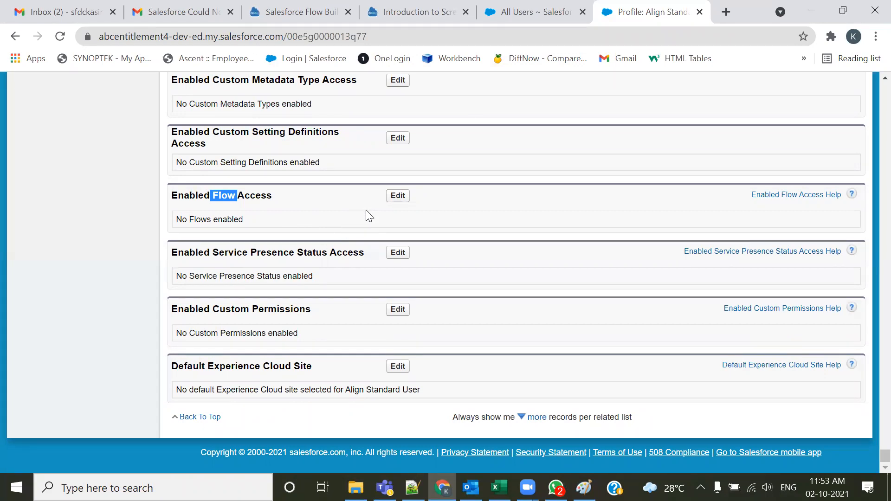
double_click(218, 195)
scroll(231, 237, up, 1)
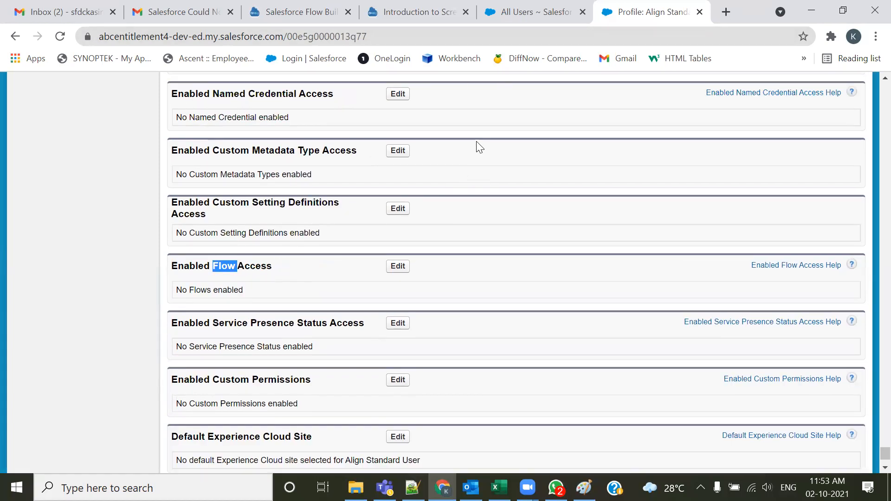
Switch the org from the All Users page to Lightning Experience
key(ctrl+shift+Tab)
scroll(869, 130, up, 1)
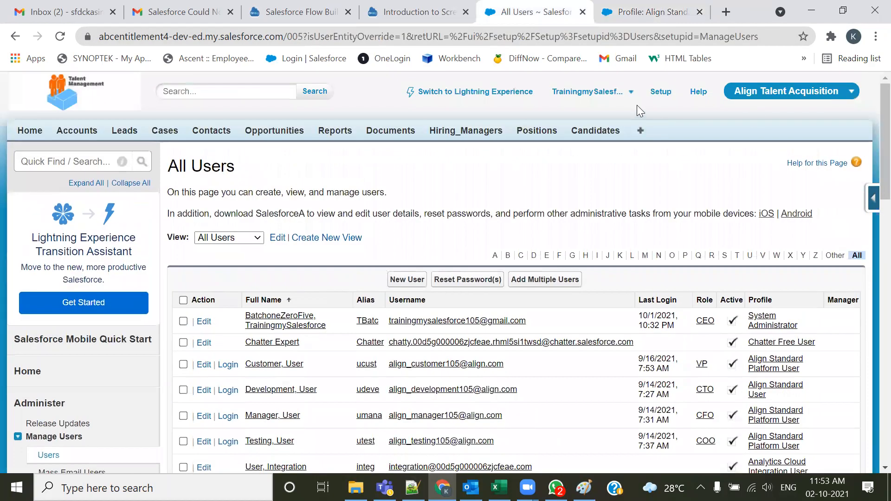
click(618, 100)
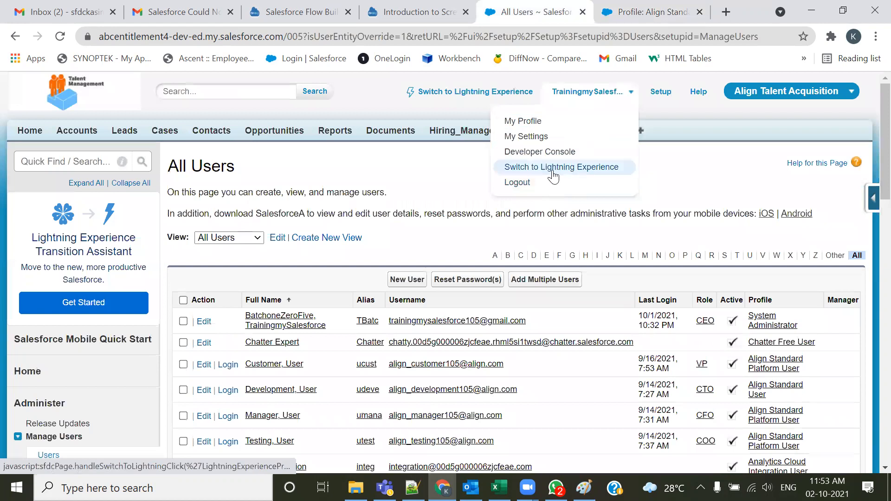
click(538, 171)
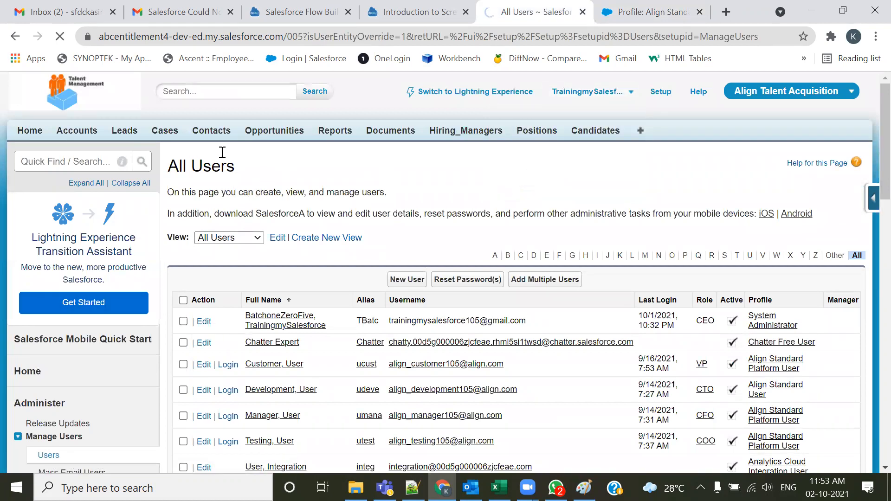
click(402, 15)
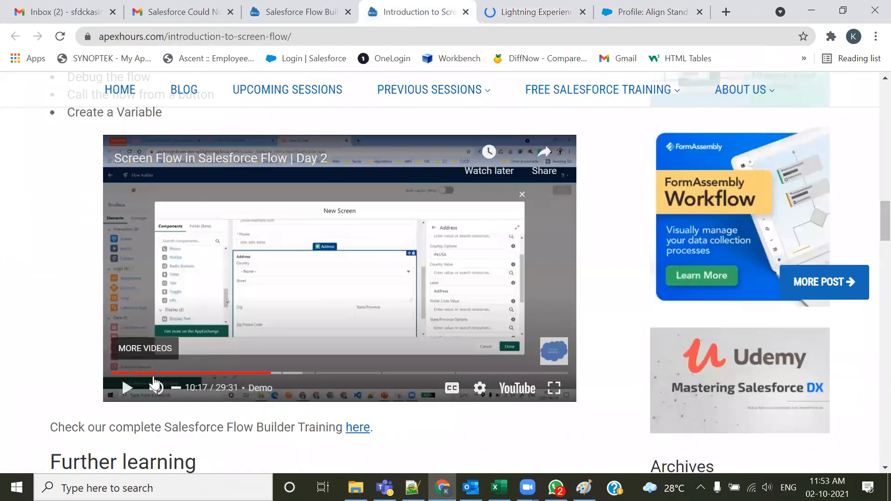
click(506, 11)
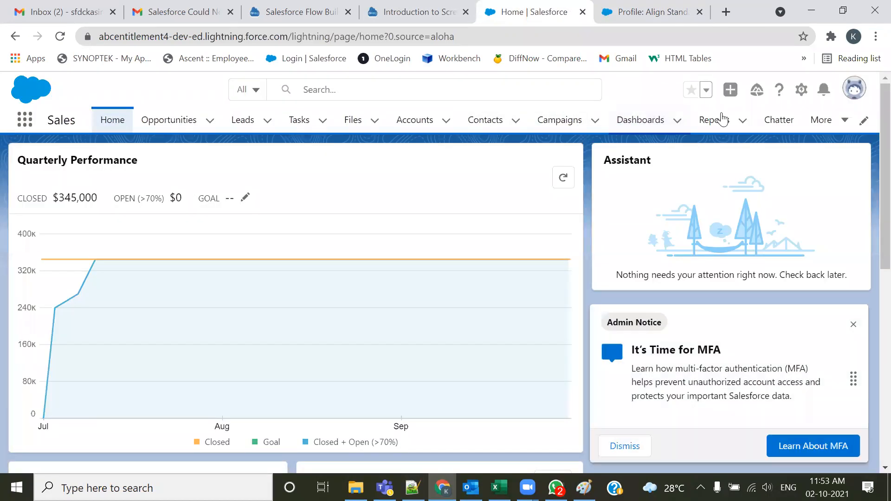
Open Setup and search for flow to reach the Flows list
click(801, 90)
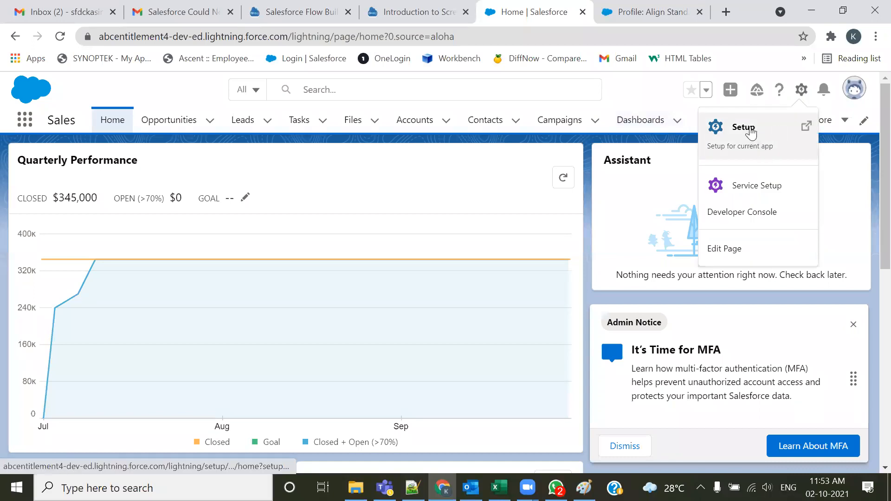
click(747, 135)
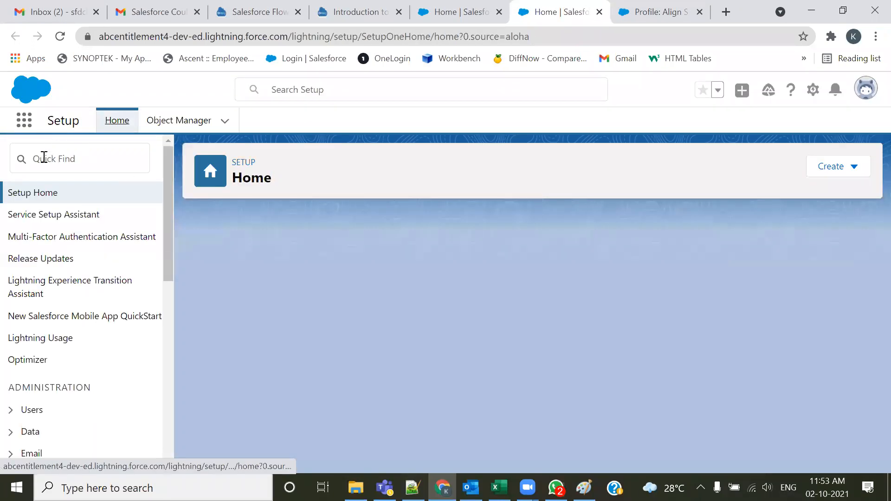
text(flow)
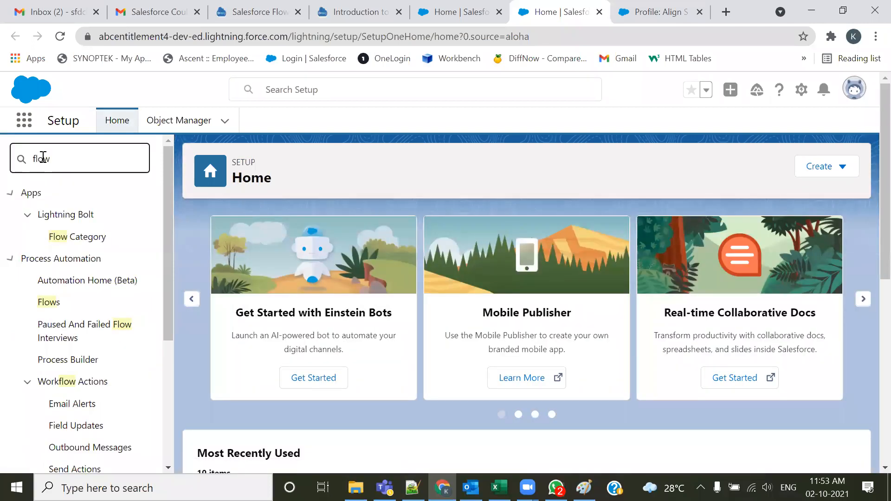
click(48, 303)
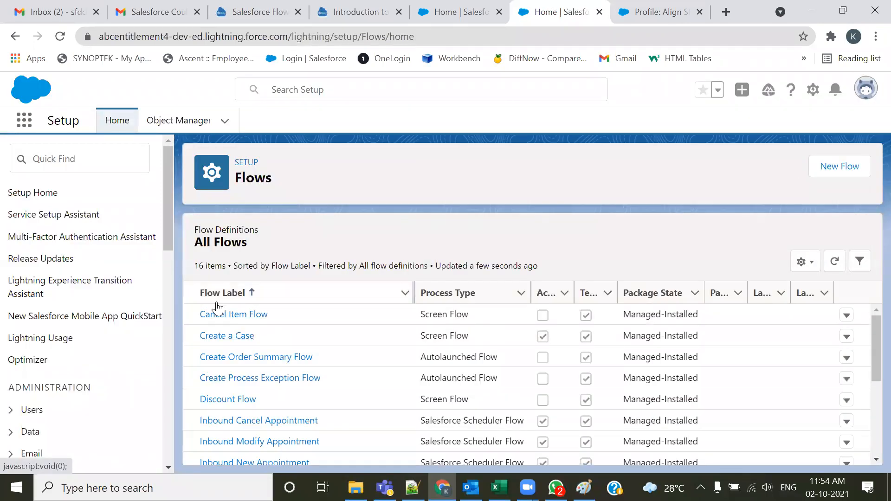
Try to open the Cancel Item Flow in Flow Builder, dismiss the error and return to the flows list
click(209, 317)
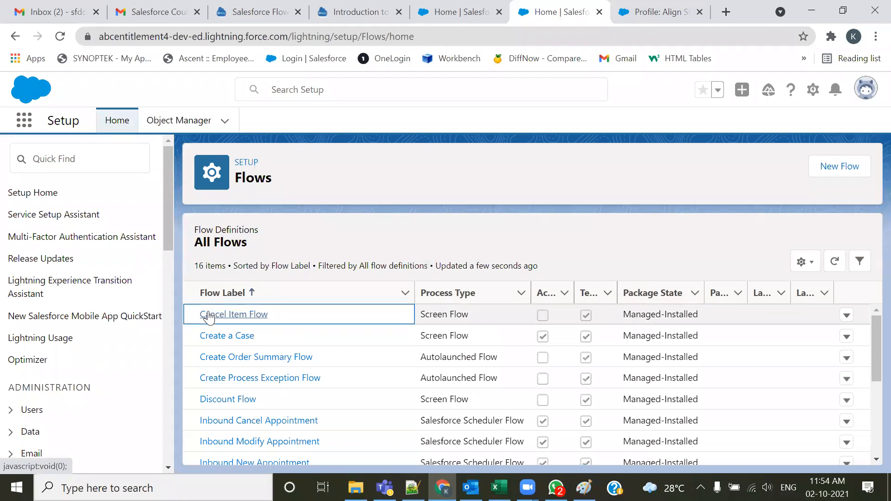
click(232, 320)
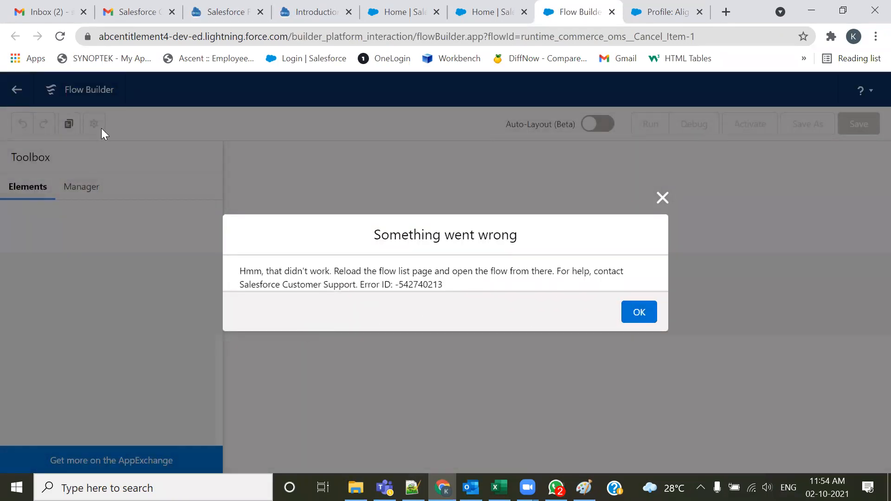
click(634, 312)
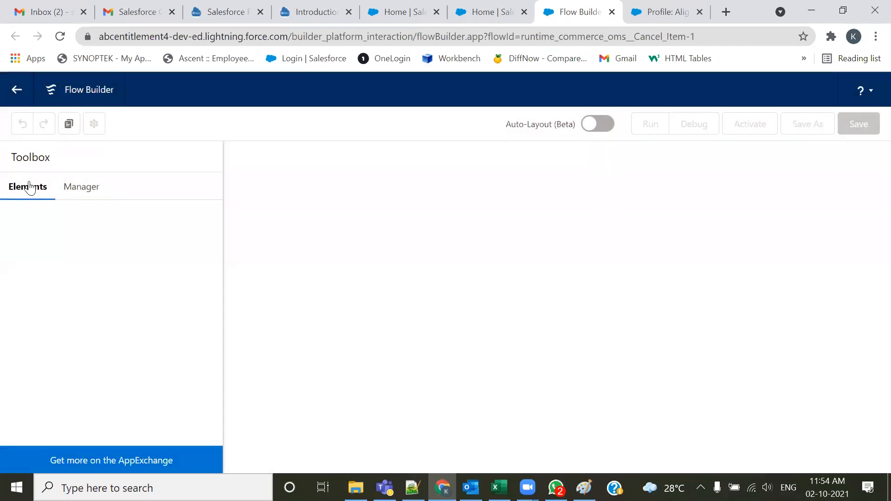
click(9, 96)
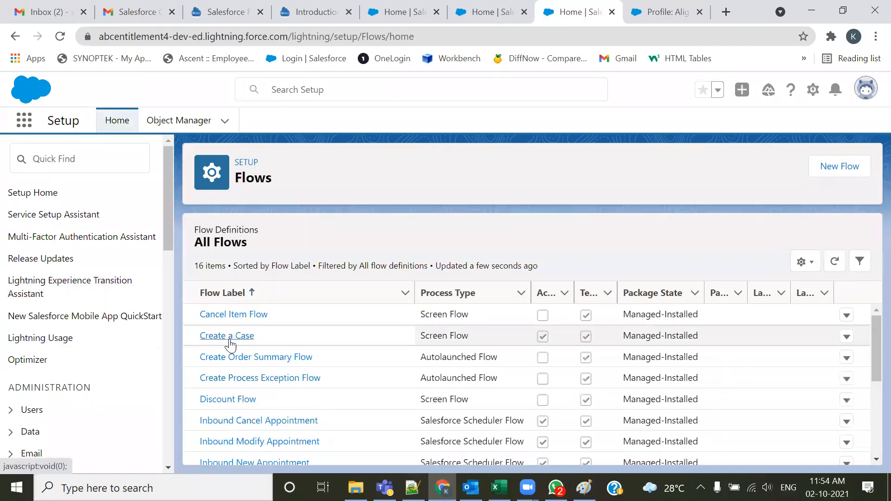
Open the Create a Case flow in Flow Builder and examine its canvas elements and toolbox
click(228, 339)
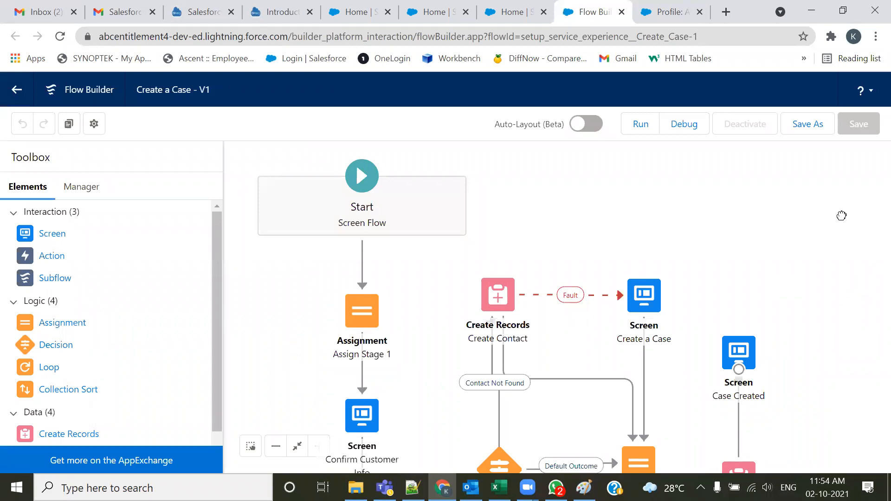
drag(832, 362, 841, 214)
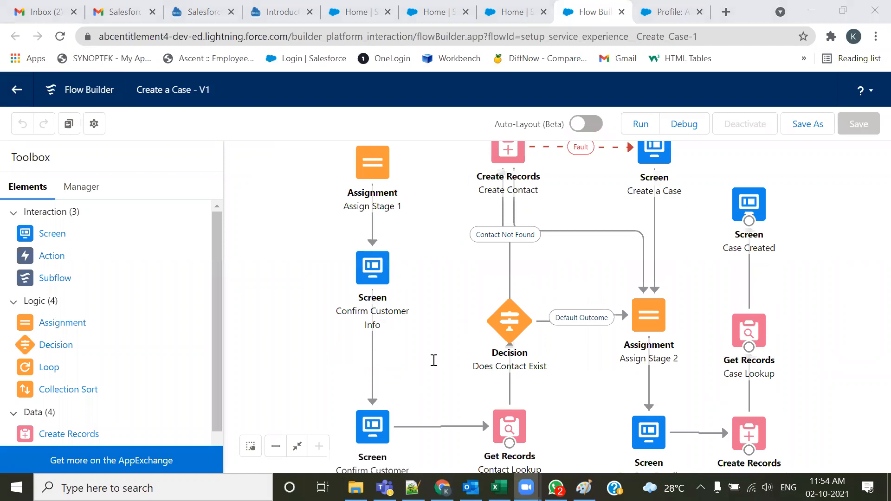
drag(822, 325, 844, 360)
drag(861, 225, 855, 307)
drag(852, 243, 860, 286)
drag(755, 241, 771, 251)
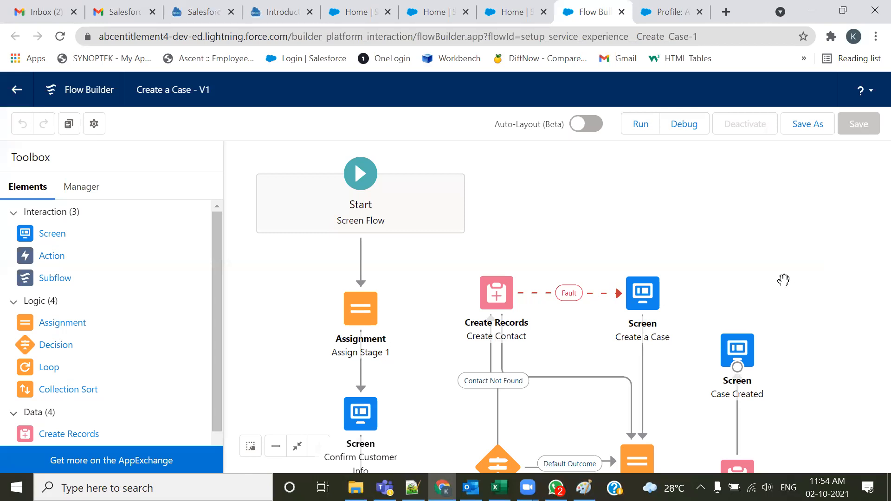
drag(784, 280, 813, 270)
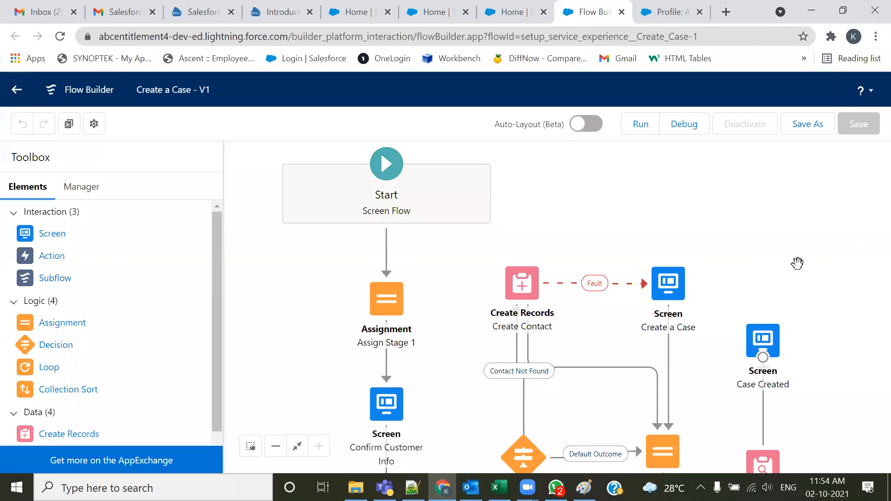
drag(838, 350, 732, 271)
mouse_move(780, 341)
mouse_down()
mouse_move(784, 269)
mouse_move(794, 337)
mouse_up()
drag(801, 245, 838, 392)
drag(720, 235, 722, 271)
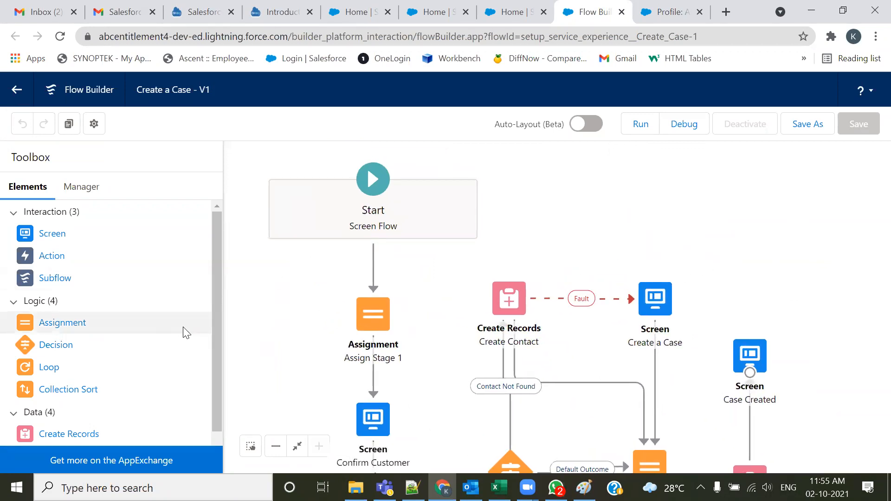
scroll(167, 332, down, 2)
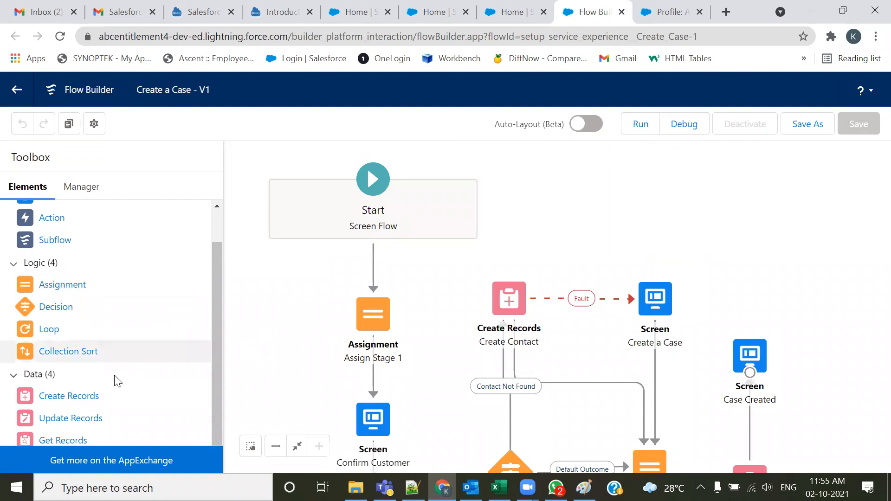
scroll(120, 357, up, 2)
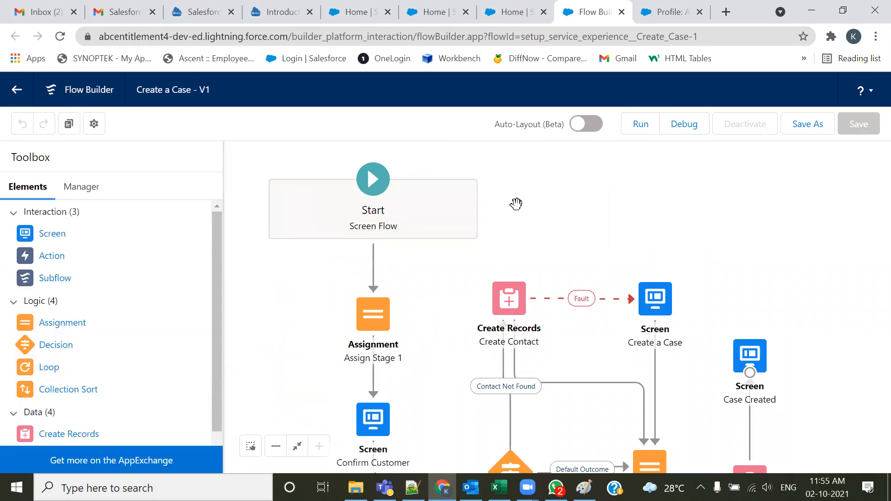
Close the extra Flows and Salesforce Home tabs and return to the Align Standard User profile tab
click(623, 12)
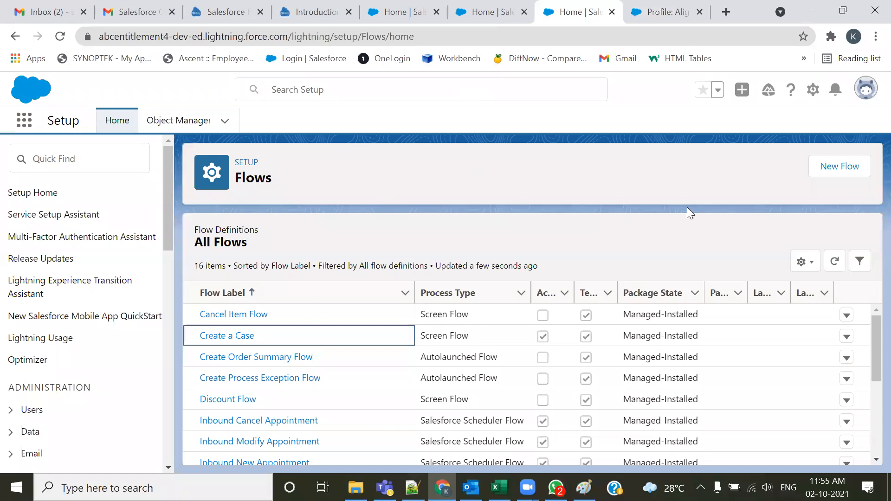
click(612, 12)
scroll(539, 140, up, 10)
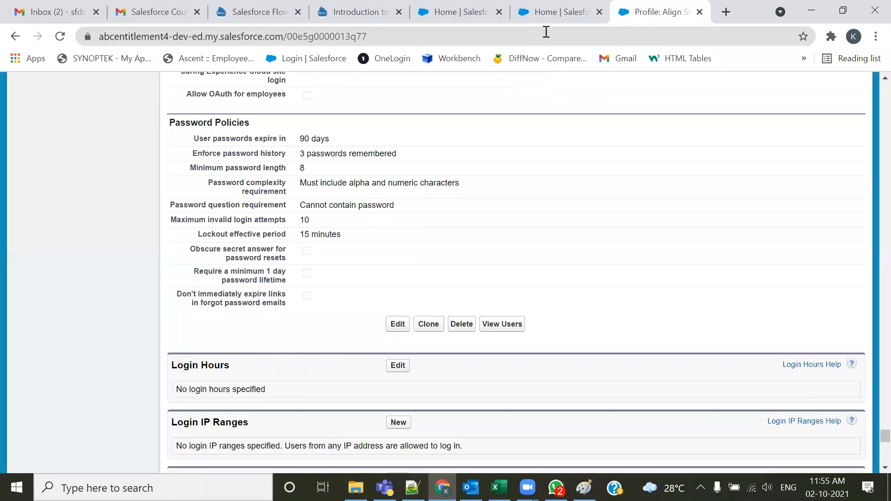
click(547, 11)
click(599, 12)
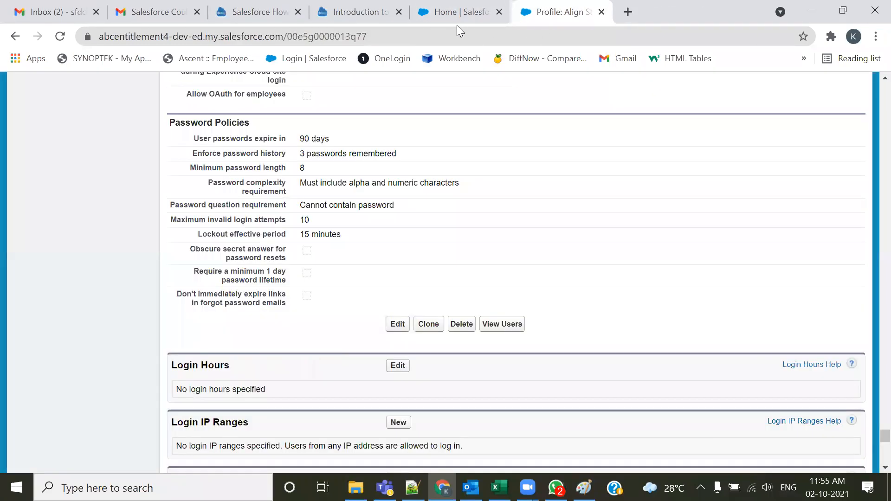
click(463, 12)
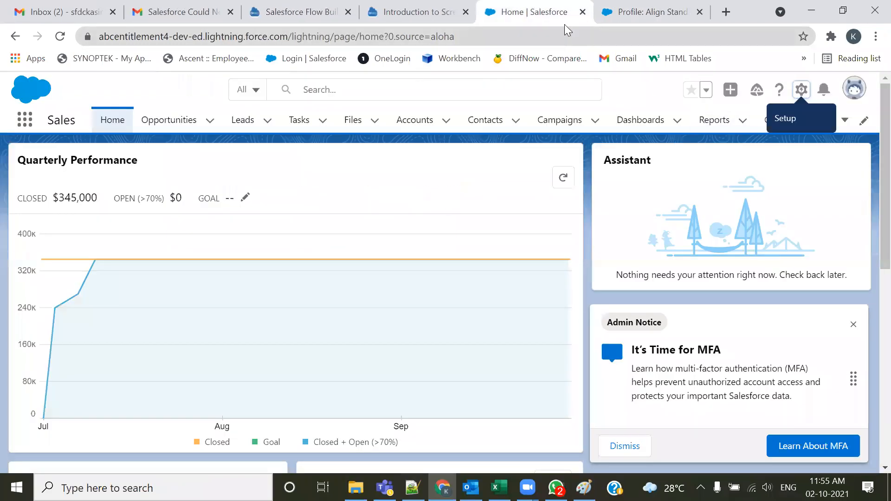
click(583, 12)
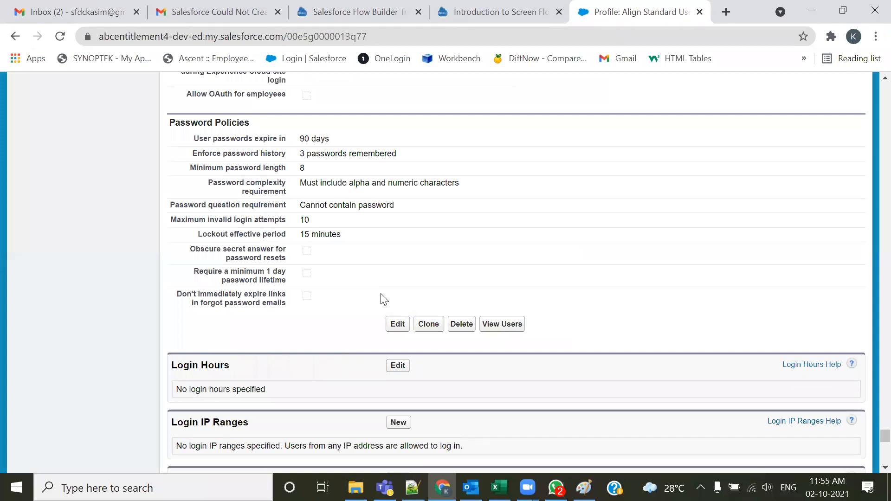
Scroll through the Align Standard User profile's enabled access sections, object permissions and session settings
scroll(343, 301, down, 6)
scroll(340, 304, down, 7)
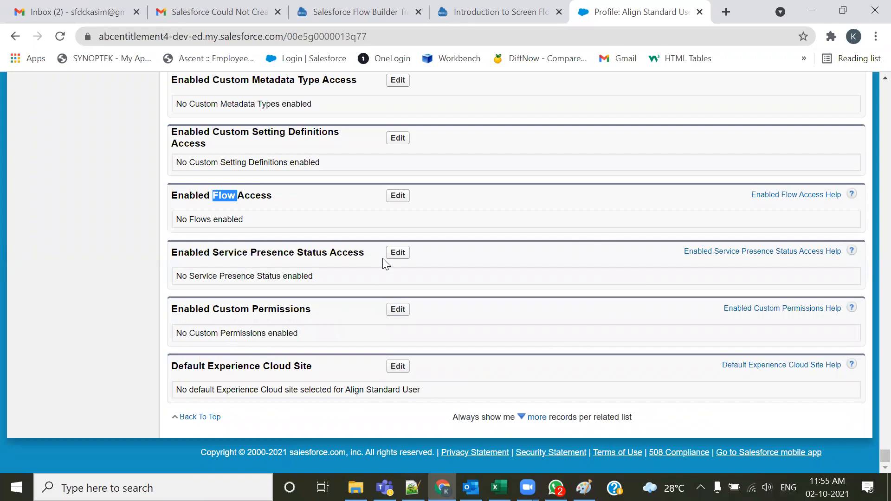
scroll(432, 242, up, 10)
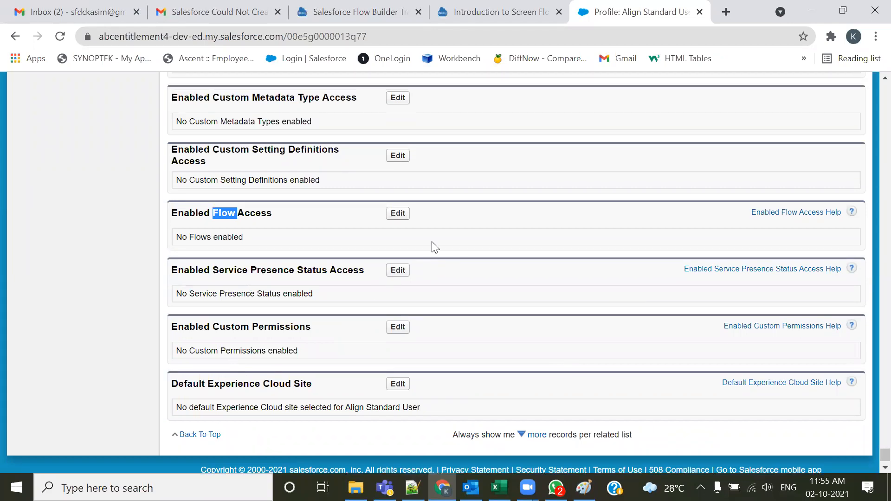
scroll(477, 271, up, 5)
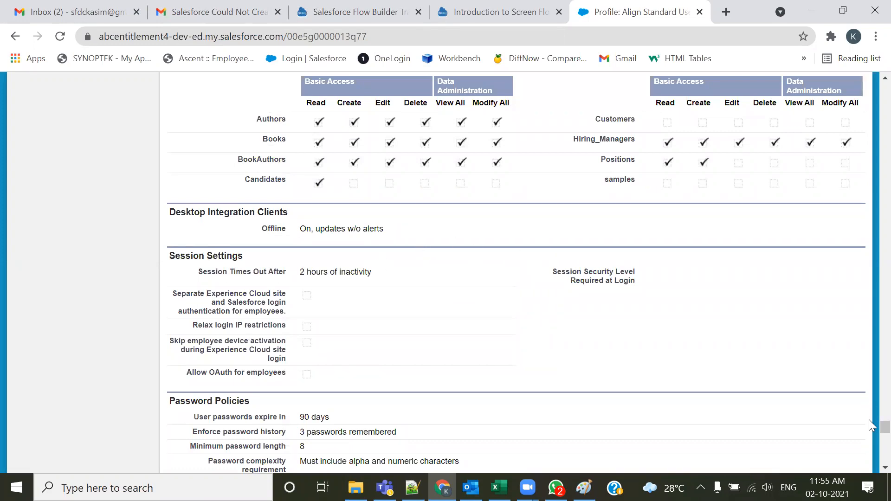
scroll(450, 308, up, 10)
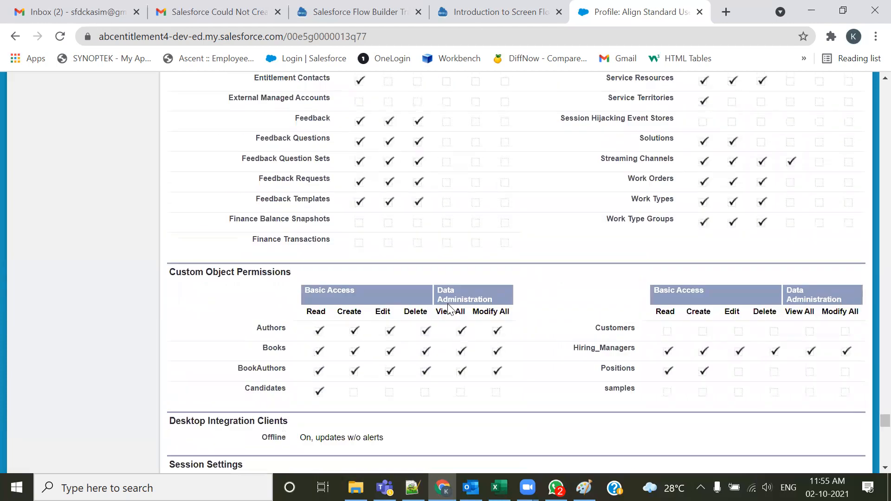
scroll(402, 338, down, 15)
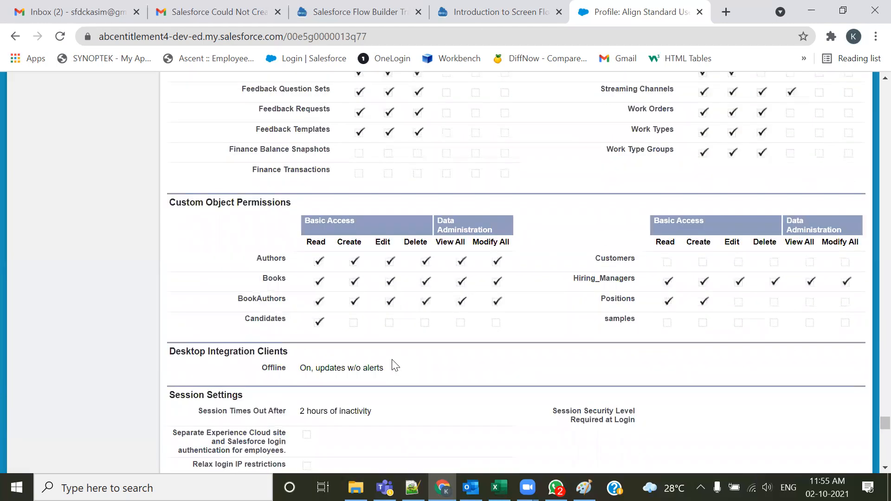
scroll(240, 275, down, 7)
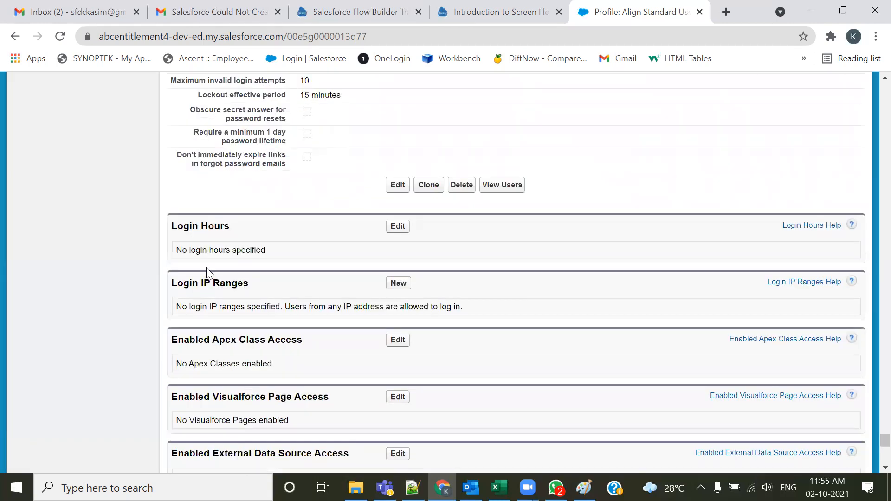
Look up the copied 'Enabled Visualforce Page Access' heading in a Google search, then return to the profile page
drag(336, 259, 159, 263)
click(245, 289)
drag(343, 257, 171, 259)
key(ctrl+c)
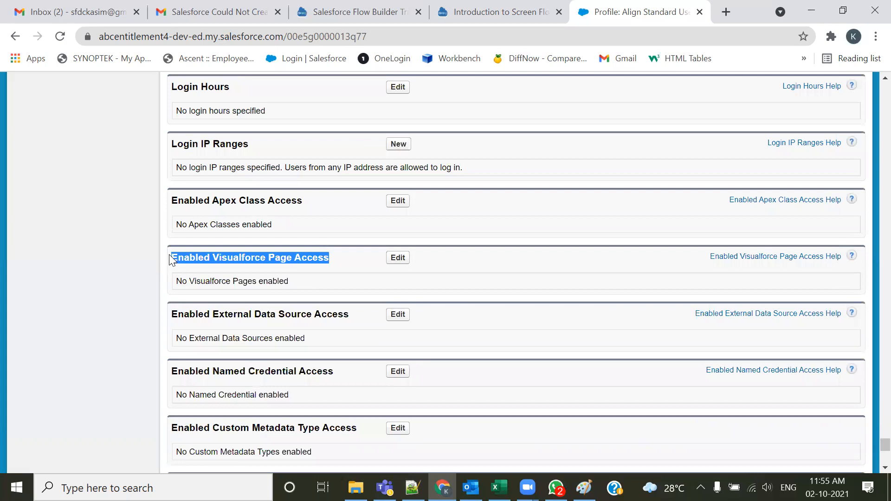
click(727, 11)
key(ctrl+v)
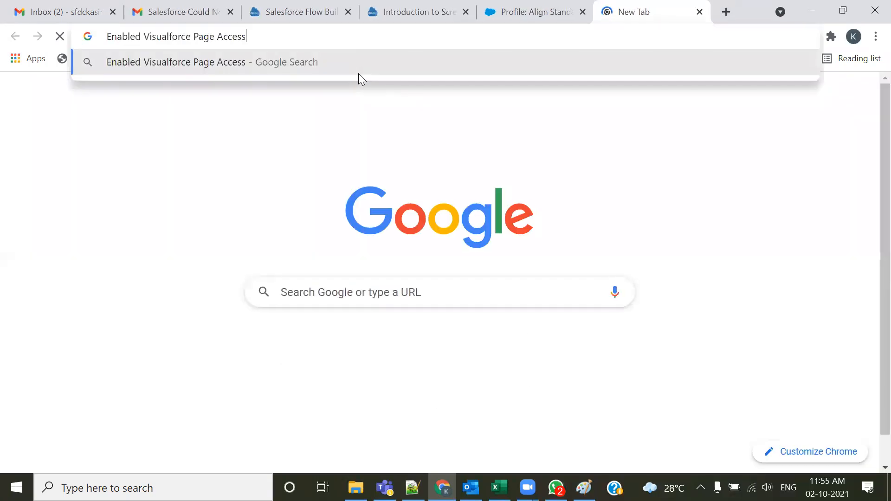
key(Return)
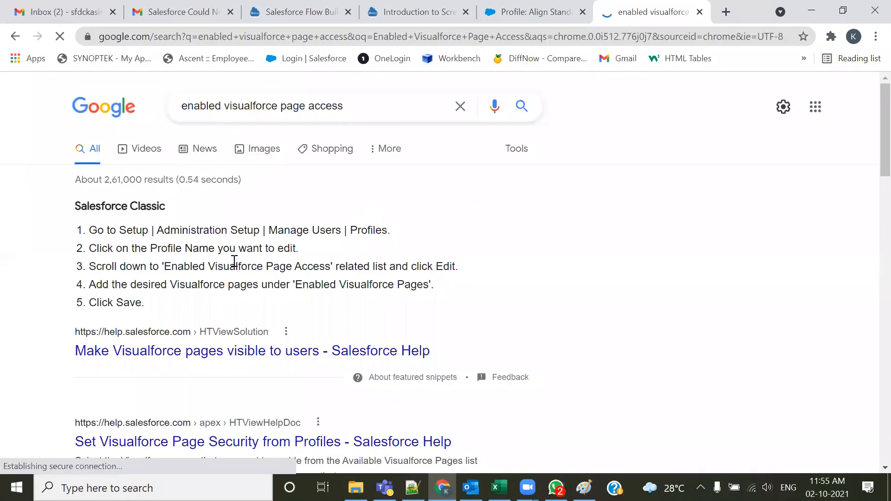
scroll(195, 302, down, 3)
scroll(447, 318, down, 3)
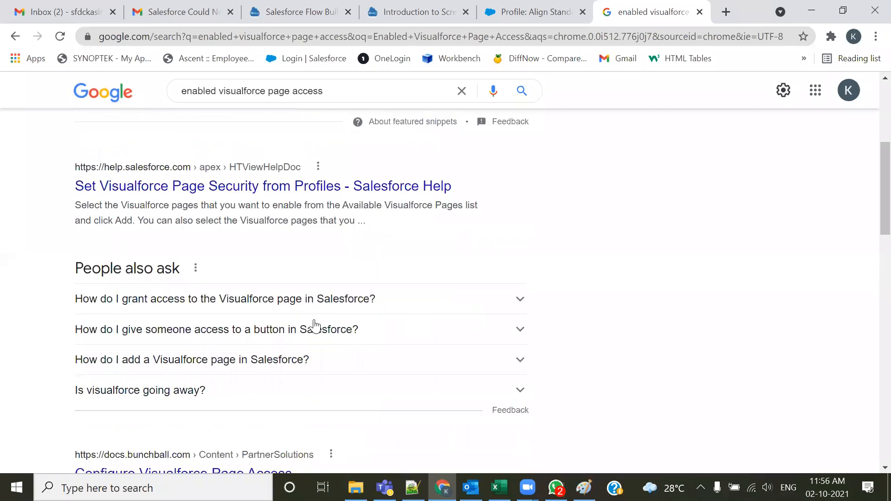
click(534, 11)
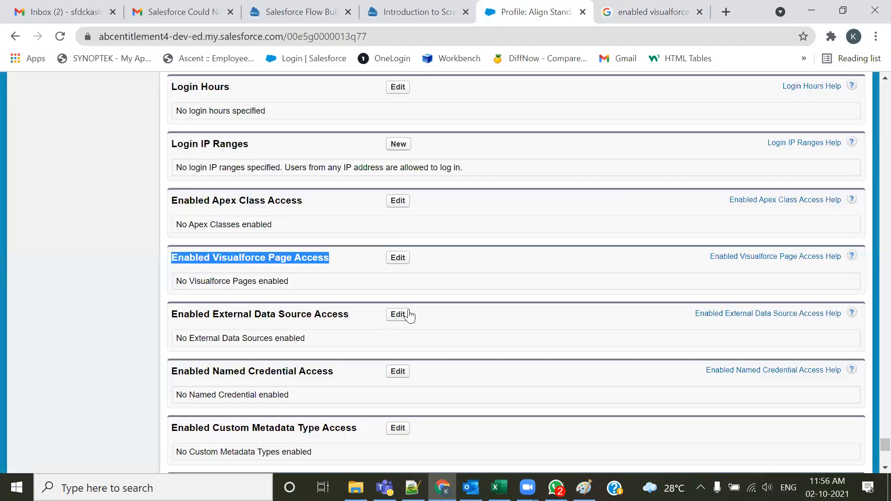
click(349, 310)
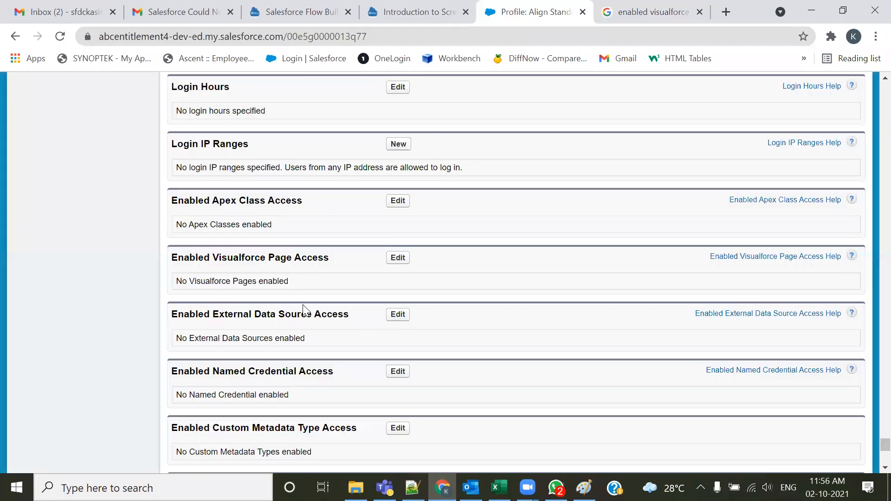